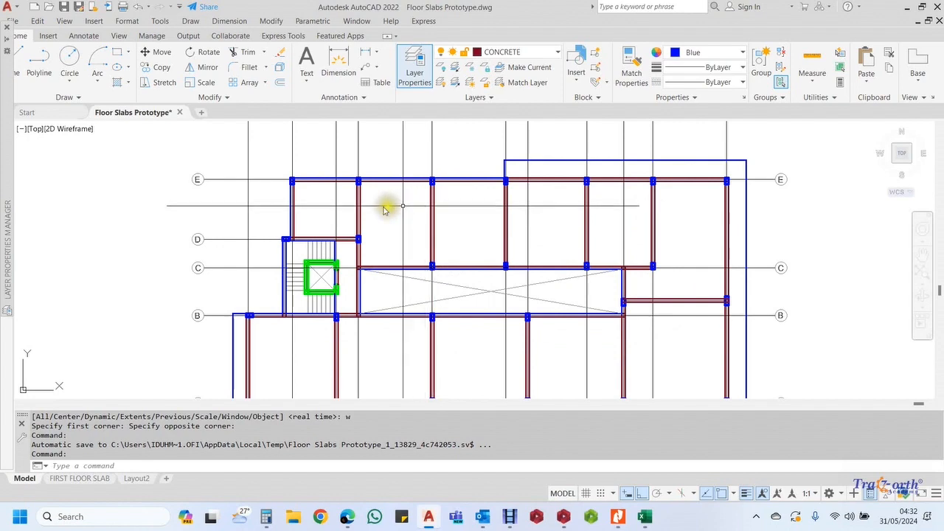
Switch from model space to the FIRST FLOOR SLAB layout and show the whole general arrangement sheet
middle_drag(380, 207, 377, 212)
scroll(377, 213, down, 3)
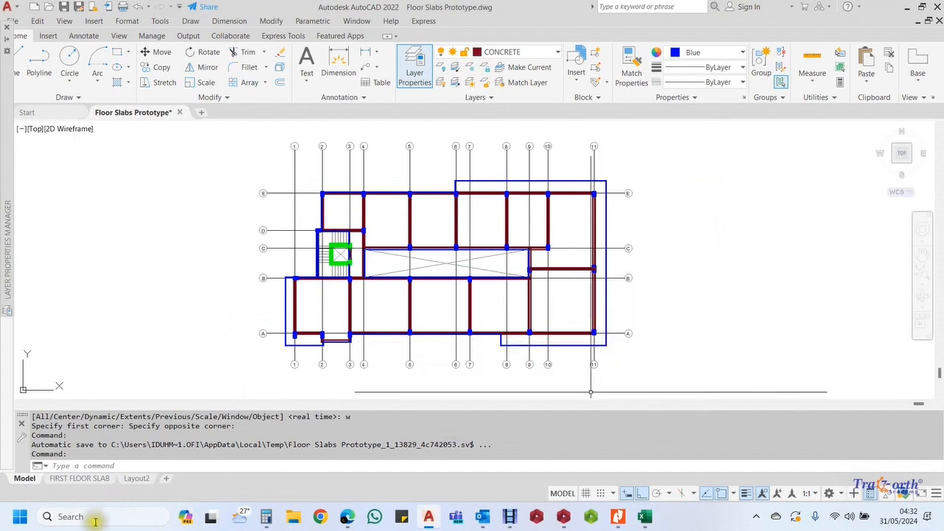
mouse_move(71, 484)
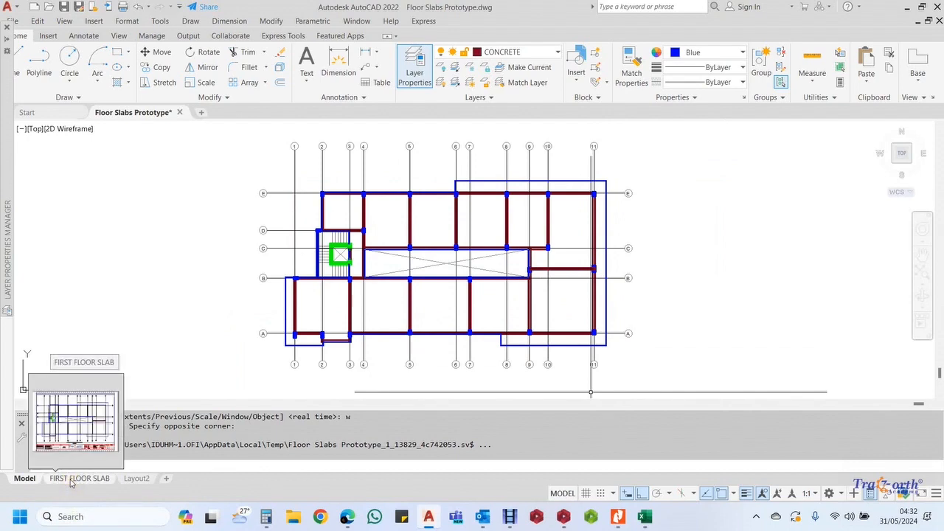
click(71, 480)
scroll(359, 358, down, 5)
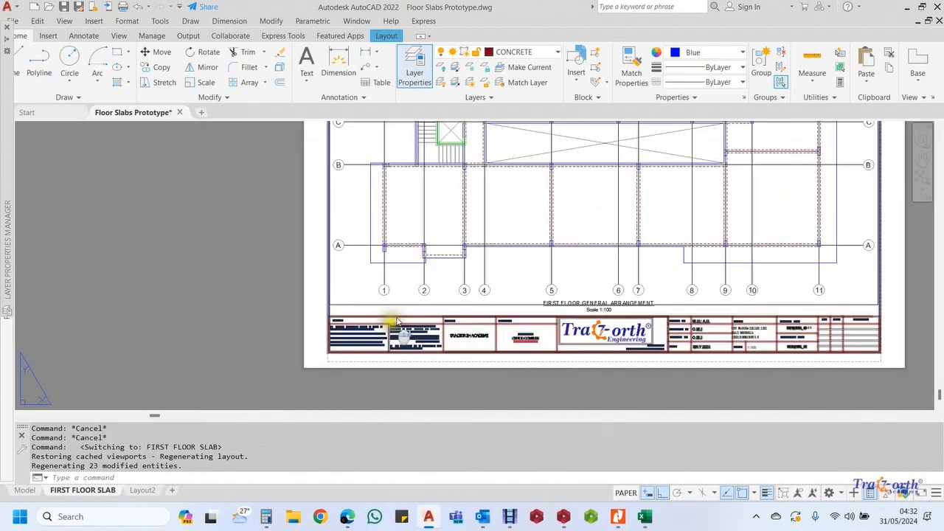
scroll(398, 319, down, 3)
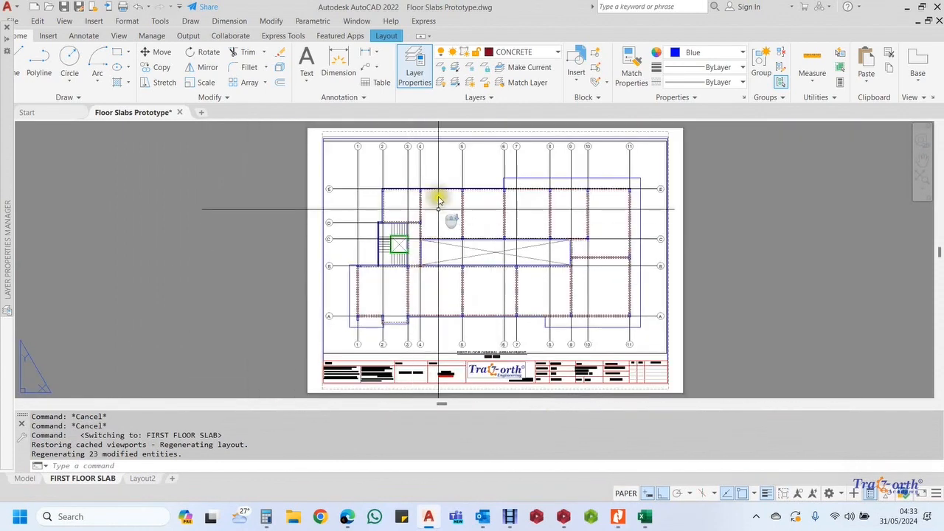
Examine the solid and dashed beam lines along gridline E, from gridline 2 to gridline 6
scroll(438, 200, up, 4)
middle_drag(363, 244, 308, 214)
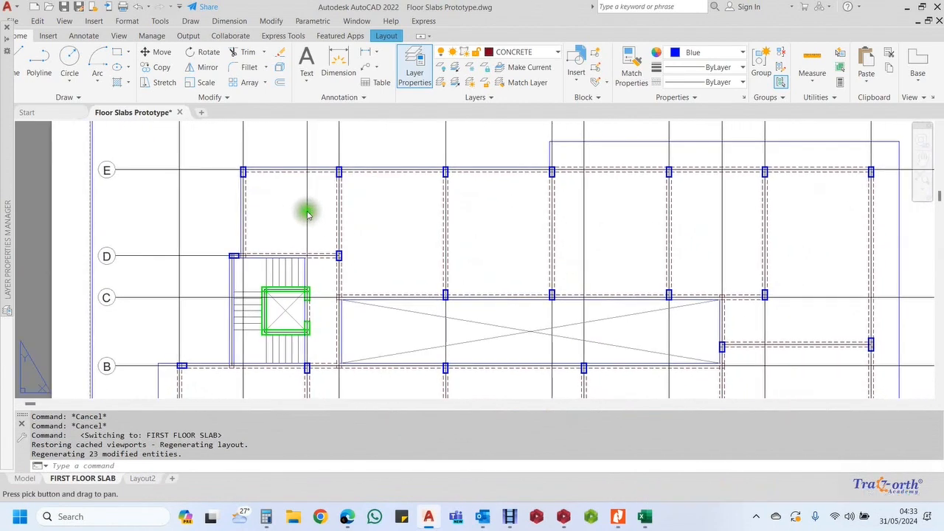
scroll(307, 214, up, 2)
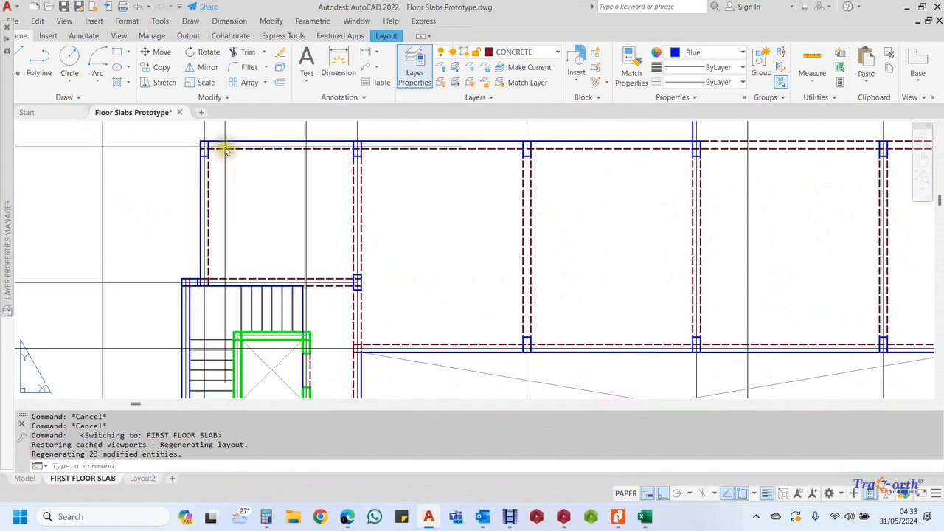
middle_drag(573, 184, 432, 196)
scroll(662, 193, down, 3)
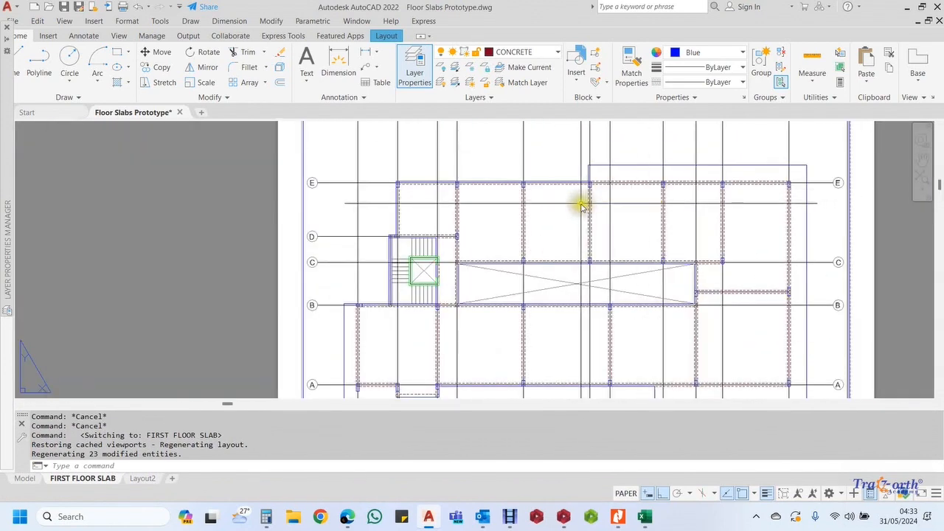
middle_drag(580, 202, 506, 177)
scroll(336, 159, up, 4)
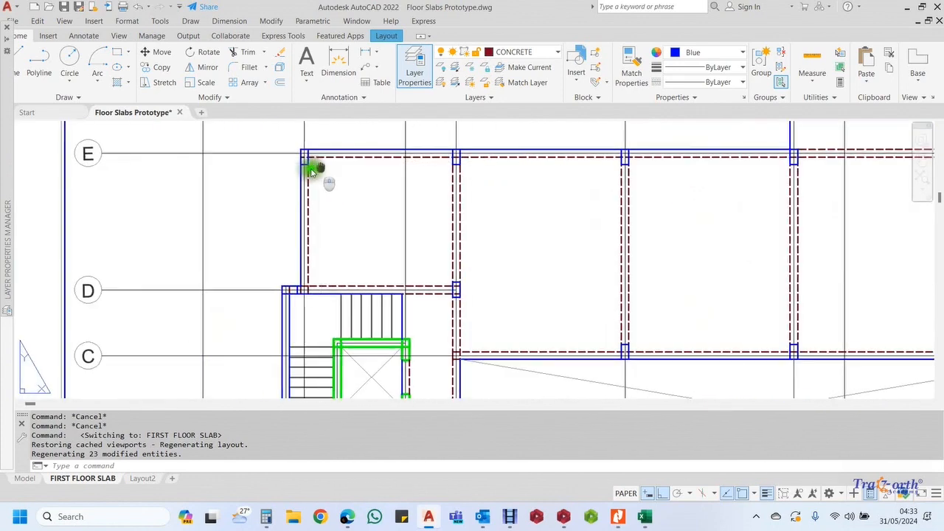
middle_drag(316, 173, 241, 185)
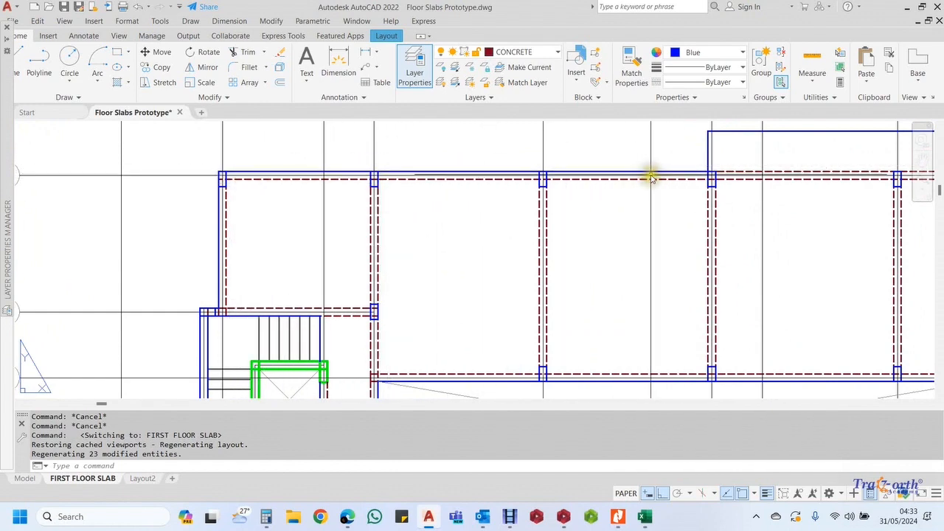
middle_drag(649, 175, 419, 207)
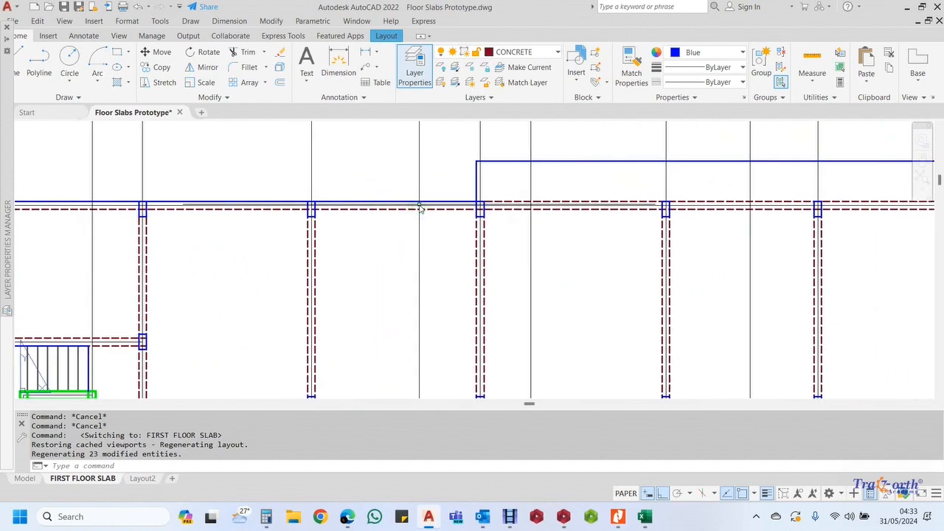
middle_drag(295, 217, 497, 211)
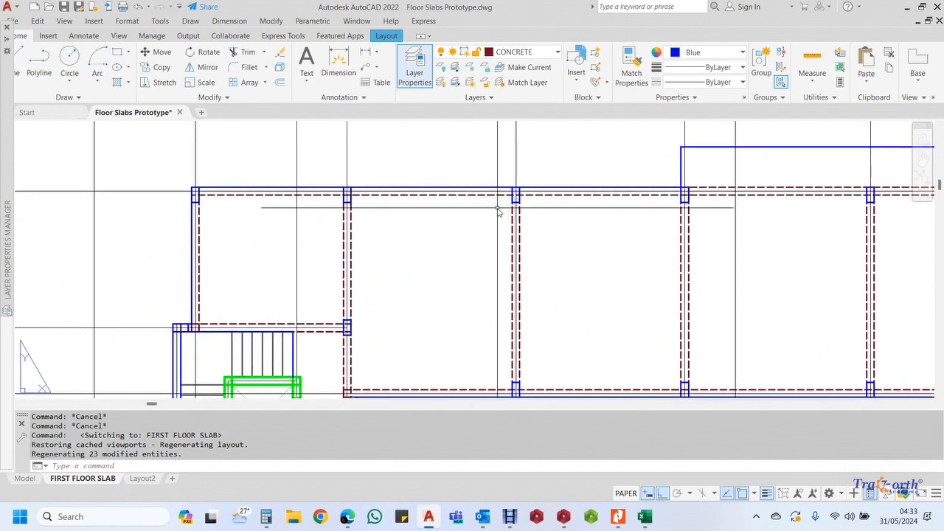
middle_drag(551, 191, 233, 260)
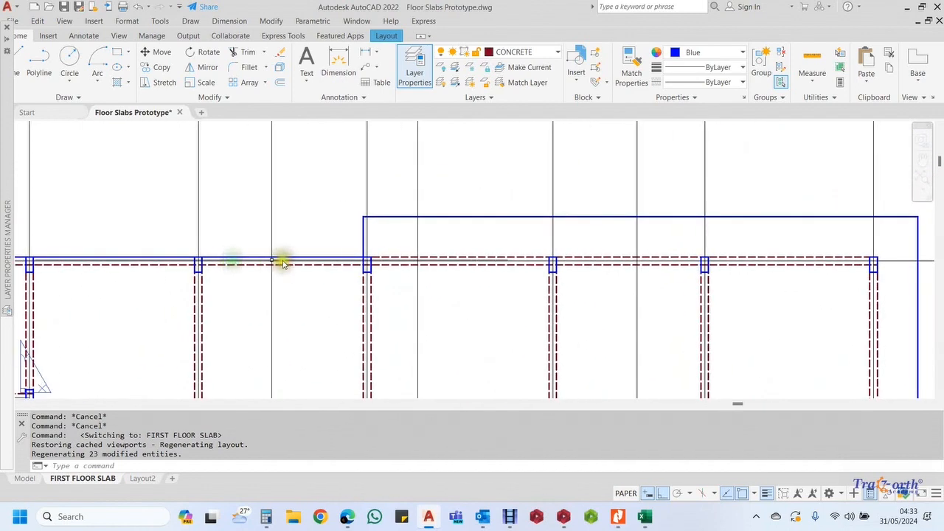
Examine the slab outline that projects beyond gridline E between gridlines 6 and 11
scroll(355, 262, down, 2)
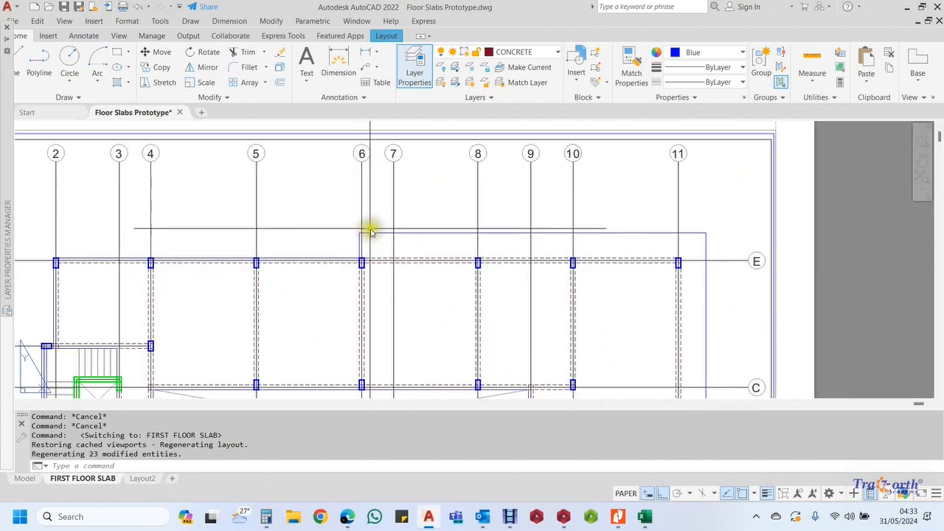
scroll(363, 232, up, 2)
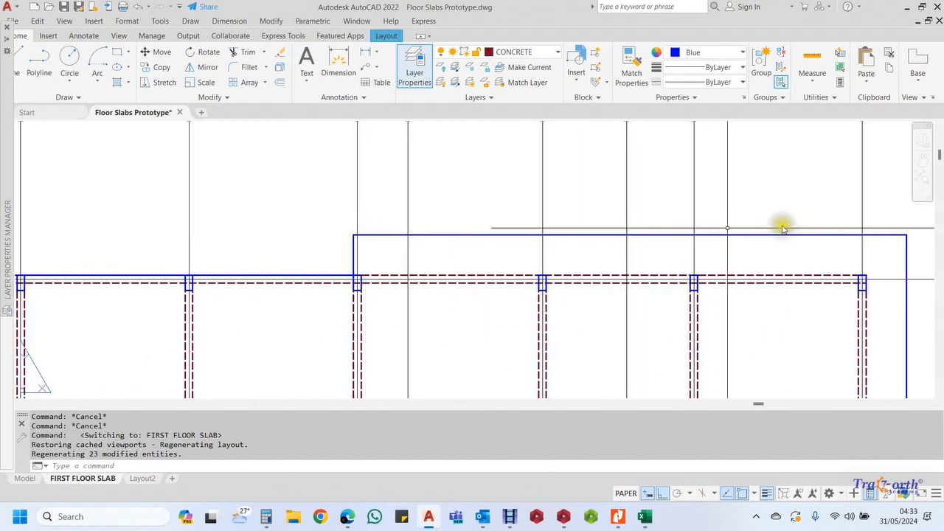
middle_drag(487, 291, 400, 252)
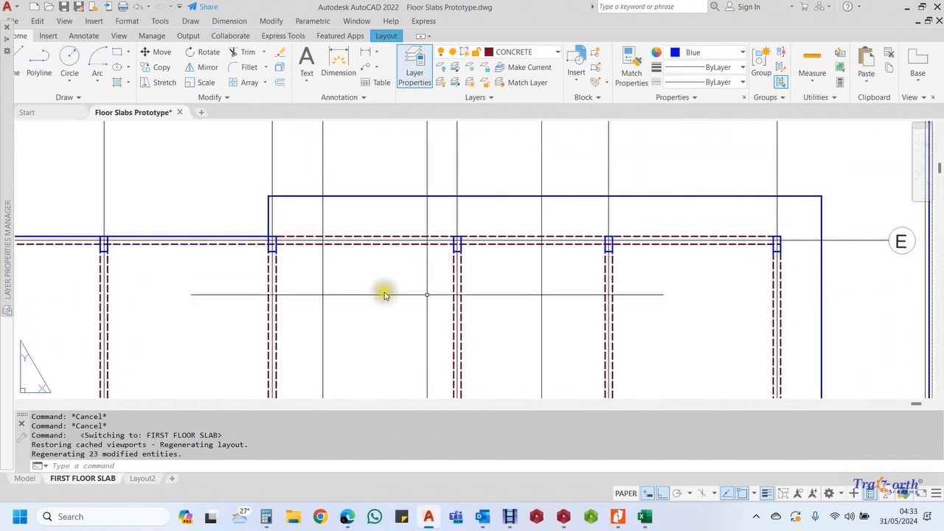
middle_drag(384, 290, 386, 277)
scroll(387, 276, down, 2)
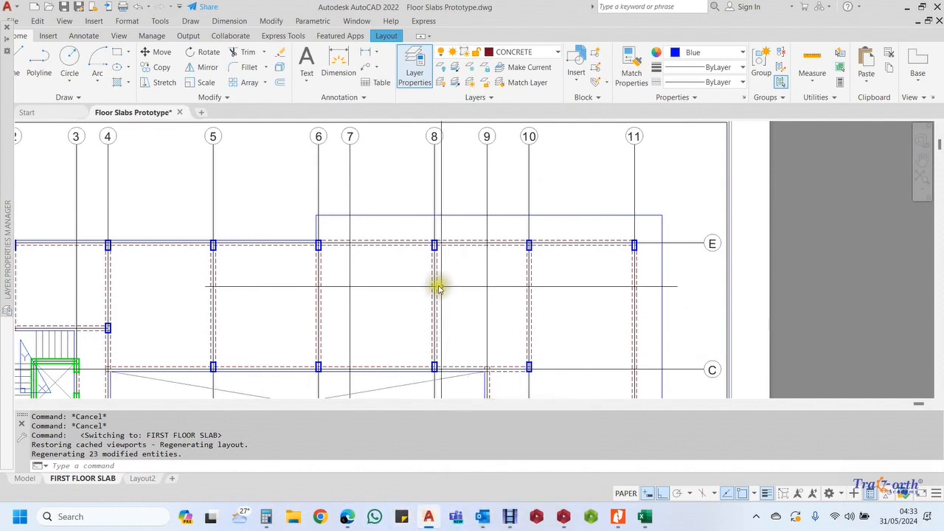
middle_drag(418, 275, 416, 272)
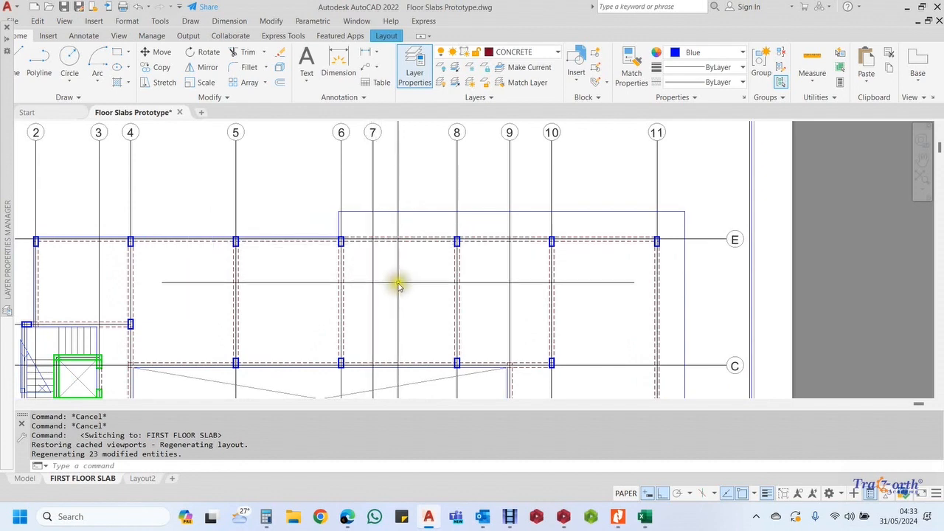
middle_drag(397, 285, 415, 281)
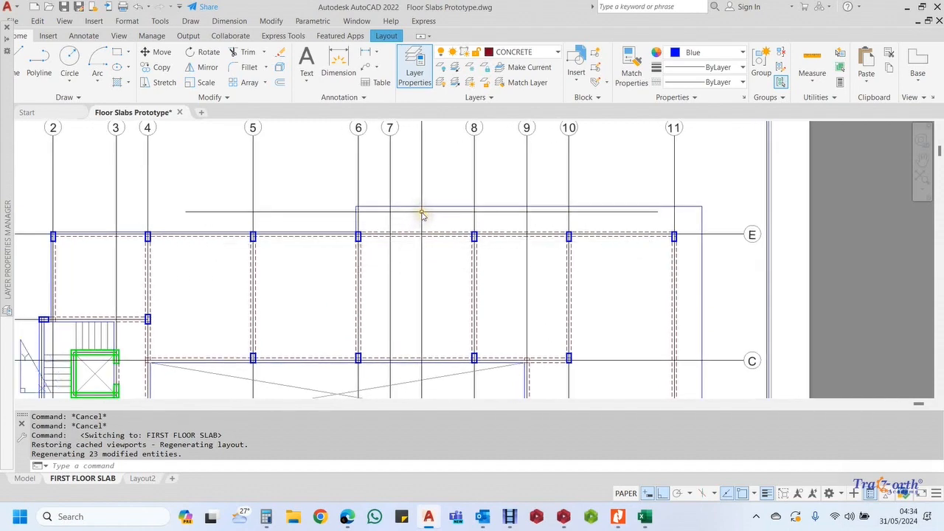
Compare the dashed beam lines on gridline E between gridlines 6 and 11 with the solid edge of the projecting slab
middle_drag(423, 250, 368, 244)
scroll(323, 252, up, 4)
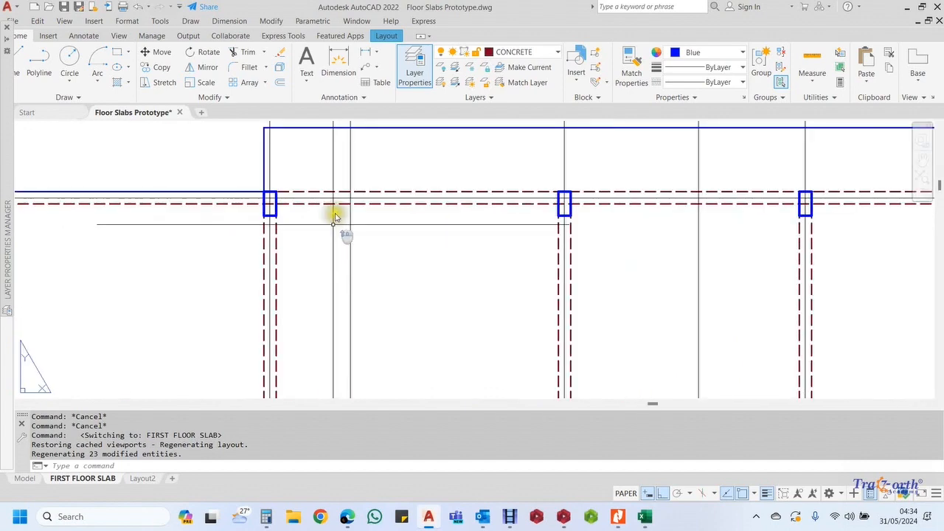
middle_drag(516, 229, 432, 248)
middle_drag(172, 280, 278, 281)
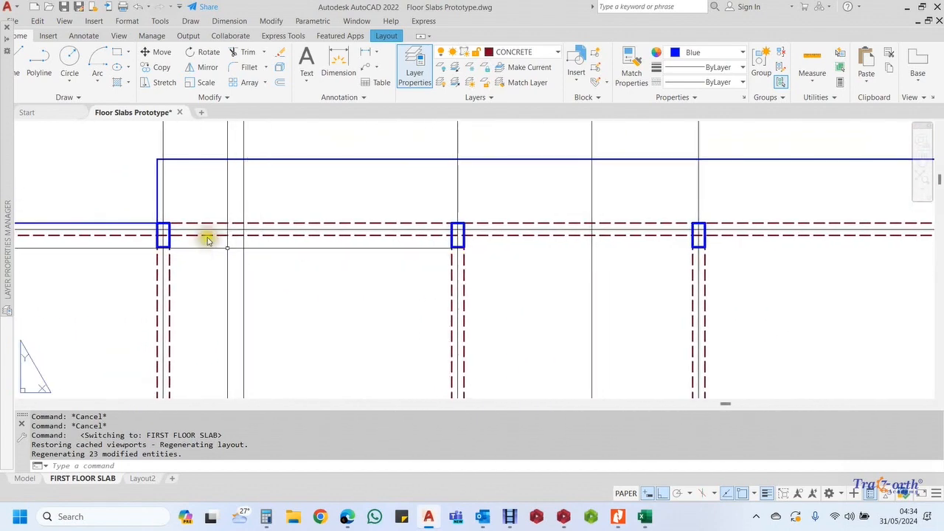
scroll(364, 243, down, 2)
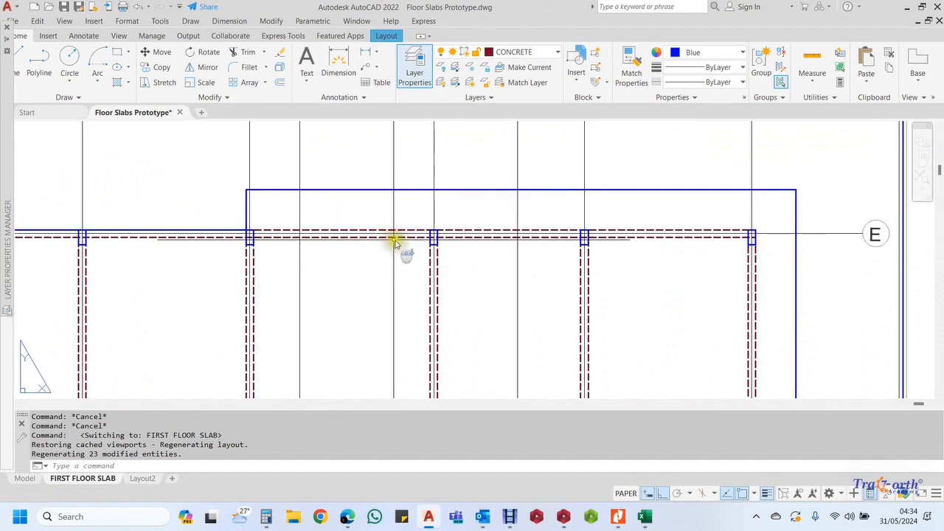
scroll(280, 236, up, 2)
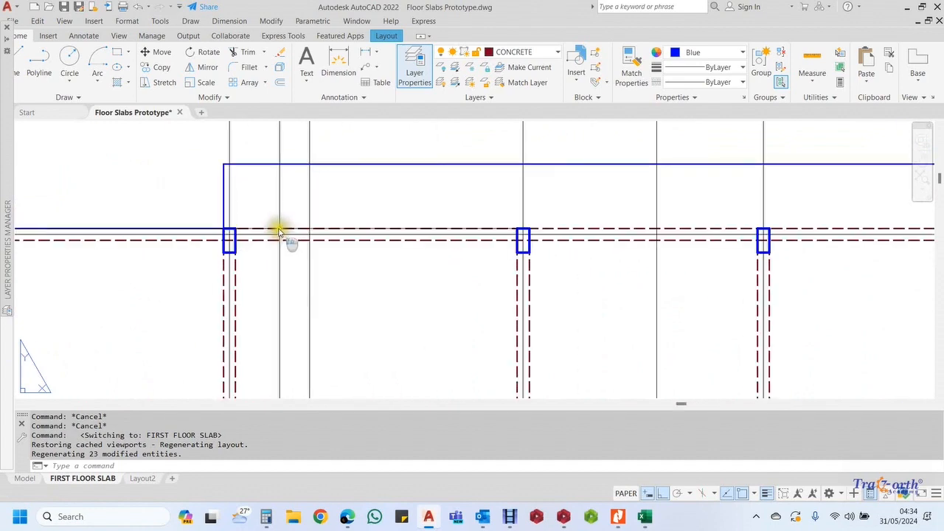
scroll(314, 223, down, 3)
scroll(331, 222, up, 2)
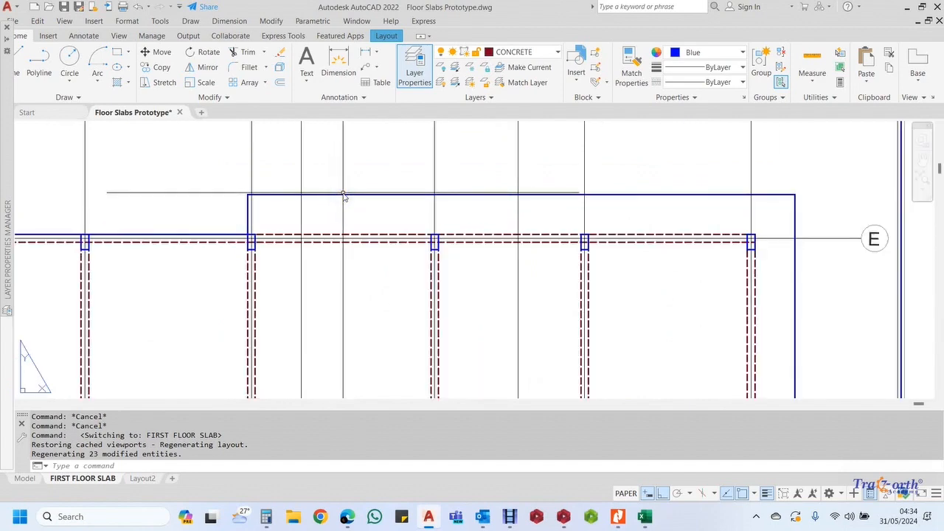
scroll(421, 274, down, 5)
scroll(354, 264, up, 5)
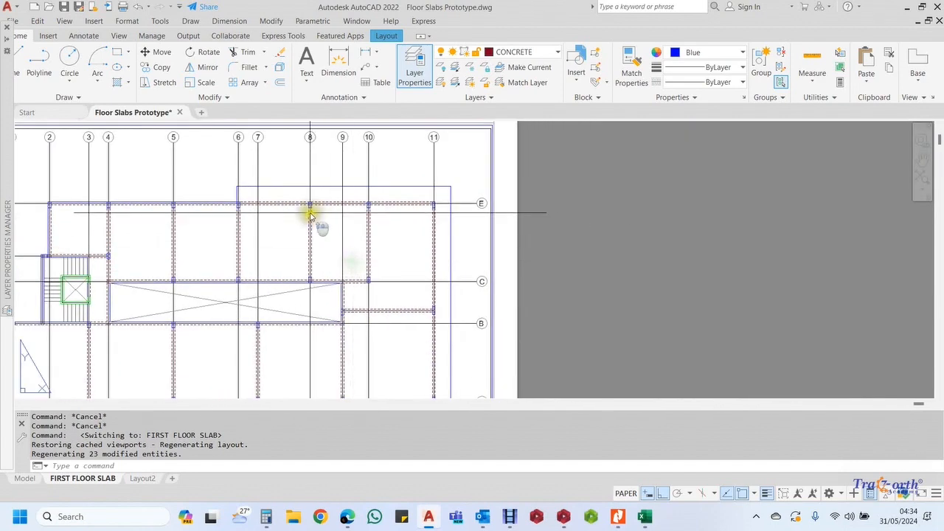
middle_drag(292, 212, 313, 254)
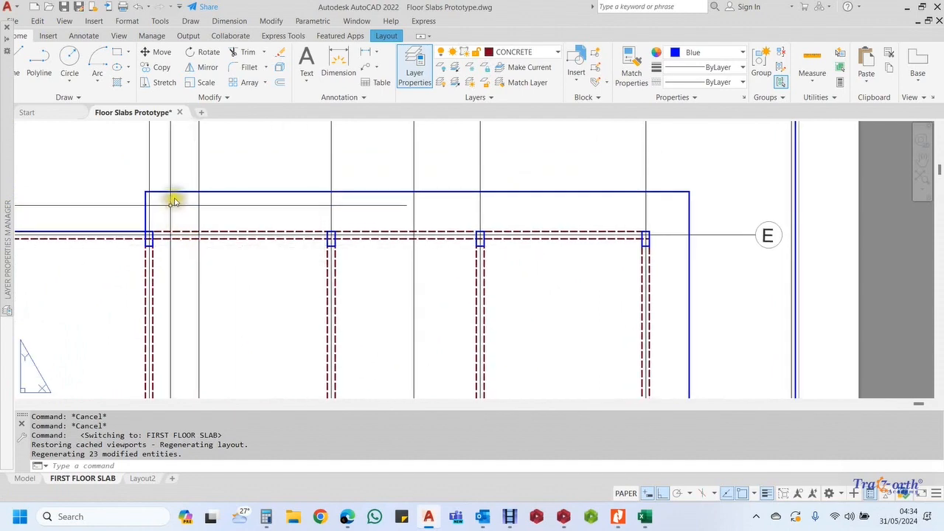
scroll(541, 203, down, 4)
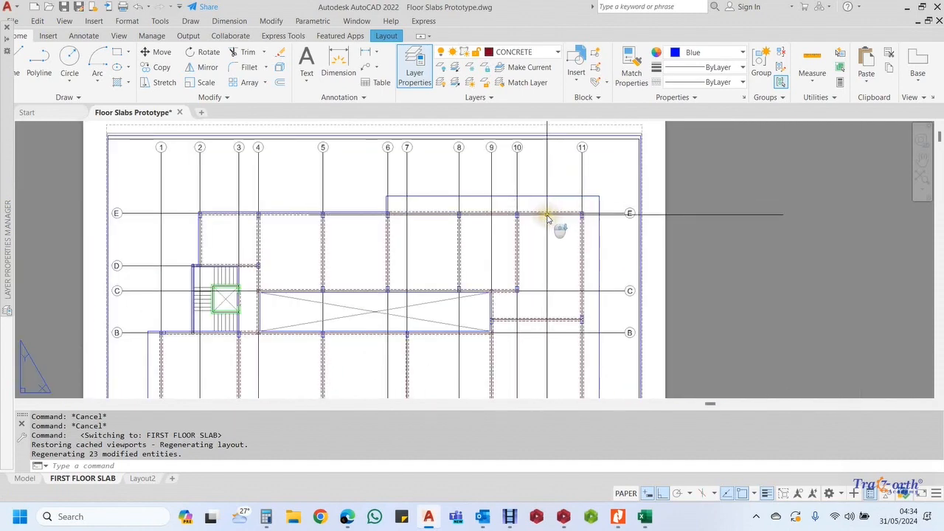
scroll(534, 206, up, 3)
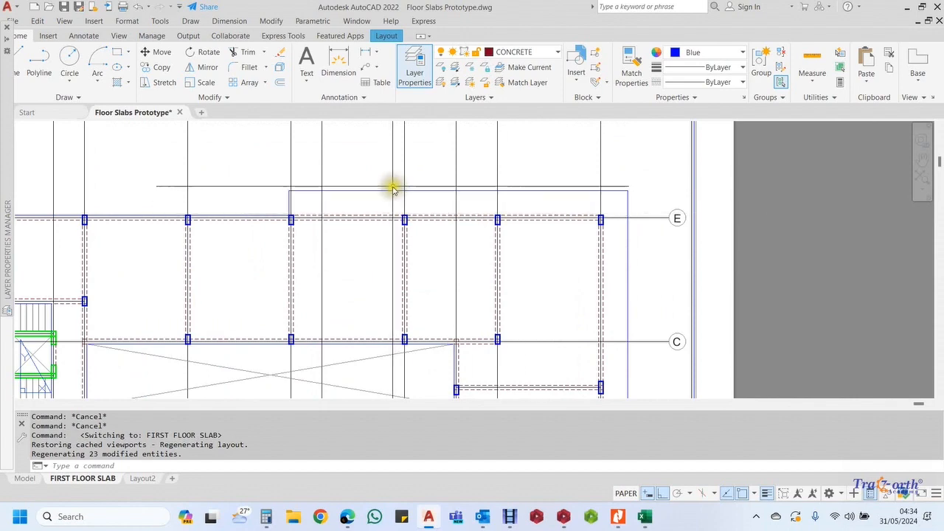
scroll(396, 194, down, 5)
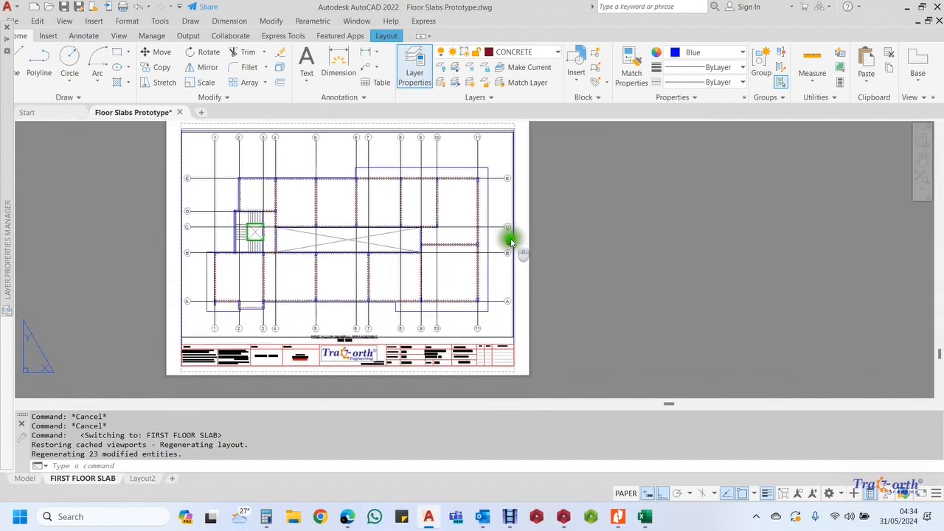
Examine the crossed rectangular opening between gridlines B and C and the crossed green-walled shaft beside the stairs
scroll(490, 226, up, 5)
middle_drag(484, 162, 553, 220)
middle_drag(357, 321, 629, 237)
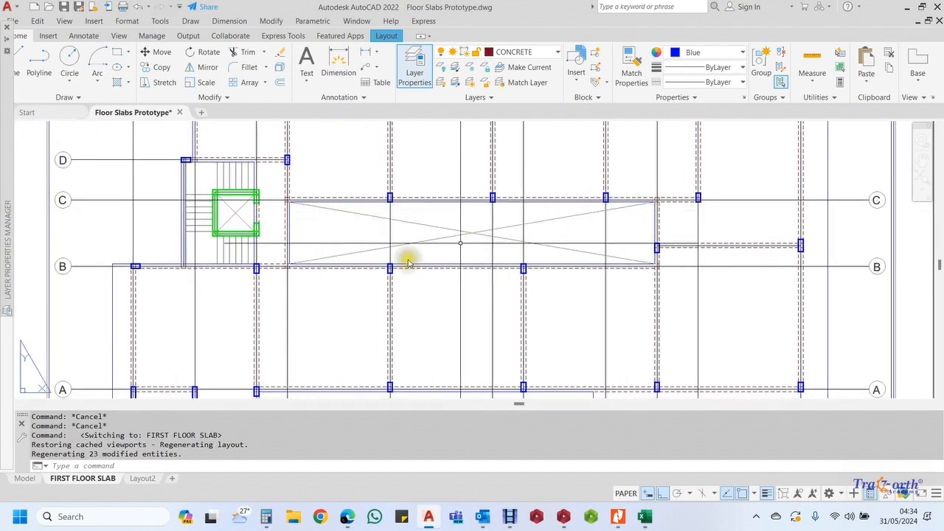
scroll(447, 247, up, 2)
scroll(447, 248, up, 2)
scroll(447, 247, down, 2)
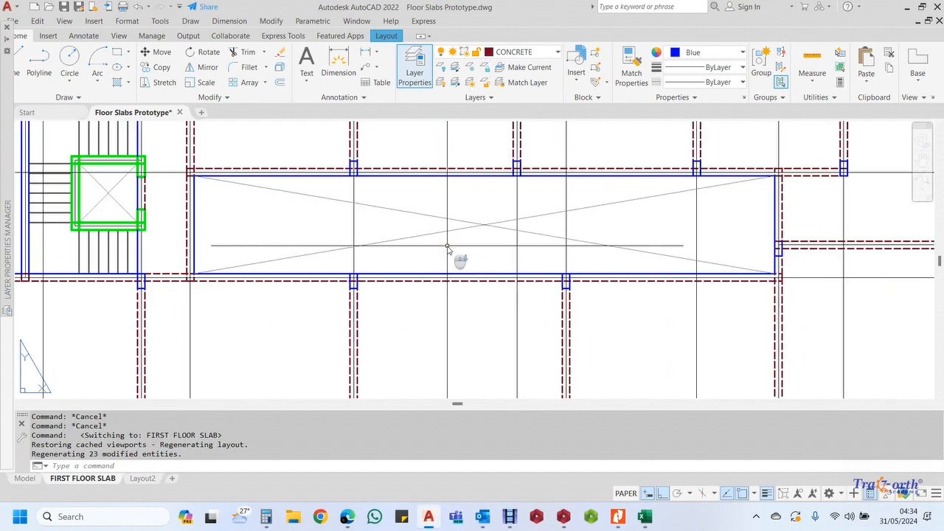
middle_drag(468, 232, 414, 222)
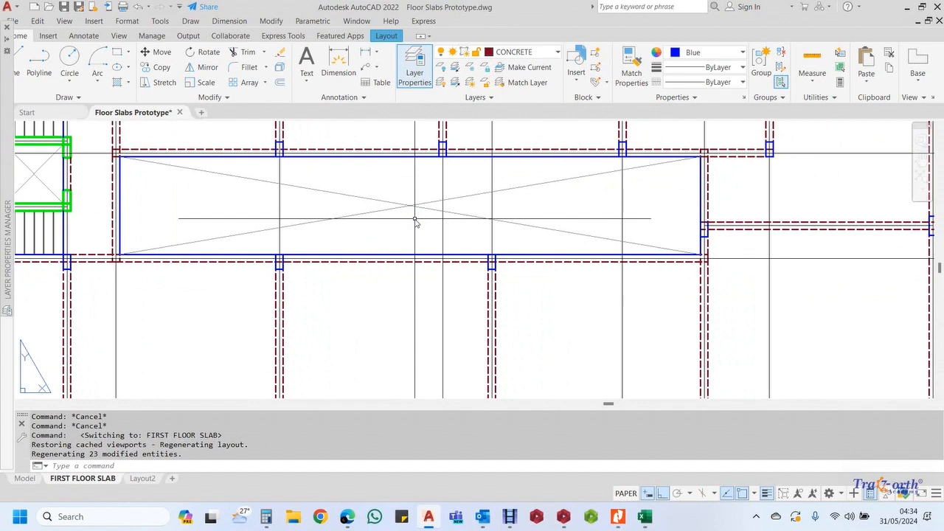
click(405, 208)
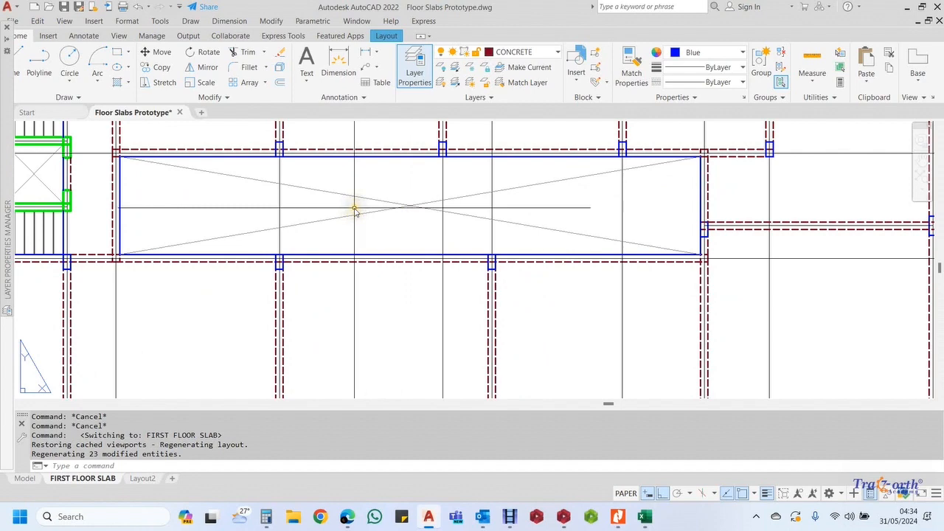
middle_drag(354, 211, 419, 208)
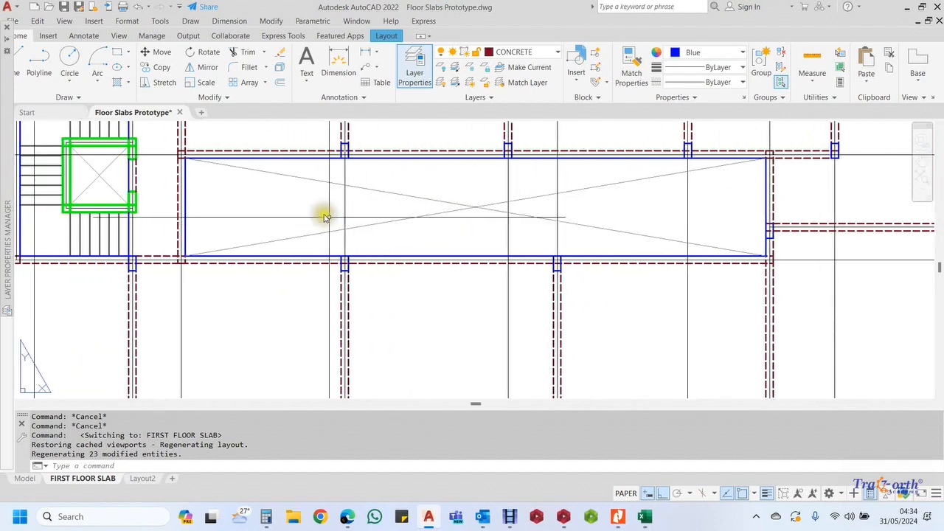
scroll(263, 202, down, 2)
scroll(153, 173, up, 4)
scroll(152, 172, up, 2)
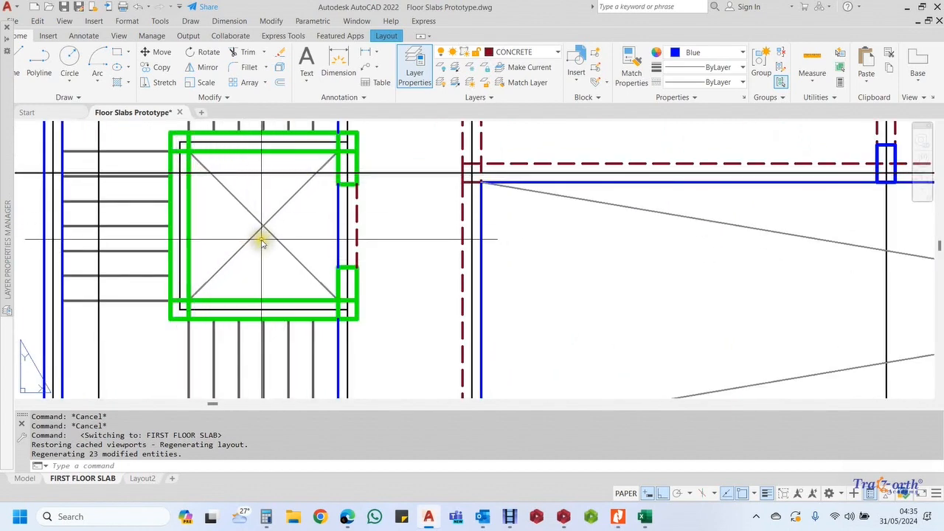
scroll(262, 242, down, 2)
middle_drag(273, 237, 270, 209)
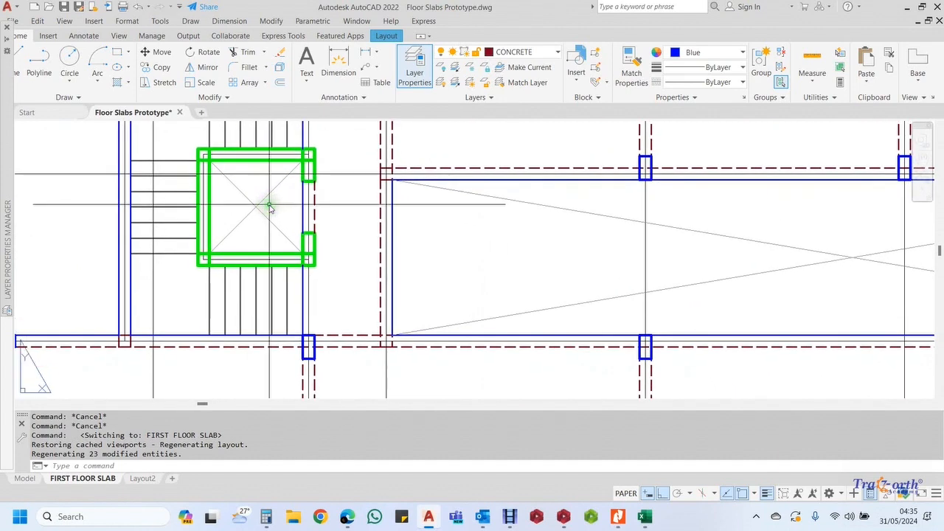
Examine the green shaft walls and the crossed void inside them between gridlines B and C
scroll(238, 161, up, 2)
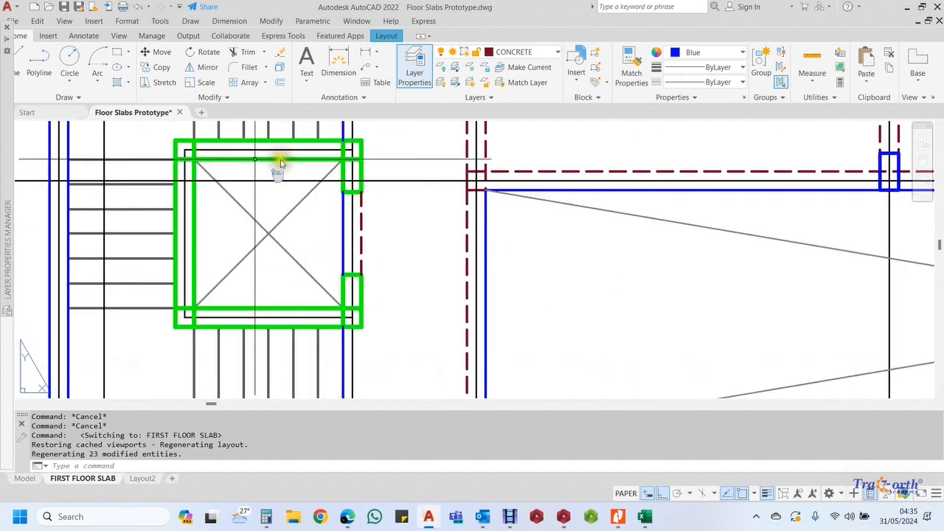
scroll(238, 157, down, 6)
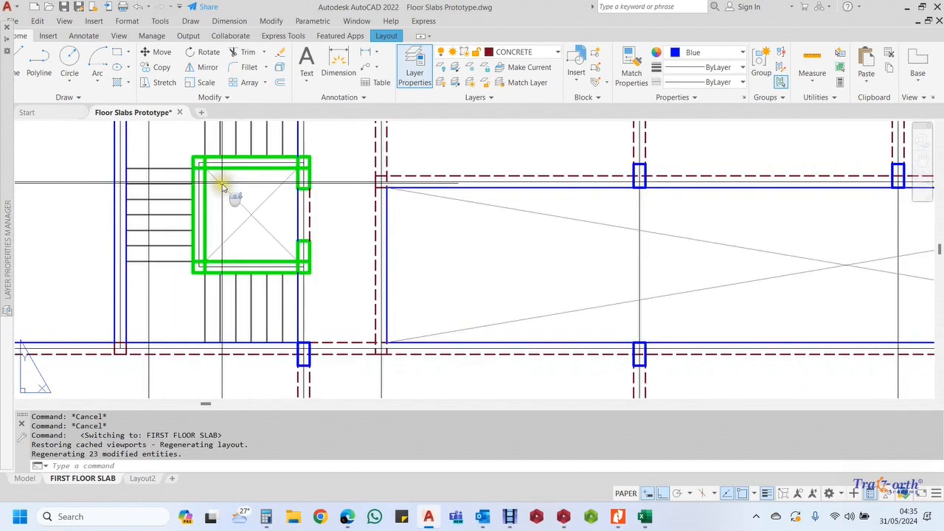
scroll(500, 231, down, 3)
middle_drag(499, 231, 506, 207)
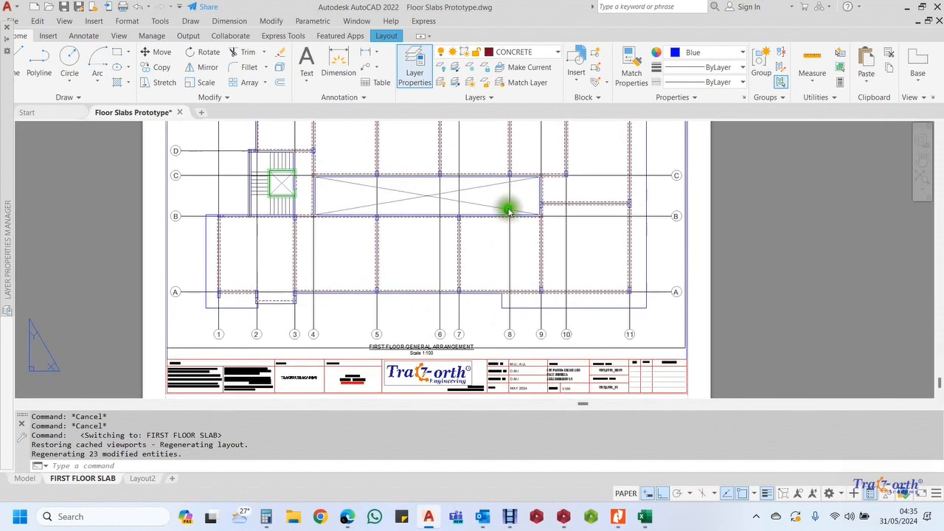
Examine the slab edge along gridline A and read the drawing title and scale beneath the plan
middle_drag(306, 262, 381, 249)
scroll(369, 247, up, 2)
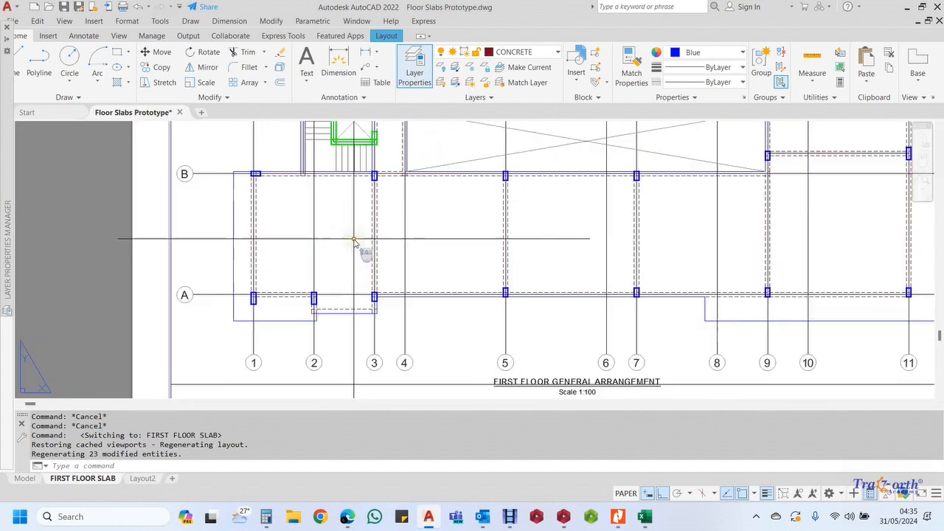
middle_drag(354, 288, 344, 257)
middle_drag(445, 323, 424, 299)
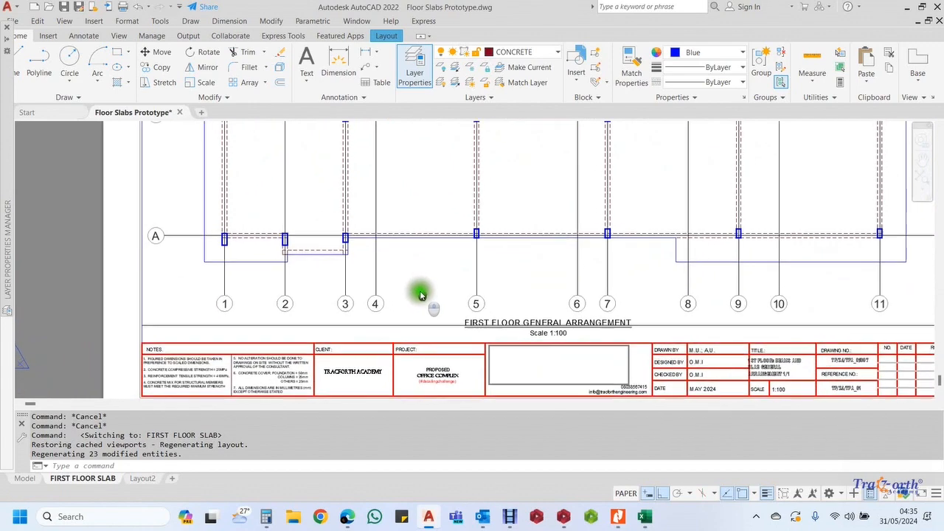
scroll(509, 328, up, 4)
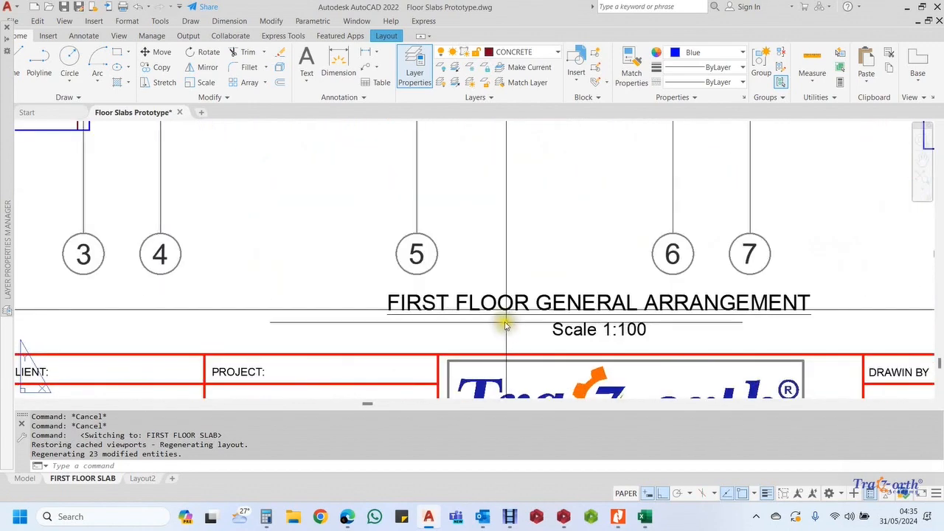
scroll(506, 325, down, 5)
middle_drag(480, 299, 467, 317)
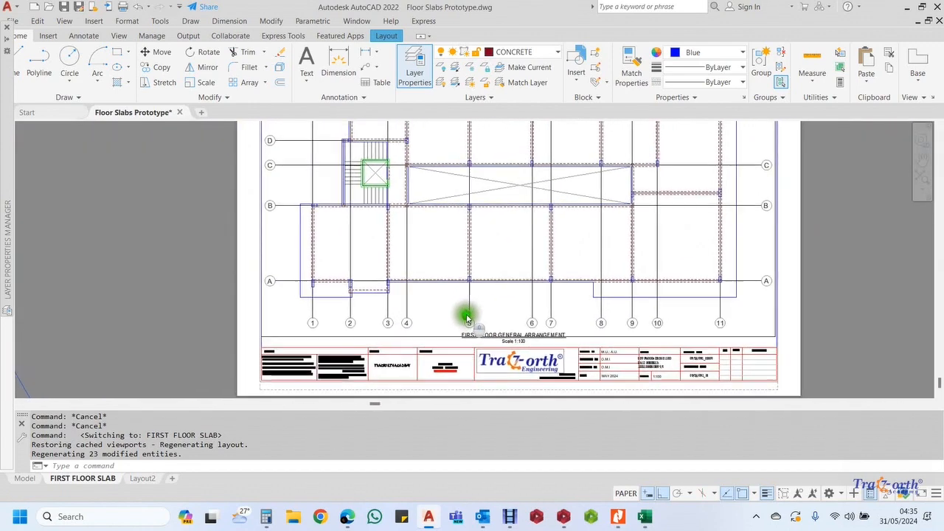
Examine the slab outline and dashed beam lines between gridlines A and B, around gridlines 1 to 3
scroll(390, 295, up, 4)
middle_drag(333, 280, 323, 313)
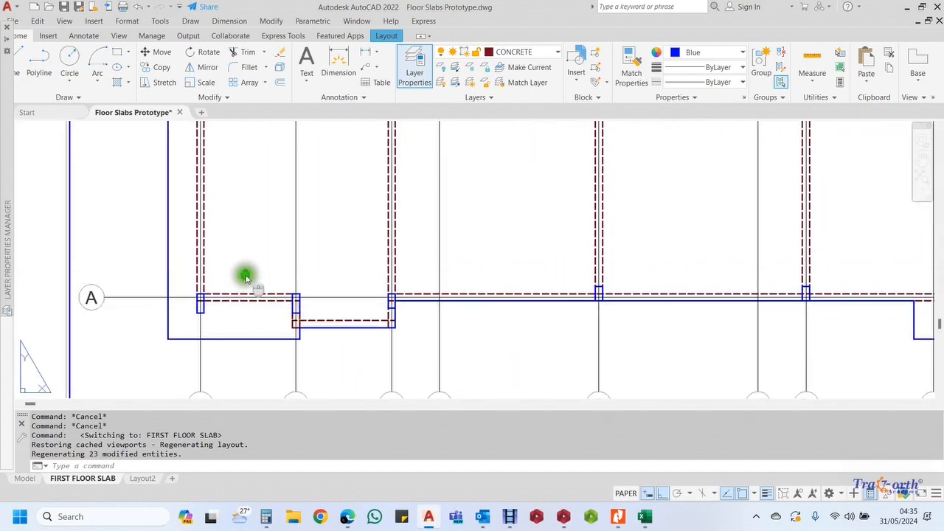
middle_drag(246, 276, 246, 316)
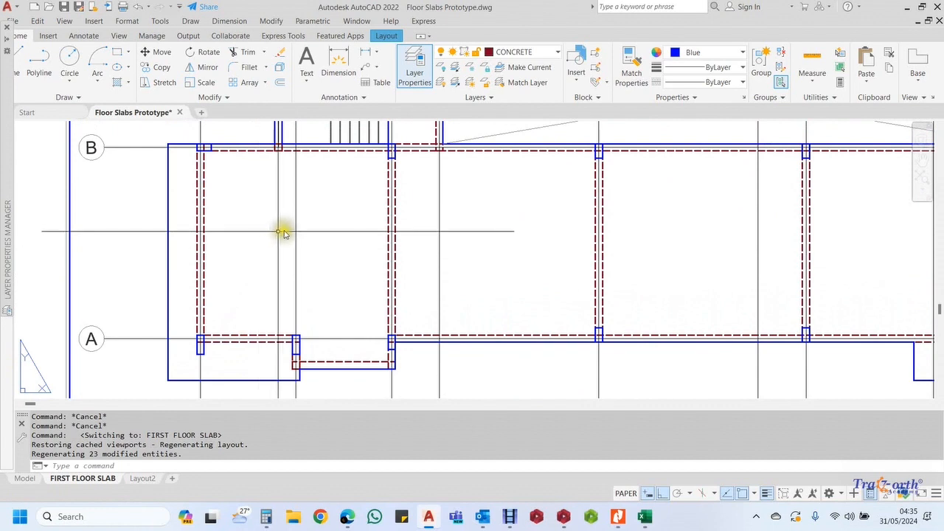
scroll(284, 233, down, 2)
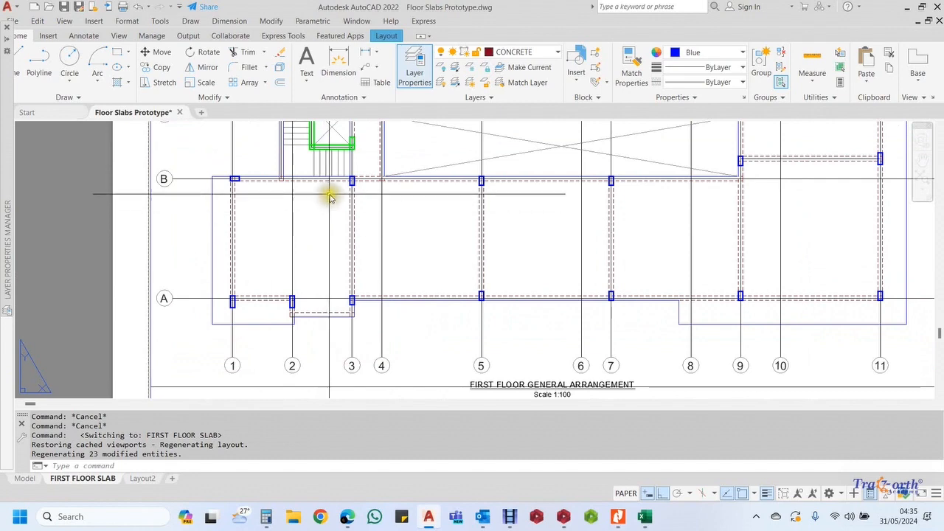
scroll(330, 198, down, 2)
middle_drag(320, 243, 321, 246)
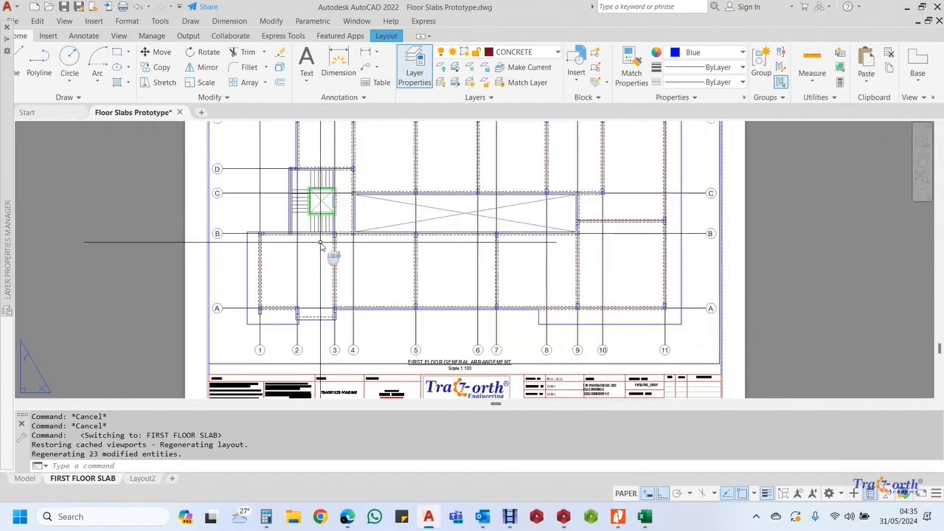
Compare the solid outer and dashed inner beam lines of the corner panel at gridlines E and 2, down to gridline D
scroll(332, 214, up, 3)
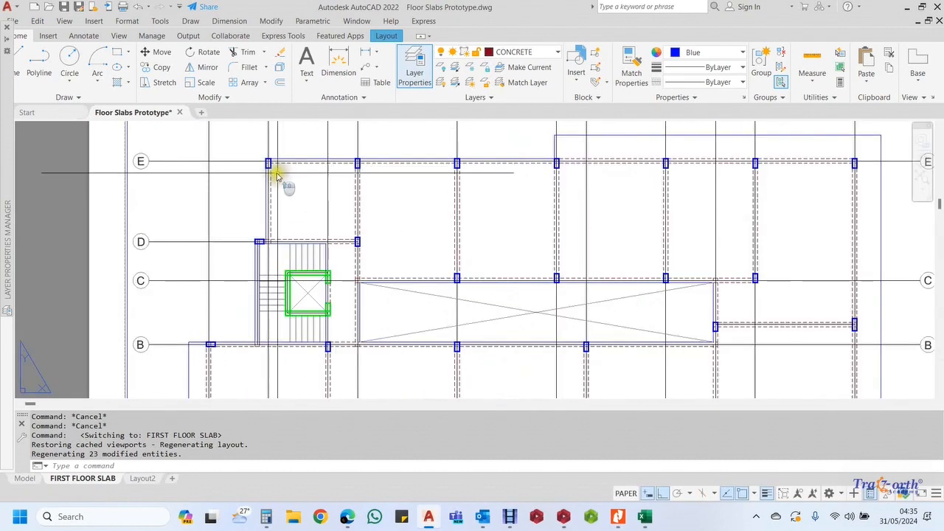
scroll(276, 173, up, 2)
scroll(257, 155, up, 3)
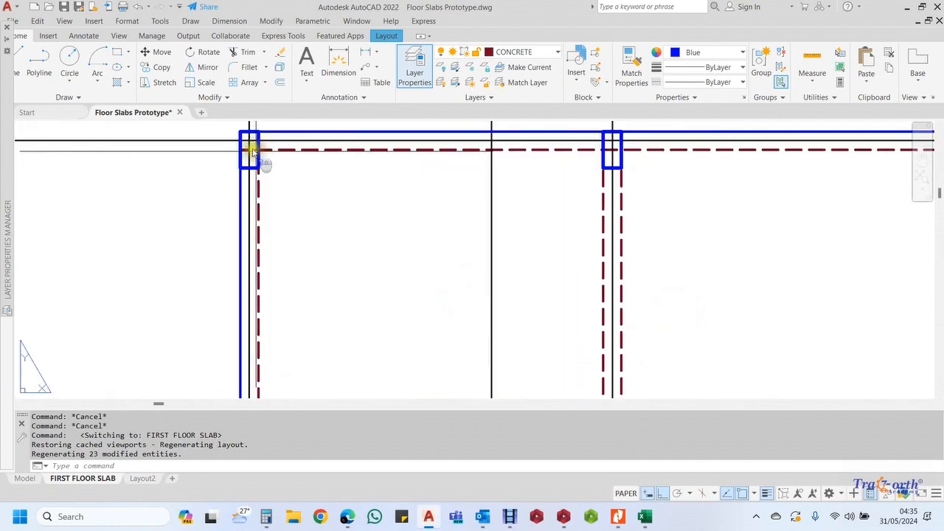
scroll(240, 160, down, 2)
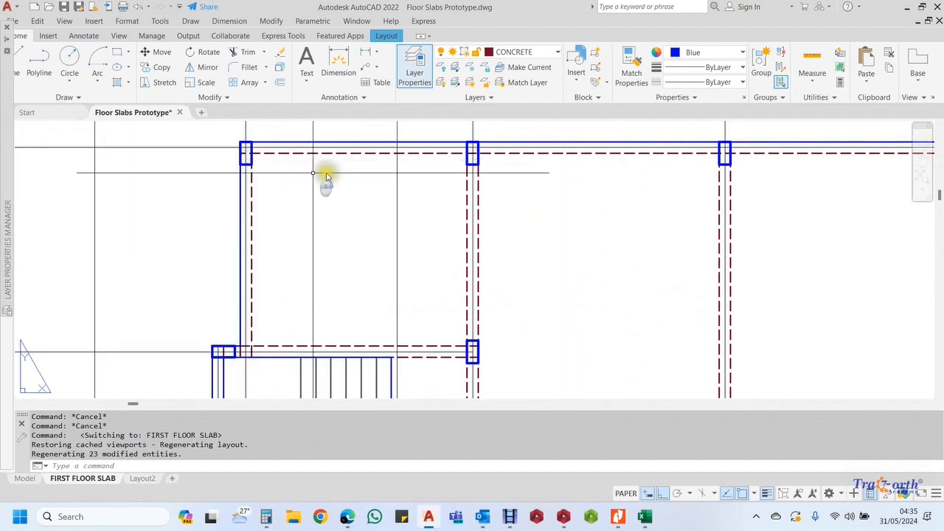
middle_drag(388, 280, 381, 253)
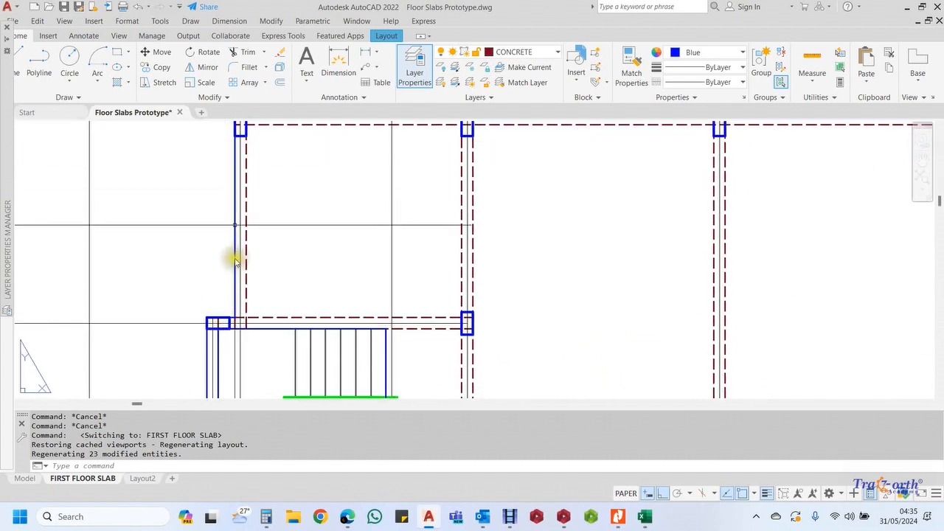
scroll(260, 325, down, 4)
middle_drag(262, 325, 280, 249)
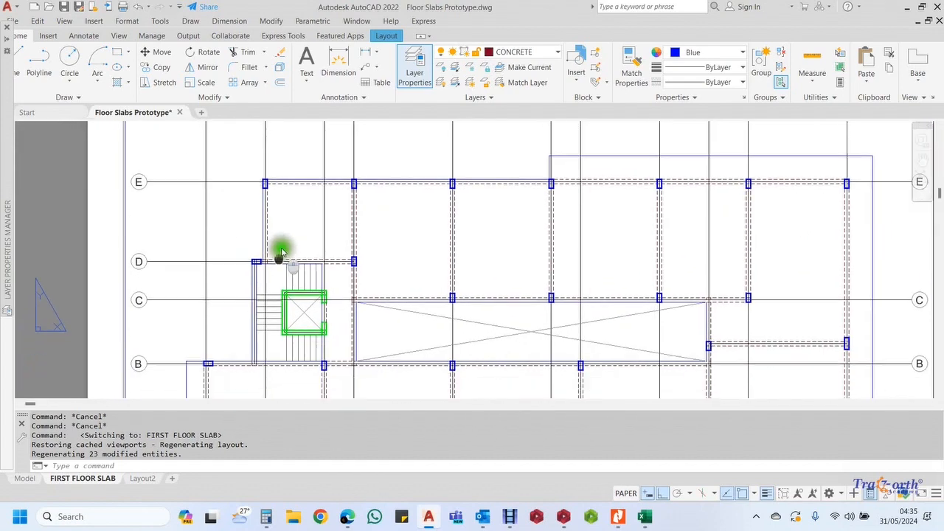
Examine the stair flights surrounding the green-walled shaft between gridlines B and D
scroll(295, 254, up, 2)
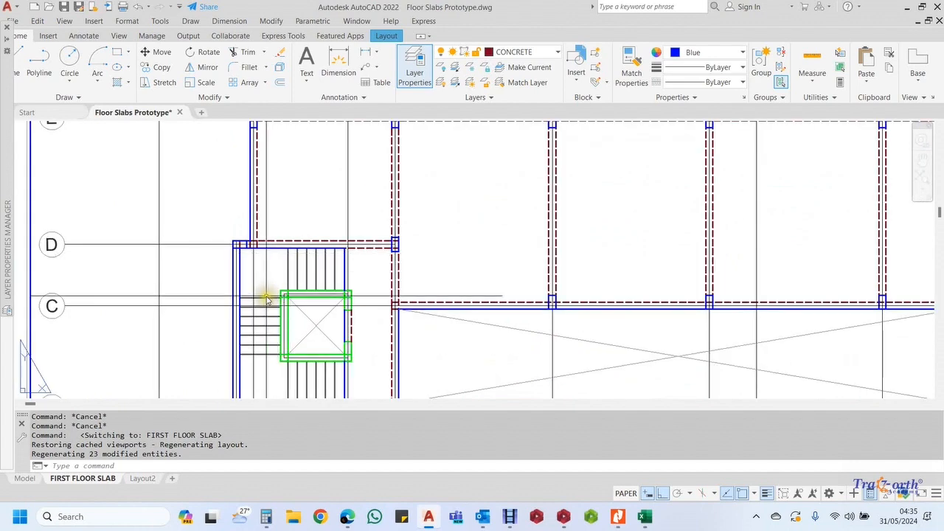
middle_drag(263, 337, 260, 291)
scroll(340, 275, up, 2)
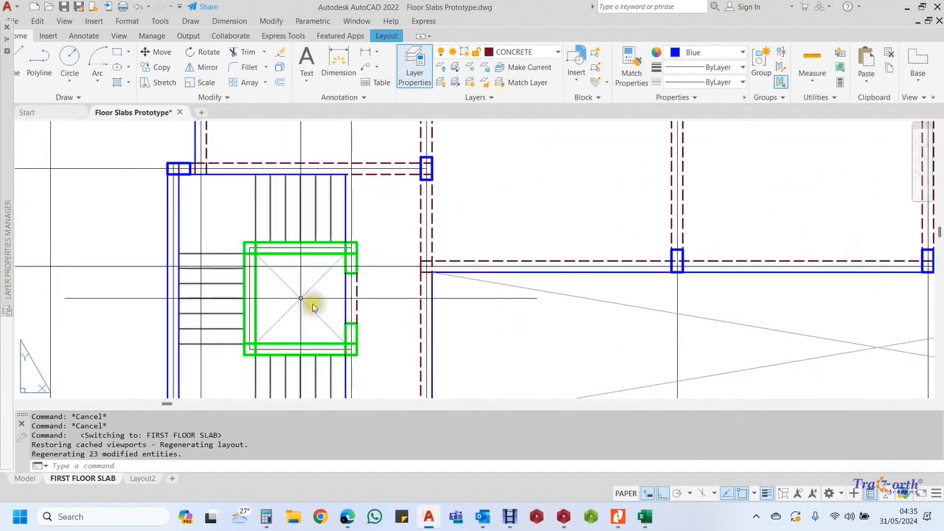
middle_drag(312, 303, 316, 268)
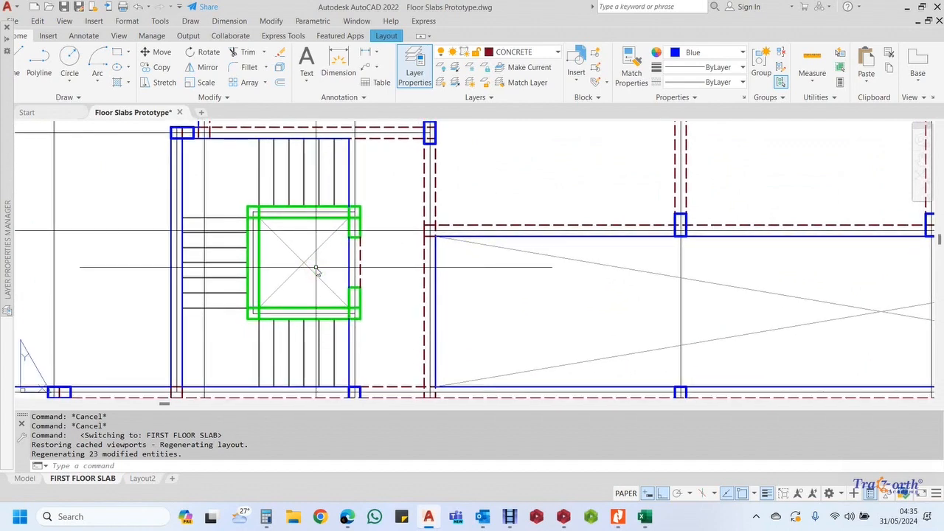
scroll(316, 269, down, 6)
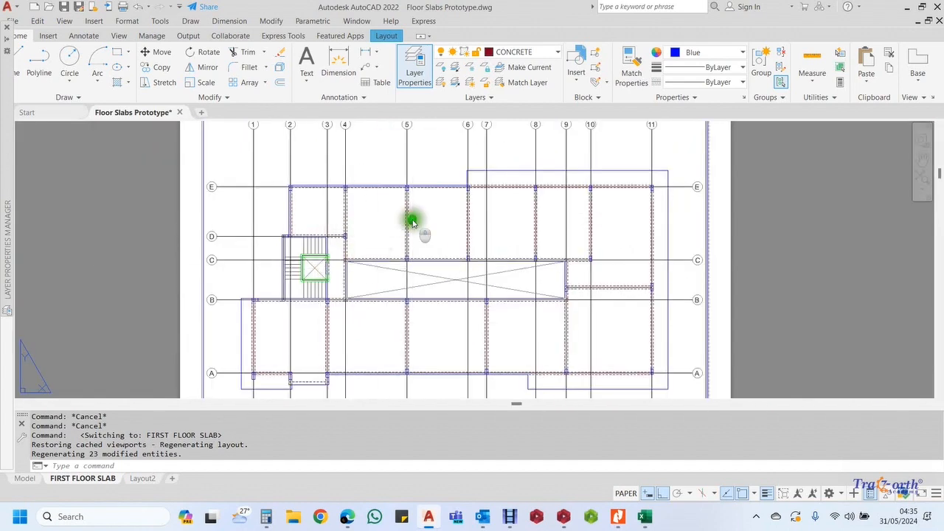
Review the overall first floor plan across gridlines 1 to 11
middle_drag(410, 215, 373, 209)
middle_drag(332, 178, 327, 187)
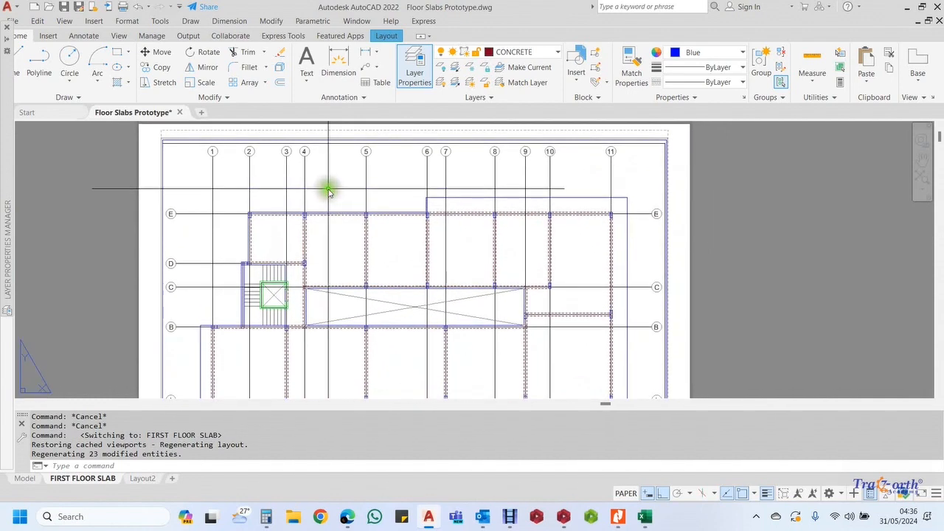
click(329, 243)
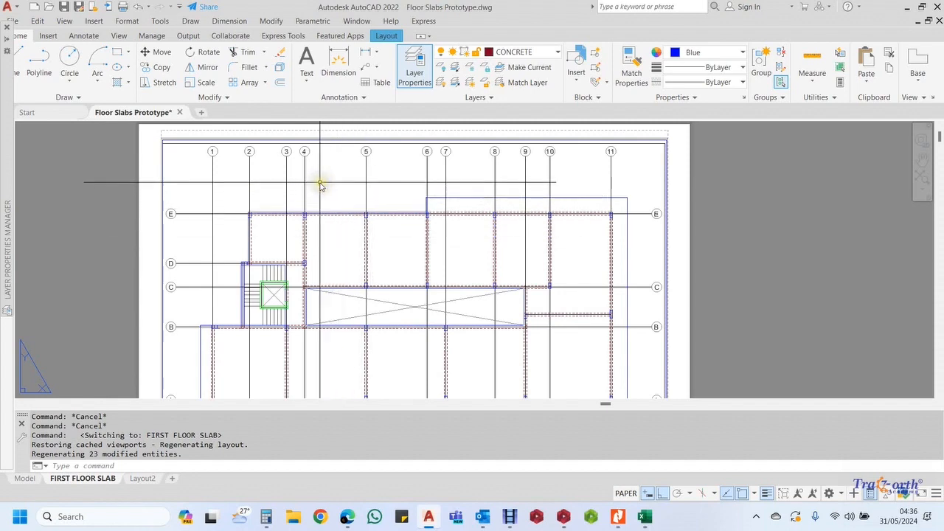
middle_drag(374, 178, 417, 173)
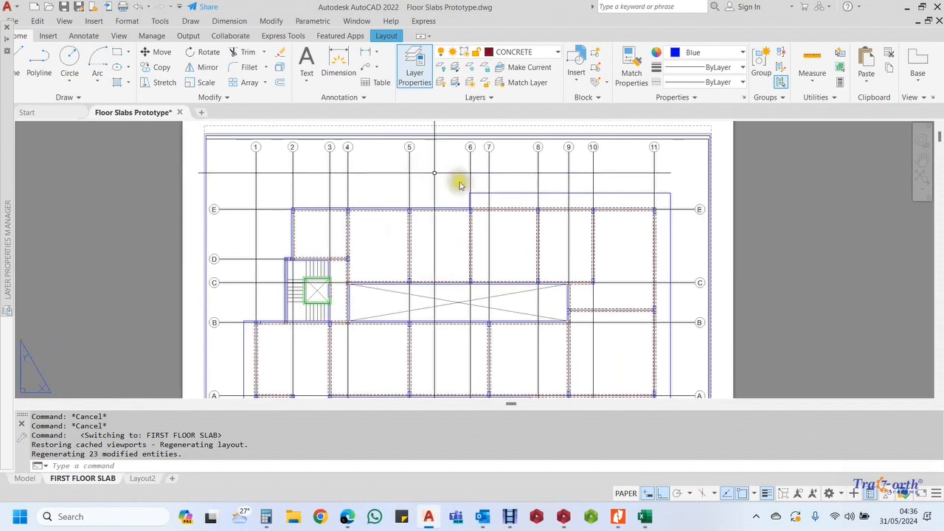
scroll(458, 184, down, 3)
scroll(286, 223, up, 3)
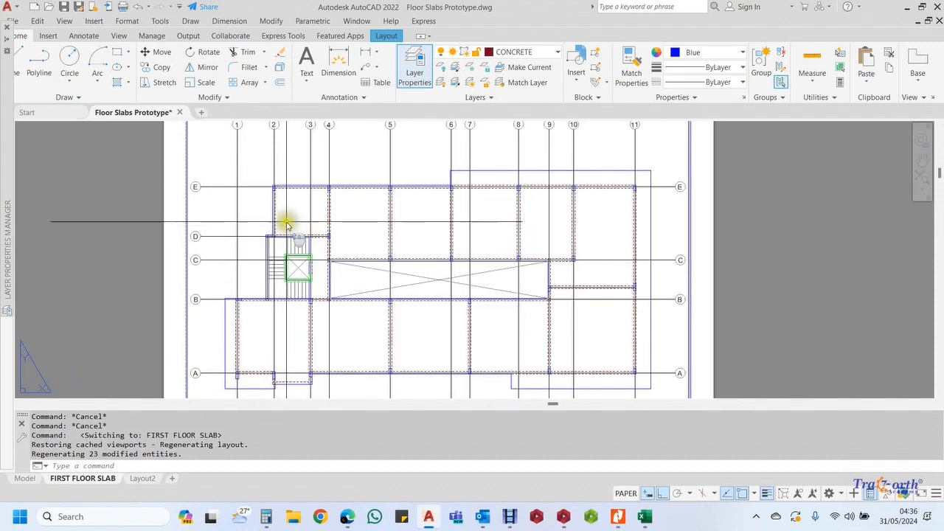
Examine the row of slab panels between gridlines C and E, from gridline 2 to gridline 11
middle_drag(302, 187, 289, 196)
scroll(278, 204, up, 2)
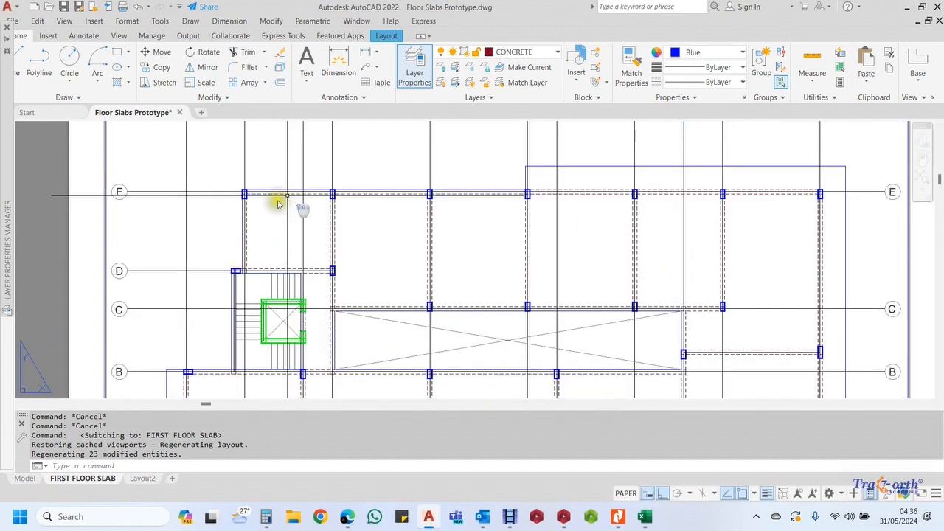
middle_drag(347, 249, 247, 249)
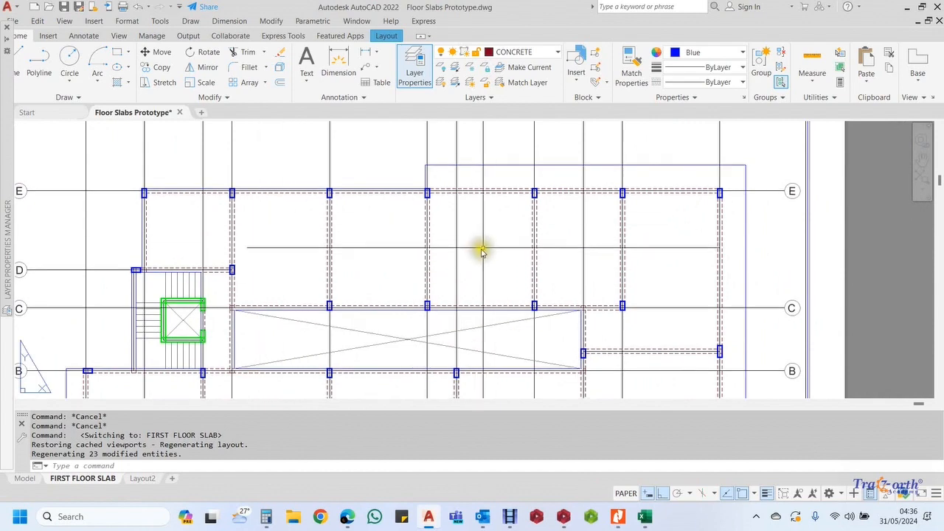
scroll(483, 248, down, 2)
middle_drag(335, 314, 325, 282)
Examine the solid and dashed beam lines across the doorway gap in the green-walled shaft
scroll(314, 263, up, 6)
middle_drag(295, 352, 359, 249)
scroll(266, 295, up, 5)
scroll(265, 295, down, 5)
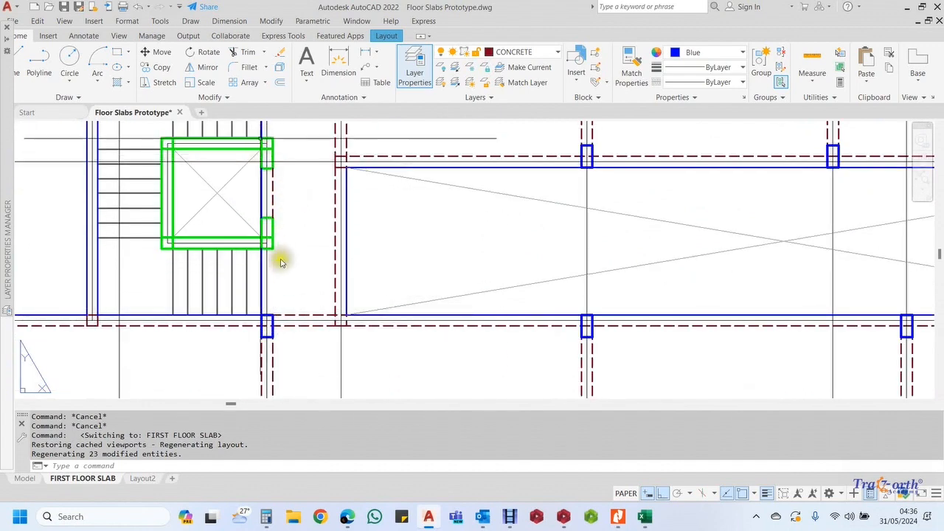
middle_drag(261, 200, 266, 246)
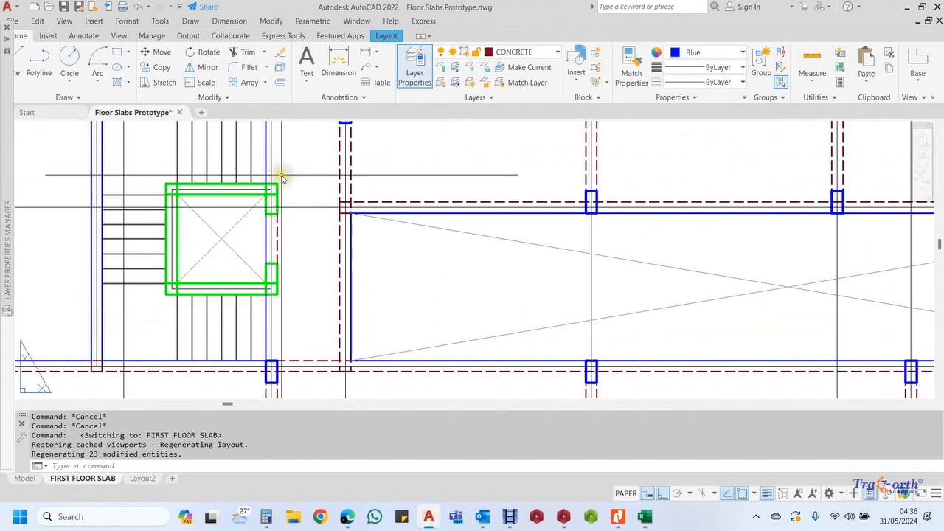
scroll(276, 267, up, 1)
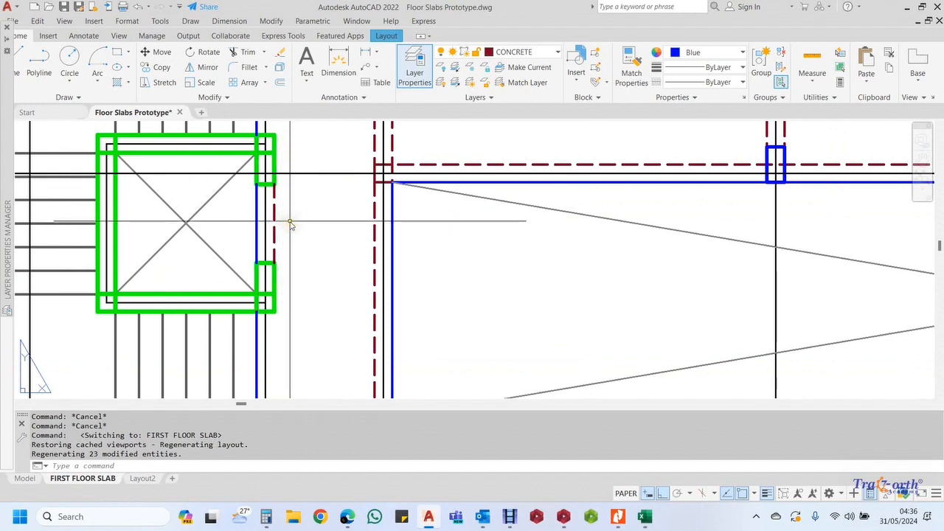
scroll(317, 298, down, 2)
Examine the beams and columns enclosing the slab panel between gridlines D and E, from gridline 2 to gridline 4
middle_drag(375, 247, 335, 342)
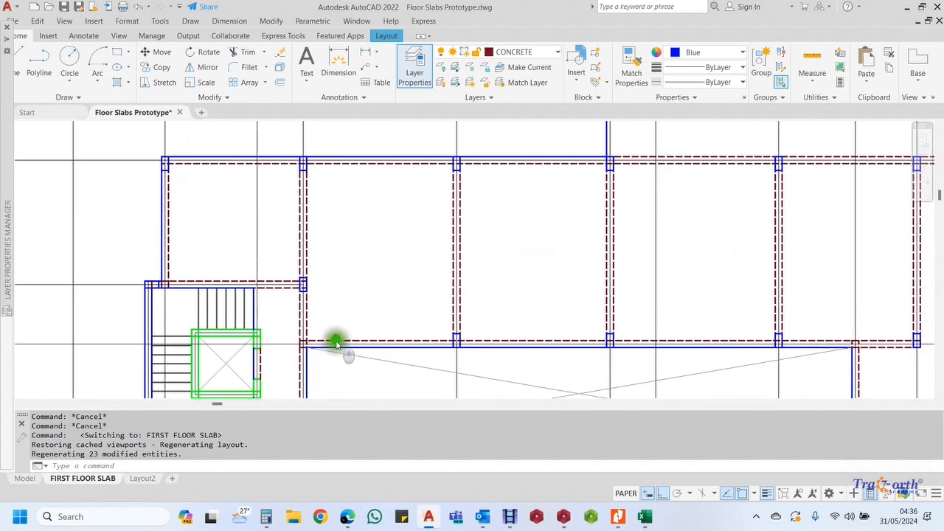
mouse_move(249, 207)
middle_down()
mouse_move(261, 238)
mouse_move(278, 249)
mouse_move(266, 237)
middle_up()
scroll(272, 250, up, 2)
scroll(272, 250, down, 2)
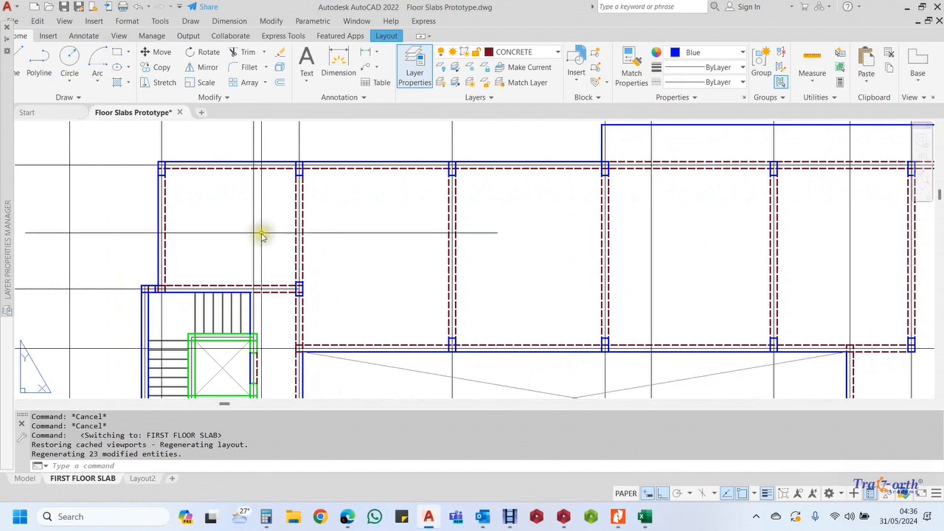
scroll(255, 236, up, 2)
scroll(264, 242, down, 2)
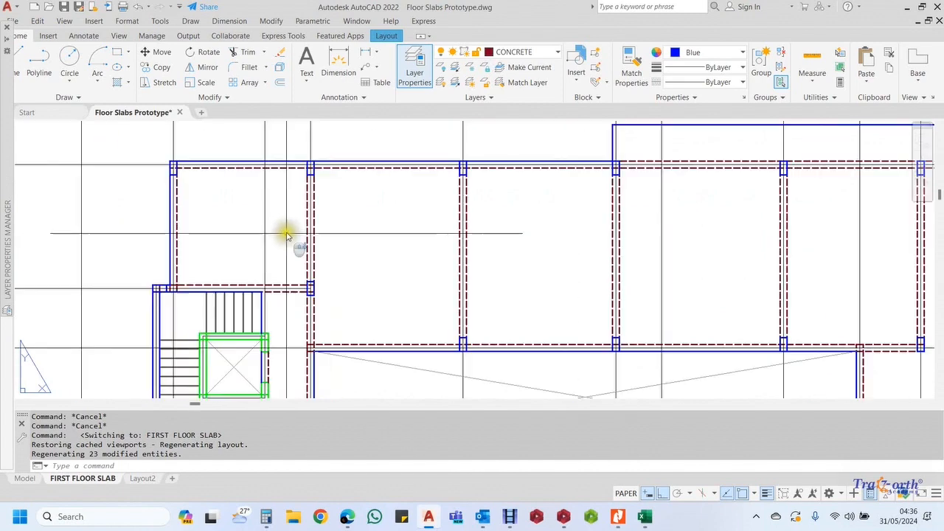
middle_drag(285, 231, 291, 231)
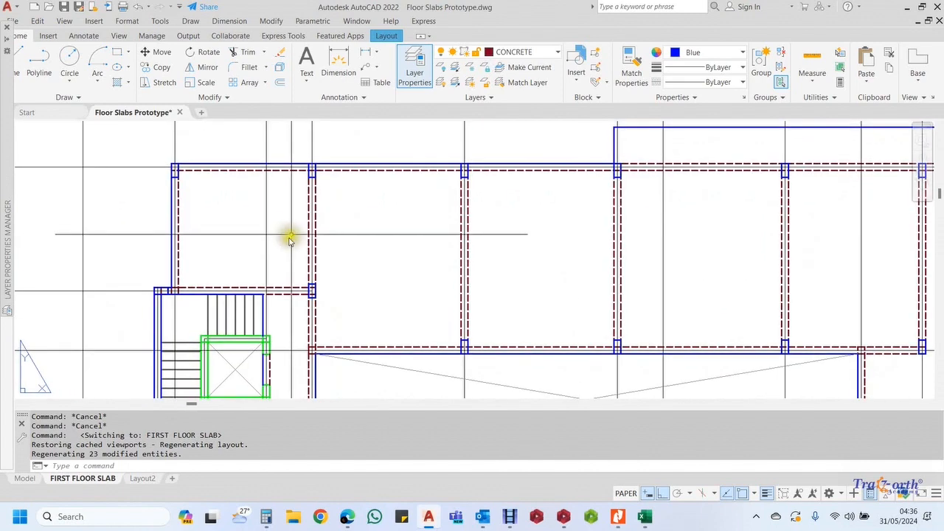
scroll(289, 237, up, 2)
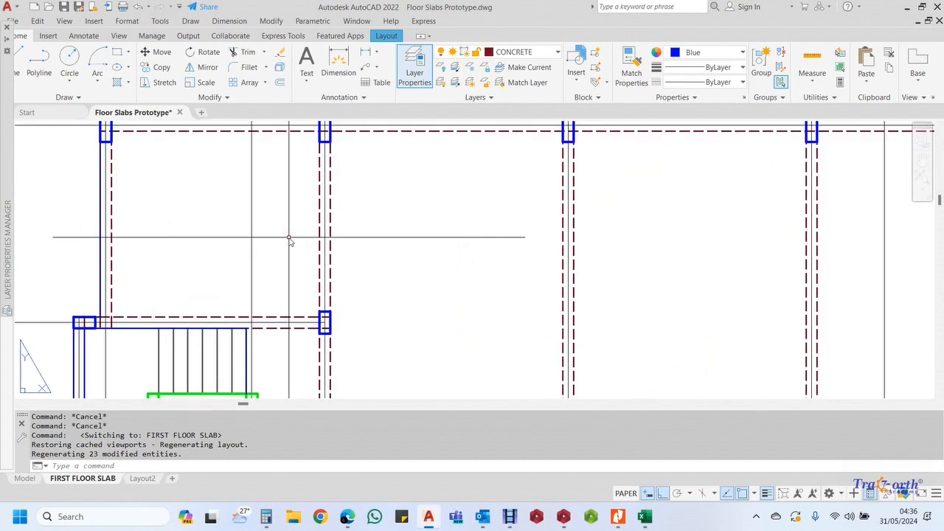
middle_drag(289, 238, 325, 262)
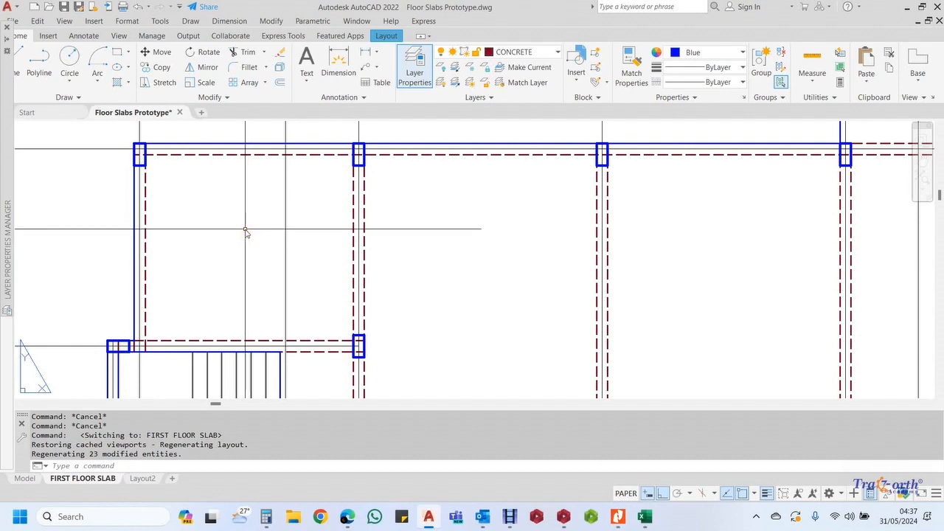
Compare the corner slab panel between gridlines D and E with the neighbouring panels between gridlines C and E
scroll(245, 231, down, 2)
mouse_move(204, 186)
middle_down()
mouse_move(228, 236)
mouse_move(263, 216)
mouse_move(268, 201)
middle_up()
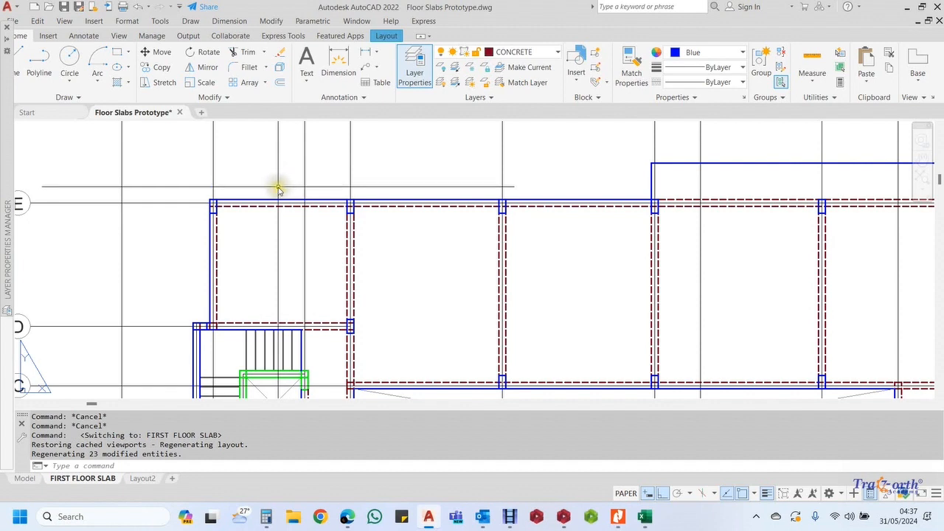
click(277, 194)
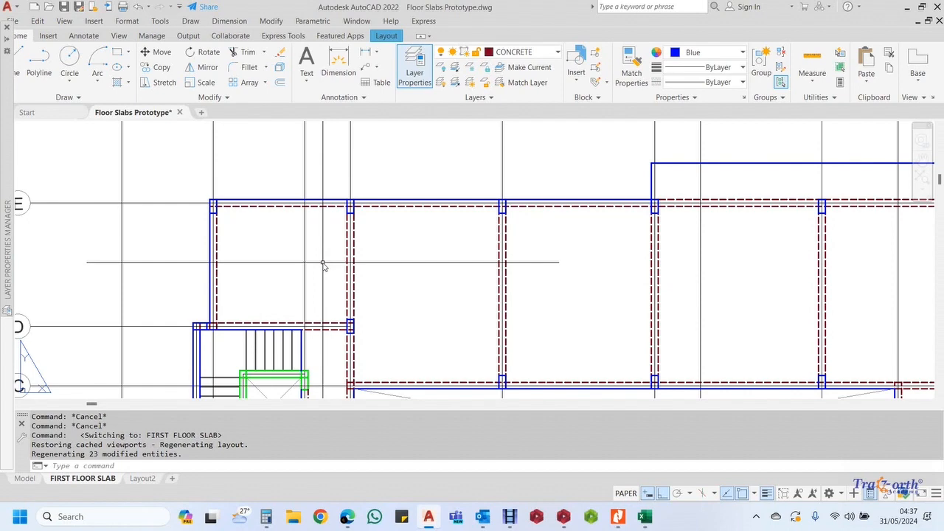
middle_drag(288, 280, 303, 264)
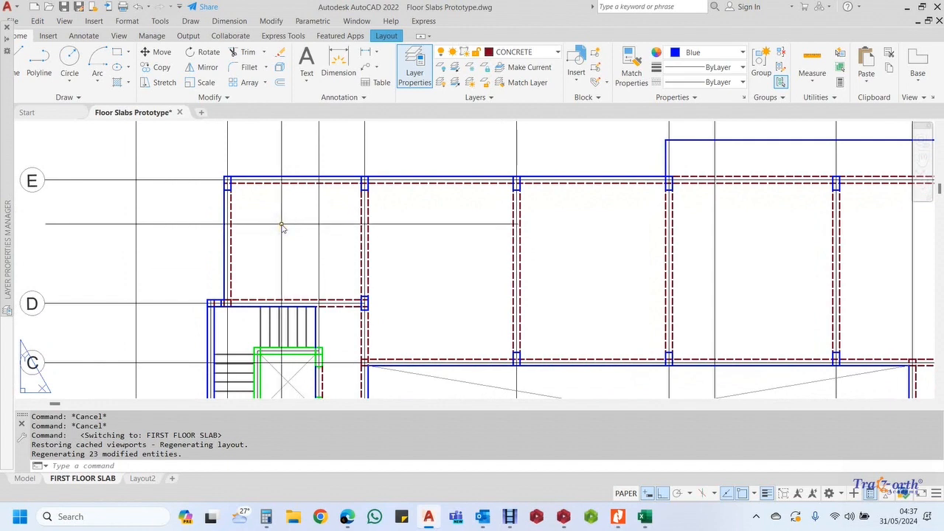
scroll(281, 226, up, 2)
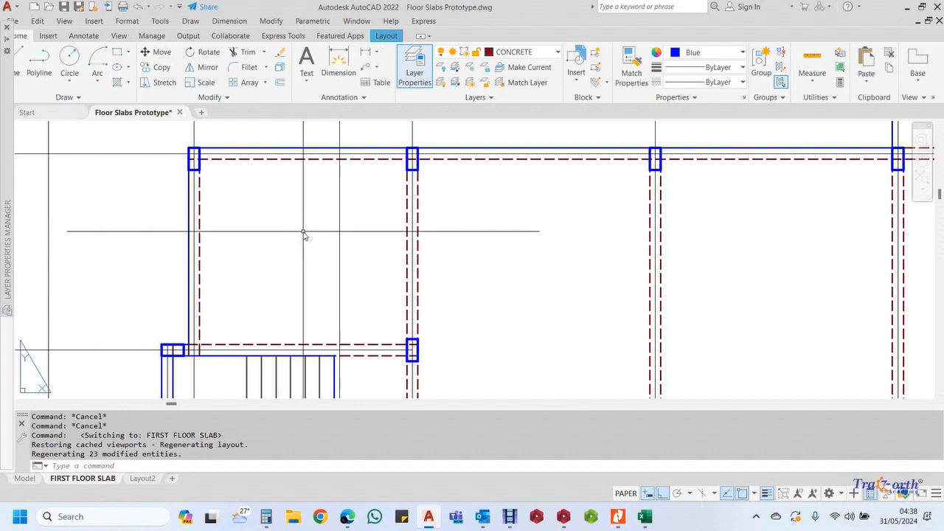
scroll(303, 231, down, 2)
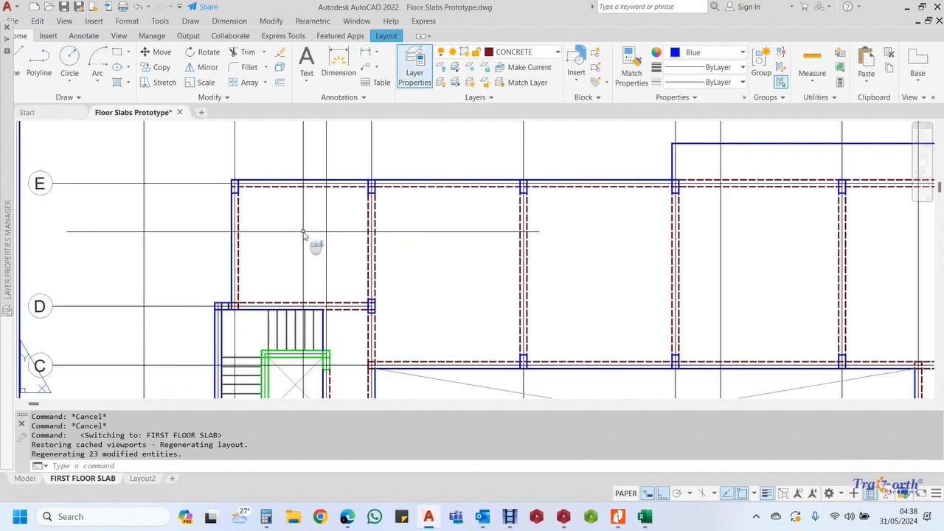
middle_drag(283, 238, 253, 199)
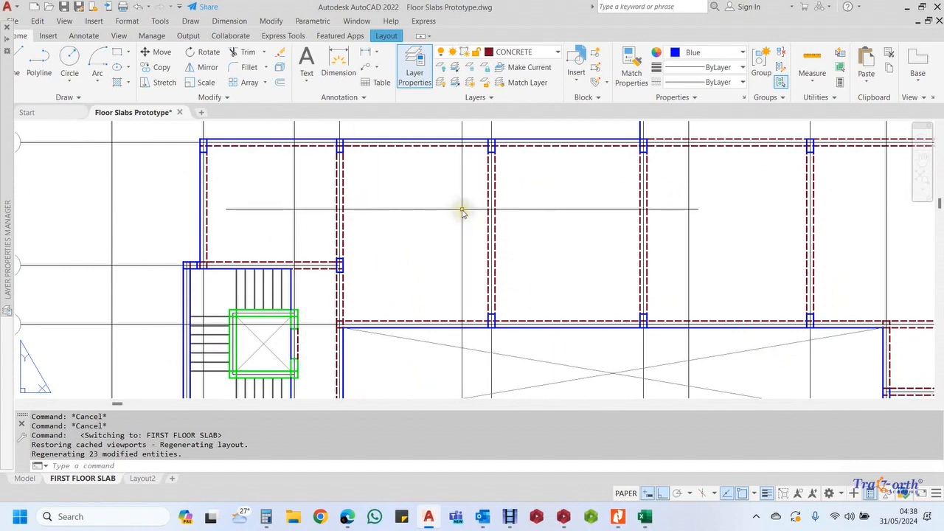
mouse_move(460, 209)
middle_down()
mouse_move(442, 238)
mouse_move(431, 223)
middle_up()
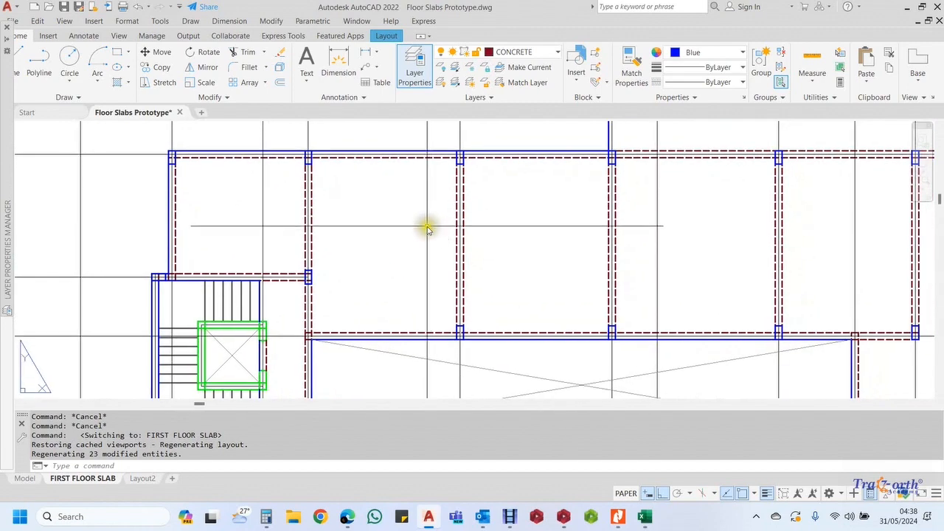
middle_drag(425, 225, 424, 235)
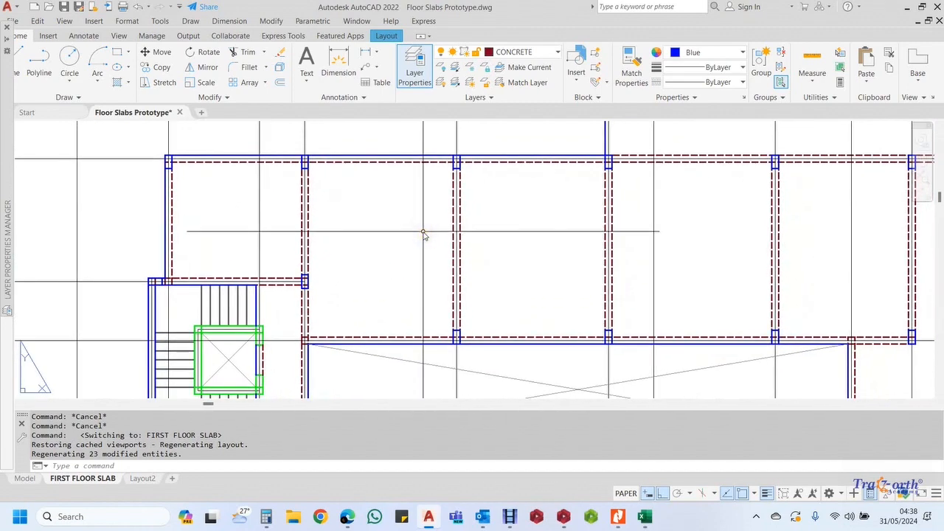
scroll(424, 234, down, 3)
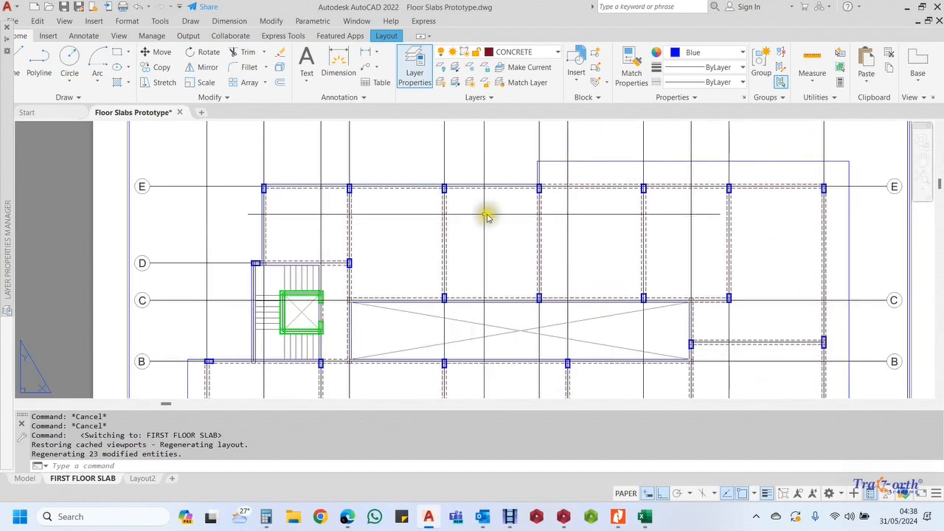
middle_drag(487, 210, 463, 205)
Examine the corner slab panel bounded by gridlines 2, 4, D and E, including its edge beams along gridline E
scroll(295, 204, up, 5)
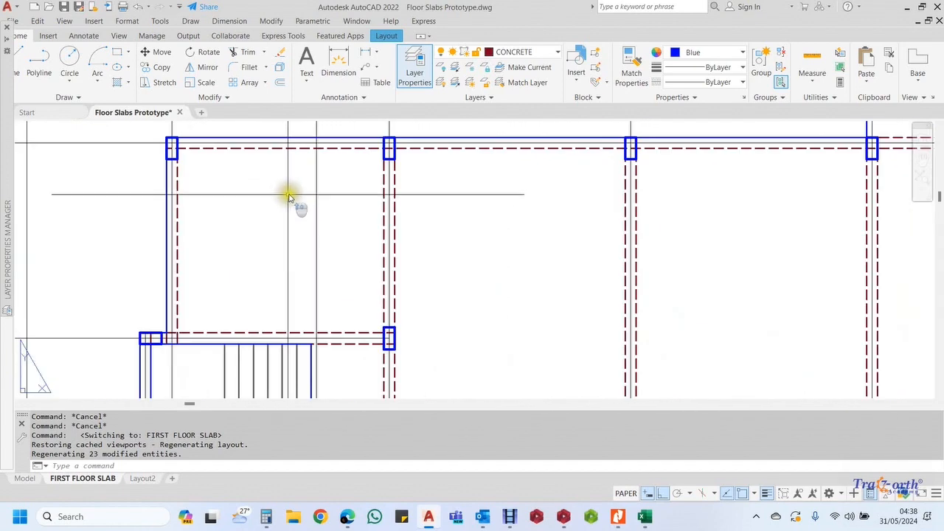
middle_drag(295, 204, 297, 217)
mouse_move(228, 226)
middle_down()
mouse_move(248, 252)
mouse_move(264, 236)
mouse_move(295, 244)
mouse_move(287, 295)
mouse_move(281, 211)
middle_up()
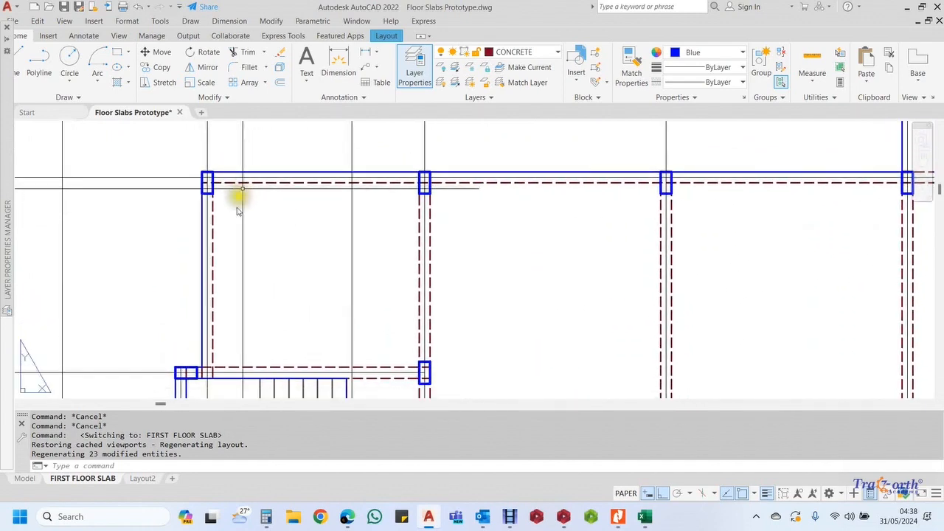
scroll(249, 253, down, 4)
scroll(310, 287, up, 3)
mouse_move(273, 275)
middle_down()
mouse_move(268, 259)
mouse_move(295, 253)
middle_up()
scroll(278, 205, up, 2)
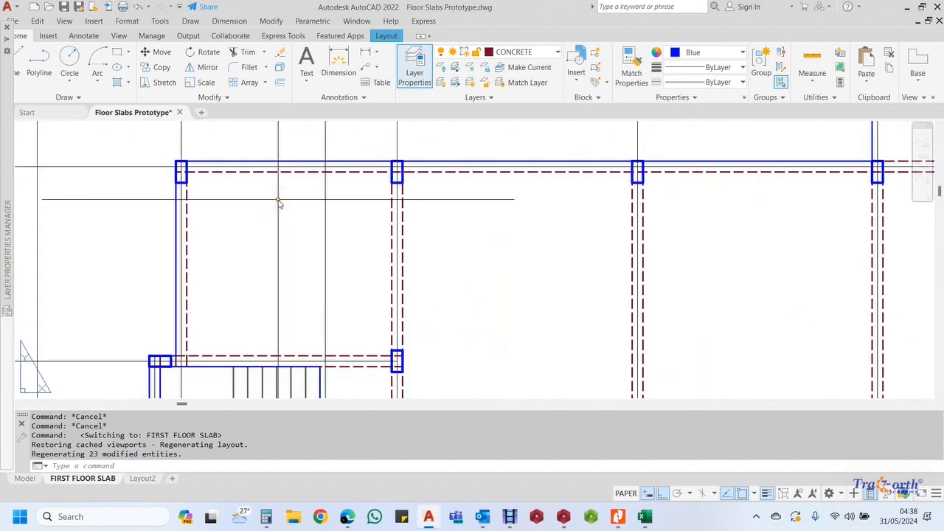
click(278, 202)
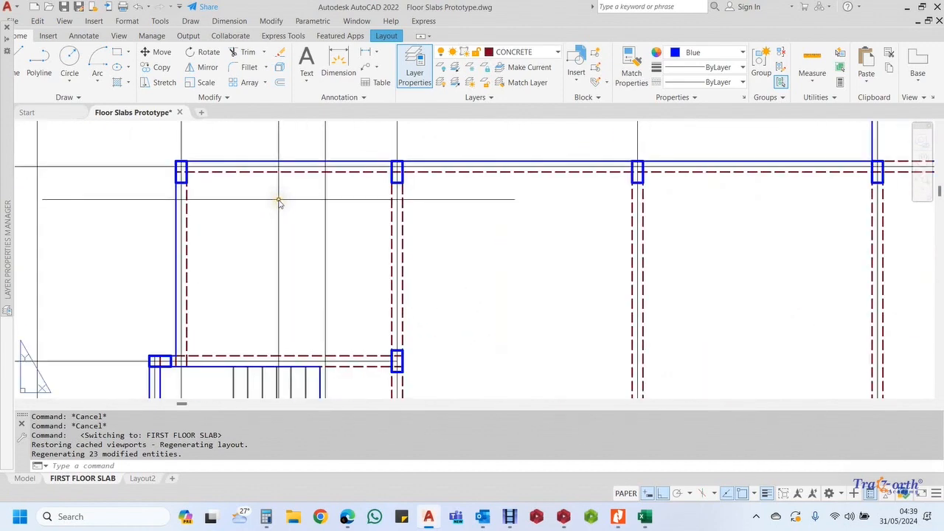
click(279, 202)
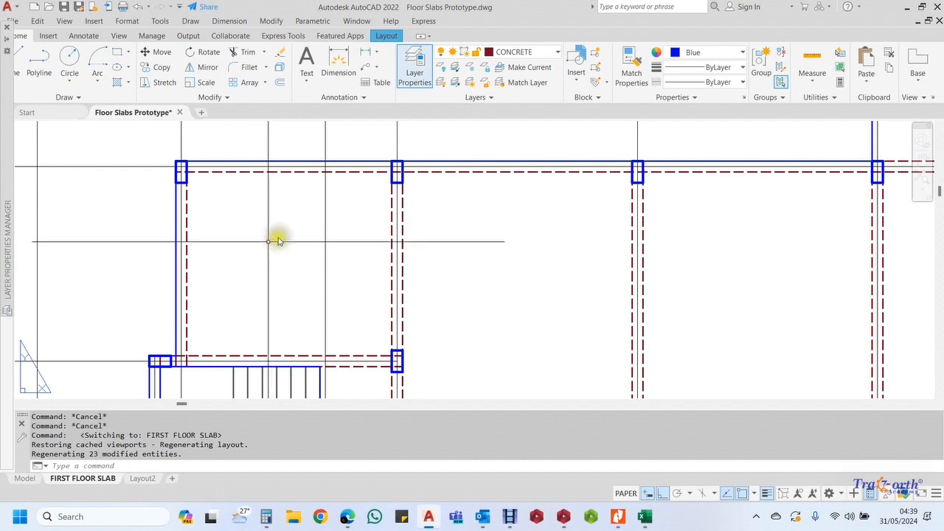
middle_drag(274, 238, 291, 228)
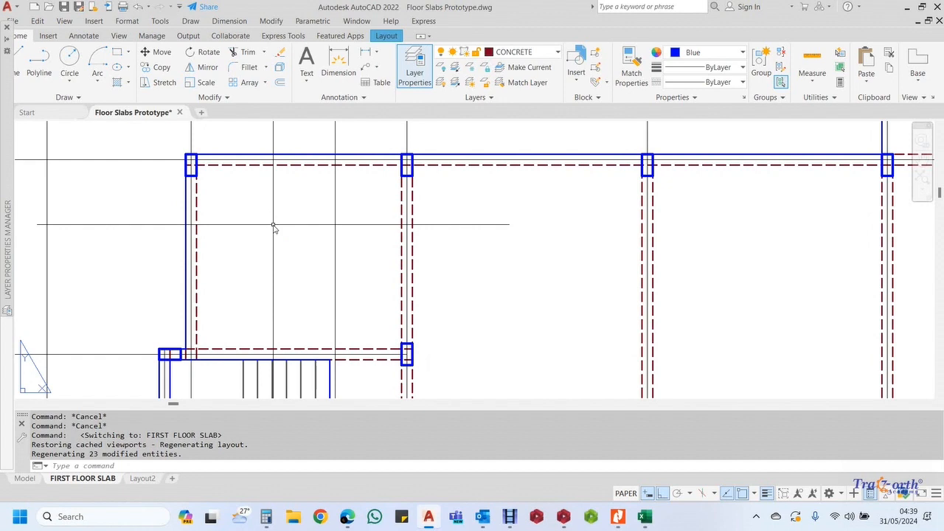
middle_drag(273, 227, 271, 235)
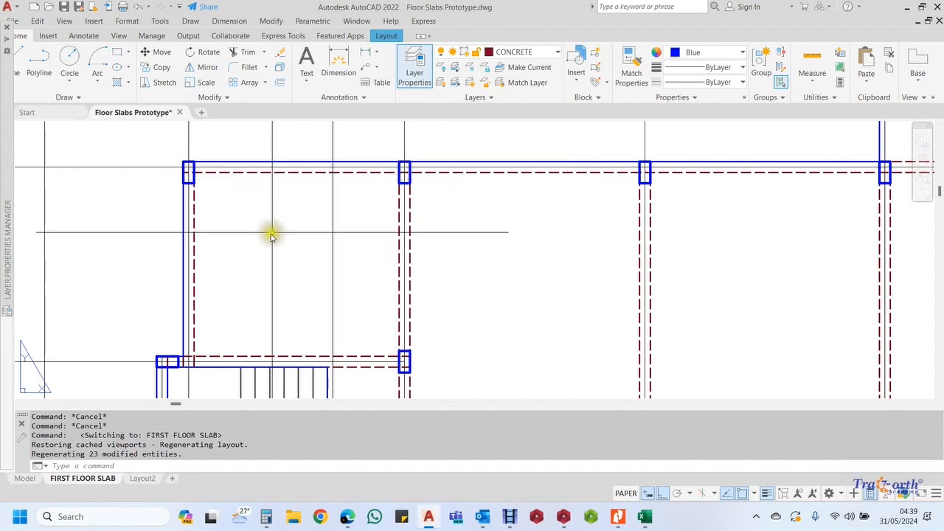
middle_drag(205, 170, 206, 233)
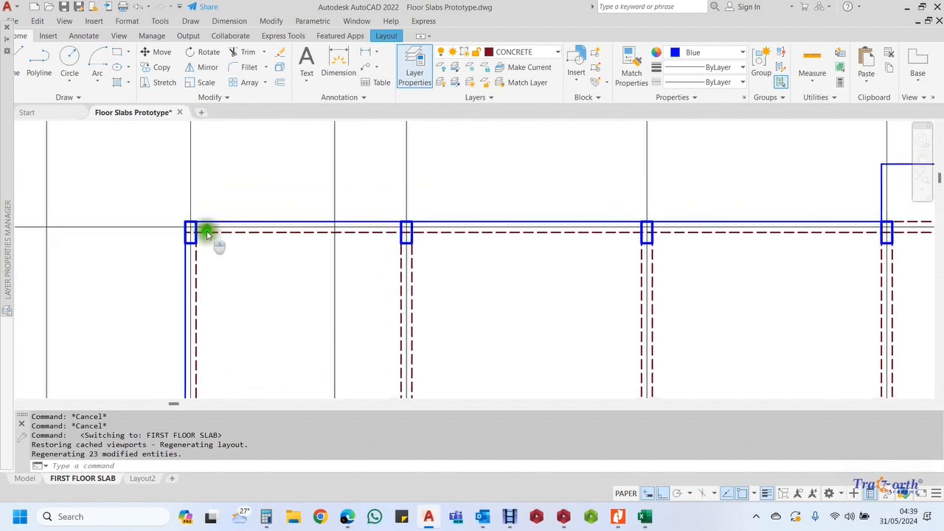
scroll(284, 223, up, 2)
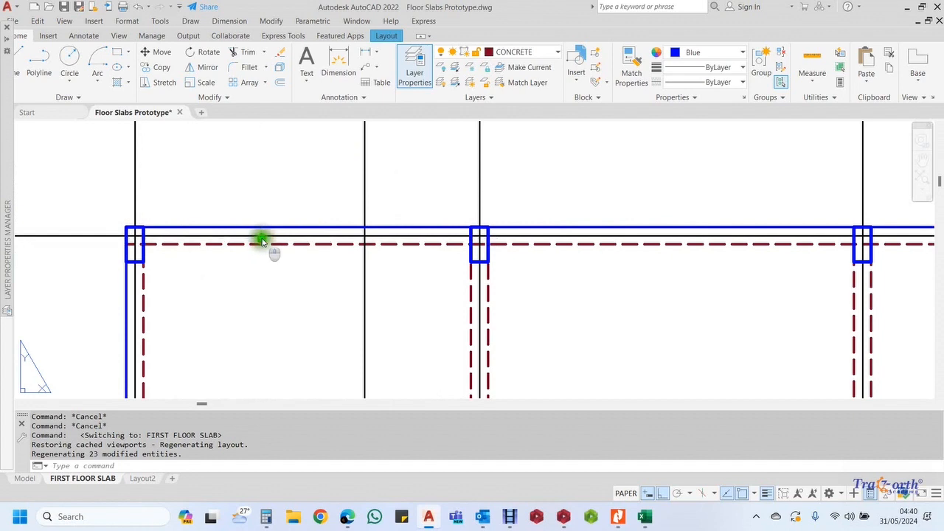
middle_drag(261, 240, 281, 293)
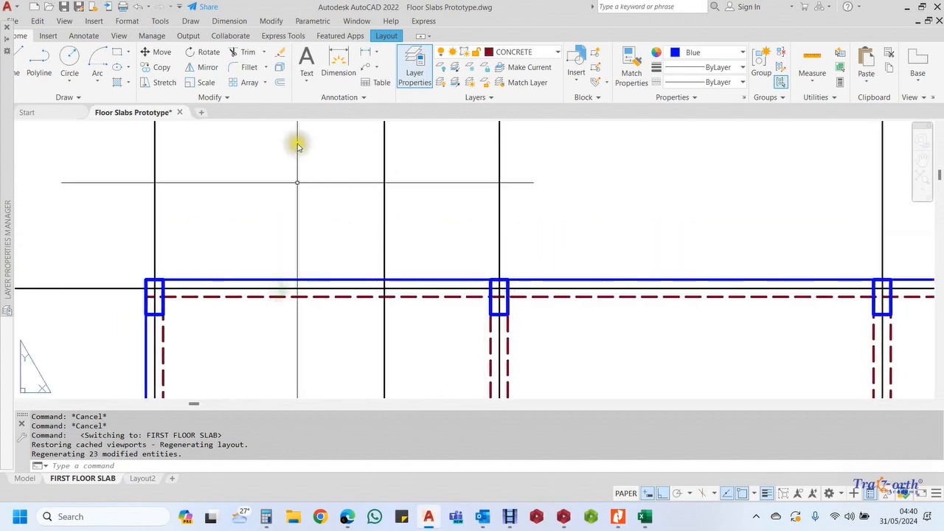
click(365, 53)
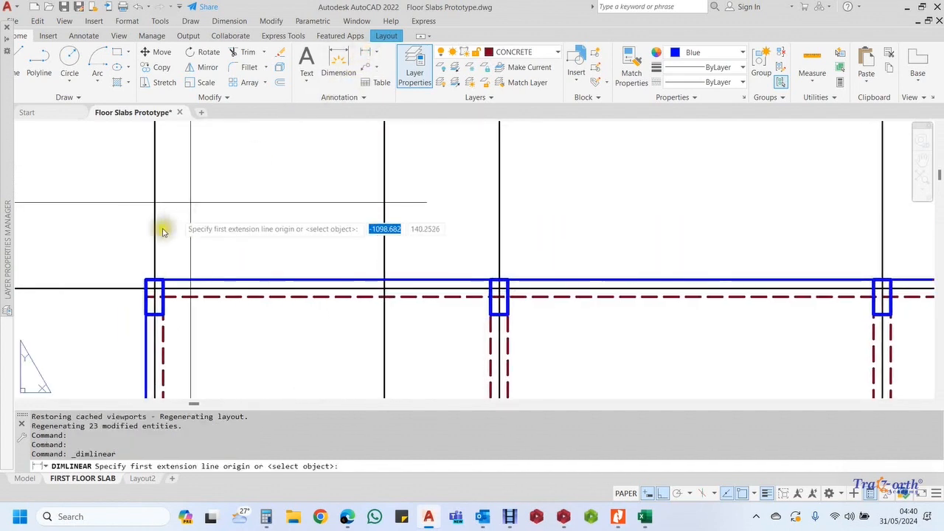
click(155, 281)
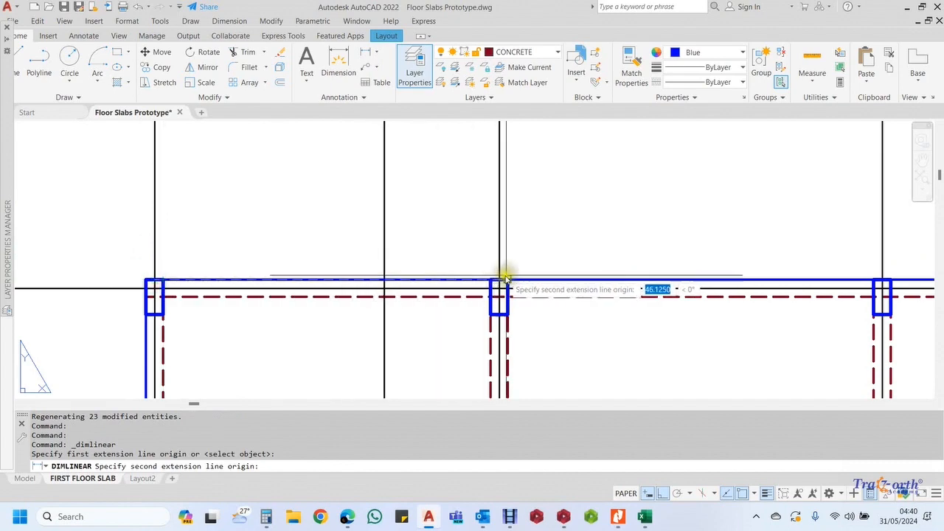
click(499, 282)
scroll(419, 247, down, 6)
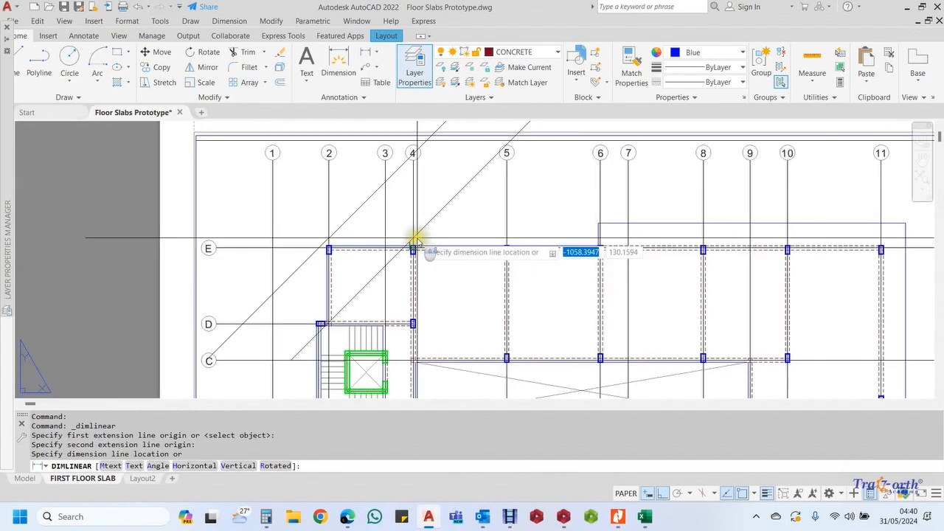
key(Escape)
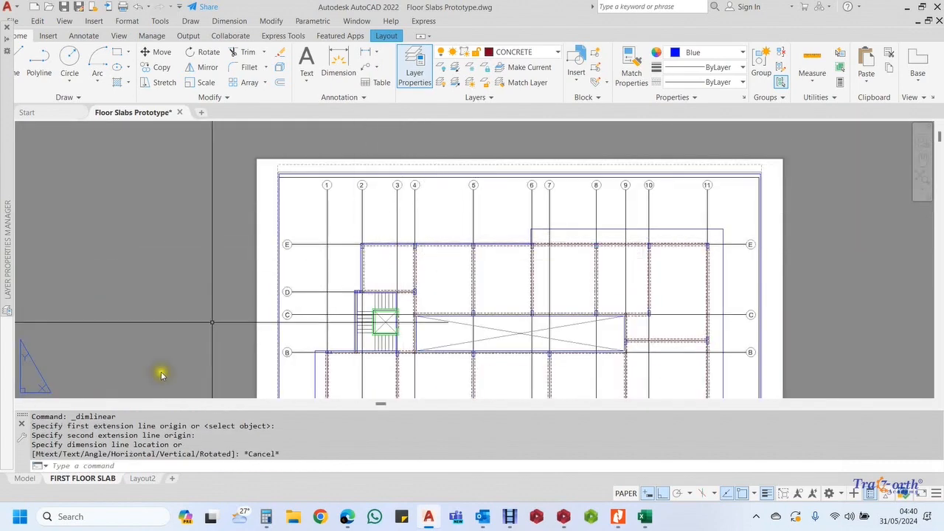
In model space, add a horizontal linear dimension from gridline 2 to gridline 4, just outside the slab edge along gridline E
click(24, 478)
scroll(365, 203, up, 5)
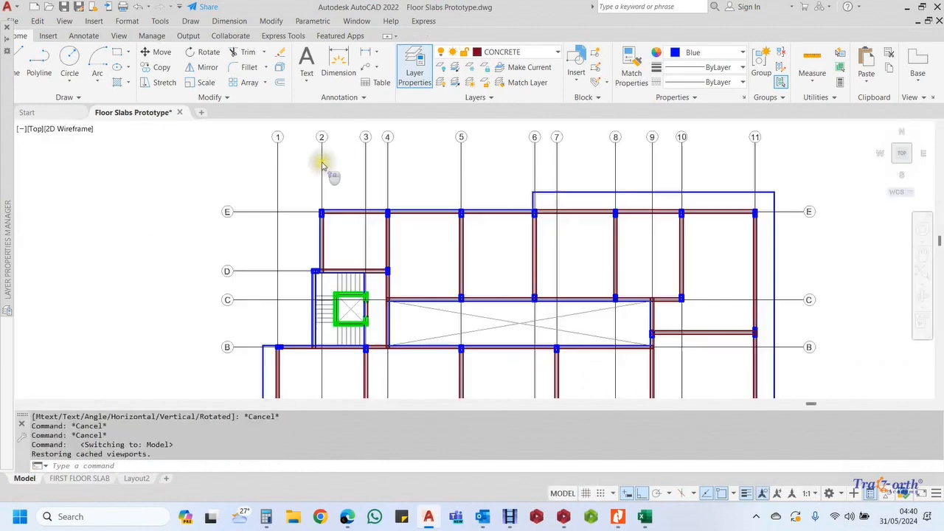
scroll(361, 203, up, 5)
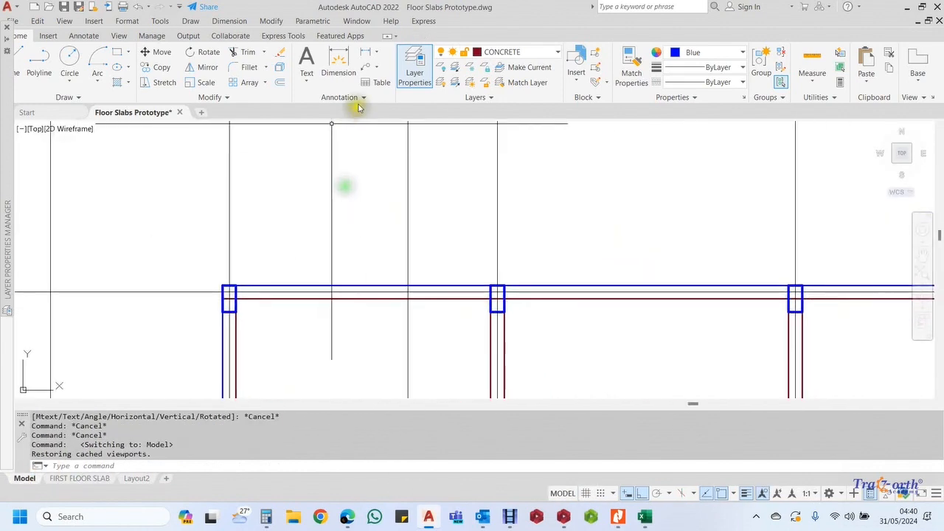
click(367, 55)
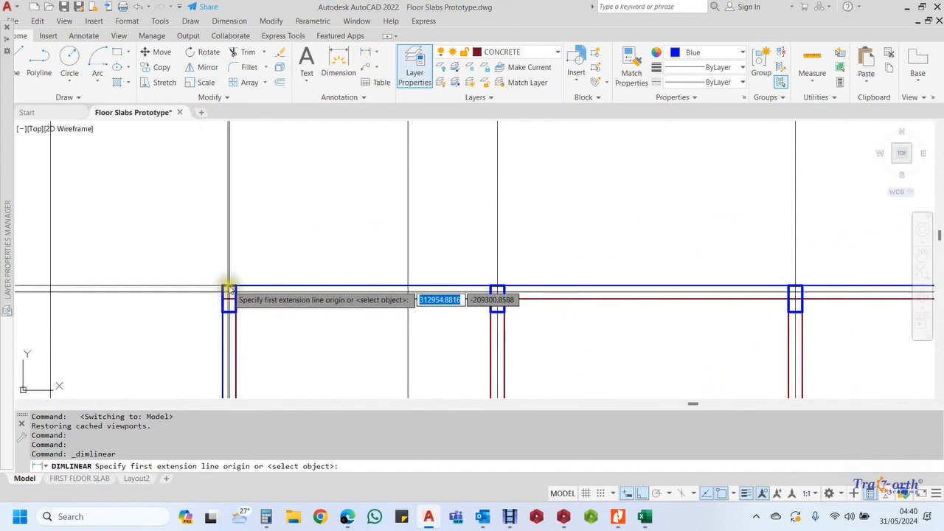
click(229, 286)
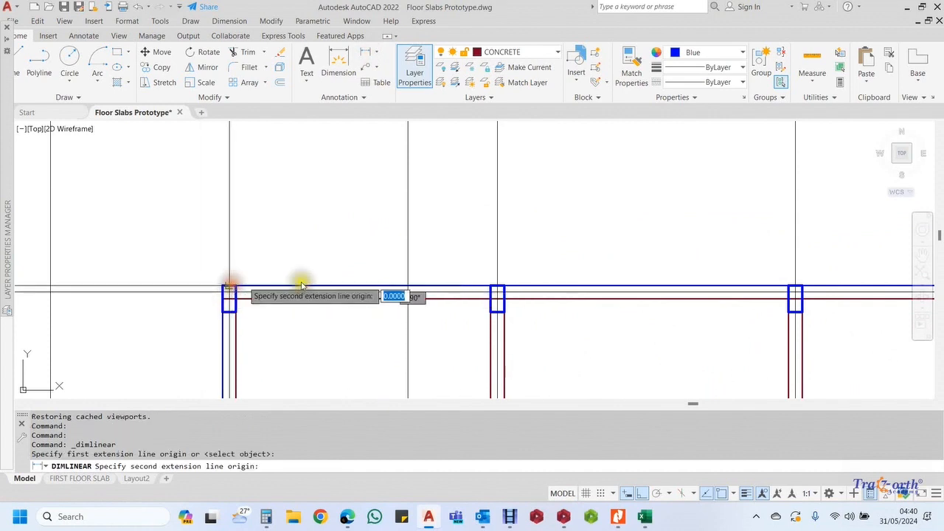
click(499, 286)
click(348, 264)
scroll(350, 264, up, 3)
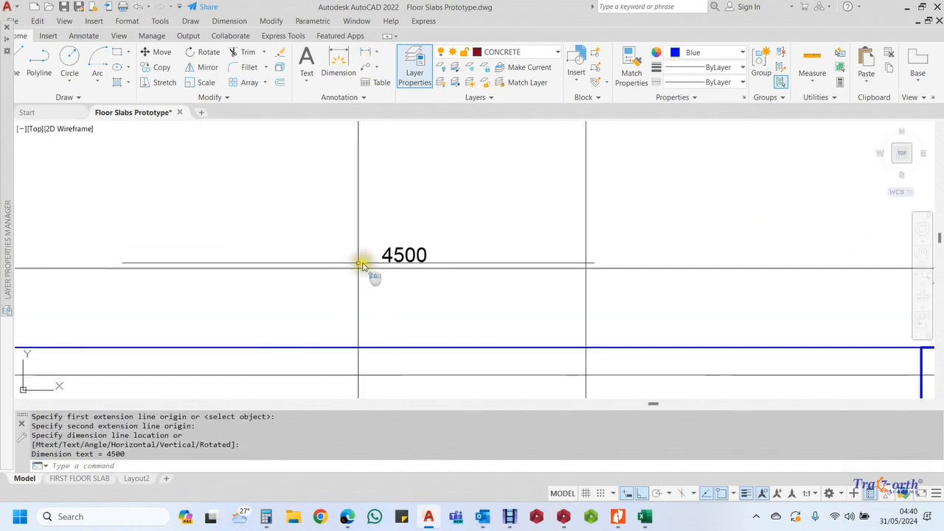
scroll(516, 228, down, 3)
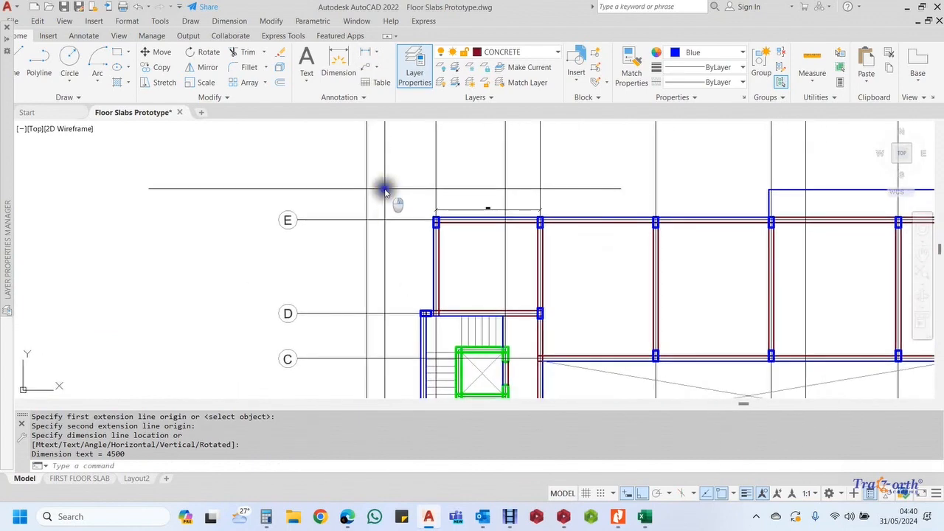
Add a vertical linear dimension from gridline D to gridline E, just outside the slab edge along gridline 2
right_click(413, 187)
click(432, 195)
scroll(410, 327, up, 3)
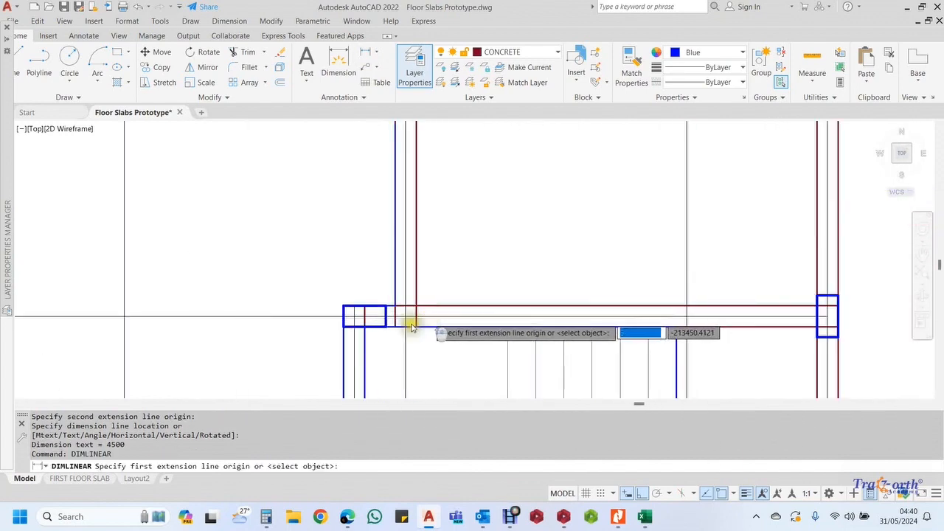
scroll(411, 327, up, 2)
click(390, 317)
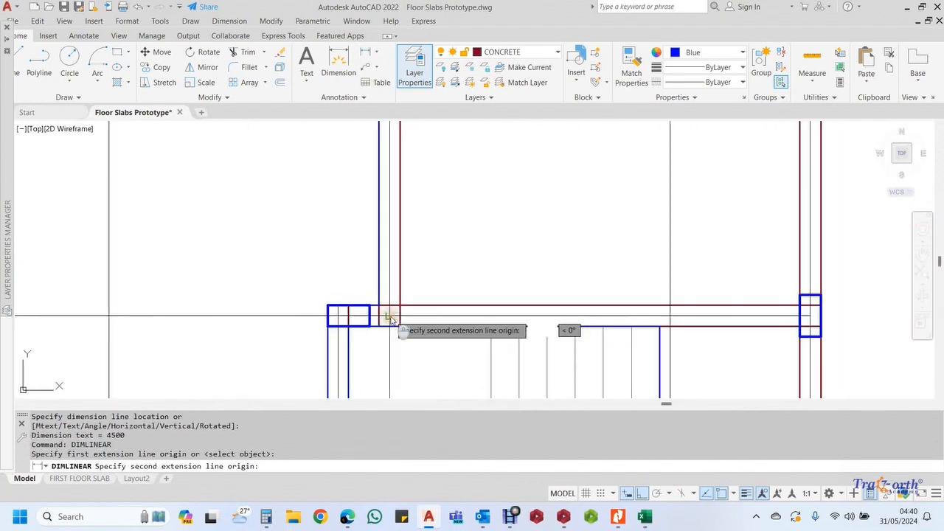
scroll(400, 248, down, 4)
scroll(413, 171, up, 2)
scroll(411, 171, up, 3)
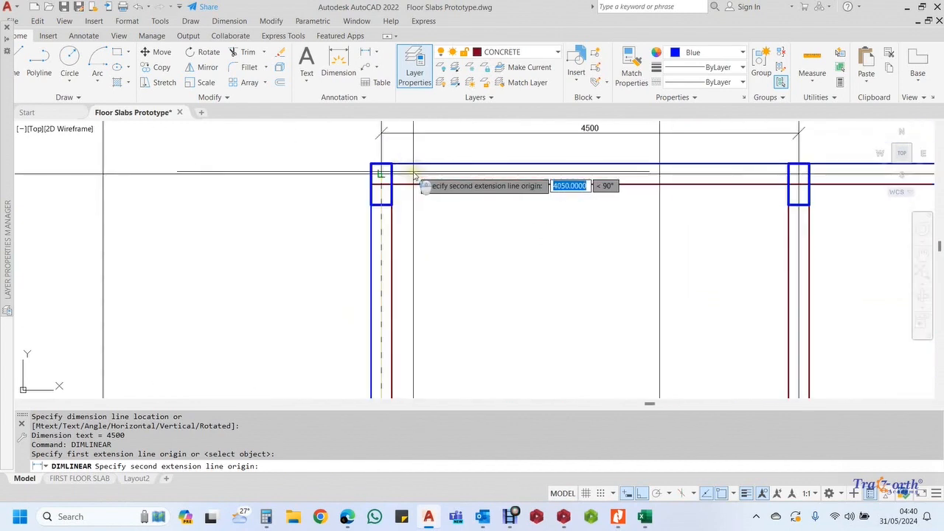
click(382, 178)
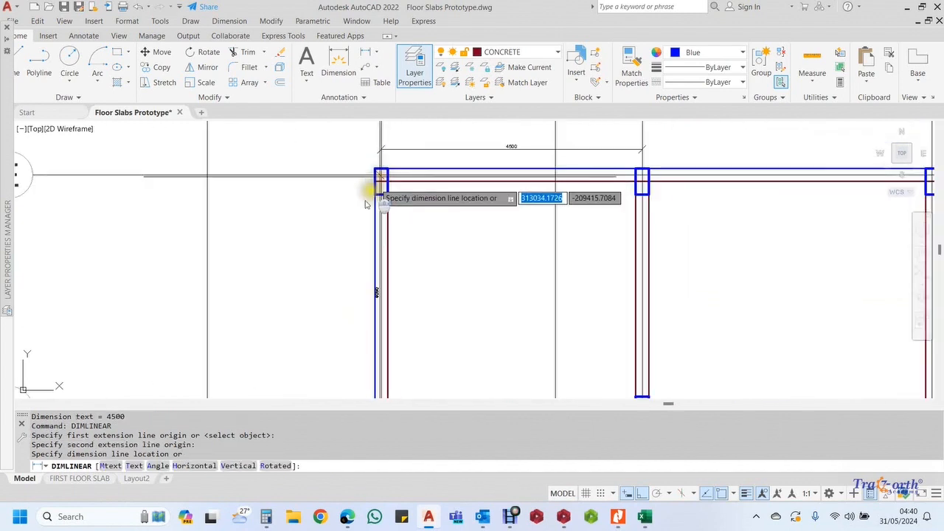
scroll(332, 295, up, 2)
click(374, 302)
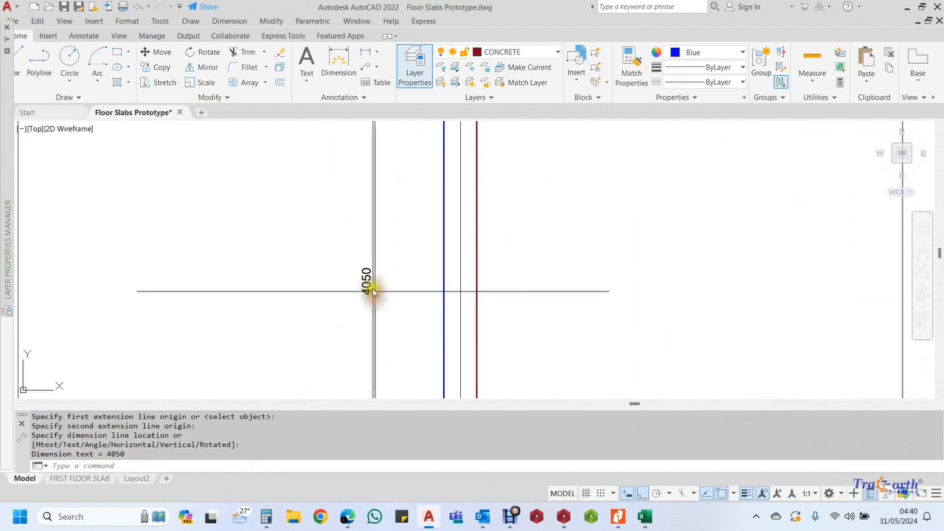
scroll(368, 294, up, 3)
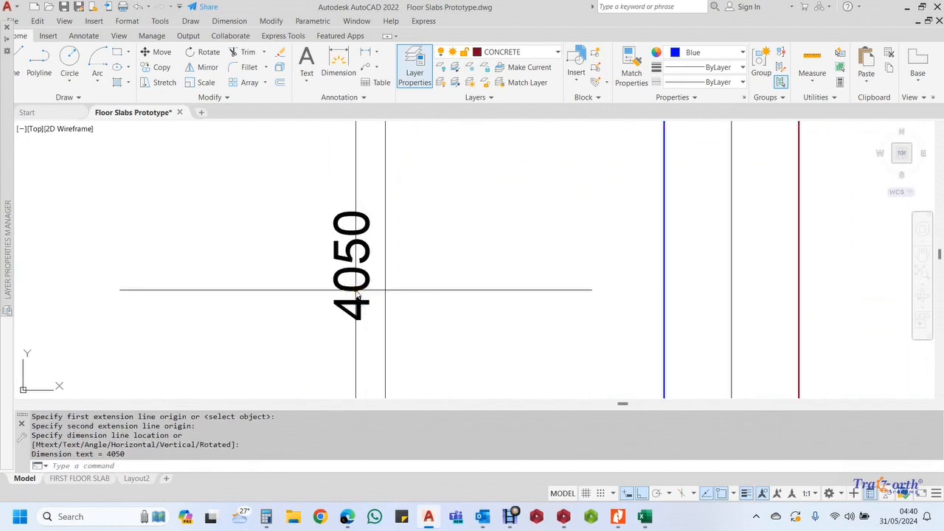
Compare the corner panel's vertical span dimension between gridlines D and E with its horizontal span dimension between gridlines 2 and 4
scroll(371, 263, down, 6)
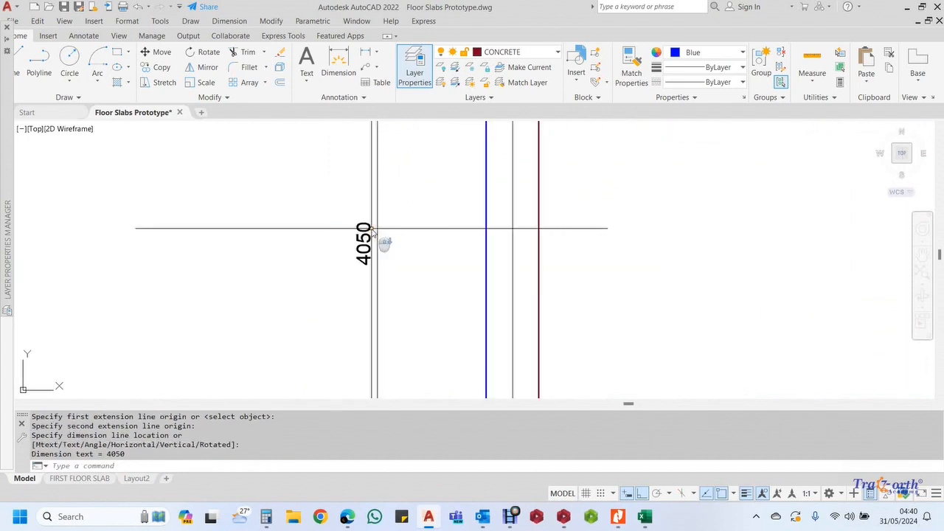
scroll(514, 181, up, 4)
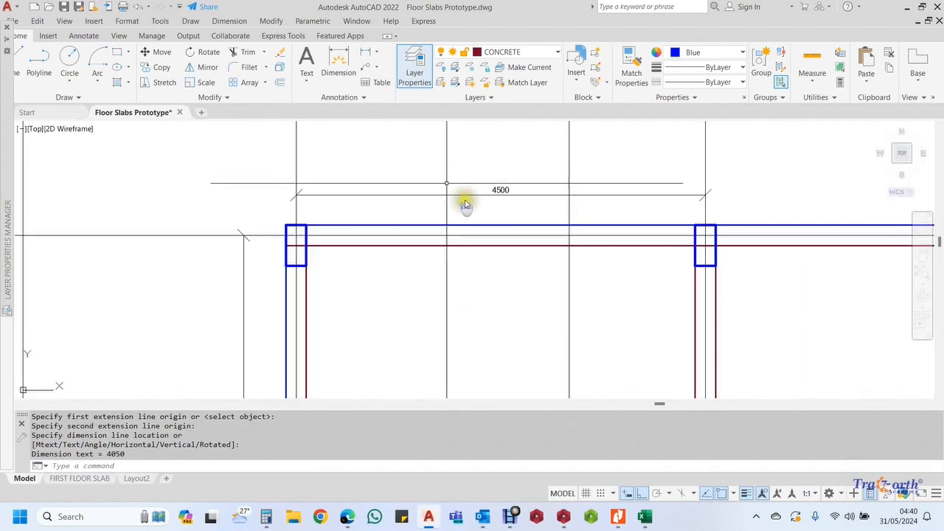
scroll(484, 202, up, 3)
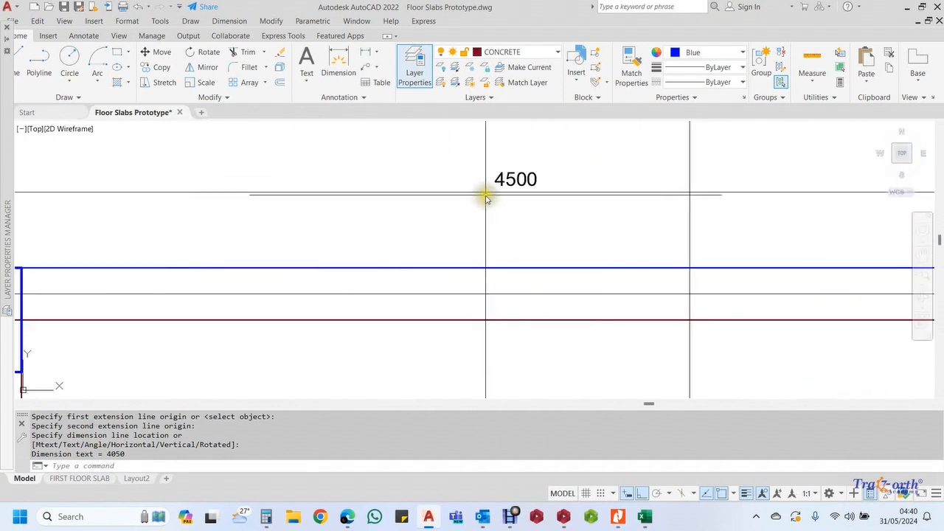
scroll(486, 198, down, 2)
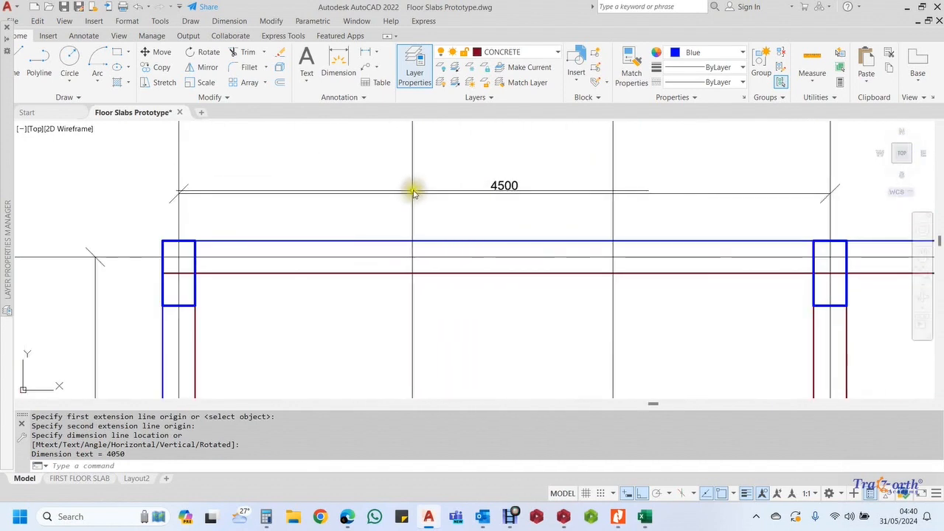
scroll(468, 198, down, 3)
scroll(326, 337, up, 3)
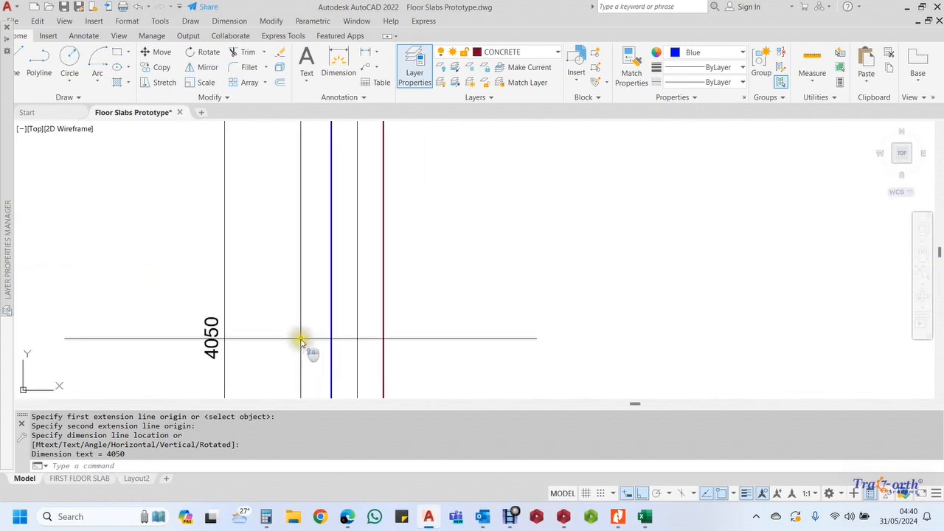
scroll(309, 337, down, 5)
scroll(437, 231, up, 2)
scroll(438, 232, up, 7)
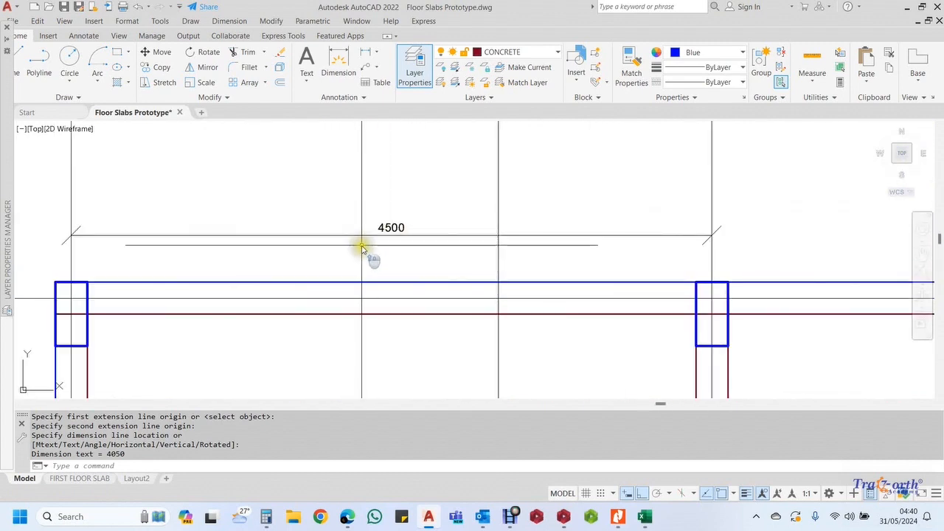
scroll(468, 199, down, 4)
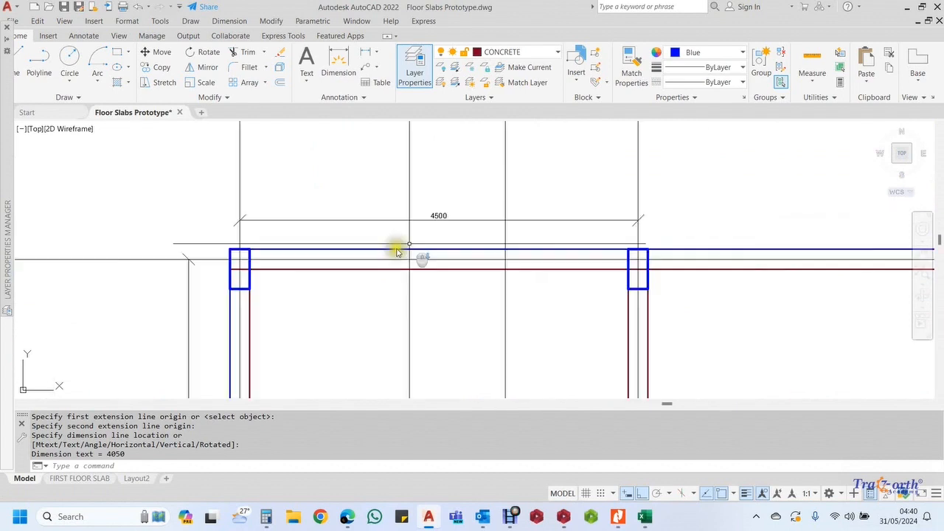
Review the whole corner slab panel between gridlines D and E together with its two span dimensions and surrounding beams
middle_drag(299, 337, 358, 204)
scroll(276, 283, up, 2)
scroll(288, 280, down, 4)
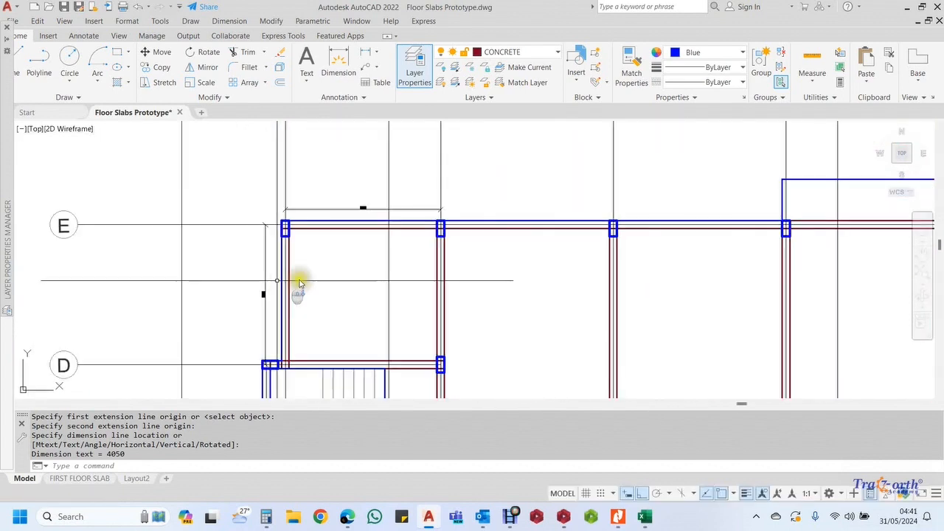
scroll(393, 211, up, 4)
middle_drag(331, 236, 392, 215)
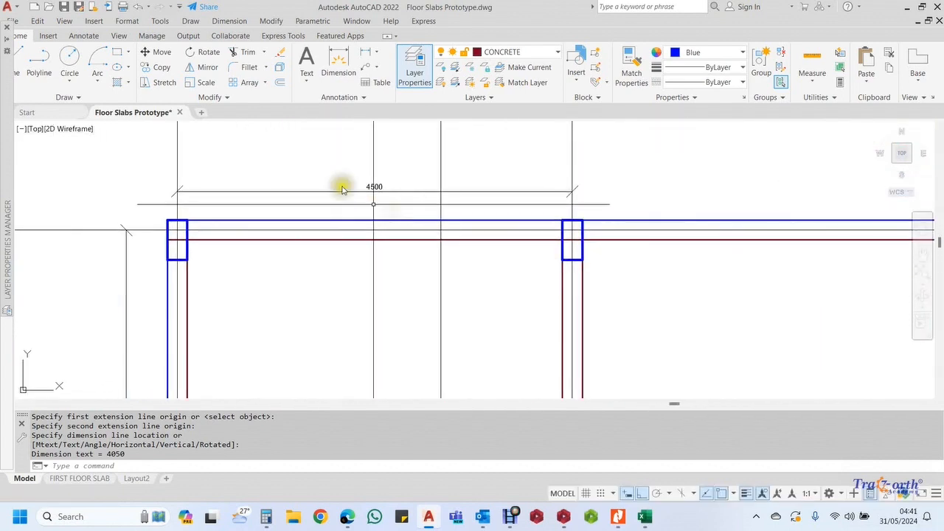
scroll(343, 185, up, 4)
scroll(417, 206, down, 2)
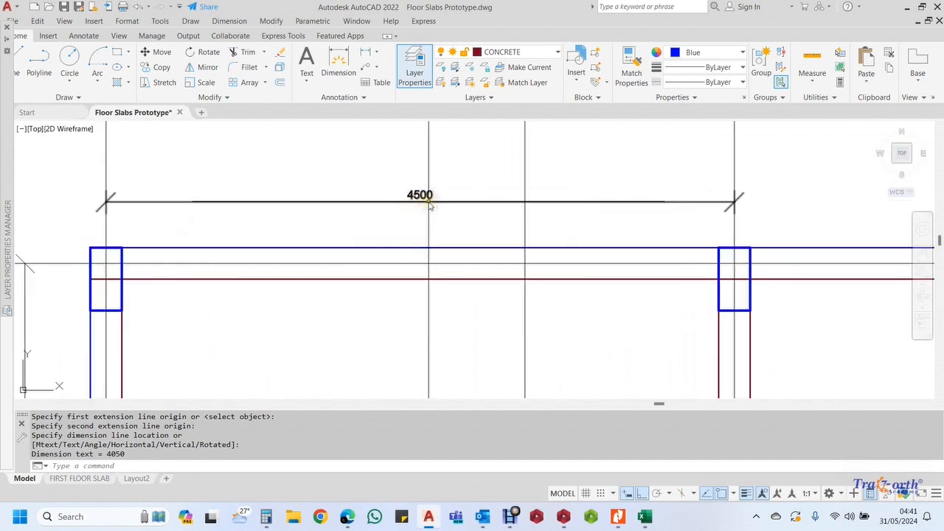
scroll(429, 203, up, 2)
middle_drag(393, 231, 437, 220)
scroll(438, 219, down, 6)
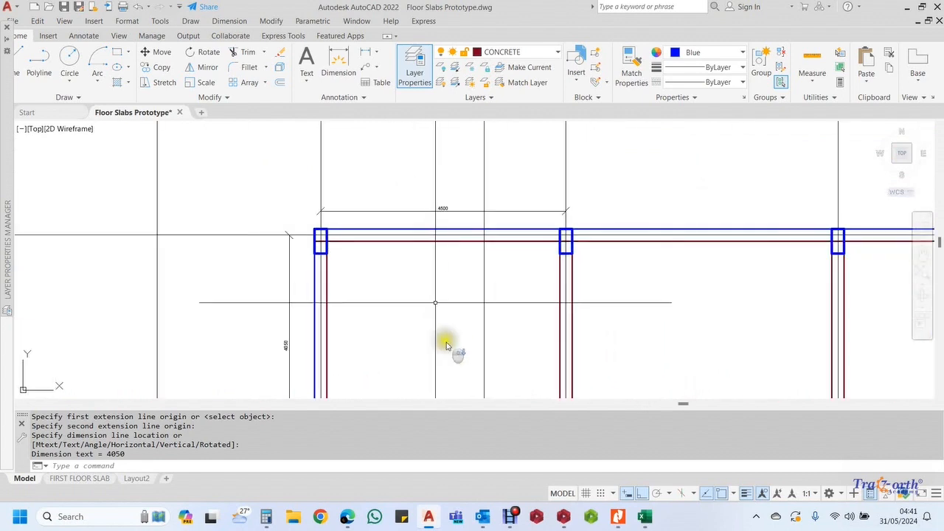
middle_drag(446, 345, 425, 243)
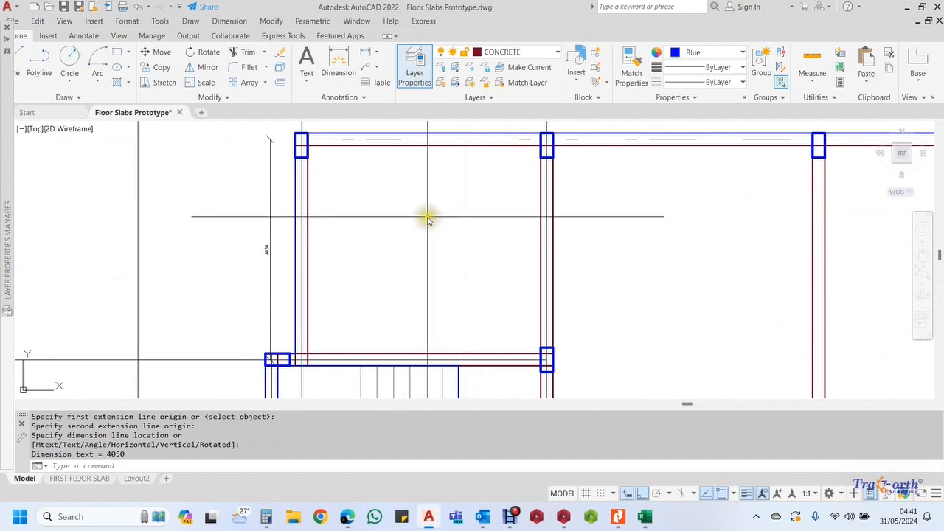
middle_drag(407, 196, 388, 225)
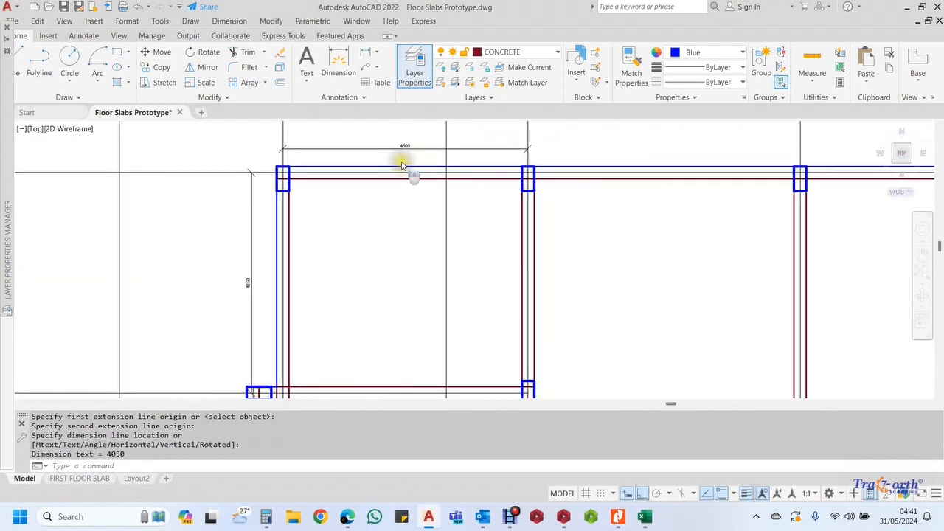
Examine the beam along gridline E between the columns at gridlines 2 and 4, together with its span dimension
scroll(400, 158, up, 4)
scroll(316, 212, down, 2)
middle_drag(325, 209, 326, 197)
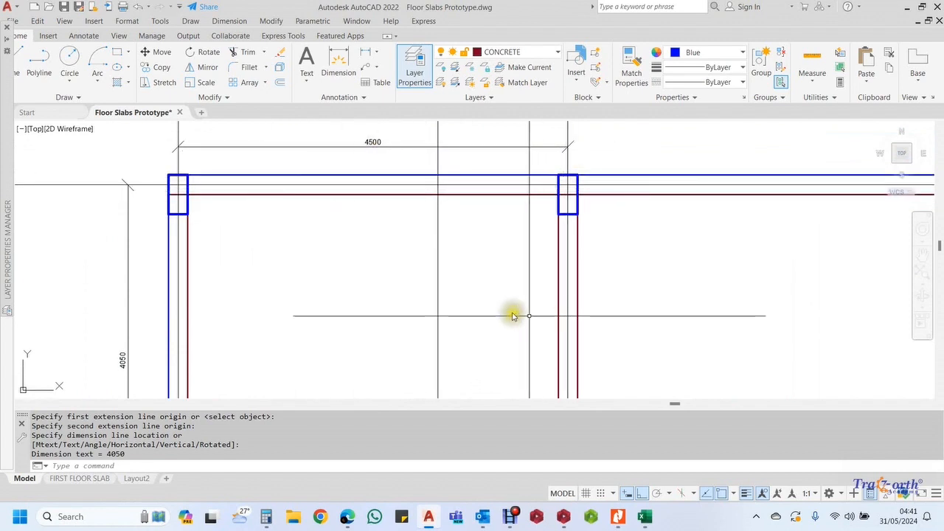
middle_drag(501, 297, 493, 282)
scroll(368, 207, down, 2)
scroll(359, 171, up, 4)
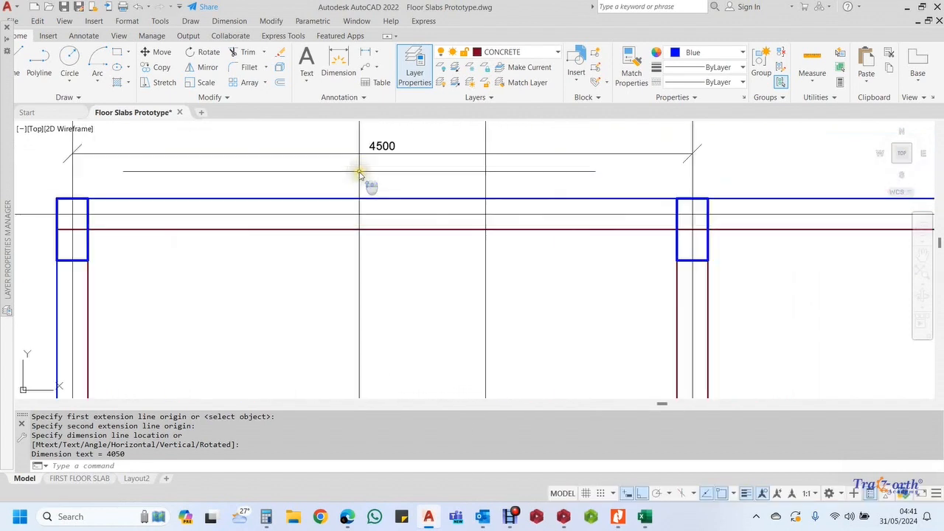
mouse_move(359, 173)
middle_down()
mouse_move(349, 200)
mouse_move(413, 187)
mouse_move(413, 174)
middle_up()
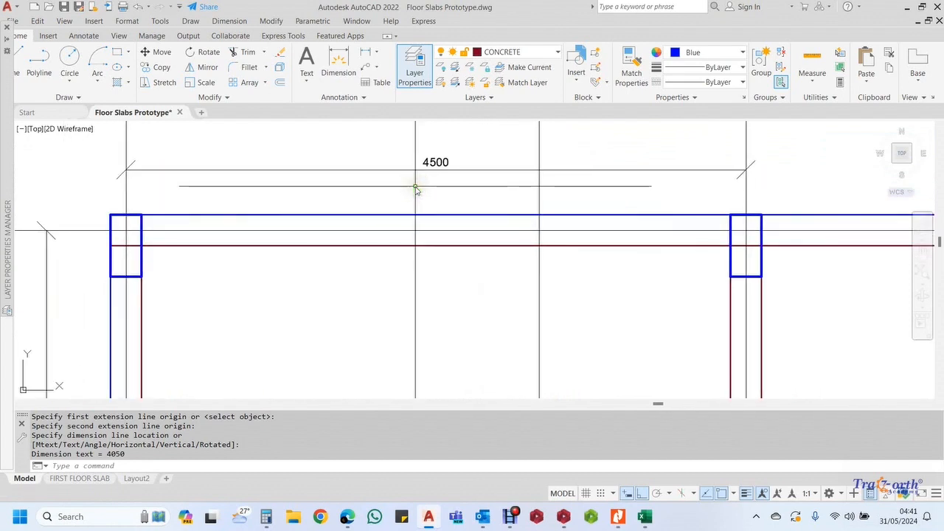
scroll(405, 191, down, 2)
middle_drag(333, 211, 327, 249)
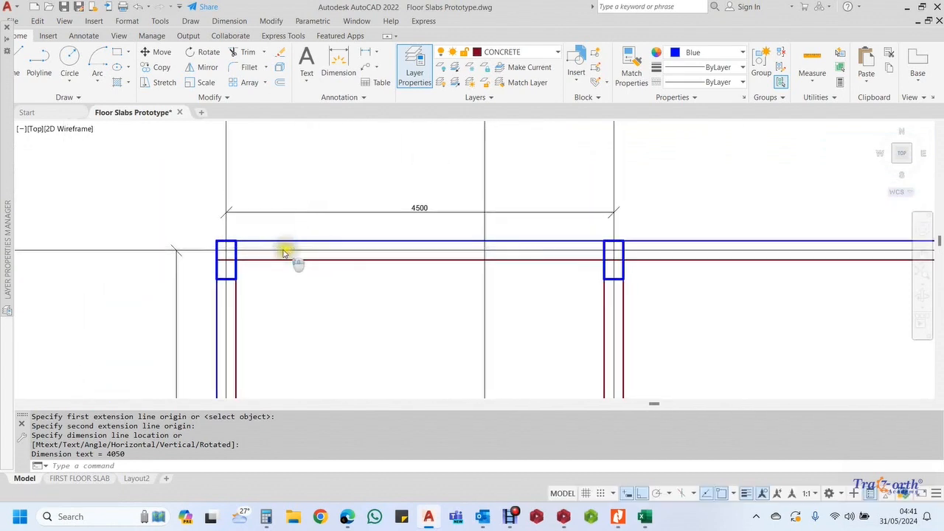
scroll(285, 253, up, 4)
scroll(226, 252, down, 2)
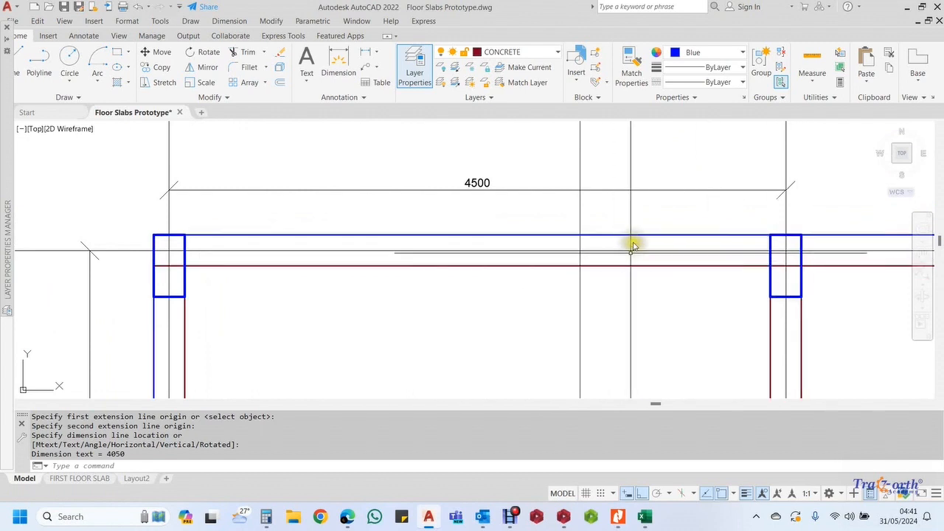
scroll(505, 165, down, 2)
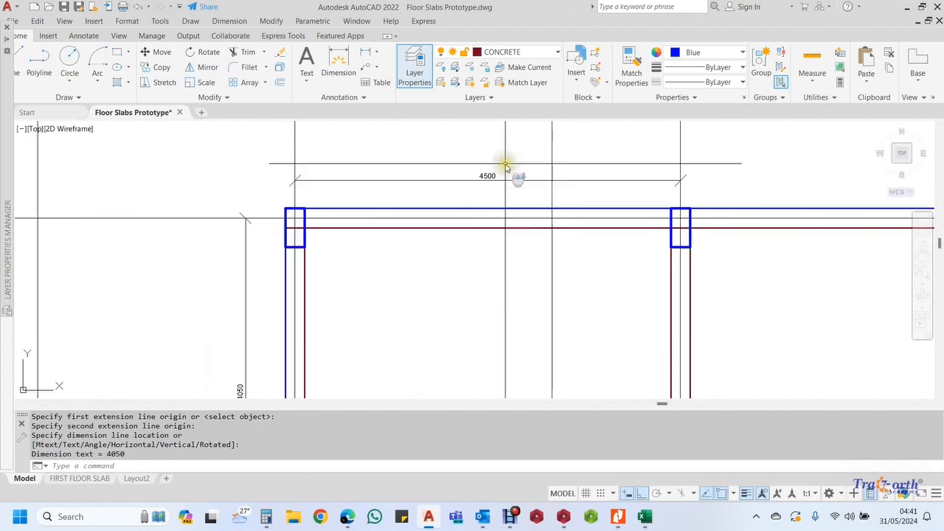
Examine the beam along gridline D beside the staircase, including its end columns and where the stair flight meets it
scroll(491, 268, down, 2)
scroll(450, 246, up, 2)
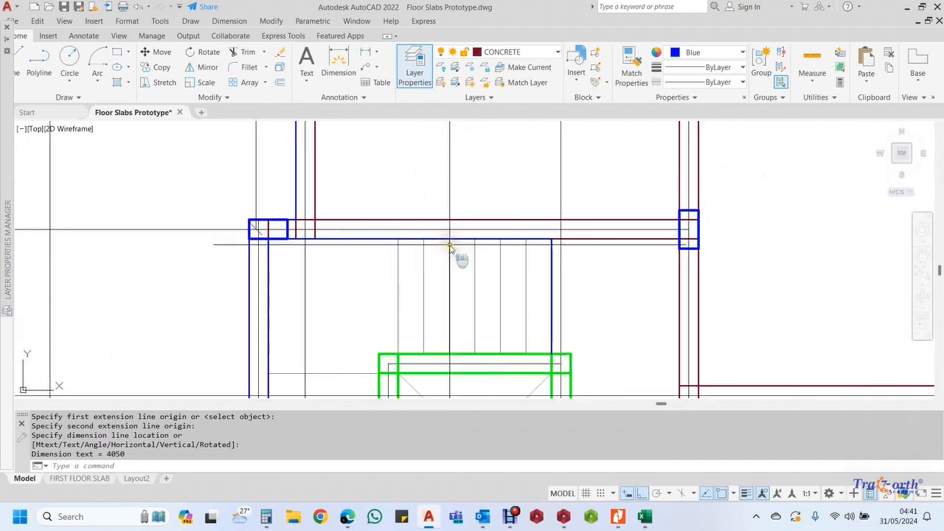
middle_drag(531, 263, 466, 259)
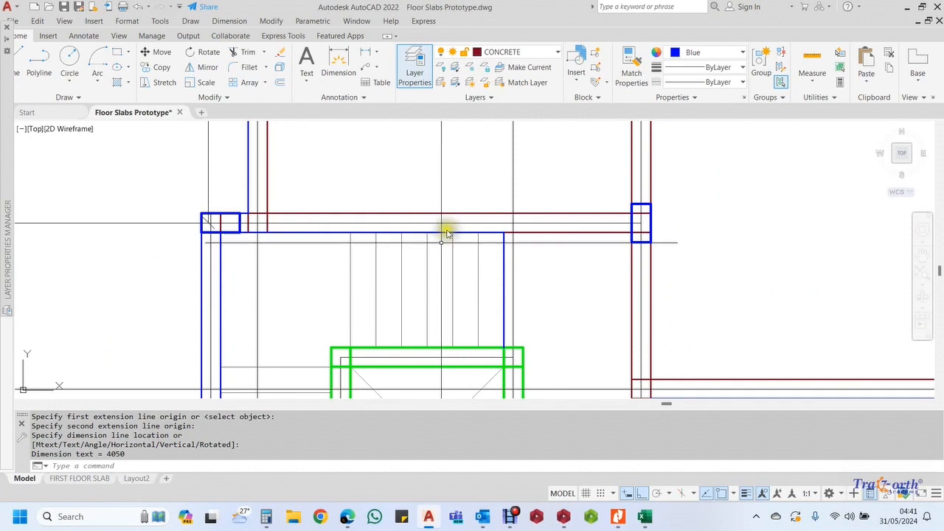
scroll(441, 285, up, 2)
scroll(441, 284, up, 2)
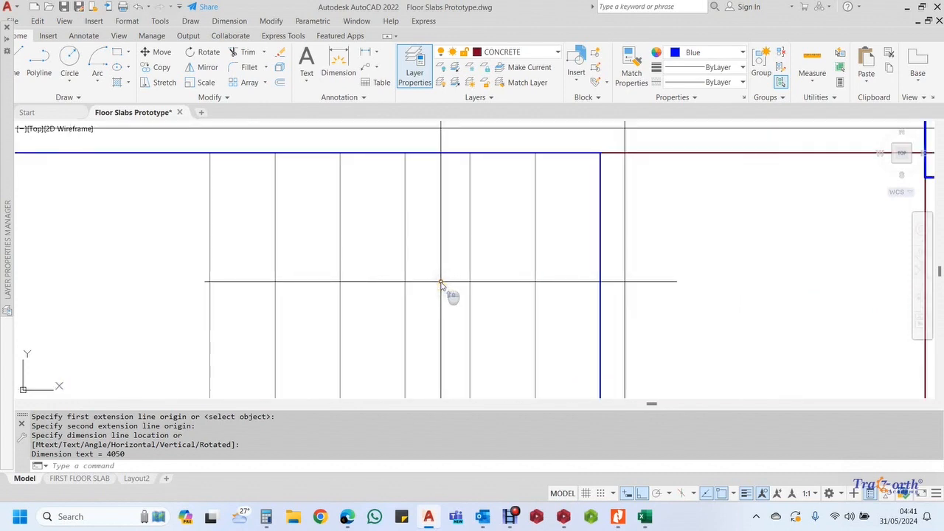
scroll(443, 283, down, 2)
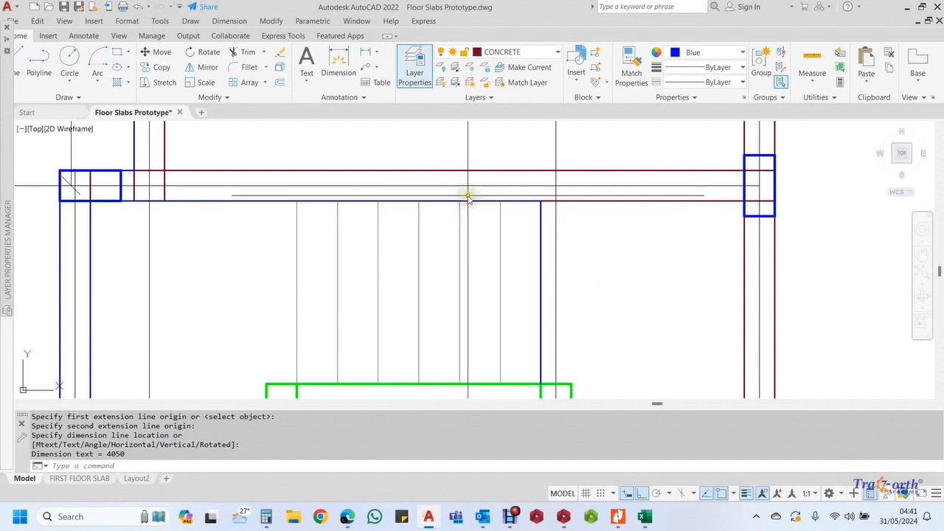
scroll(466, 198, down, 4)
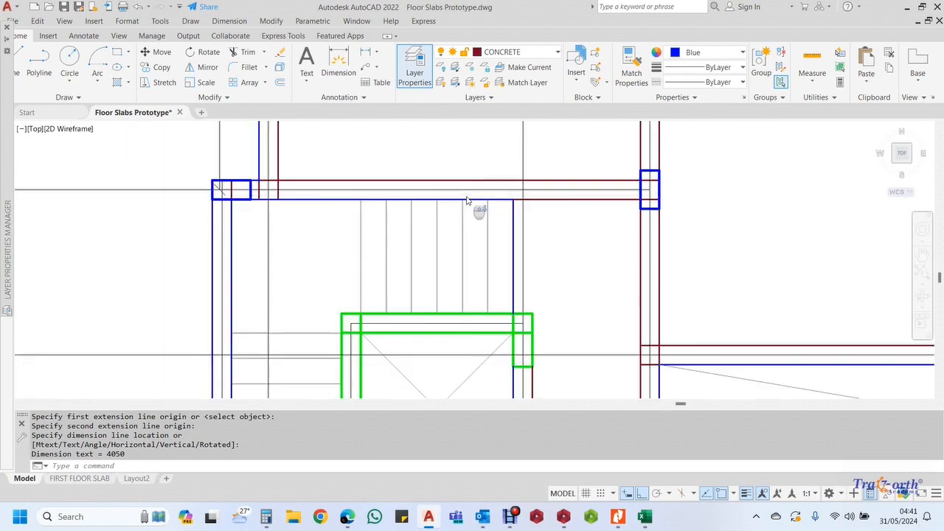
scroll(480, 207, up, 4)
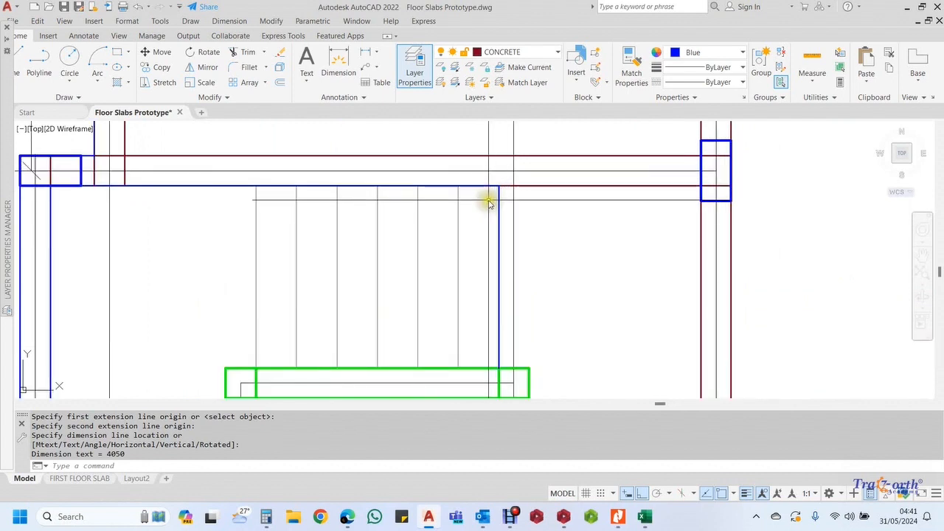
scroll(499, 202, down, 2)
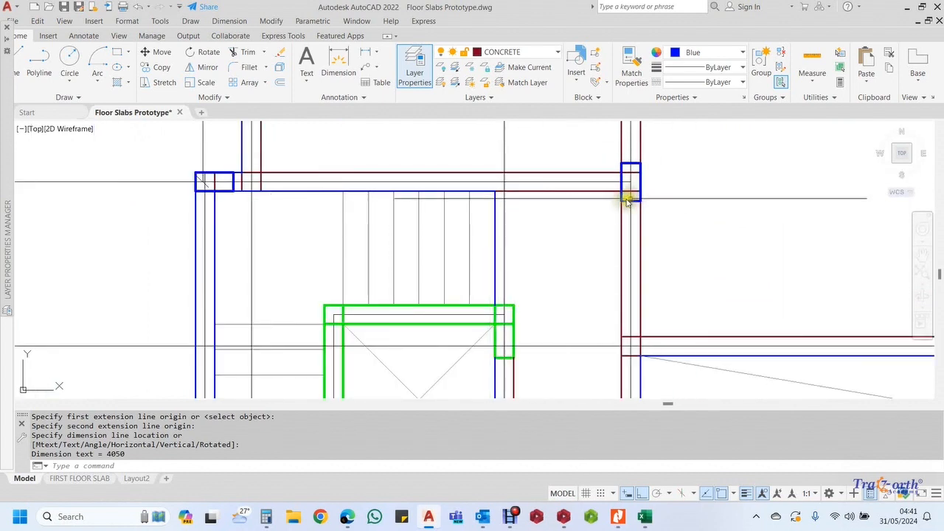
scroll(372, 190, up, 2)
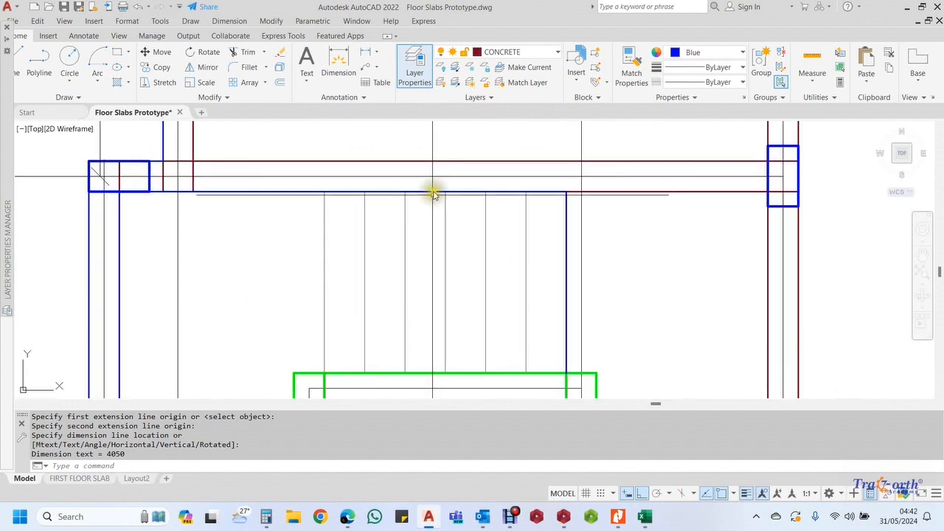
scroll(423, 236, down, 2)
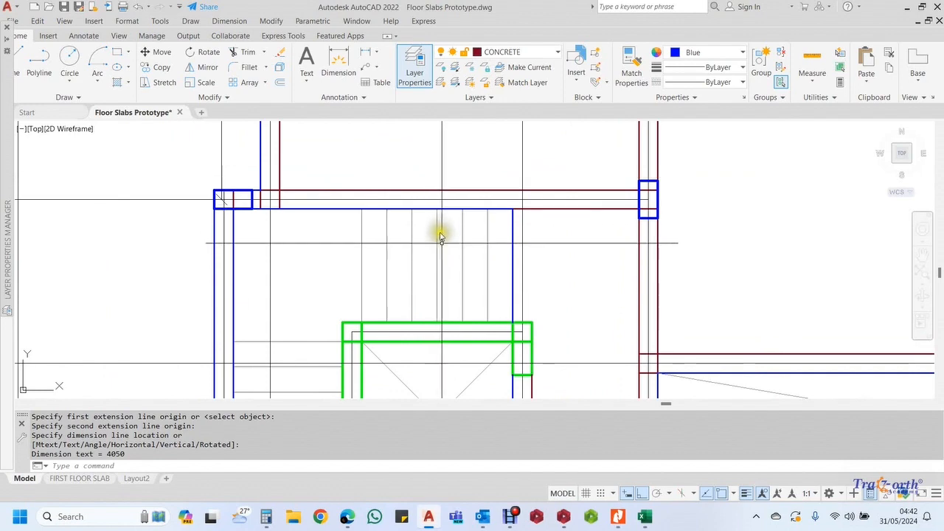
scroll(443, 236, down, 2)
scroll(369, 211, up, 2)
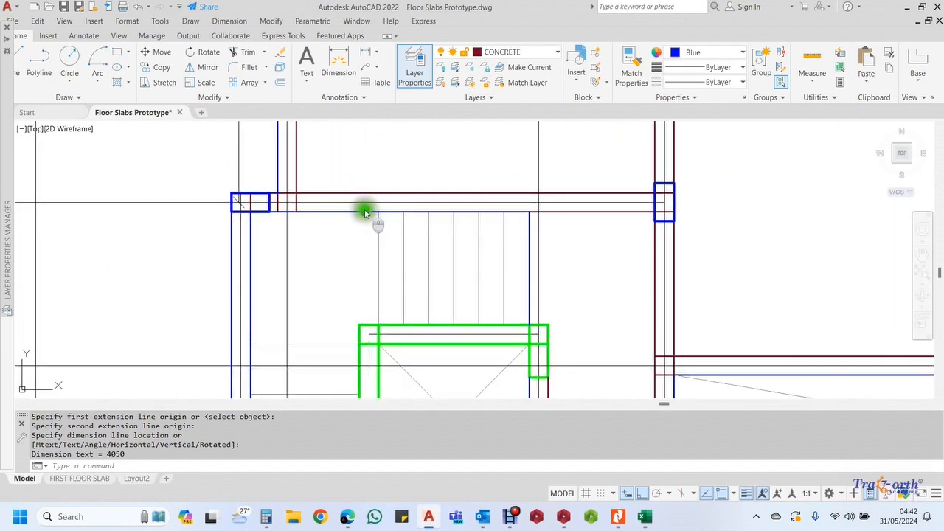
middle_drag(366, 212, 320, 202)
Inspect the edge beam along gridline 2 from gridline D to gridline E against the vertical span dimension
mouse_move(484, 220)
middle_down()
mouse_move(543, 235)
mouse_move(516, 347)
middle_up()
scroll(394, 270, down, 2)
middle_drag(388, 268, 361, 334)
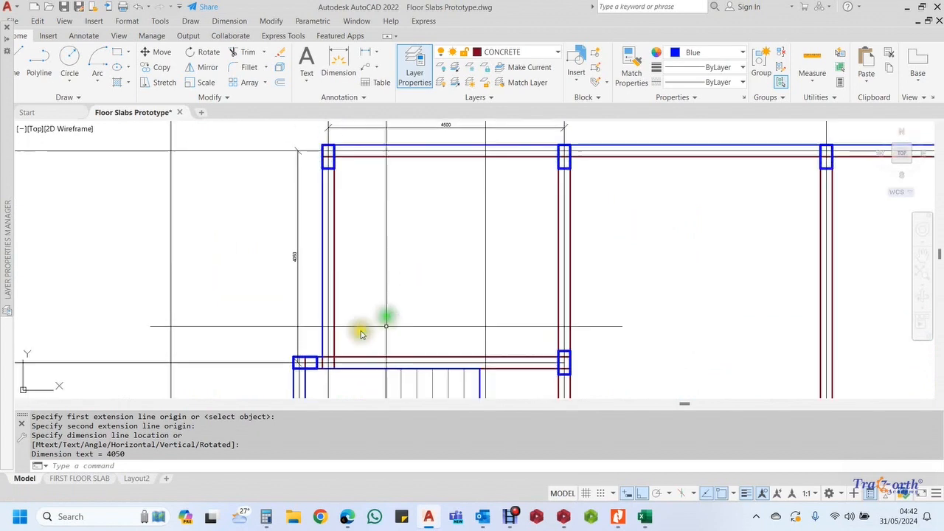
scroll(295, 287, up, 3)
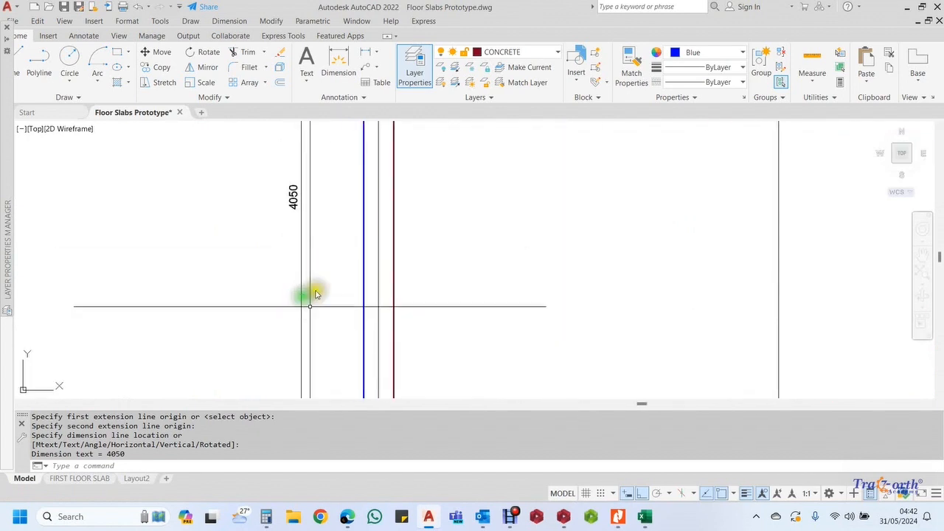
scroll(323, 247, down, 2)
middle_drag(329, 246, 352, 256)
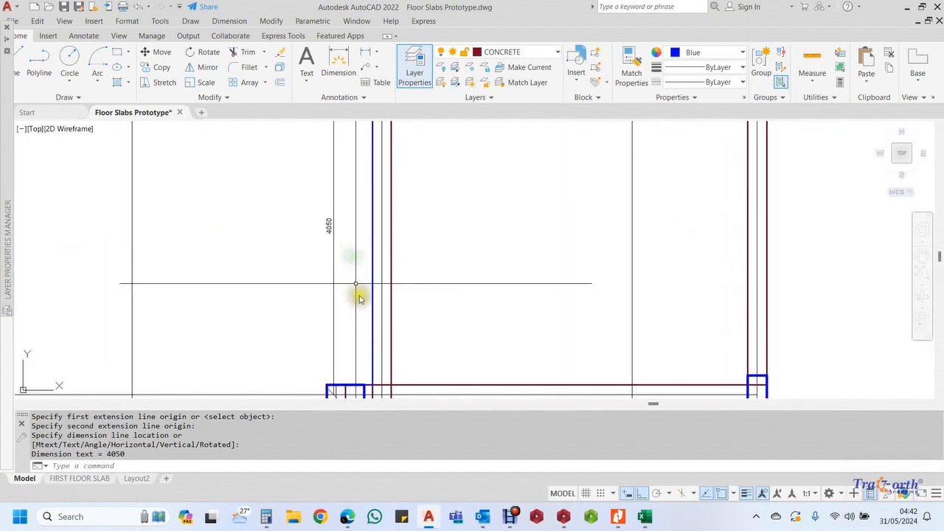
middle_drag(370, 342, 379, 303)
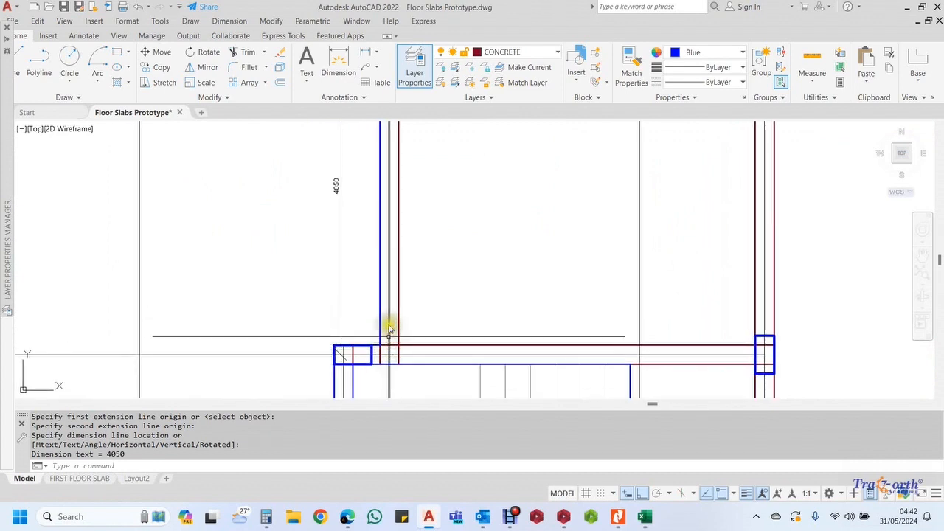
middle_drag(366, 196, 350, 279)
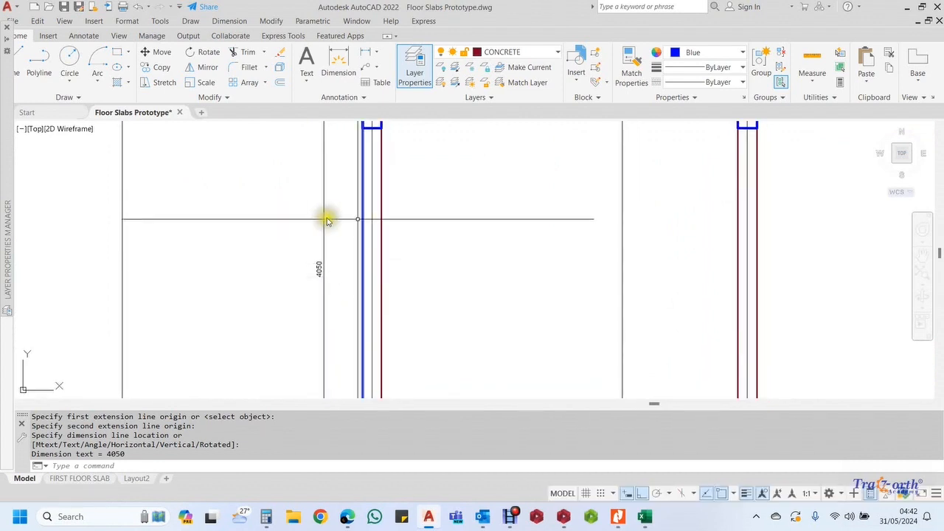
scroll(327, 219, down, 4)
scroll(542, 214, up, 2)
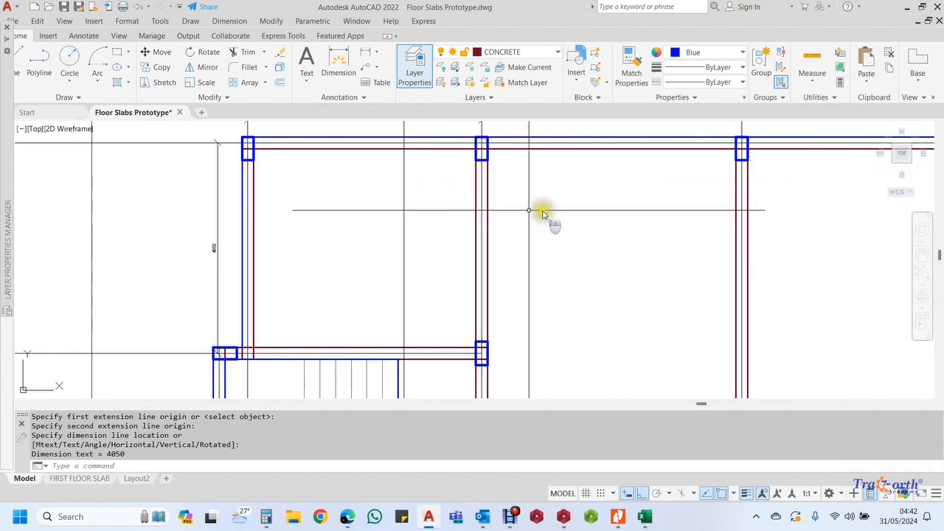
Compare the corner slab panel with the neighbouring panels along gridline E within the overall first floor layout
middle_drag(501, 205, 376, 196)
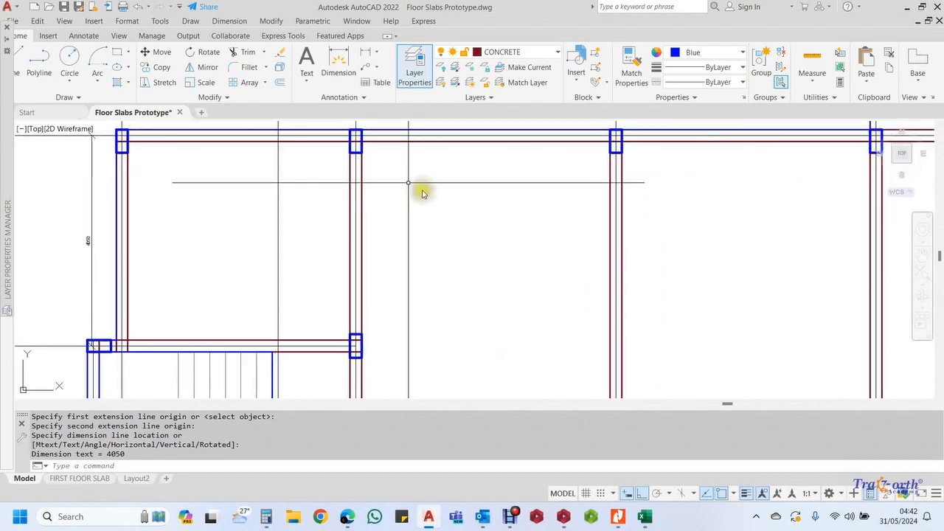
middle_drag(468, 268, 413, 231)
scroll(306, 231, down, 5)
scroll(327, 238, up, 4)
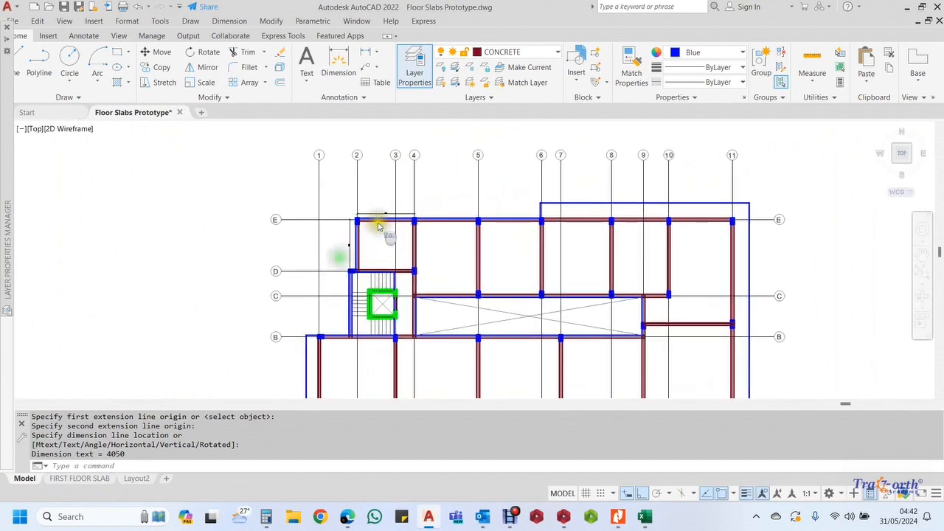
scroll(387, 185, up, 2)
scroll(390, 166, down, 4)
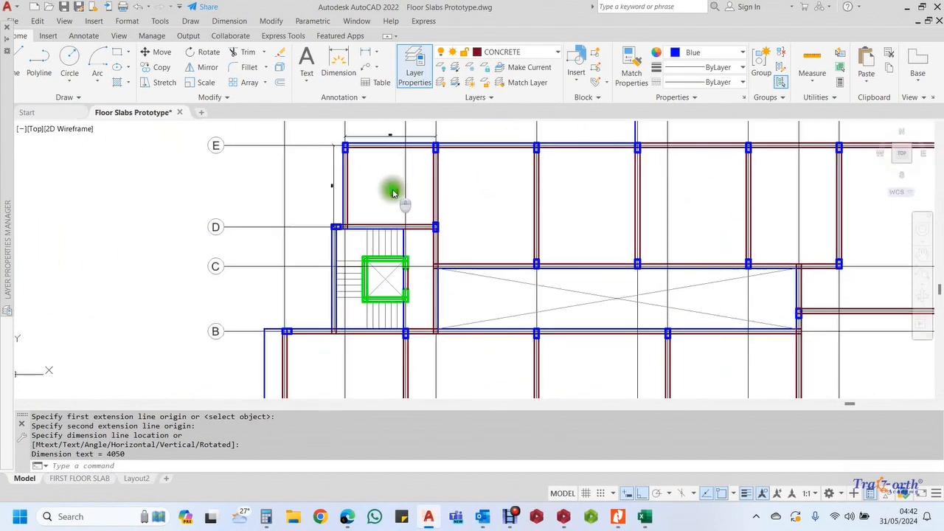
middle_drag(388, 179, 369, 232)
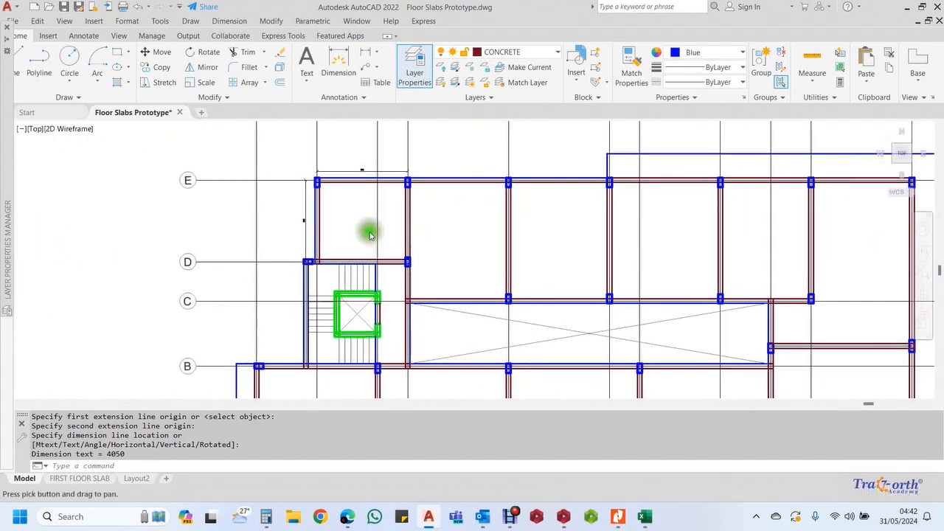
Examine the corner slab panel between gridlines D and E closely, relating its two span dimensions to the four surrounding beams
scroll(363, 212, up, 2)
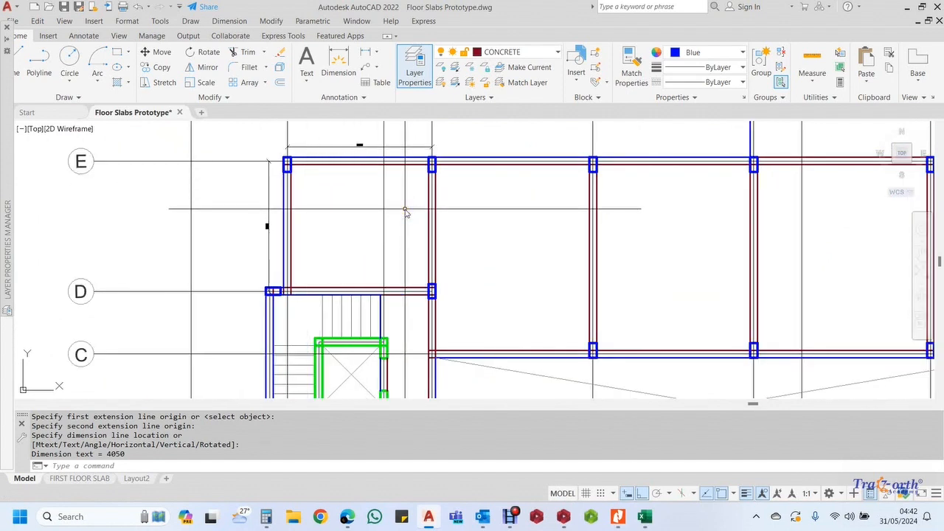
scroll(405, 212, up, 2)
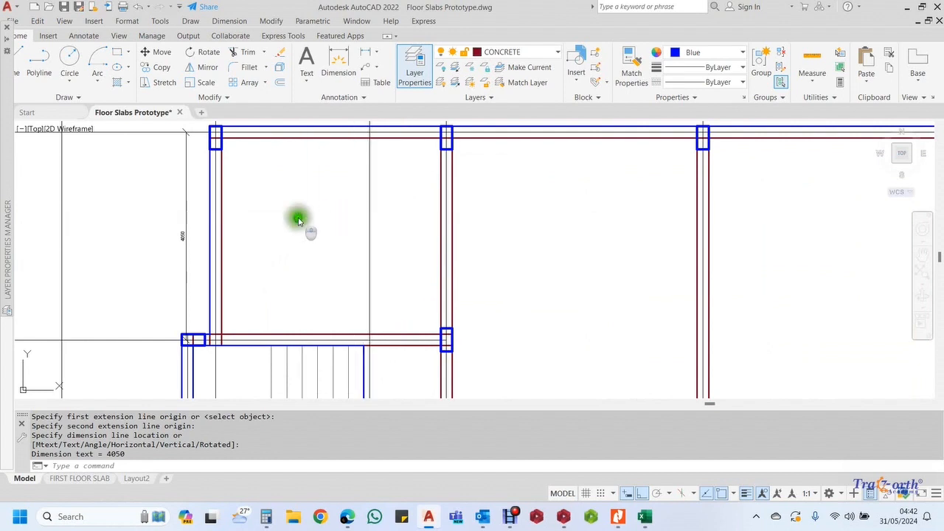
middle_drag(298, 219, 313, 241)
middle_drag(322, 205, 324, 212)
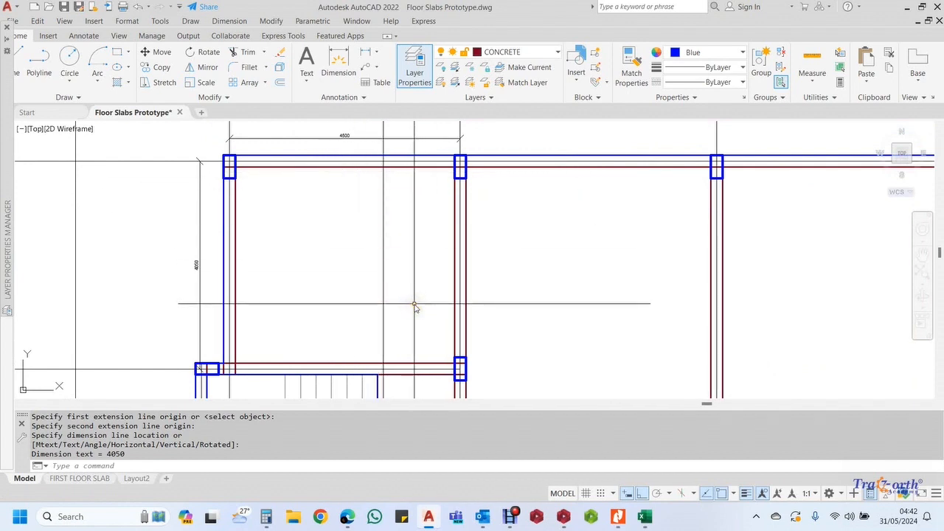
middle_drag(415, 309, 415, 292)
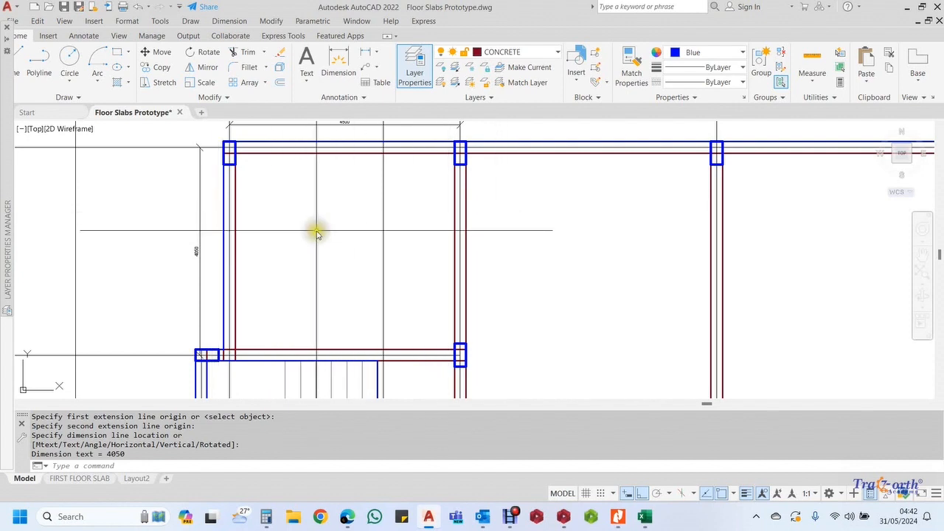
middle_drag(361, 220, 358, 239)
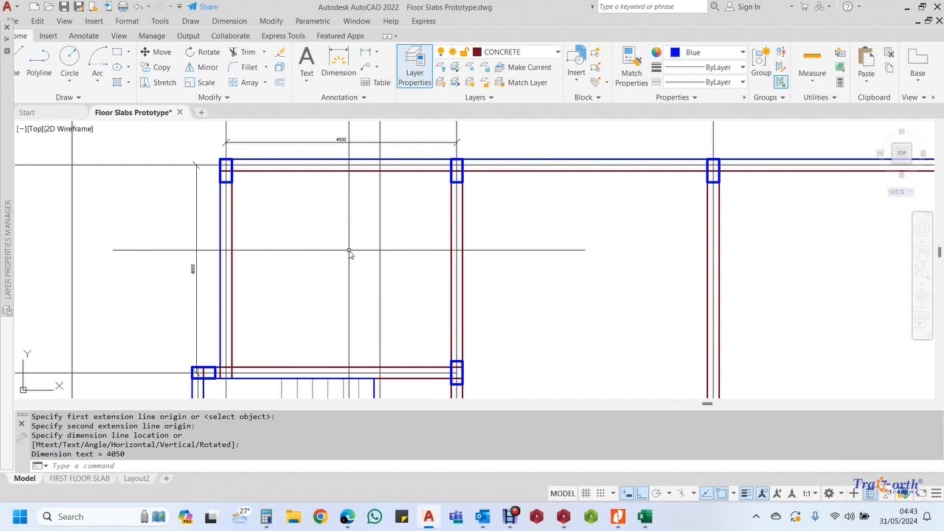
mouse_move(350, 253)
middle_down()
mouse_move(337, 238)
mouse_move(358, 246)
middle_up()
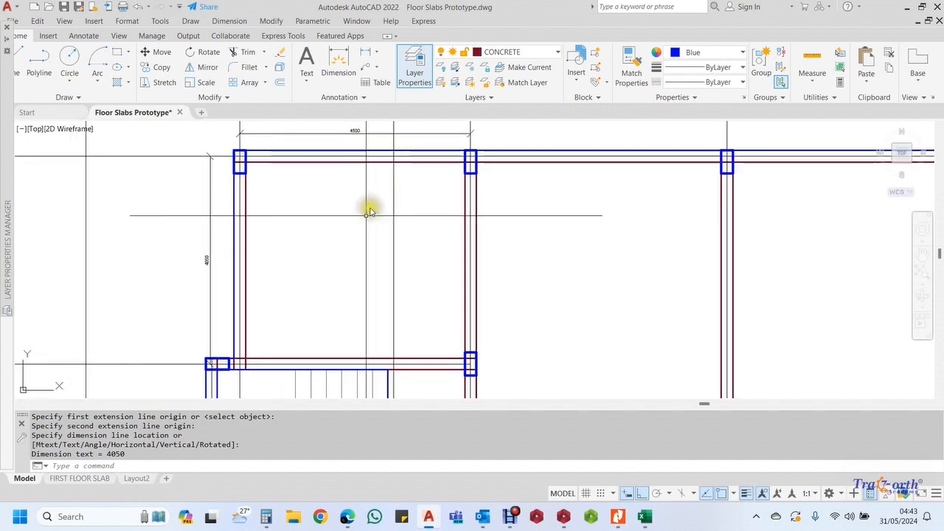
mouse_move(369, 212)
middle_down()
mouse_move(373, 200)
mouse_move(371, 211)
middle_up()
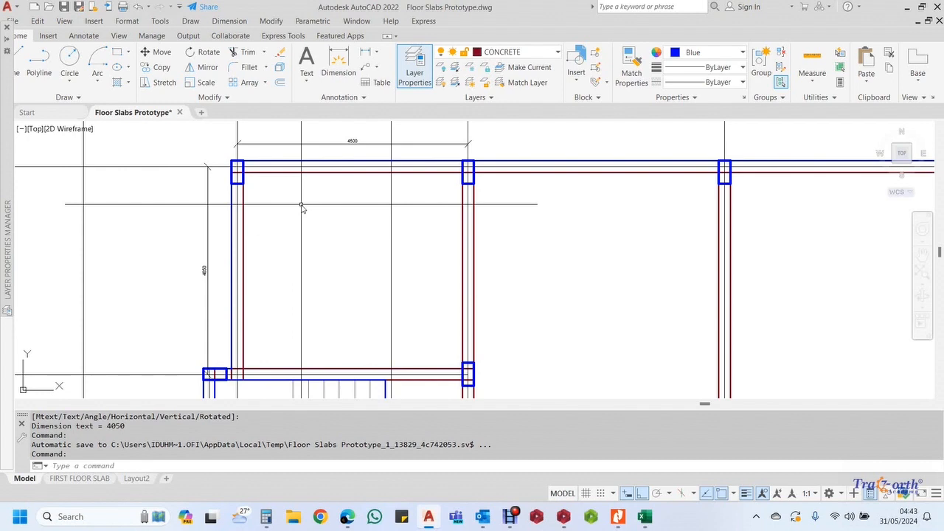
click(116, 56)
click(278, 220)
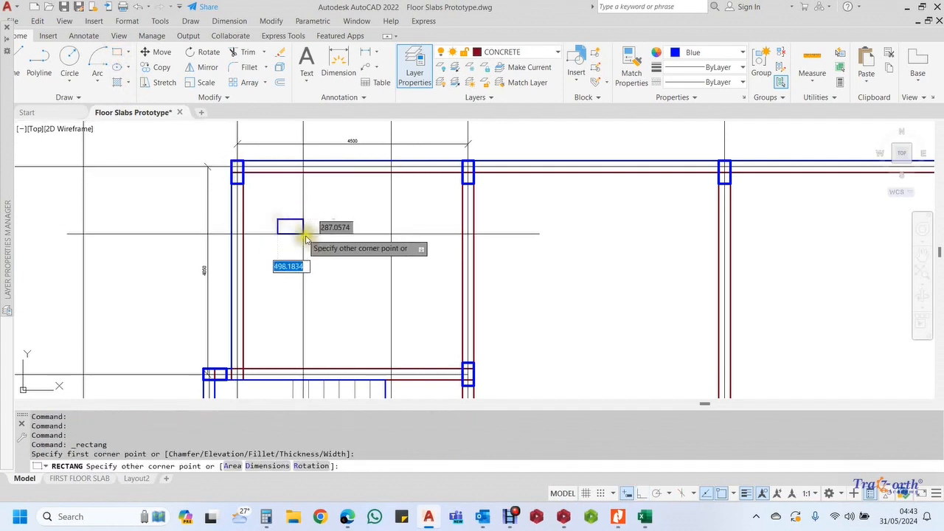
scroll(322, 247, up, 4)
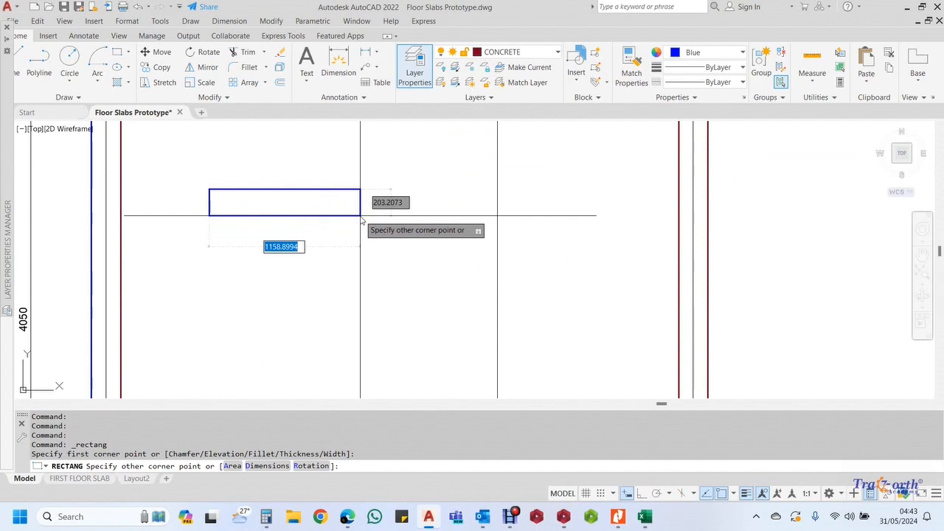
key(Escape)
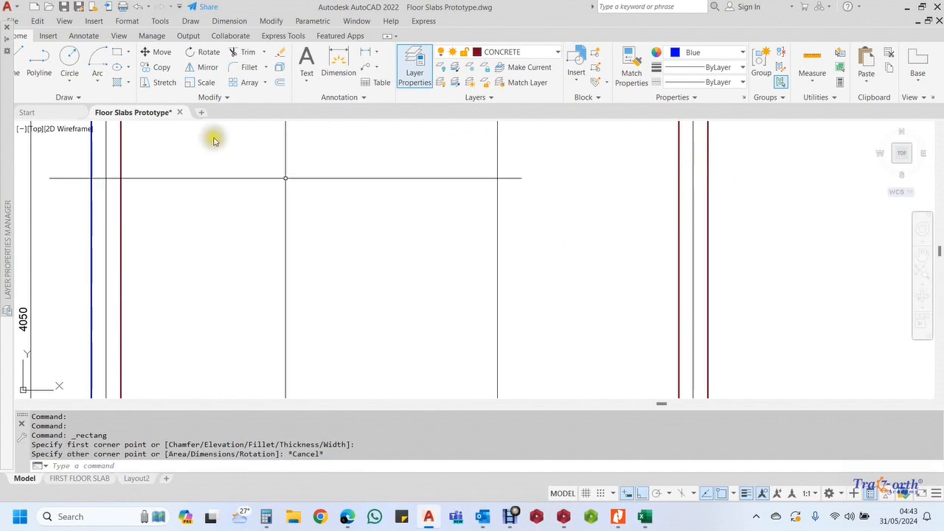
Draw a horizontal polyline 1000 mm long inside the upper part of the corner slab panel
click(36, 62)
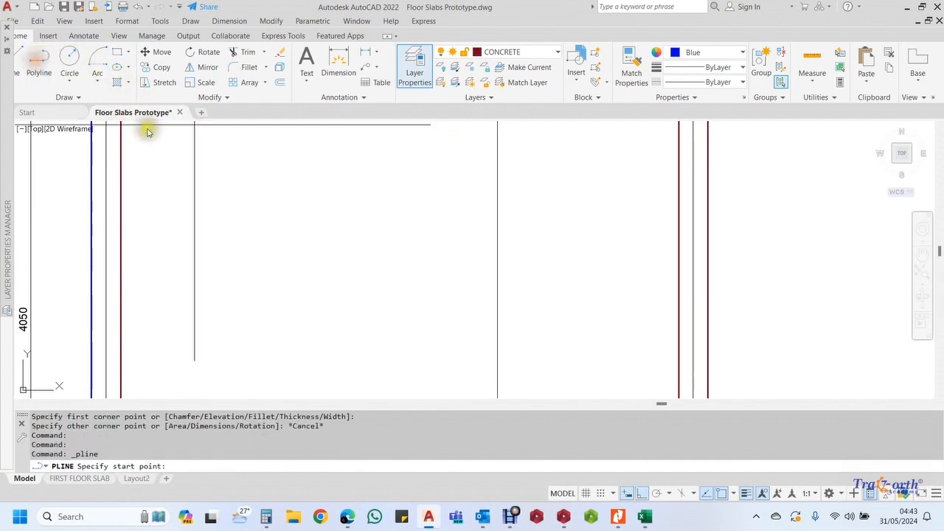
click(212, 181)
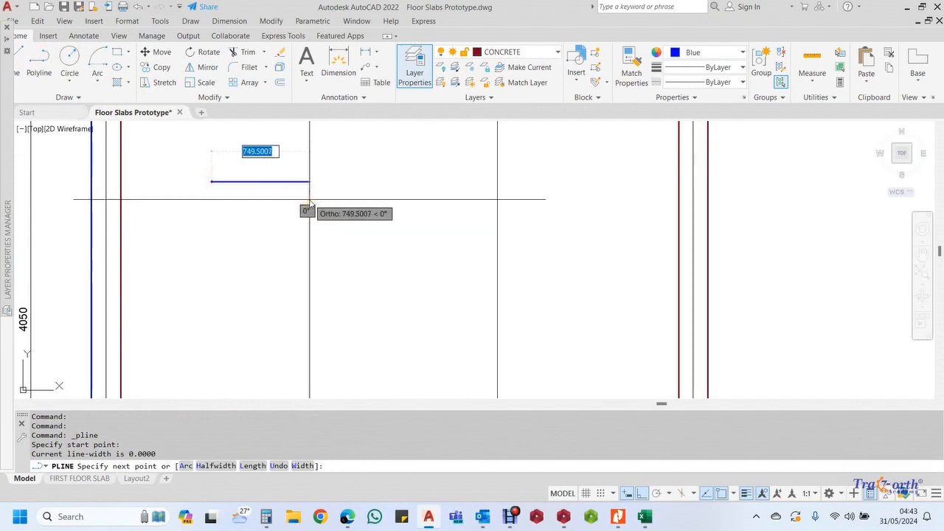
text(1)
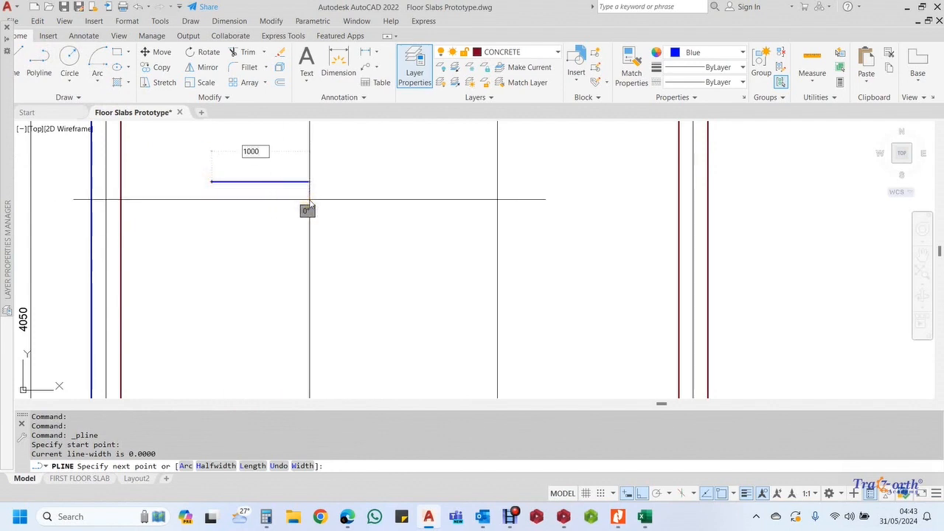
text(000)
key(Return)
scroll(311, 203, down, 2)
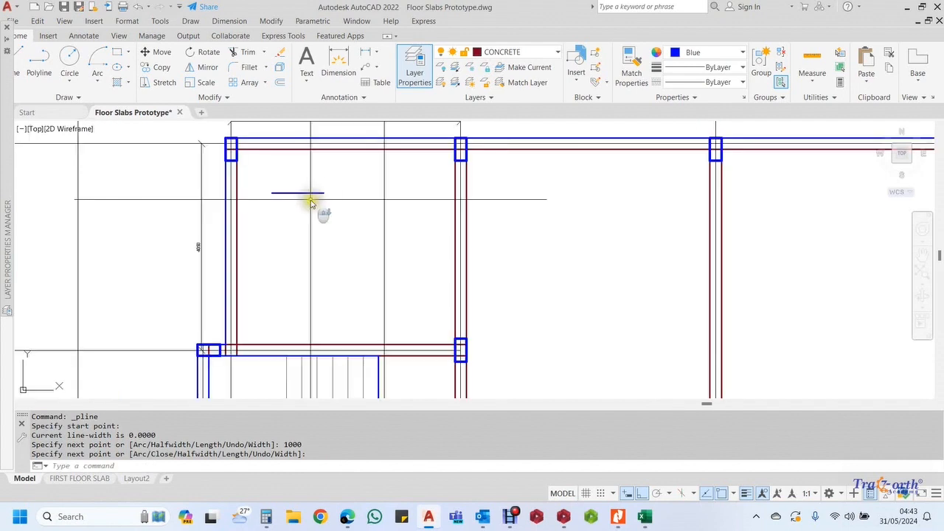
Draw a vertical polyline 1000 mm long beside the horizontal one inside the corner slab panel
right_click(346, 179)
click(373, 189)
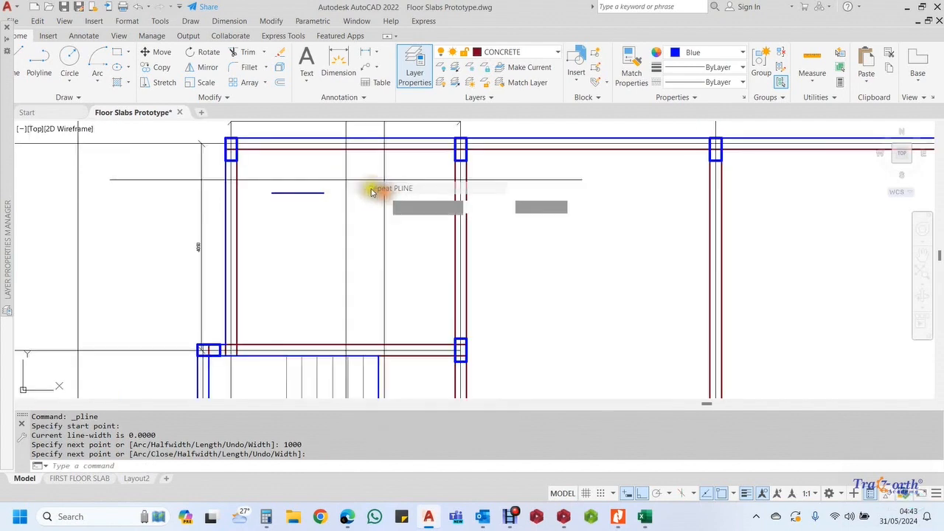
click(360, 184)
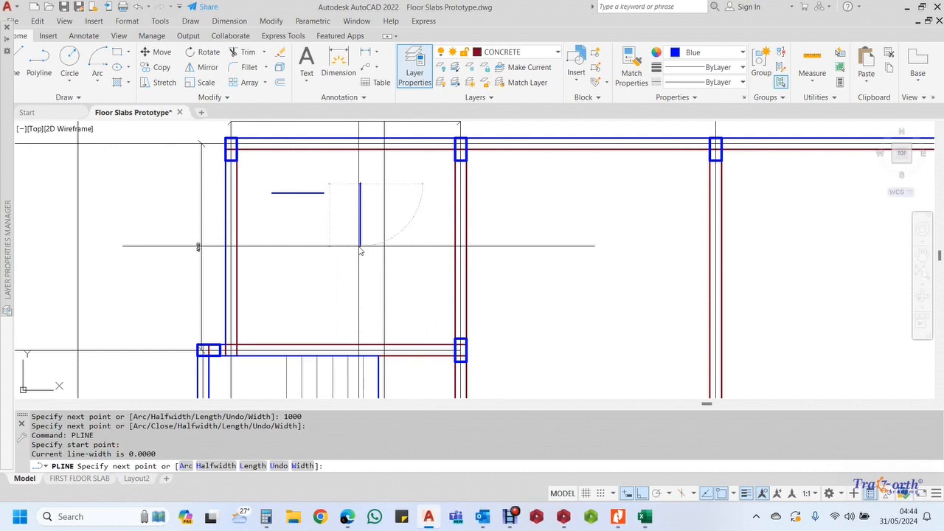
text(1000)
key(Return)
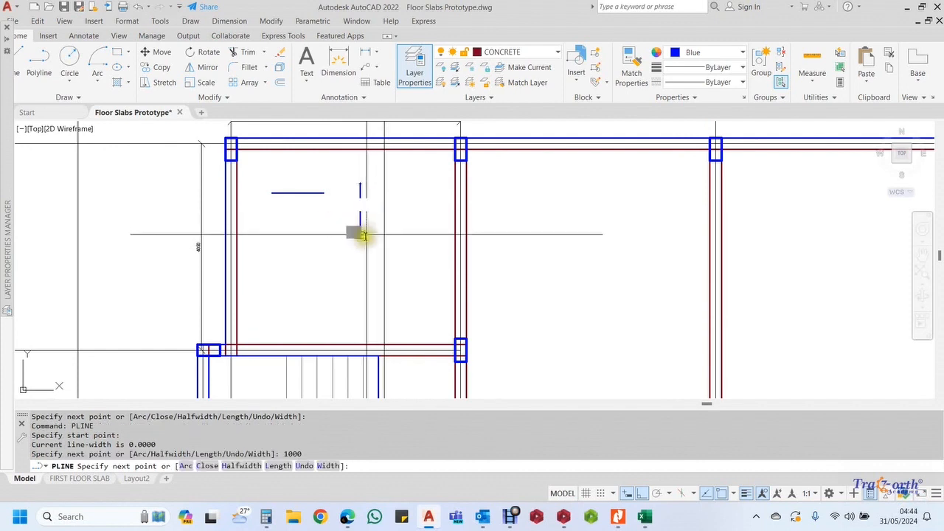
key(Escape)
Examine the horizontal and vertical one-metre lines up close and in relation to the corner panel's two spans
scroll(290, 185, up, 5)
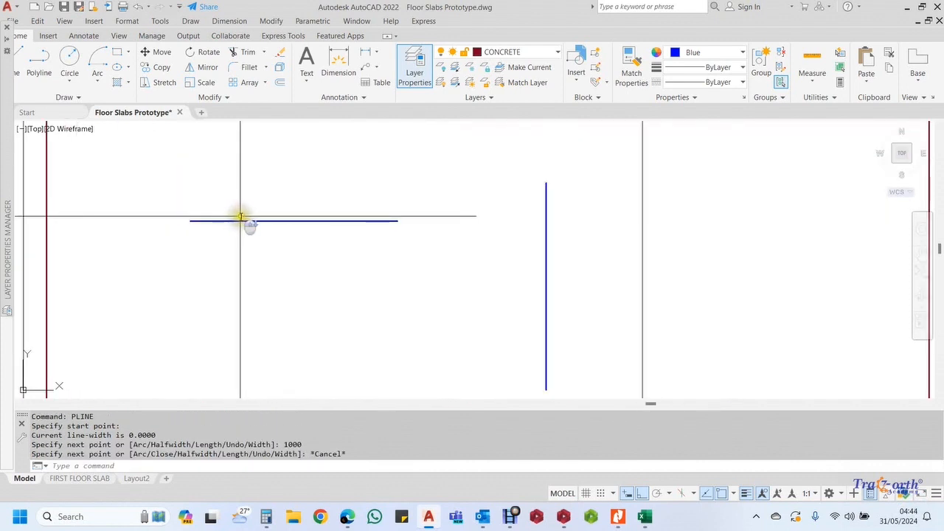
scroll(241, 217, down, 5)
scroll(220, 220, up, 5)
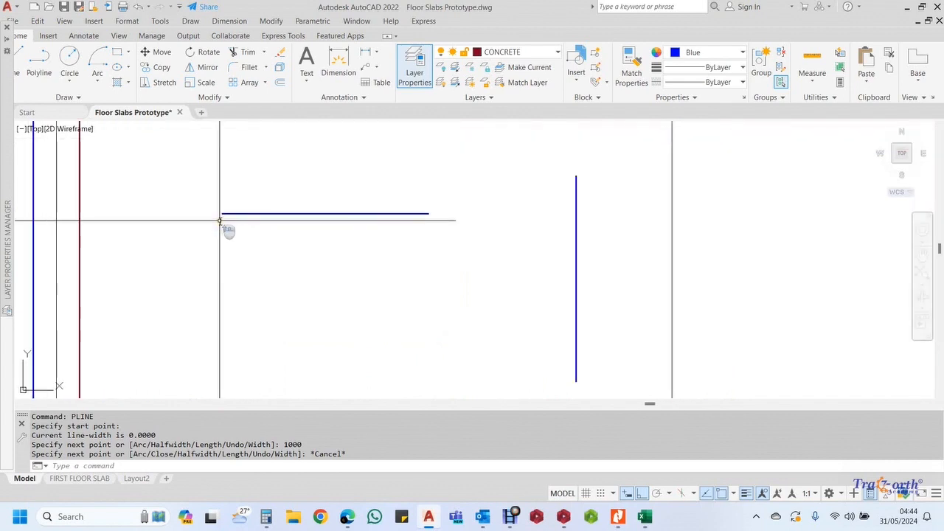
scroll(222, 283, down, 4)
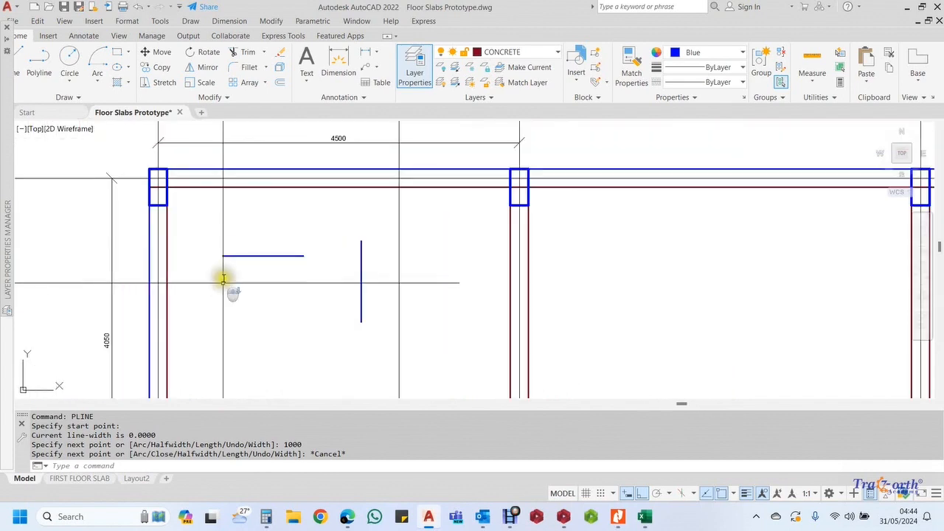
scroll(225, 255, up, 2)
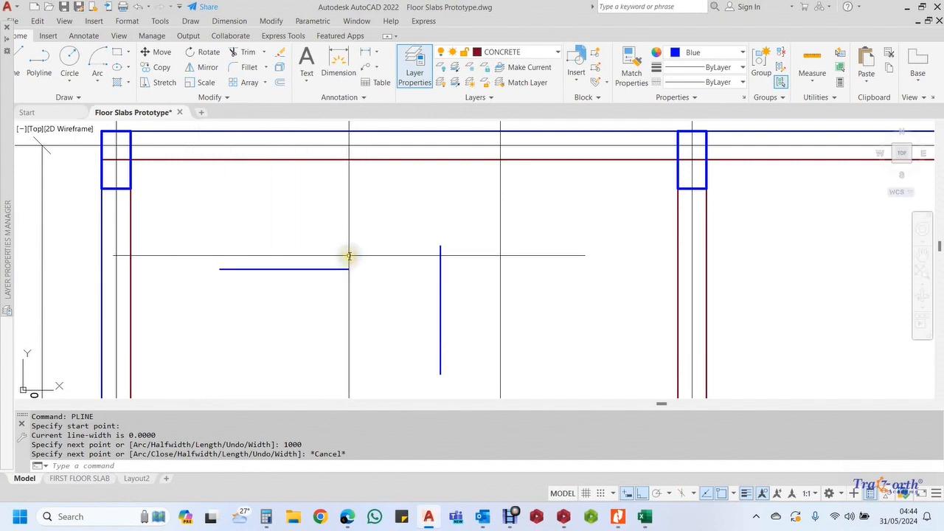
scroll(350, 256, down, 4)
scroll(289, 185, up, 4)
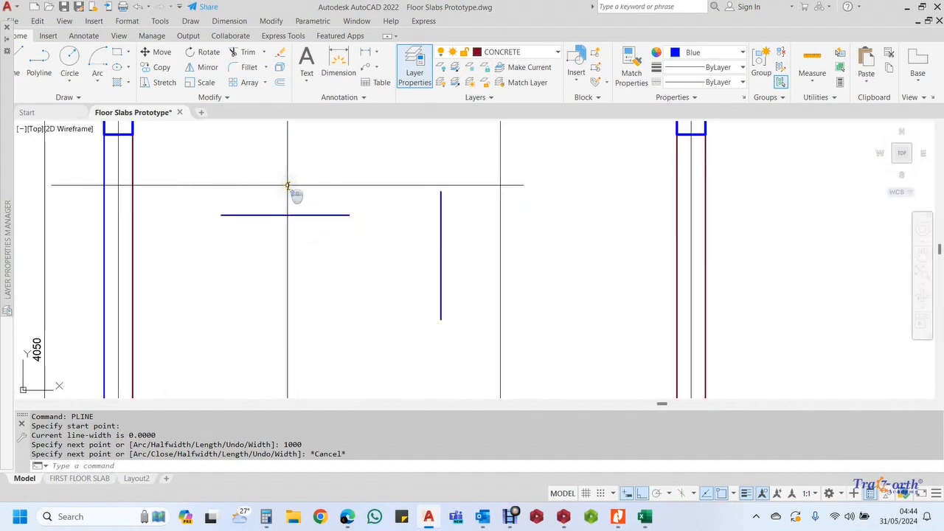
scroll(365, 239, down, 2)
mouse_move(365, 270)
middle_down()
mouse_move(367, 249)
mouse_move(349, 221)
middle_up()
scroll(365, 246, down, 2)
middle_drag(421, 254, 435, 289)
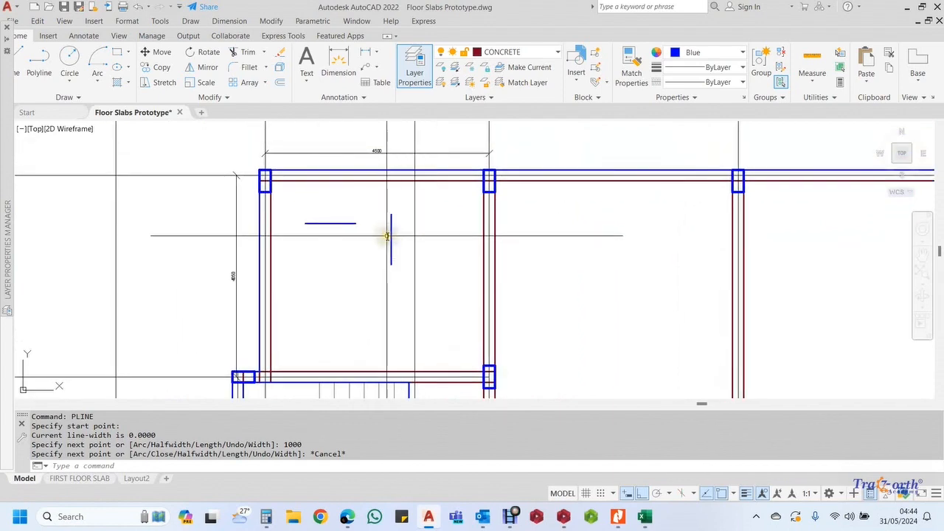
middle_drag(386, 235, 386, 238)
Switch to the TracForth Slab workbook in Excel and review the Cover sheet's client, project, location, consultant, preparer and checker entries
click(645, 516)
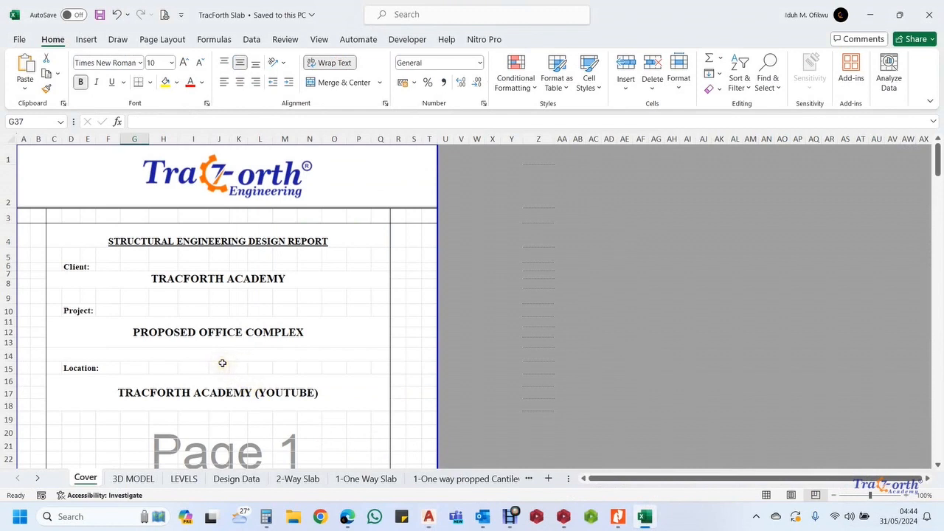
scroll(222, 363, down, 1)
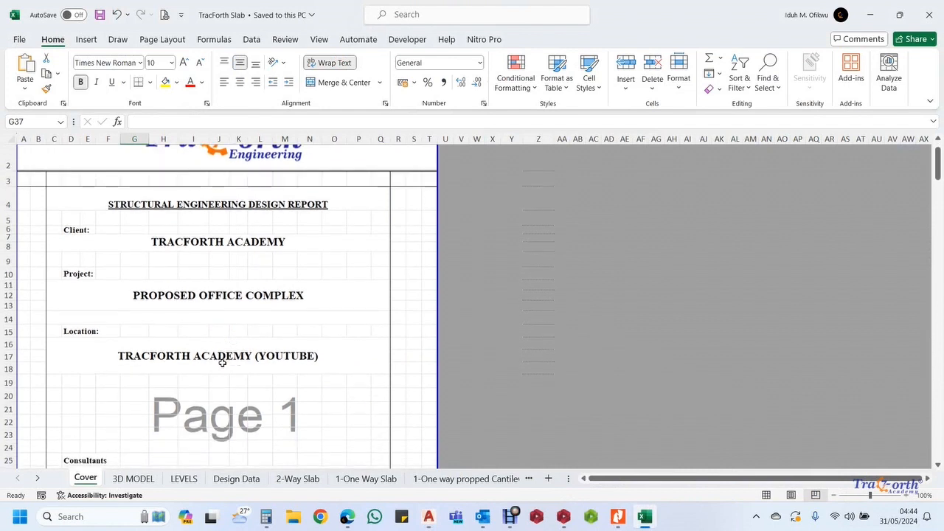
scroll(222, 363, up, 1)
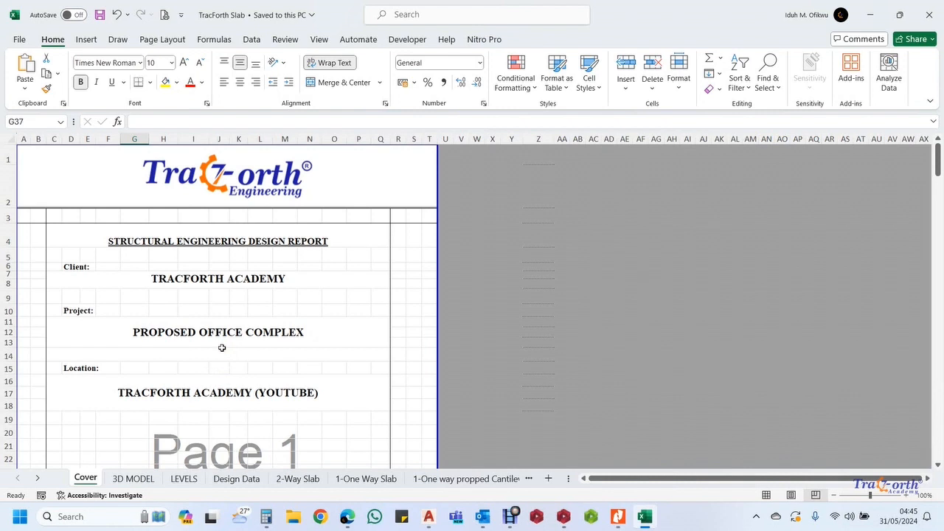
click(180, 308)
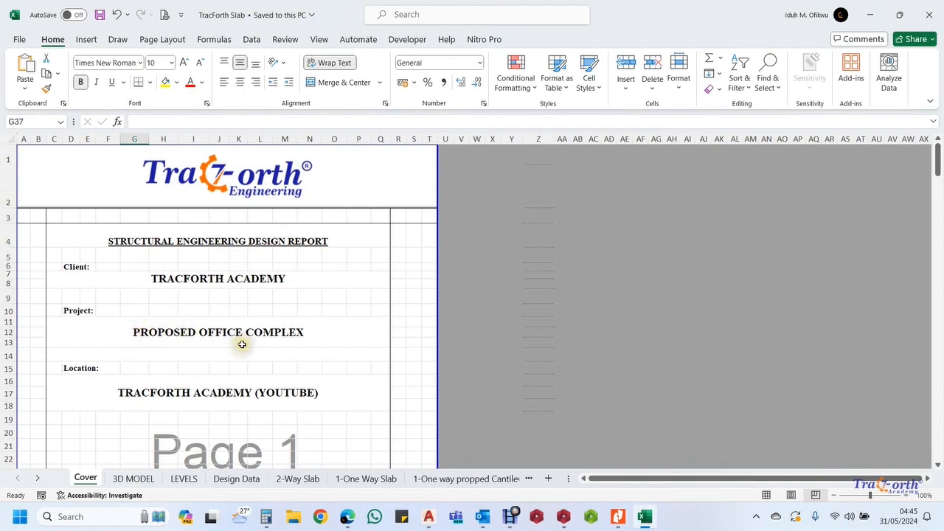
scroll(239, 348, down, 1)
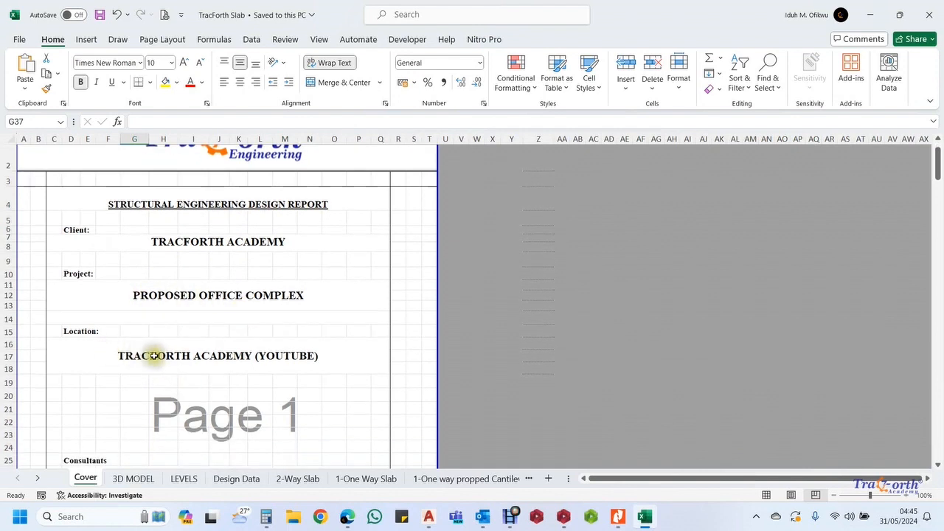
scroll(243, 361, down, 1)
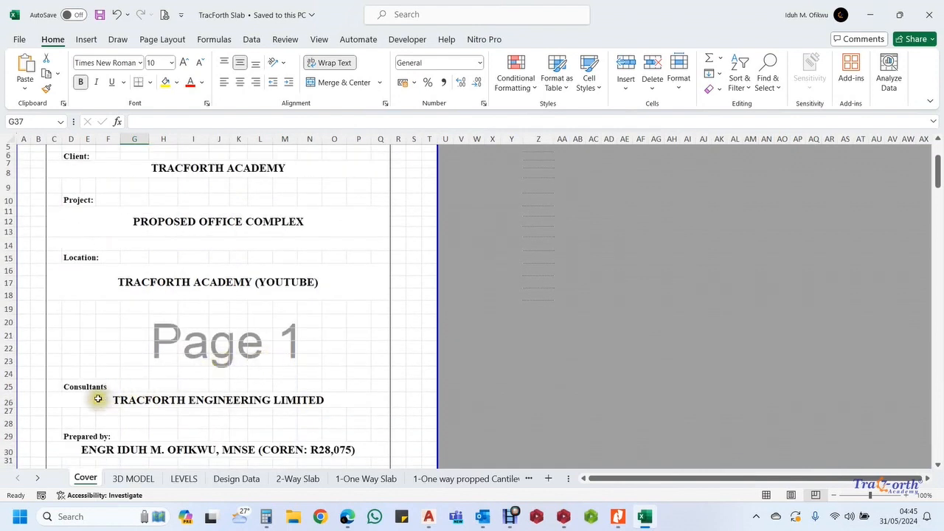
scroll(259, 413, down, 1)
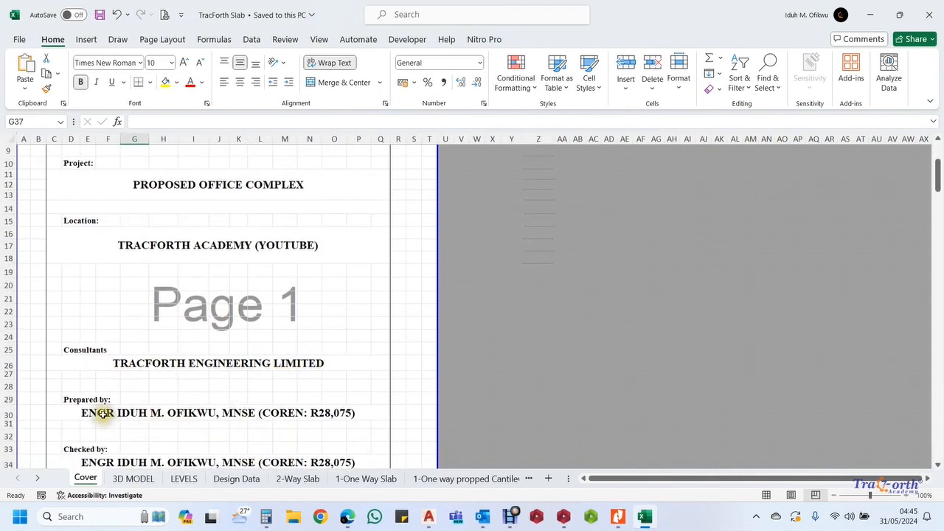
scroll(266, 413, down, 1)
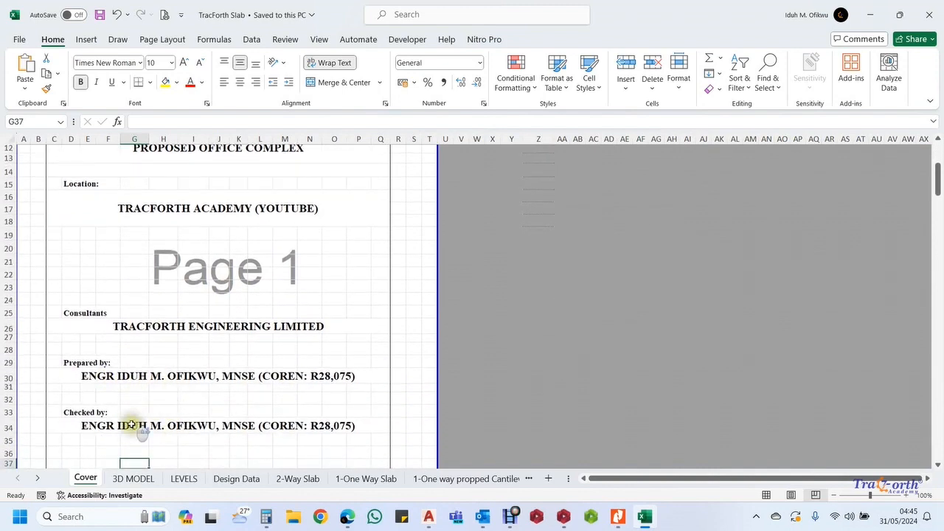
Review the rest of the Cover sheet down to the report date and back up to the report heading
scroll(147, 406, down, 5)
scroll(175, 398, up, 1)
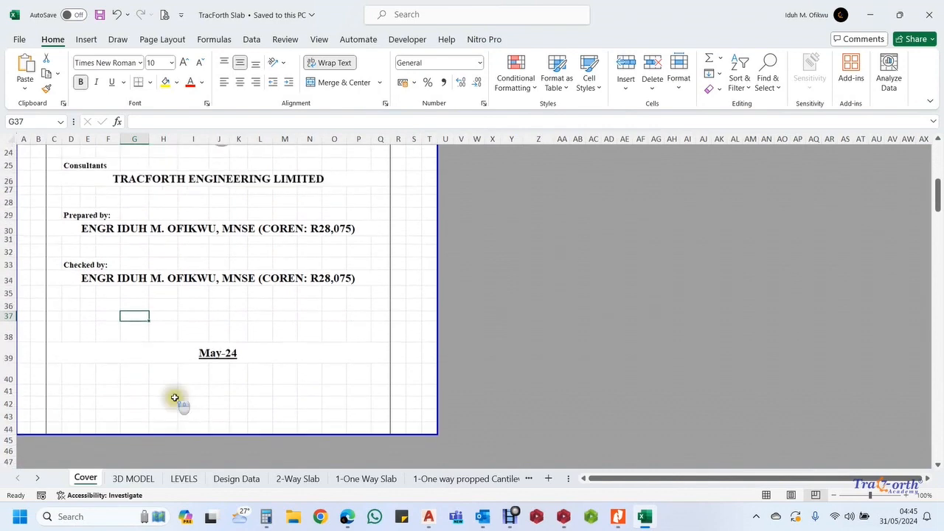
scroll(175, 398, up, 8)
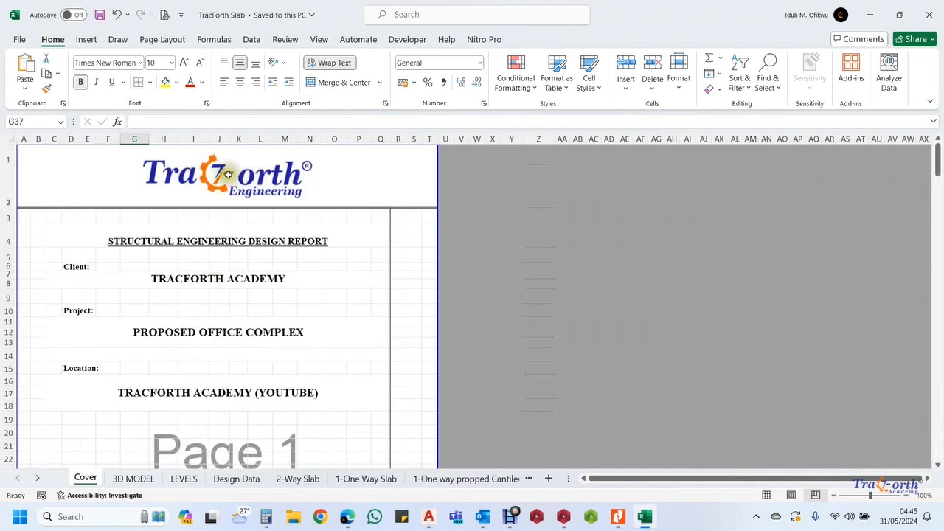
Open the Design Data sheet at 100% zoom and review the Project Brief area and the Relevant Codes list
click(236, 479)
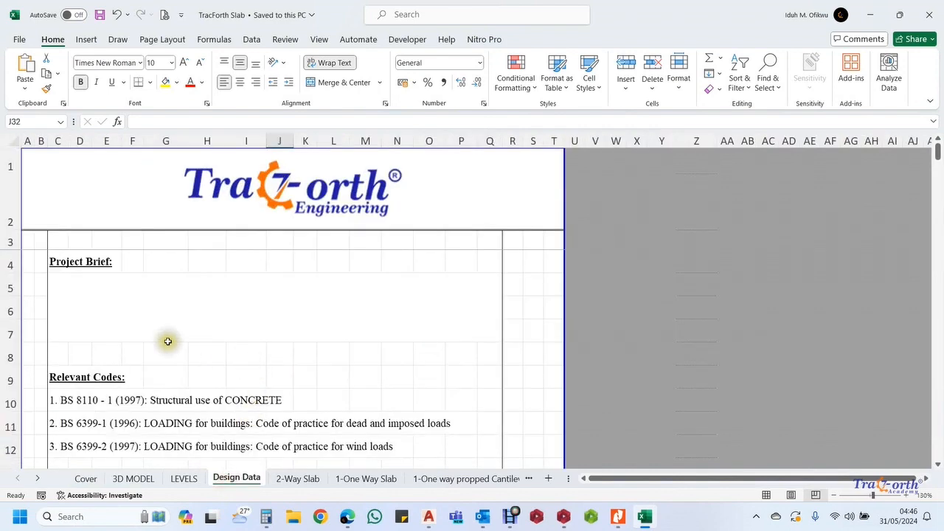
click(839, 498)
click(839, 498)
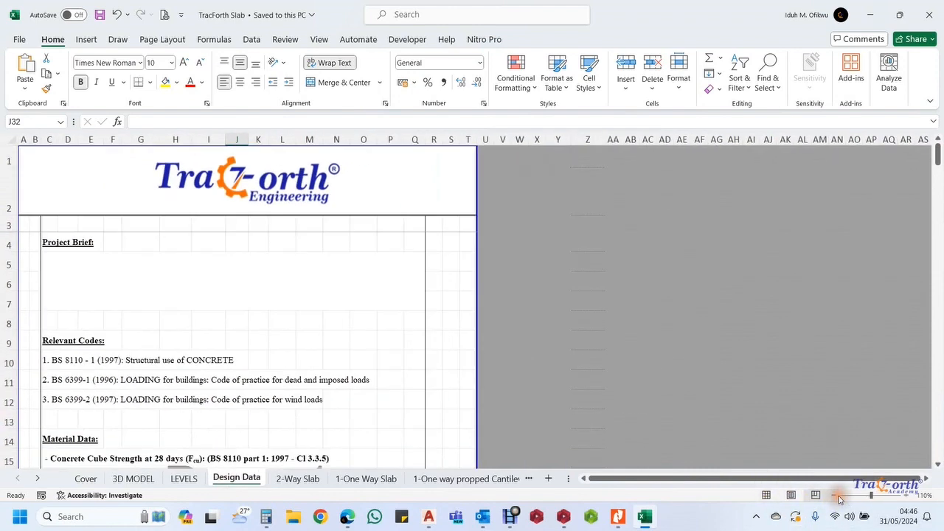
click(839, 497)
click(130, 256)
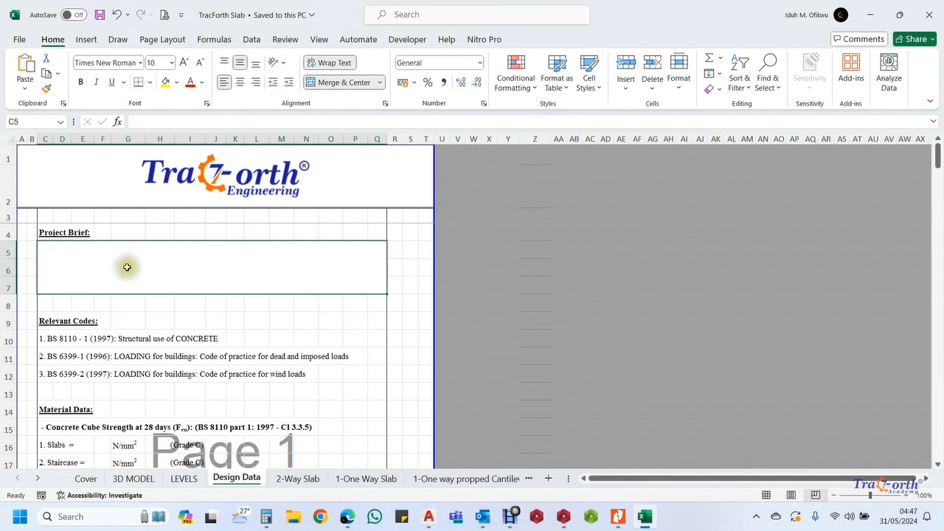
scroll(140, 314, down, 1)
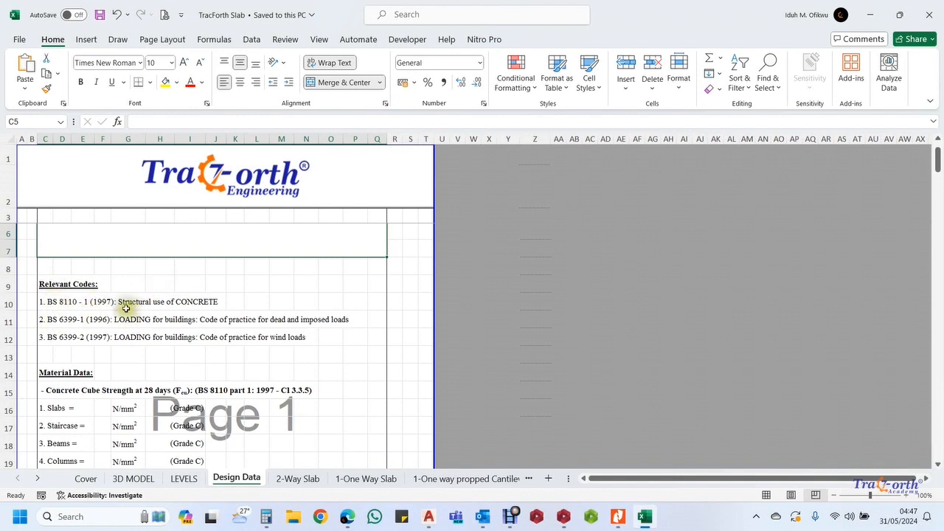
click(50, 301)
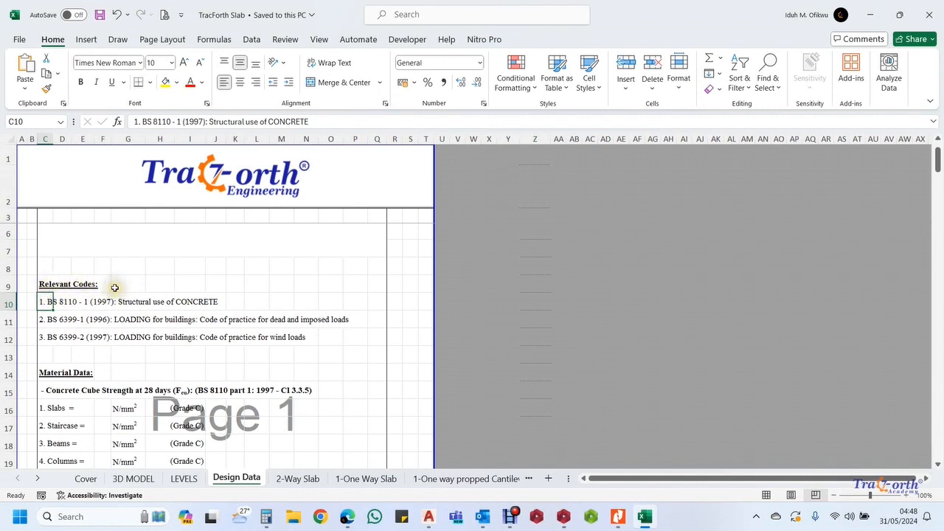
Set the slabs' 28-day concrete cube strength to 25 N/mm² in the Material Data section
scroll(118, 288, down, 2)
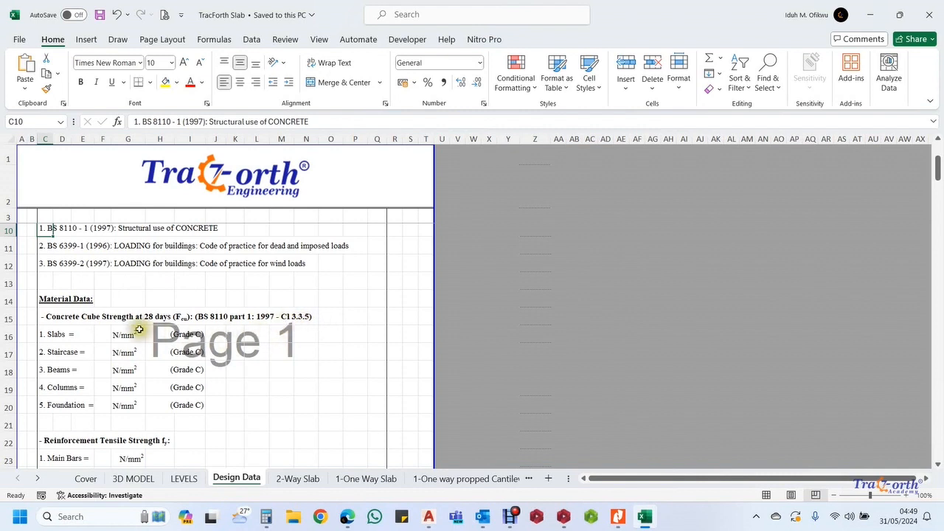
click(102, 335)
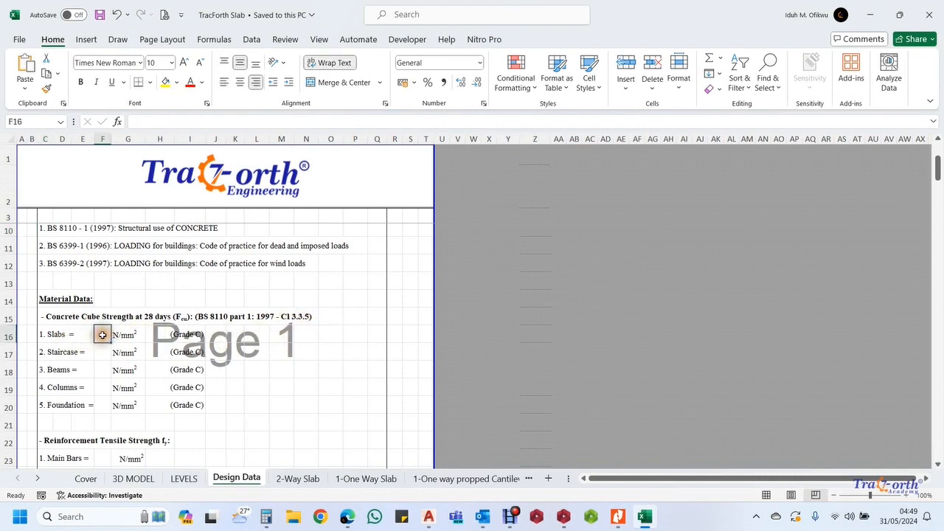
text(25)
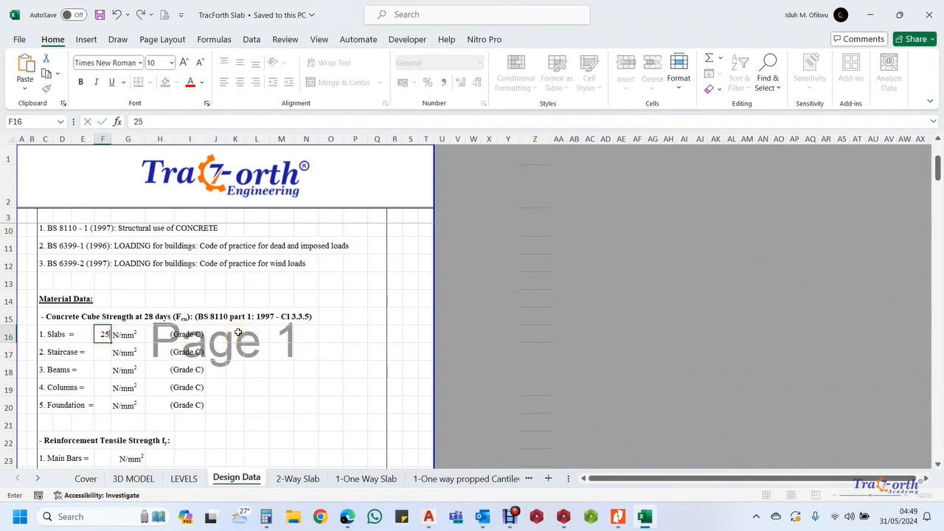
key(Return)
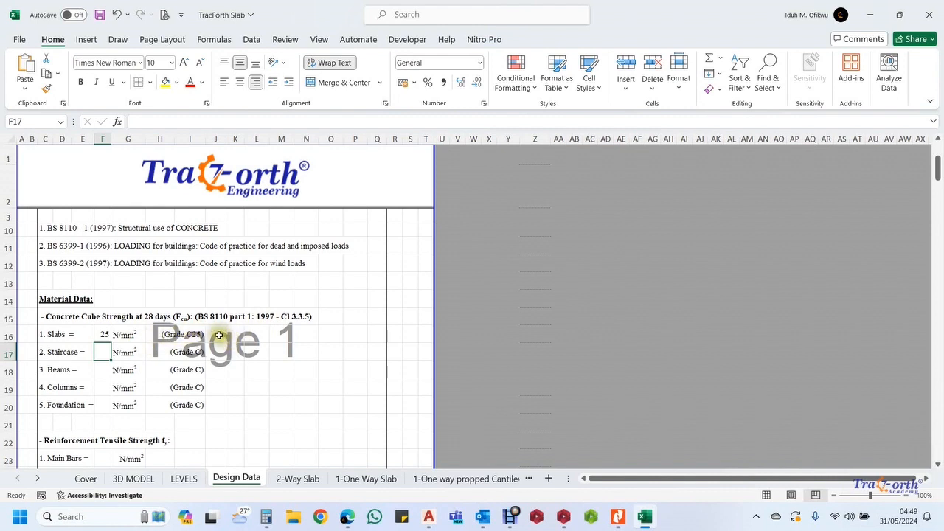
click(103, 336)
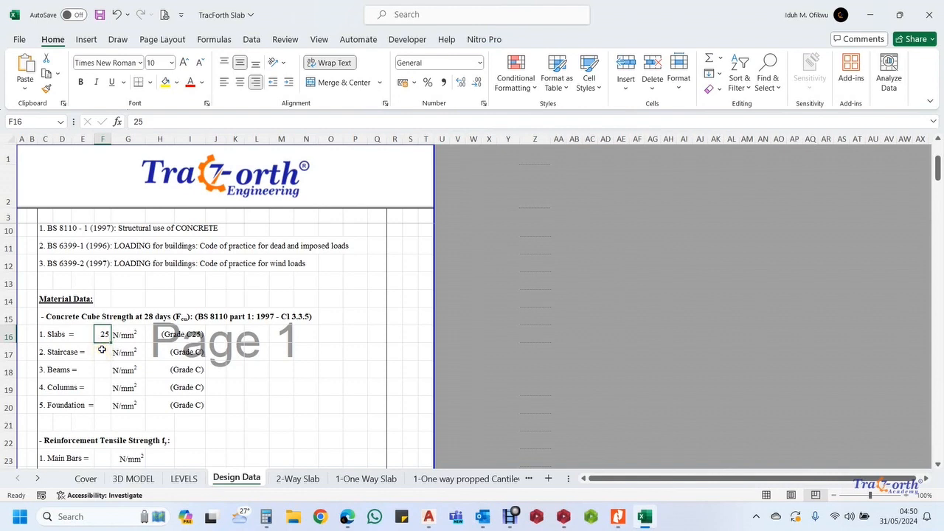
click(102, 351)
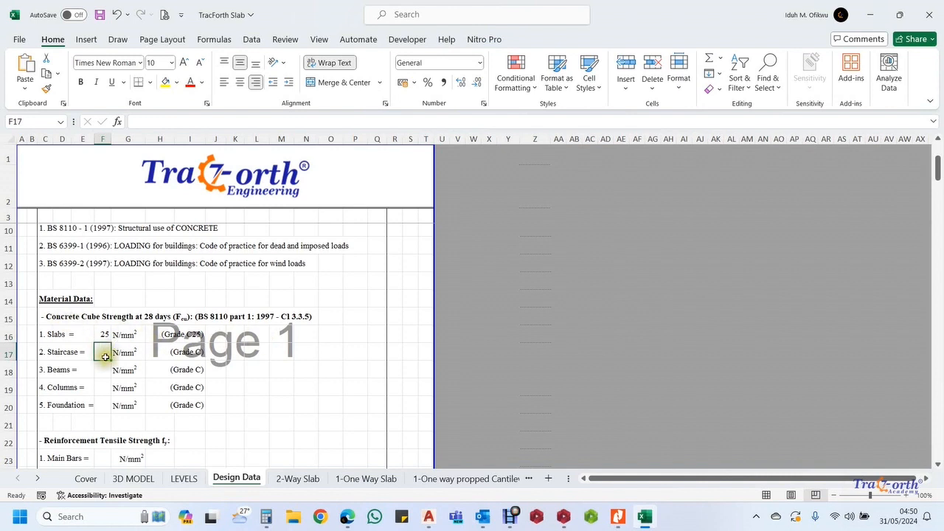
click(102, 334)
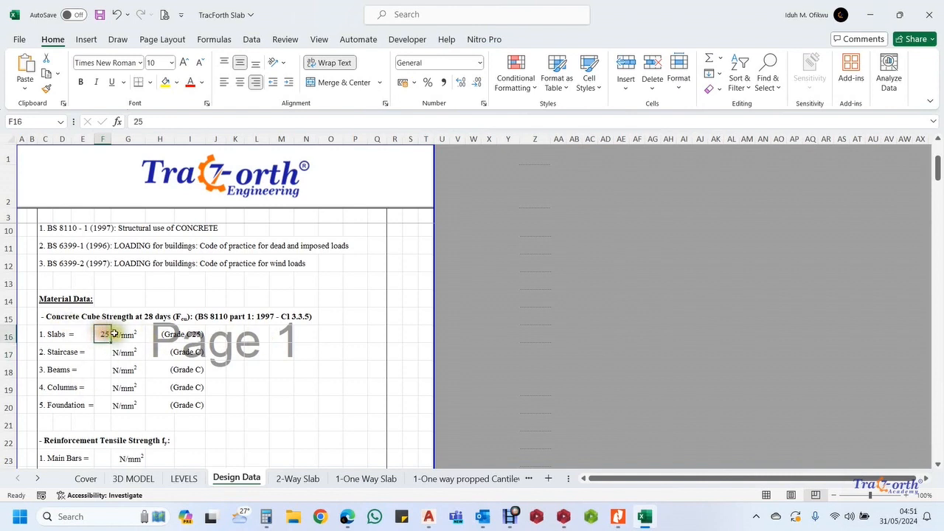
Set the reinforcement tensile strength to 410 N/mm² for both the main bars and the links
scroll(109, 354, down, 2)
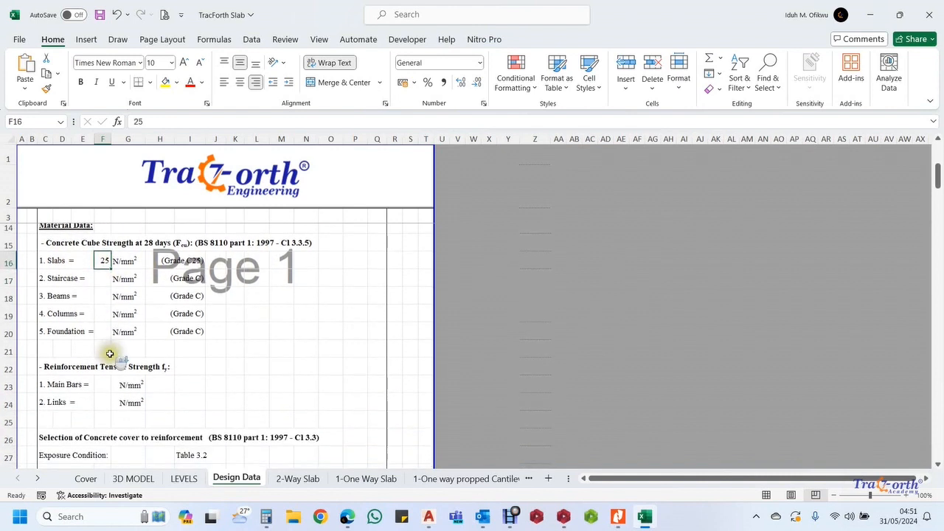
click(104, 347)
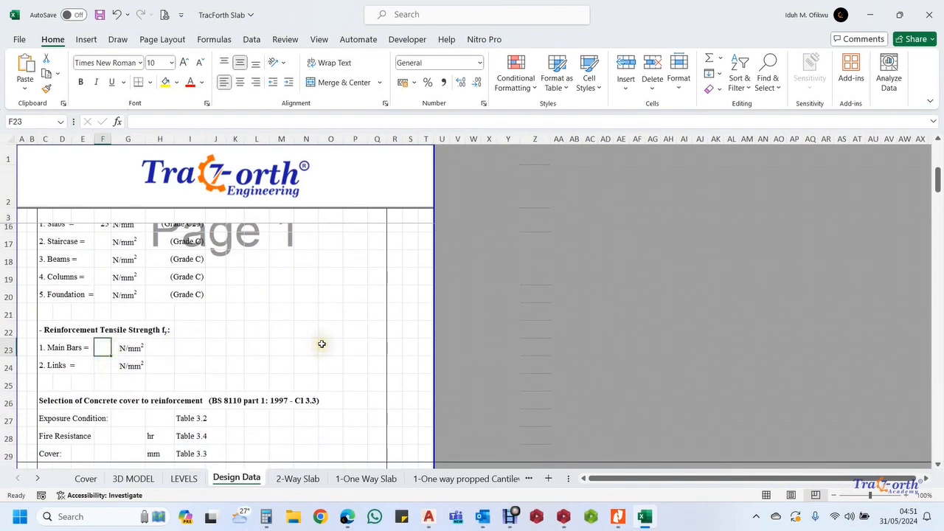
text(410)
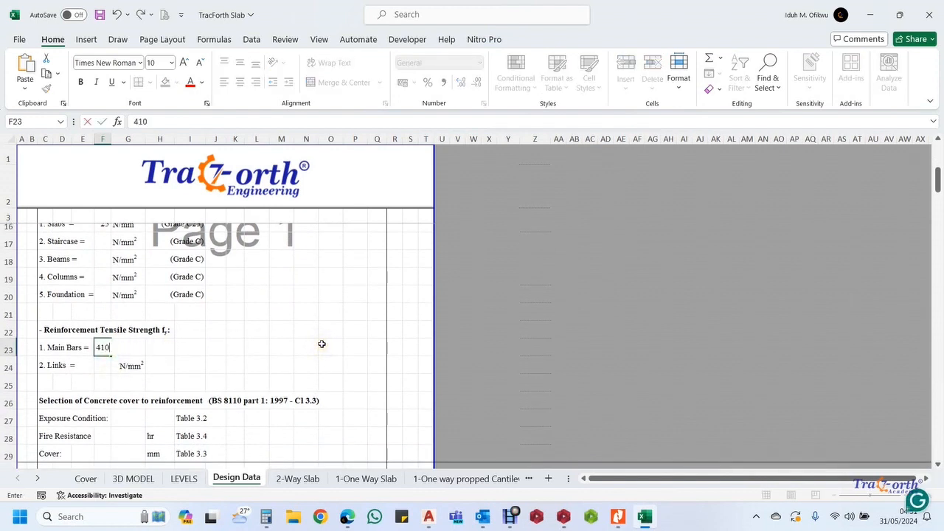
key(Return)
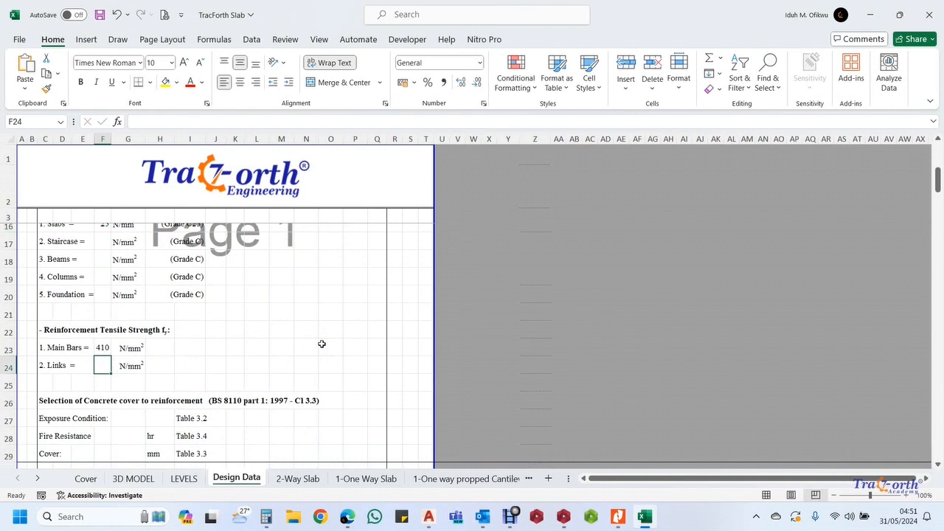
text(410)
key(Return)
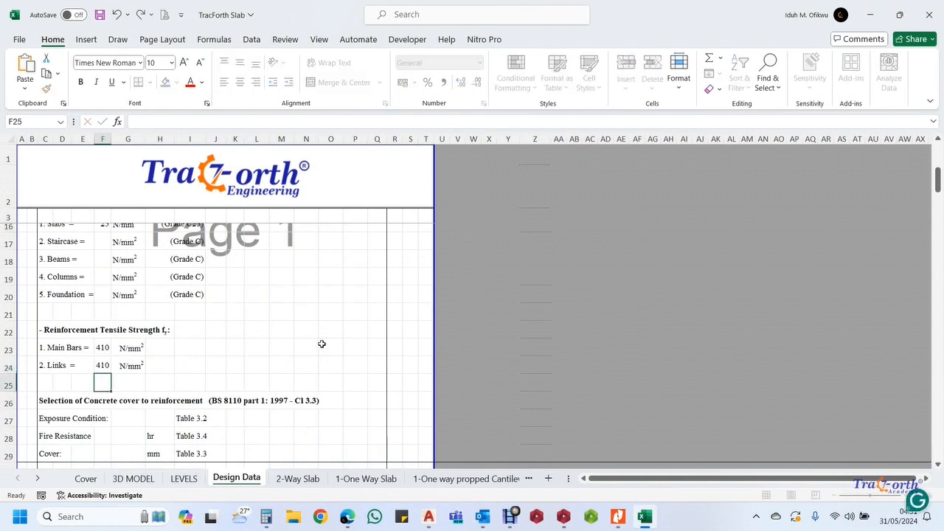
scroll(221, 357, down, 1)
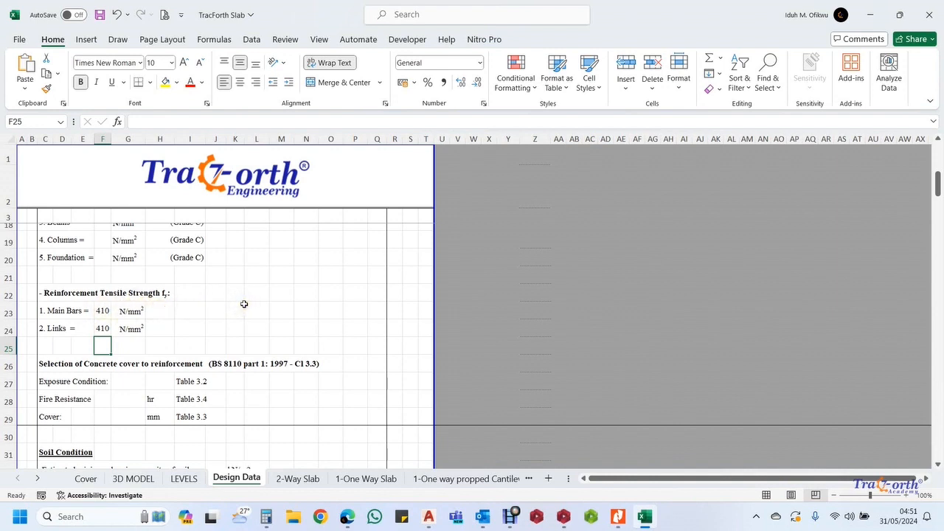
click(101, 311)
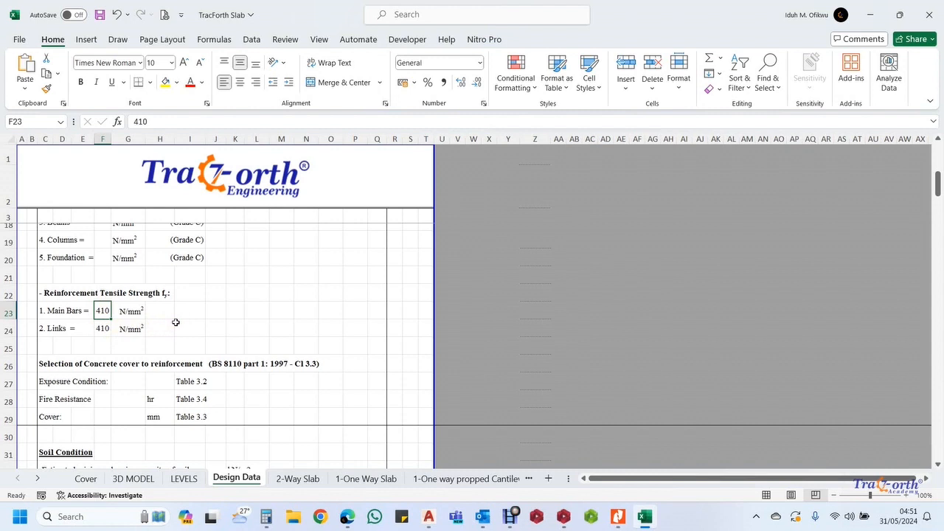
Enter Mild as the exposure condition in the concrete cover selection section
scroll(155, 326, down, 2)
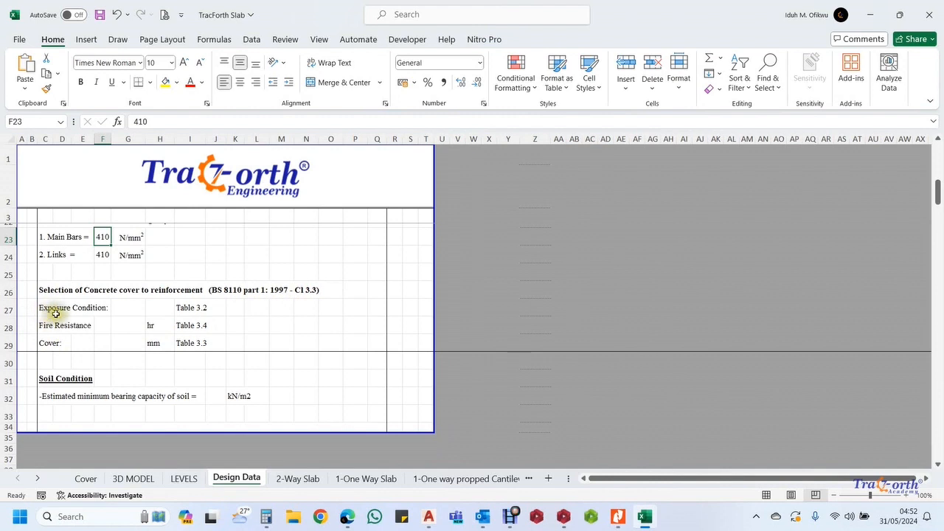
click(130, 311)
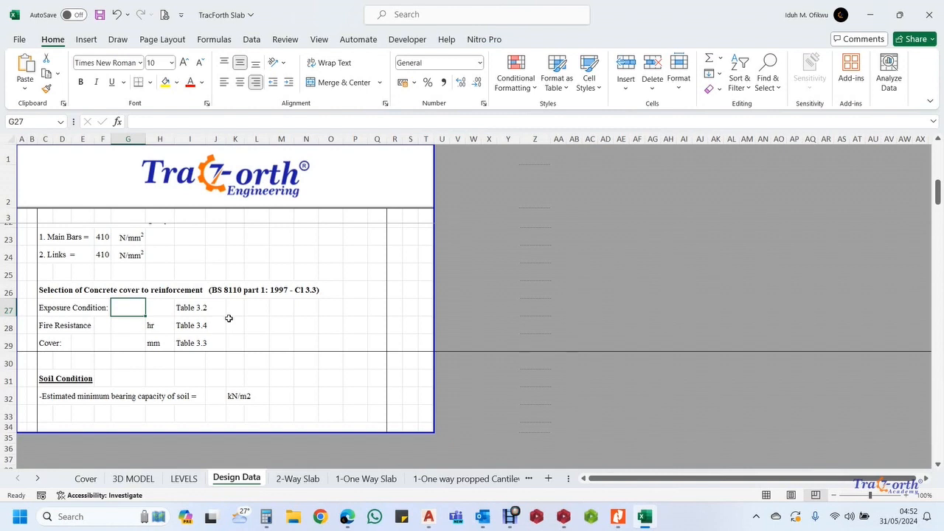
text(M)
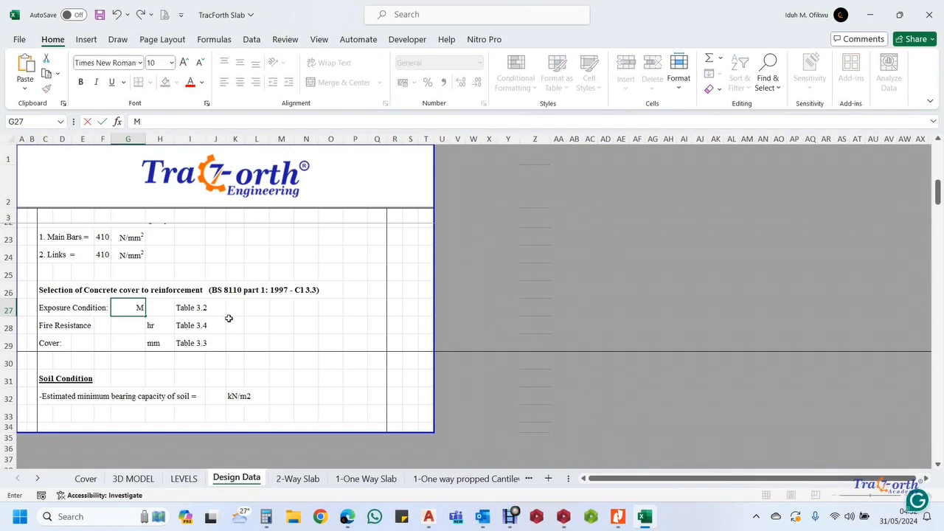
text(ild)
key(Return)
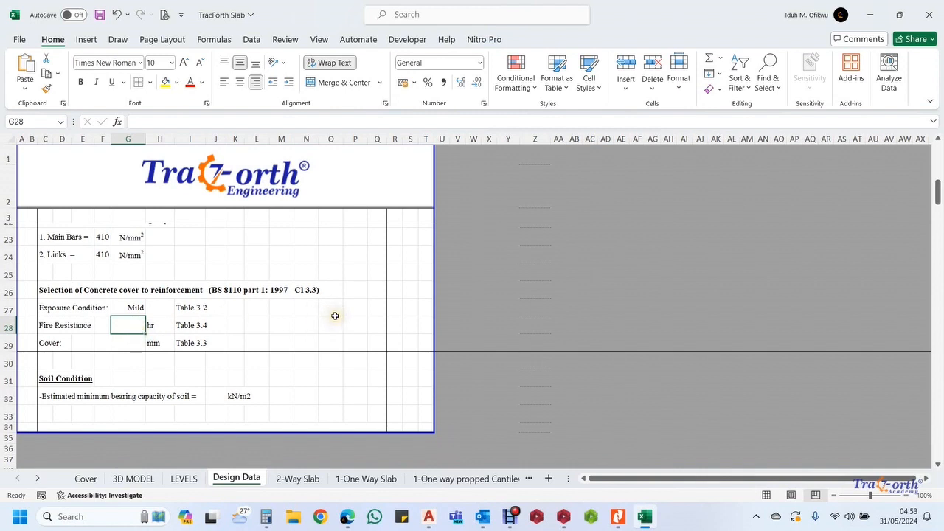
text(1)
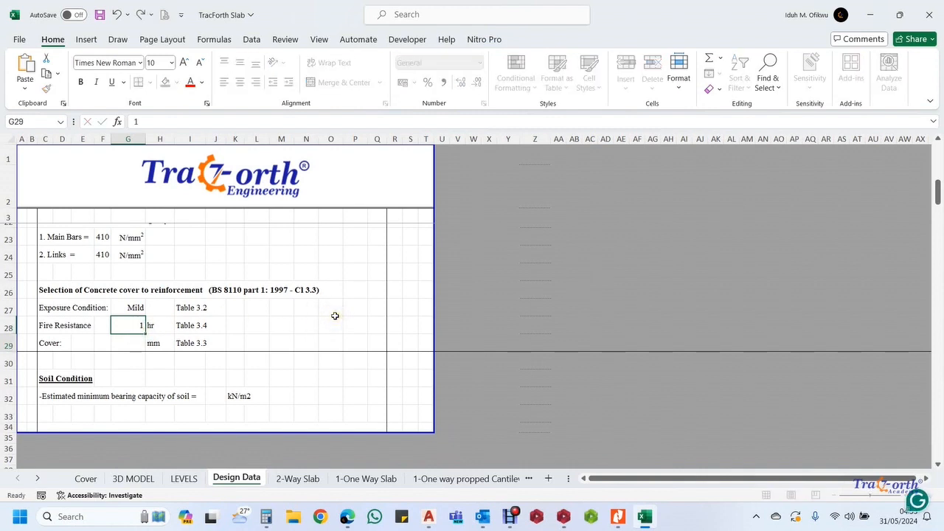
key(Return)
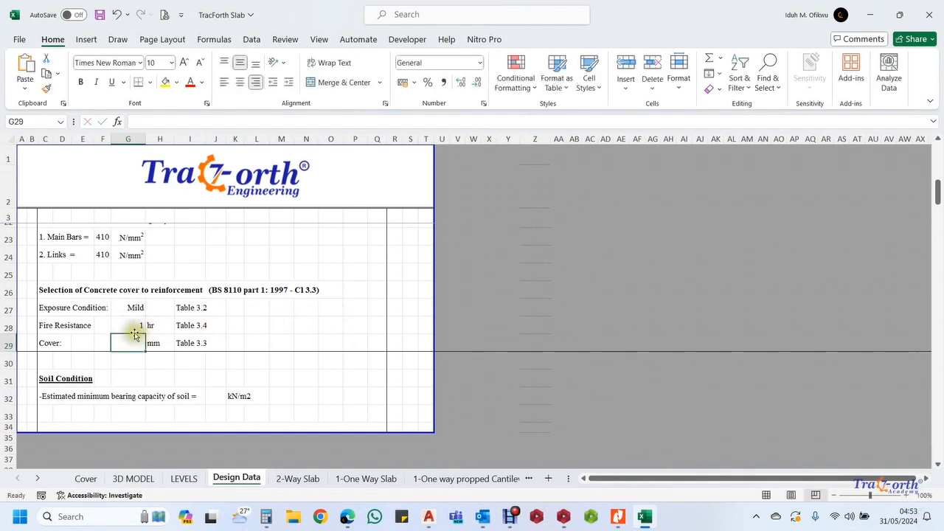
drag(131, 334, 133, 325)
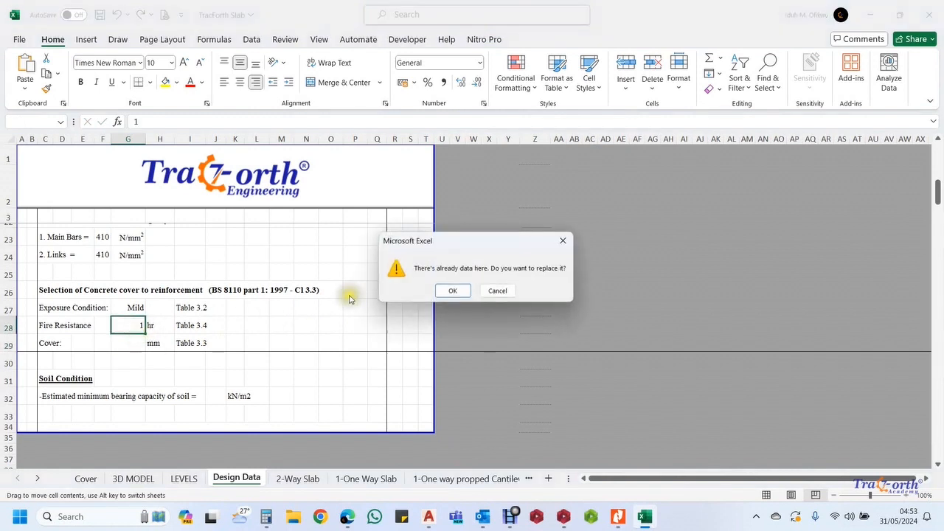
click(488, 293)
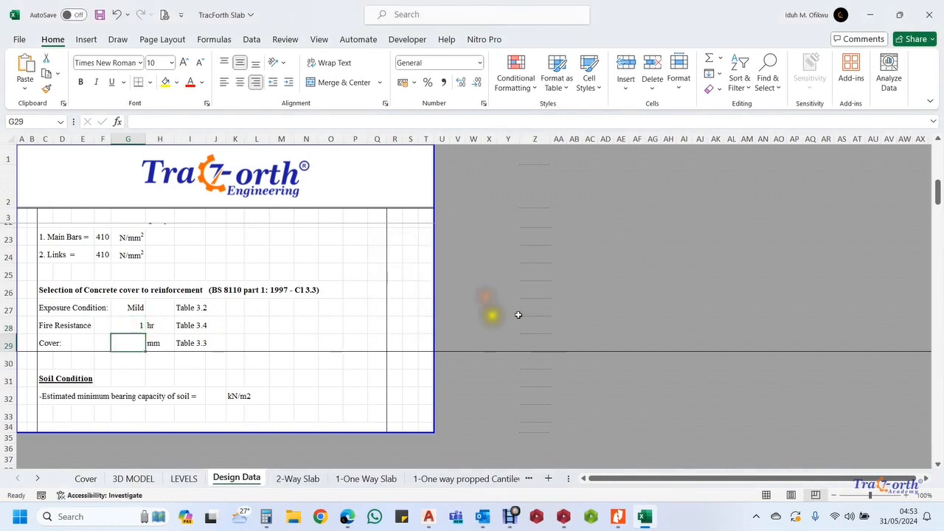
Set the fire resistance to 1.5 hr in the concrete cover selection section
click(125, 325)
text(1.5)
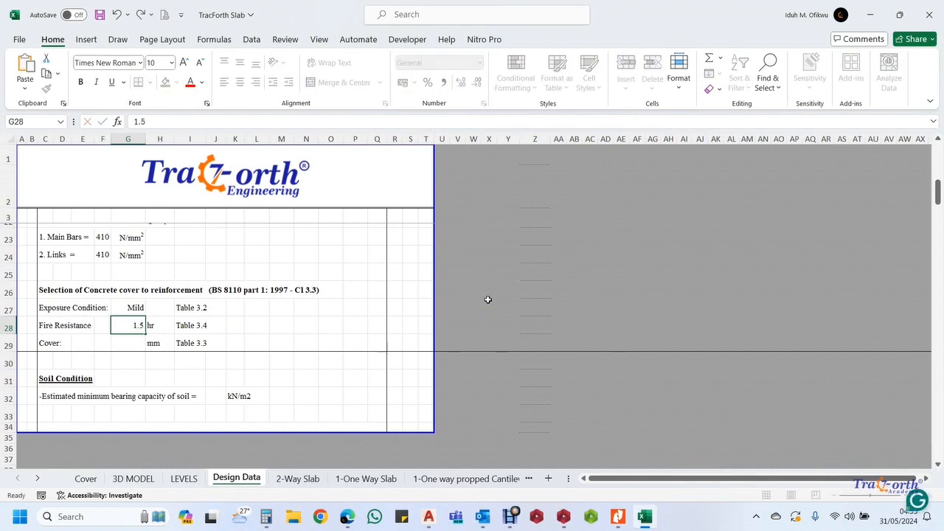
key(Return)
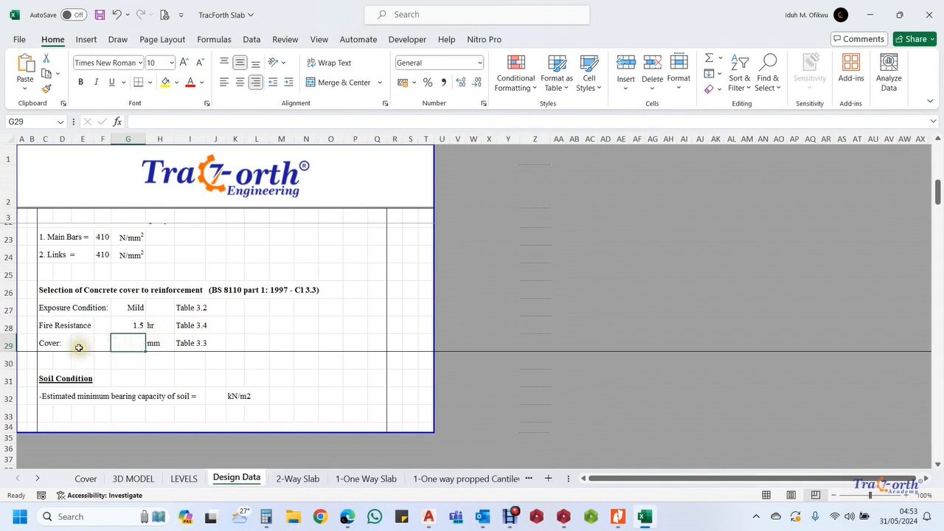
click(272, 323)
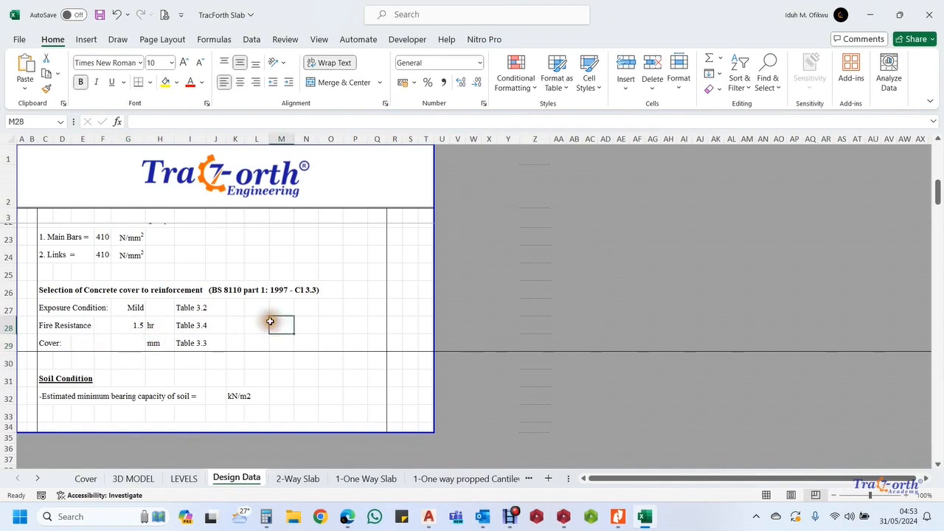
Set the concrete cover to reinforcement to 25 mm
click(132, 342)
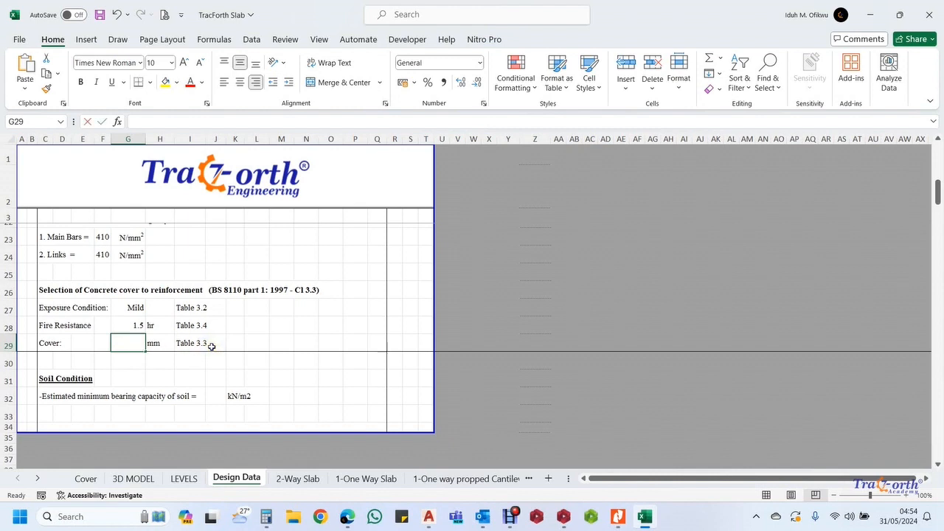
text(25)
key(Return)
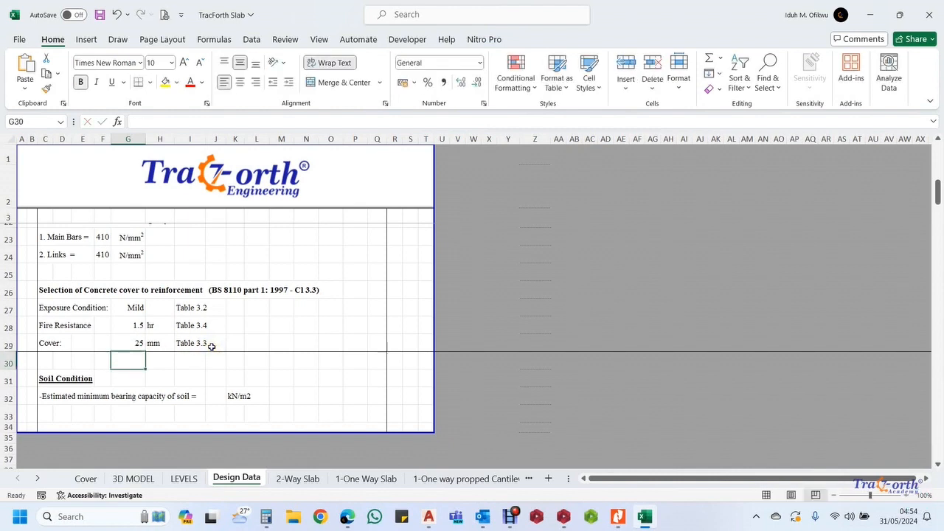
click(139, 342)
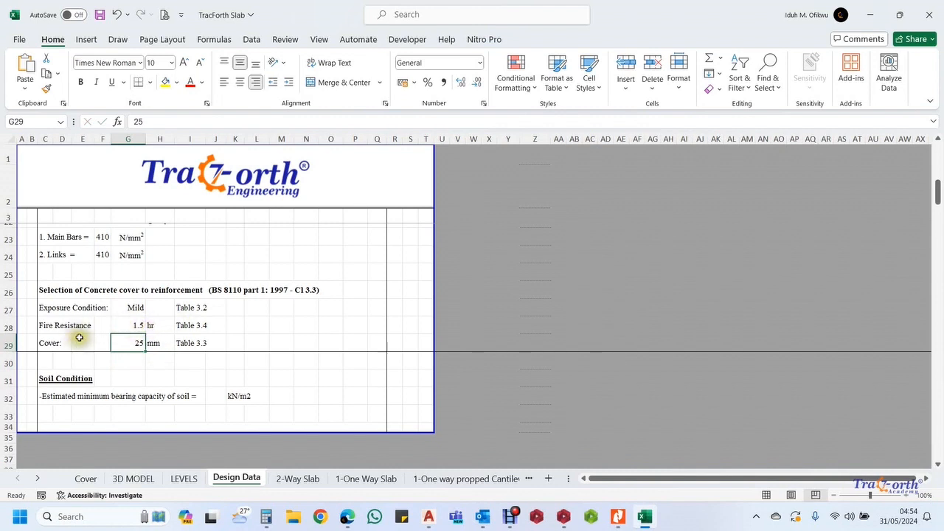
Review the concrete cover selection data, and examine the corner panel's span dimensions on the floor plan in AutoCAD
click(137, 310)
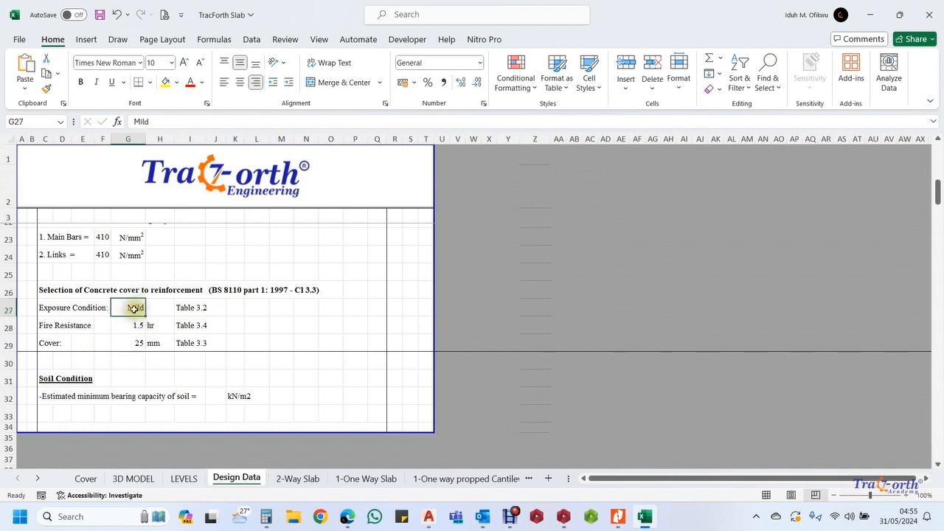
scroll(134, 310, down, 1)
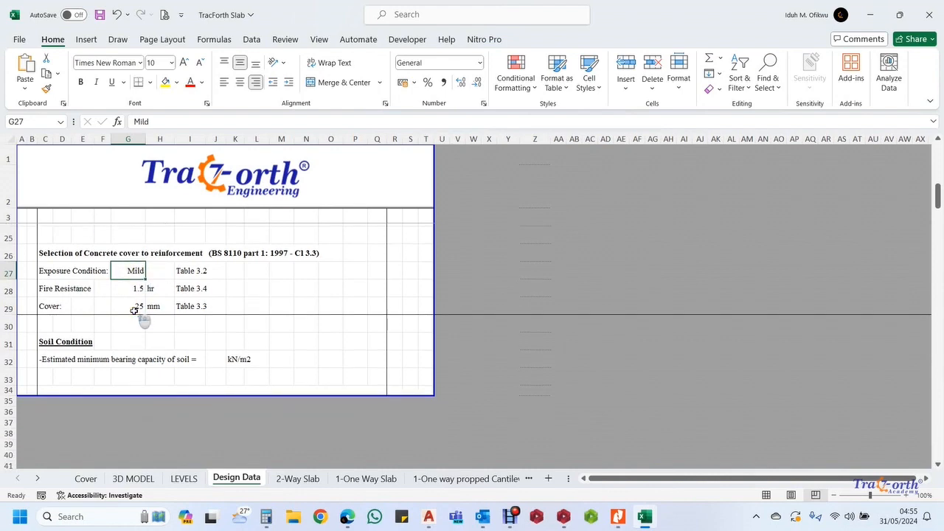
scroll(136, 314, up, 1)
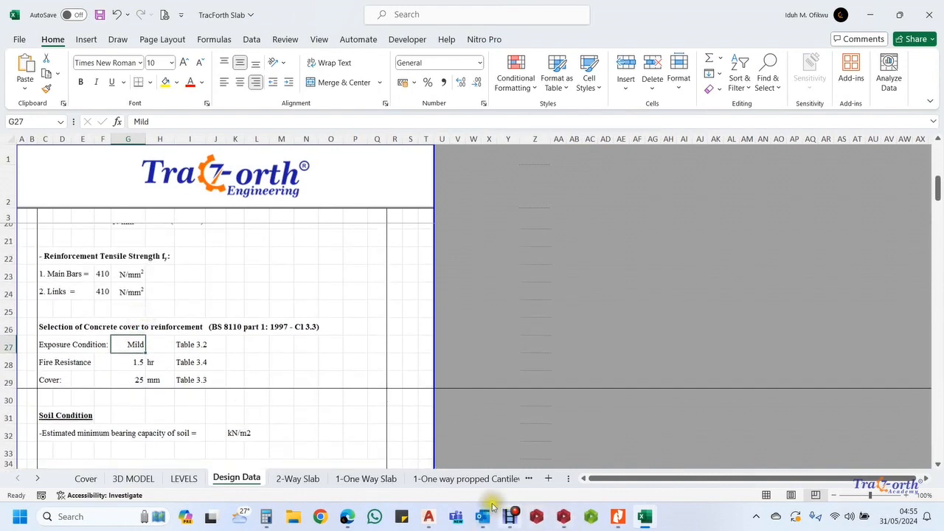
click(429, 519)
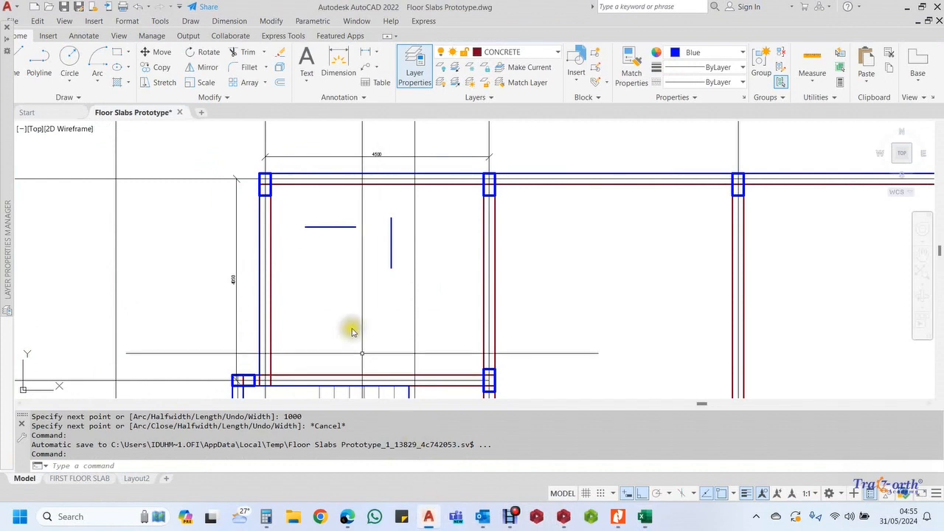
middle_drag(395, 137, 383, 146)
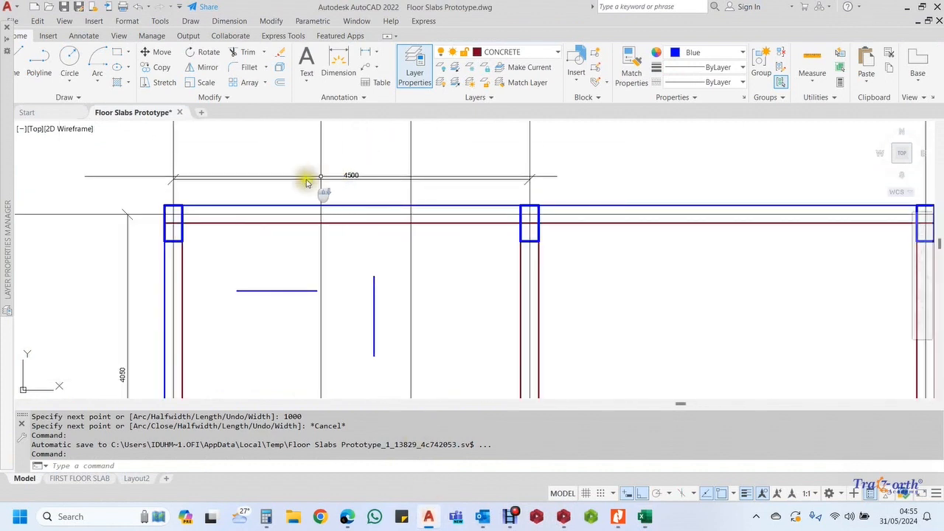
scroll(391, 175, down, 2)
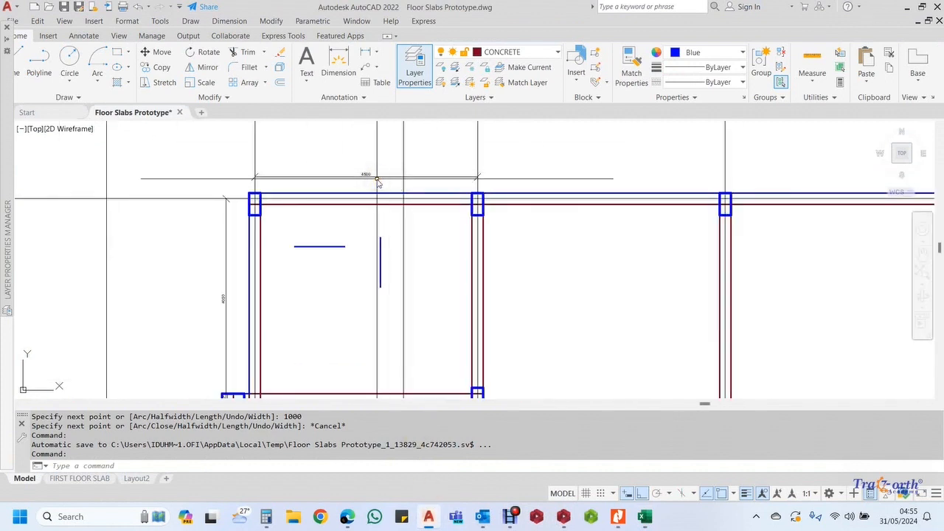
scroll(266, 264, up, 2)
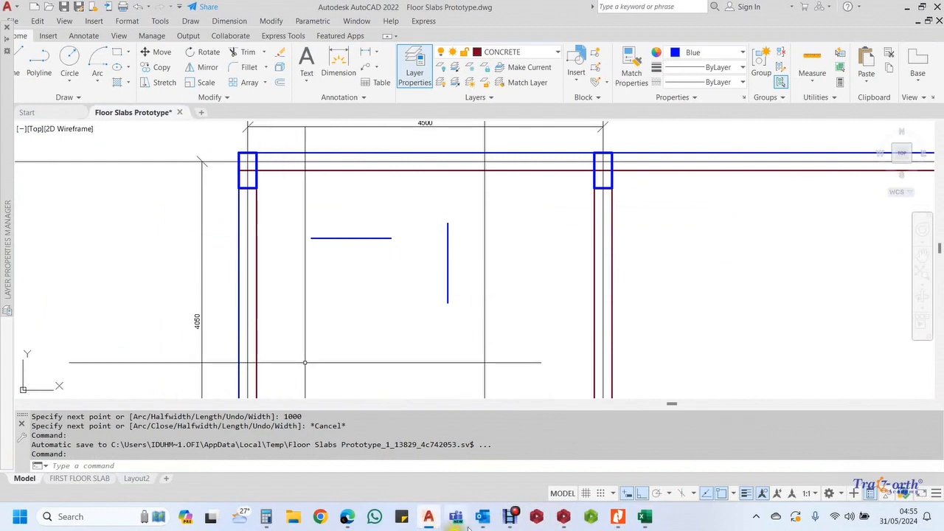
Switch to Excel and examine the first floor general arrangement and the Panel P1 diagram on the 2-Way Slab sheet
click(645, 518)
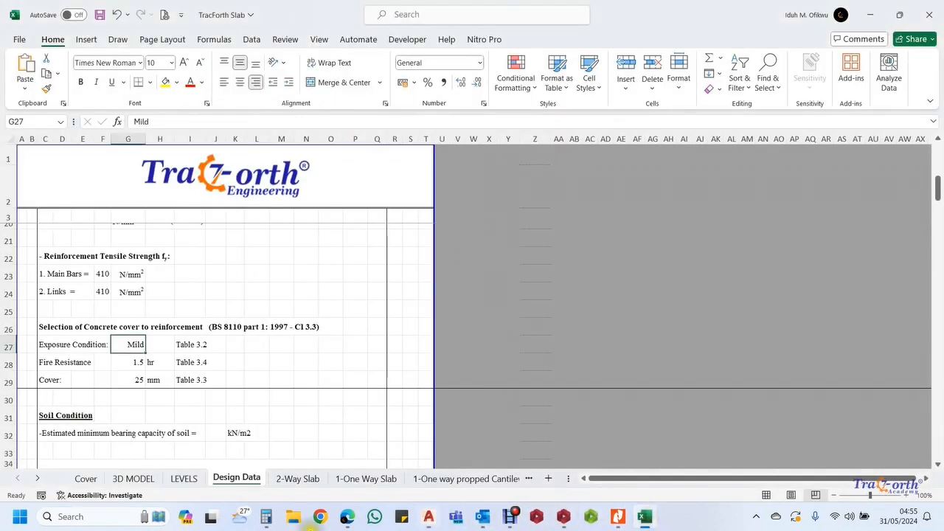
click(292, 478)
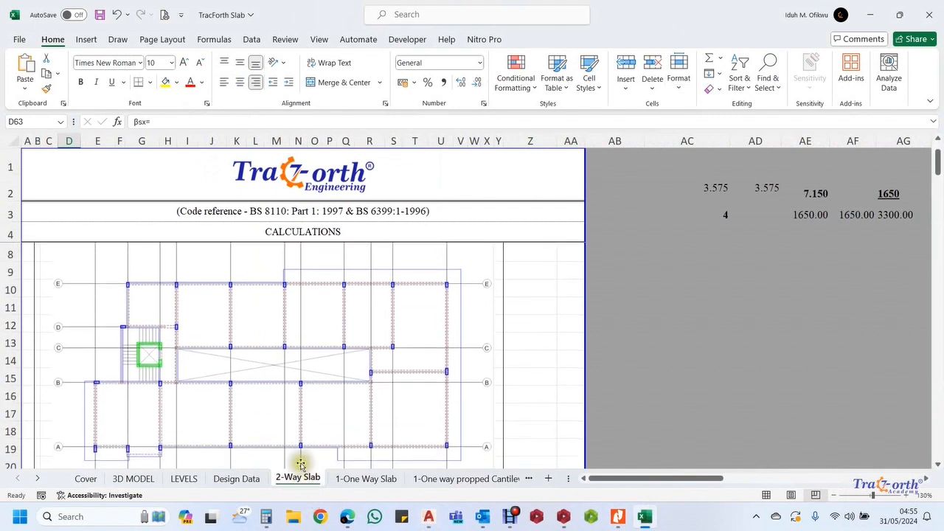
scroll(154, 325, up, 1)
scroll(154, 322, up, 1)
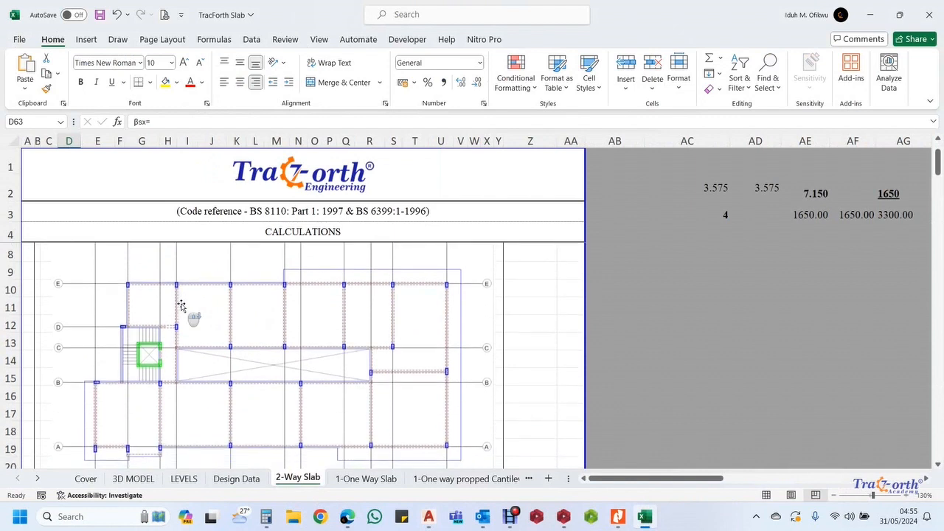
scroll(169, 310, down, 2)
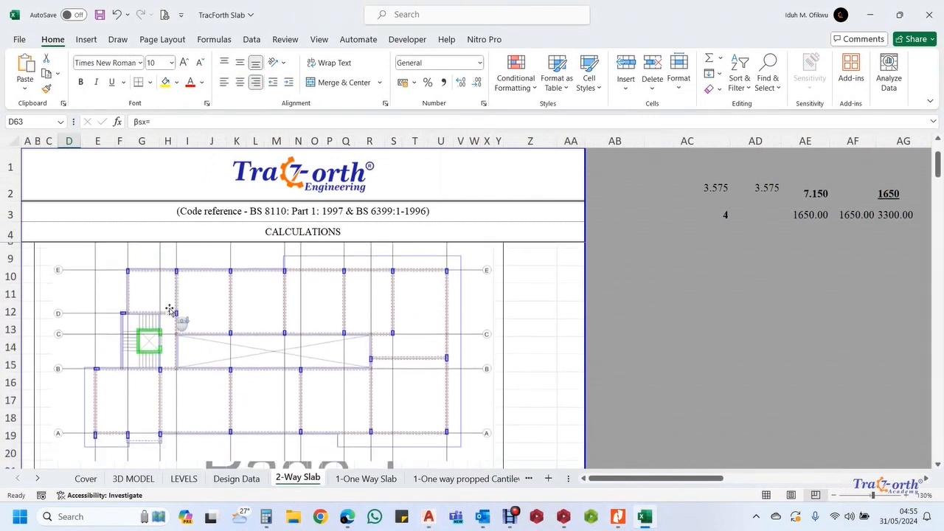
scroll(177, 347, down, 1)
scroll(178, 362, up, 1)
scroll(170, 356, up, 2)
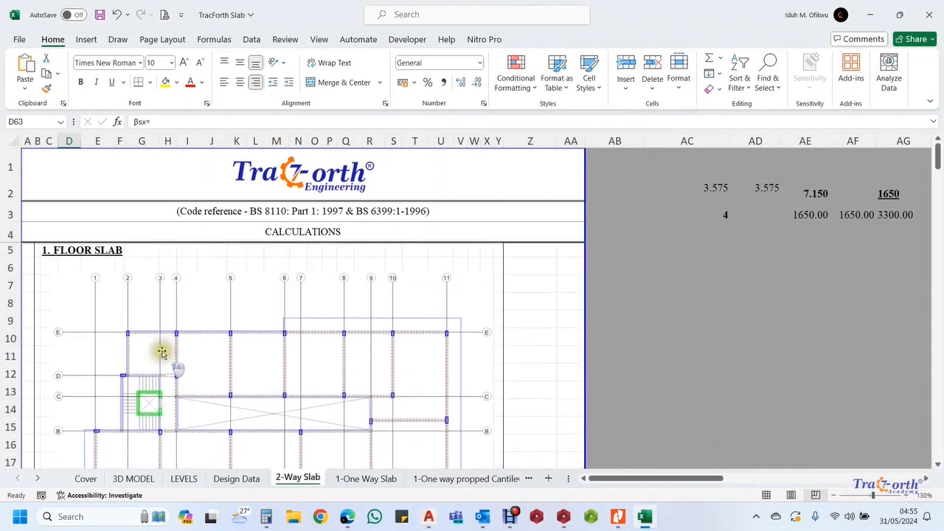
scroll(184, 365, down, 1)
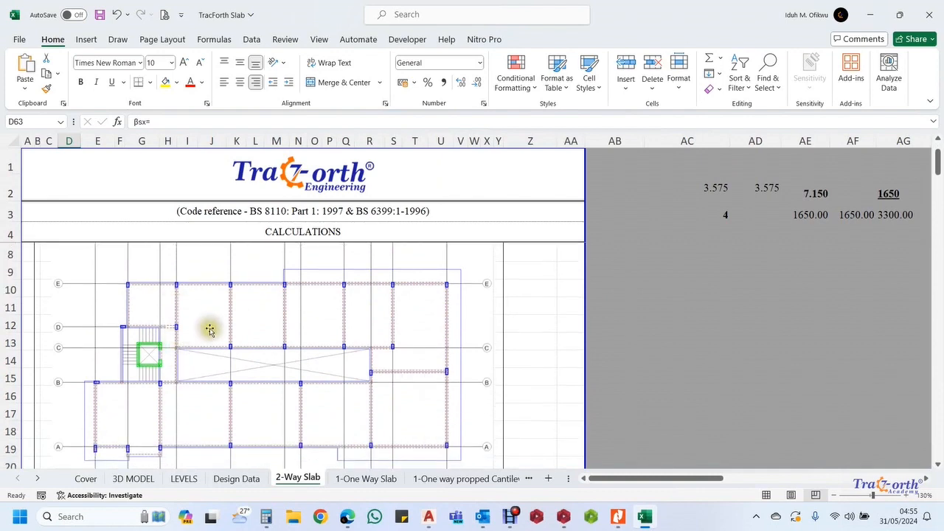
scroll(174, 350, down, 2)
scroll(171, 347, down, 5)
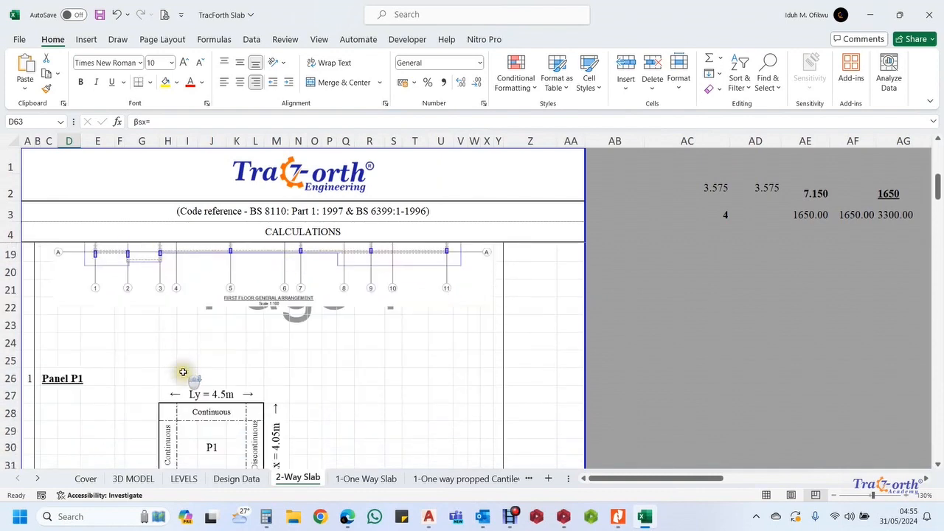
scroll(175, 371, up, 1)
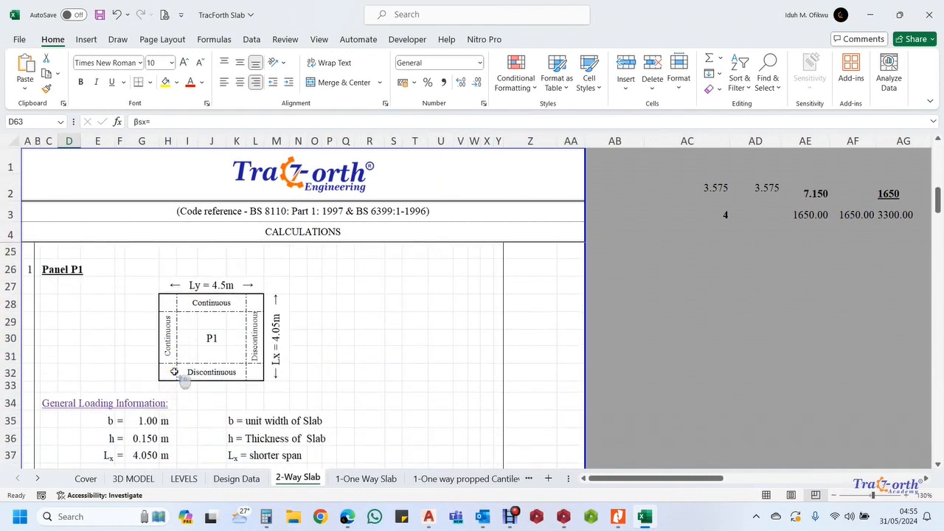
Switch to AutoCAD and examine the corner slab panel between gridlines 2–4 and D–E together with its adjoining panels for edge continuity
click(429, 516)
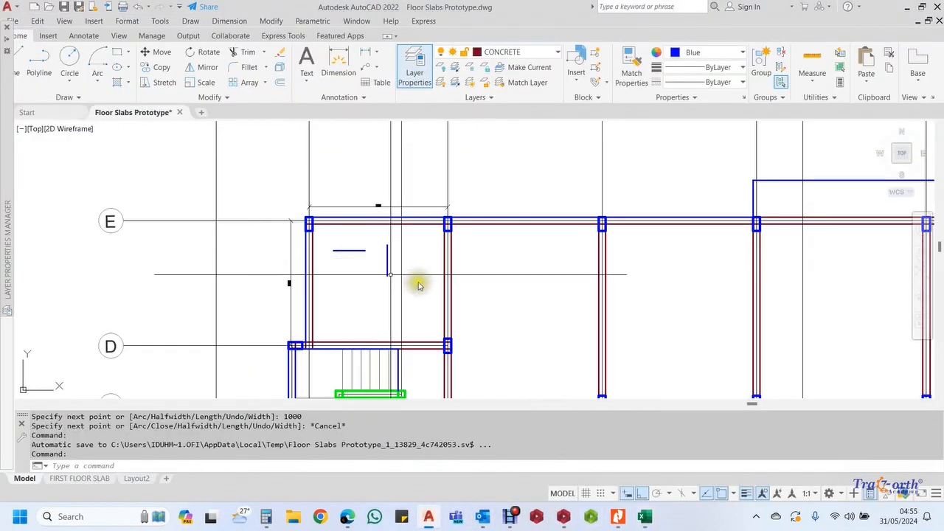
mouse_move(420, 280)
middle_down()
mouse_move(301, 249)
mouse_move(236, 246)
middle_up()
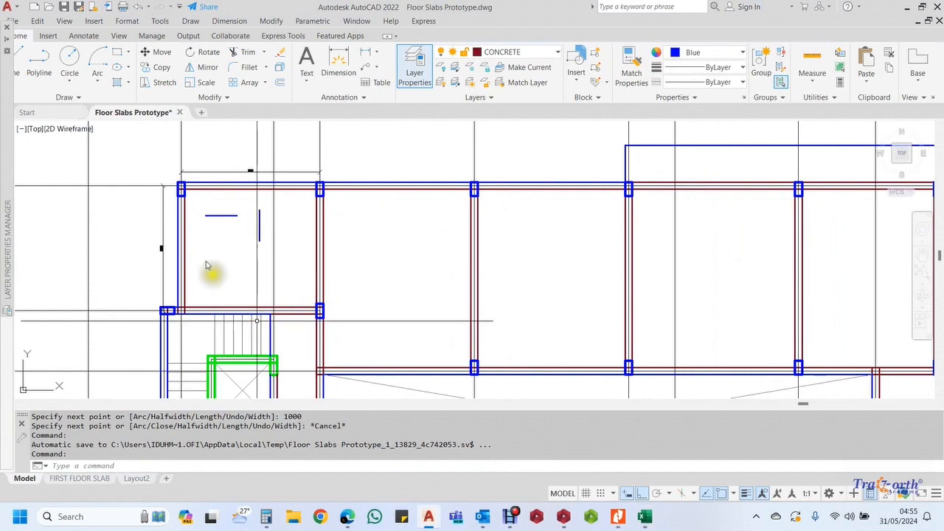
middle_drag(363, 255, 305, 260)
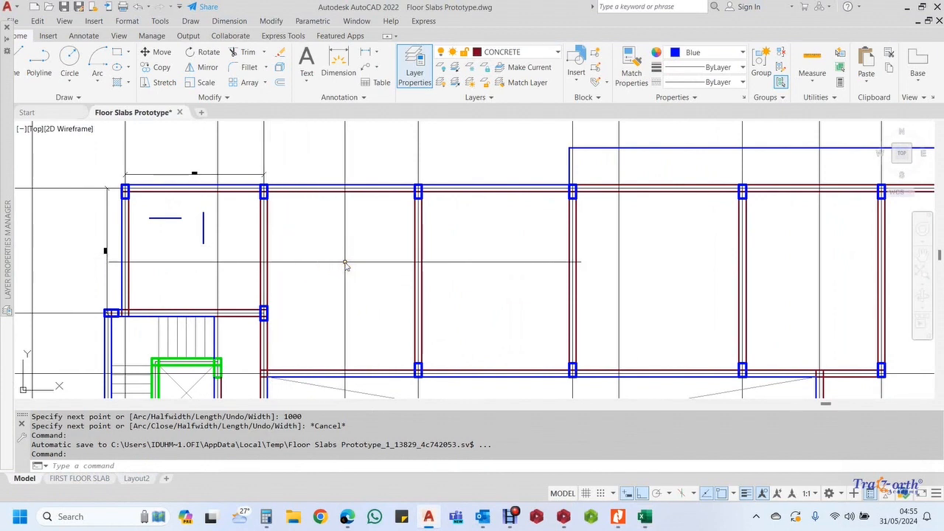
middle_drag(350, 274, 343, 275)
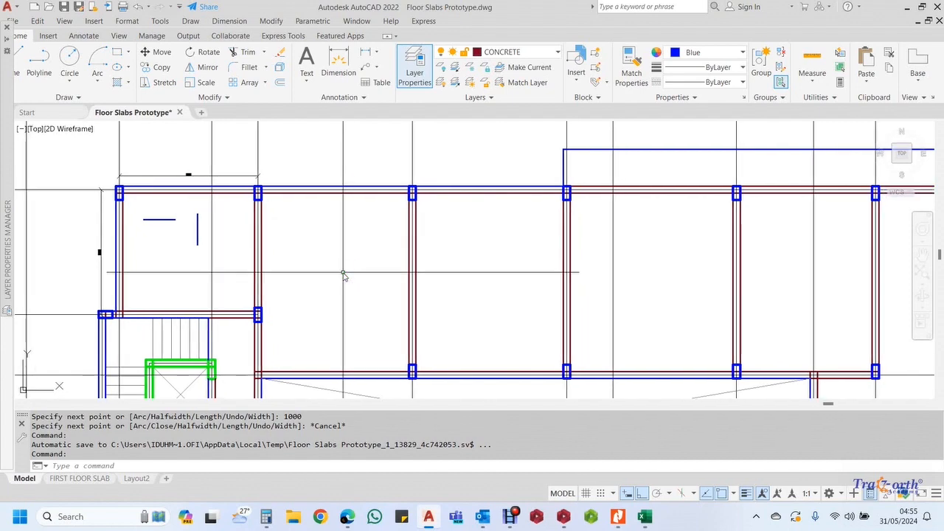
scroll(343, 275, down, 4)
scroll(460, 235, up, 2)
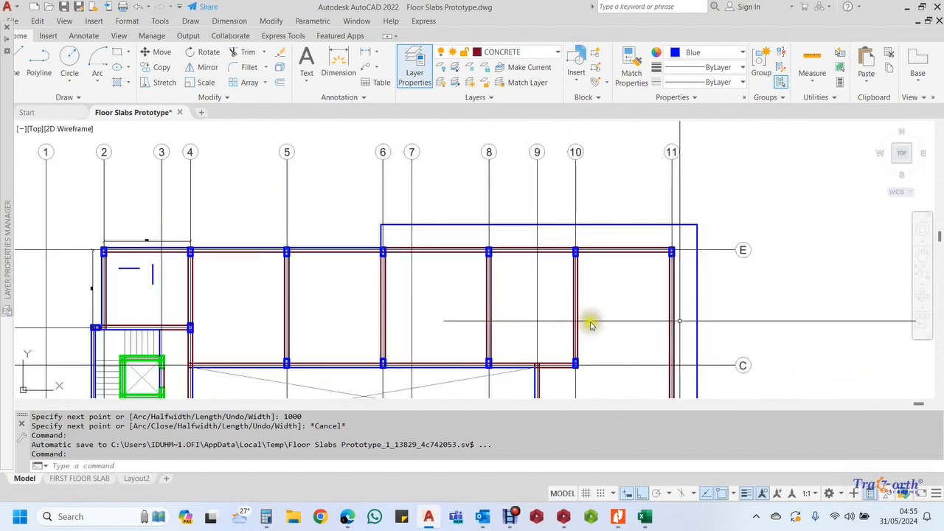
middle_drag(253, 301, 356, 248)
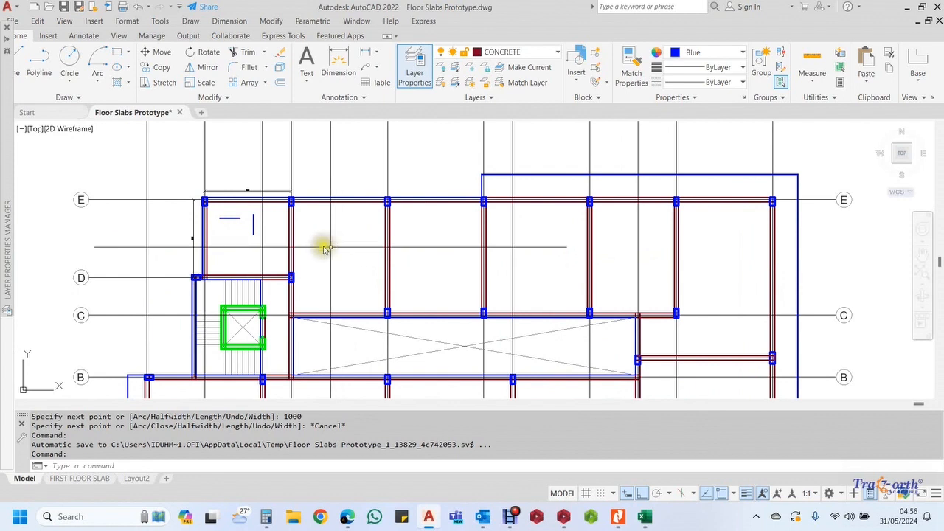
scroll(314, 236, up, 2)
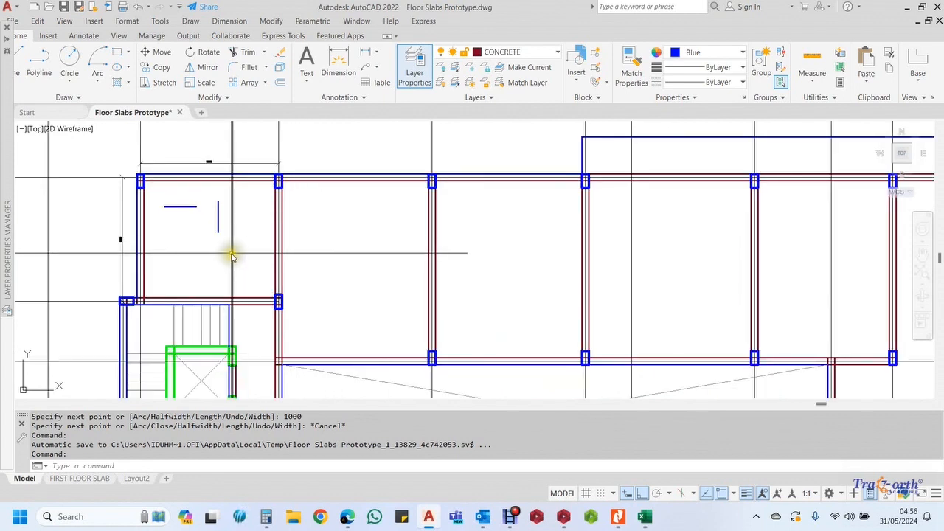
mouse_move(231, 256)
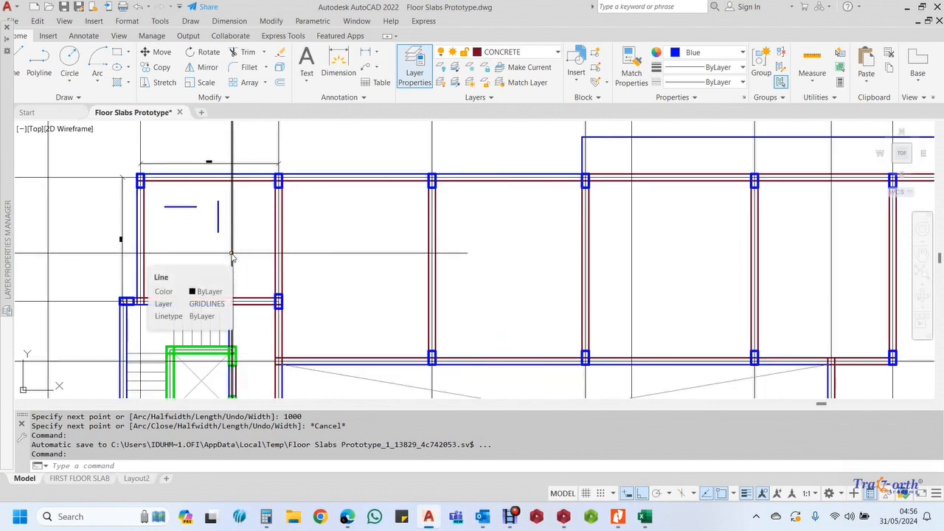
scroll(232, 256, up, 2)
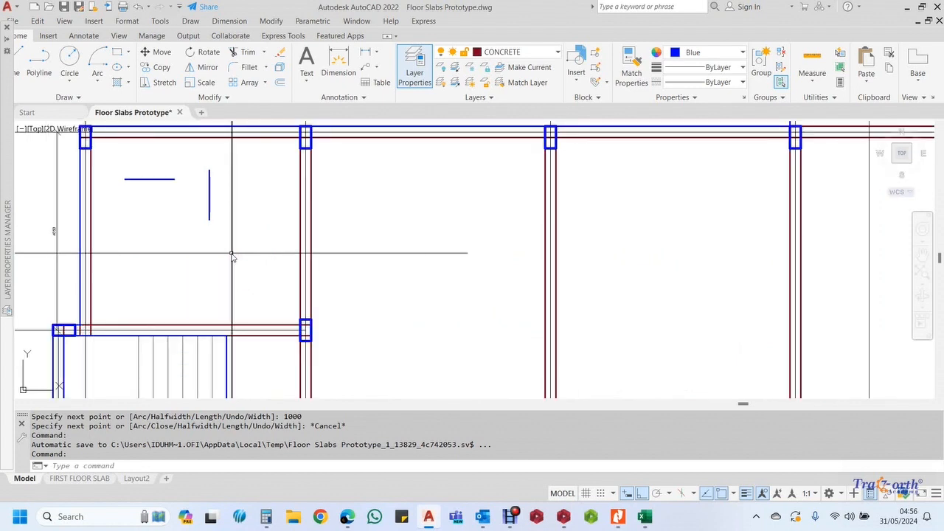
scroll(231, 256, down, 2)
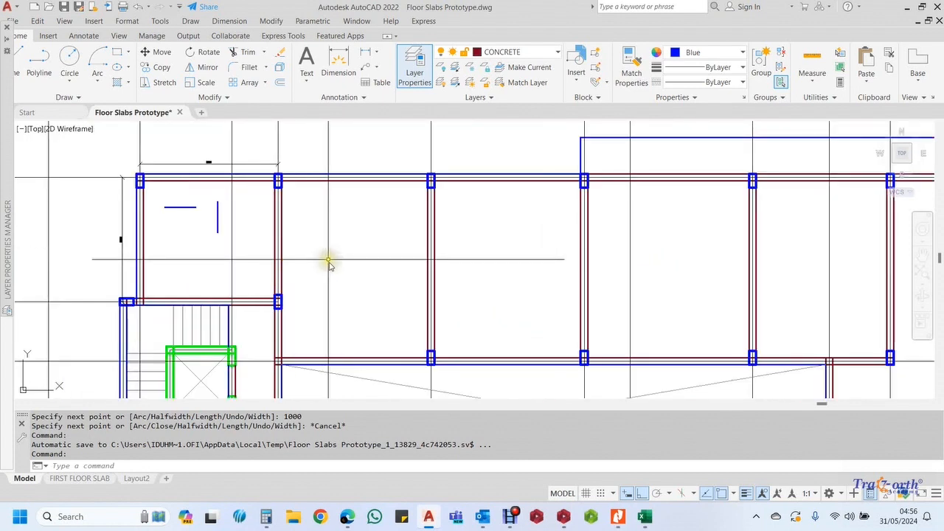
scroll(198, 260, up, 2)
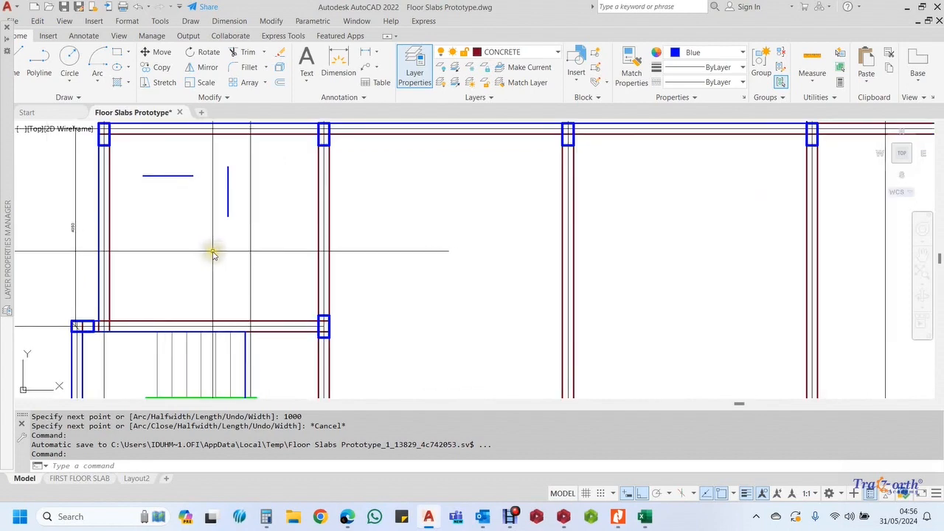
scroll(213, 253, down, 2)
middle_drag(343, 274, 186, 253)
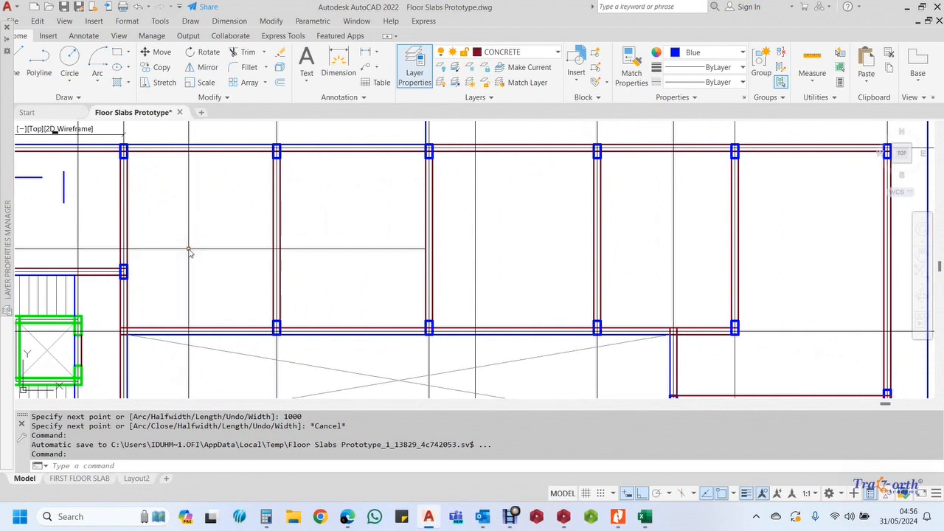
middle_drag(189, 253, 303, 274)
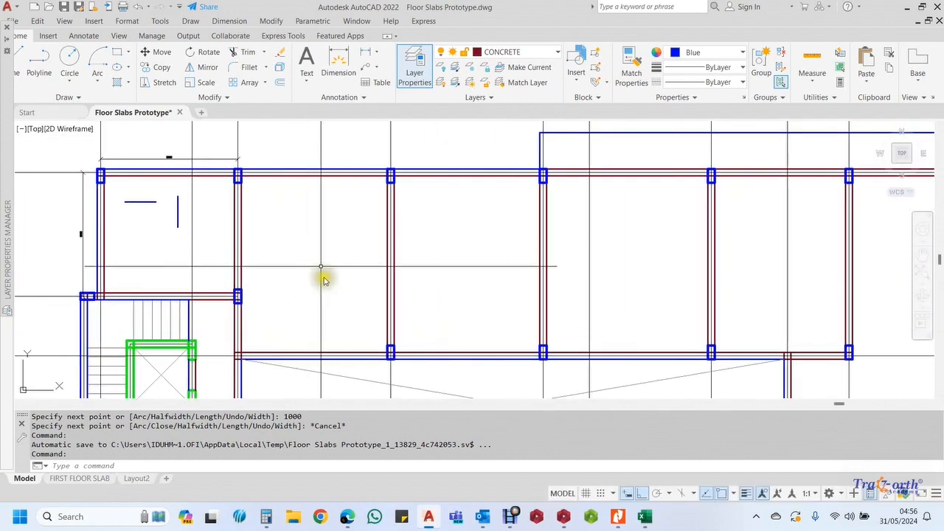
scroll(321, 267, up, 2)
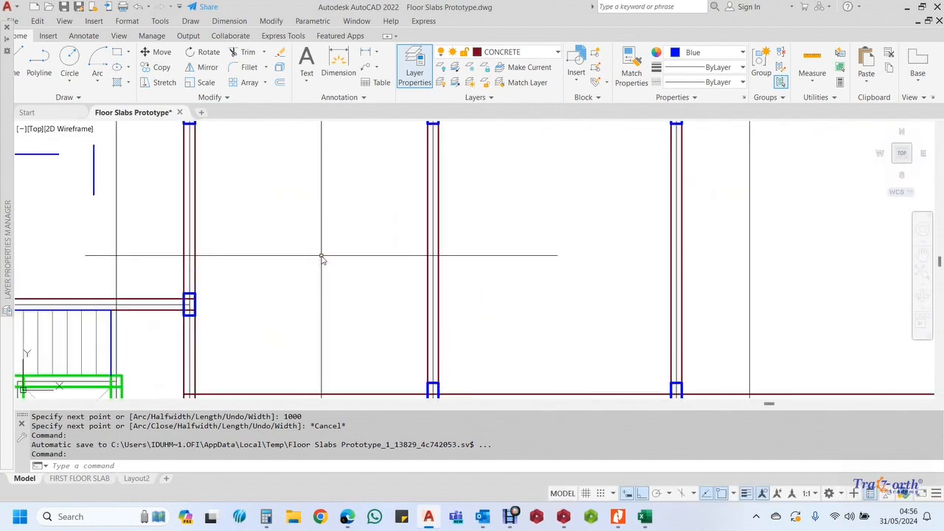
scroll(360, 257, down, 4)
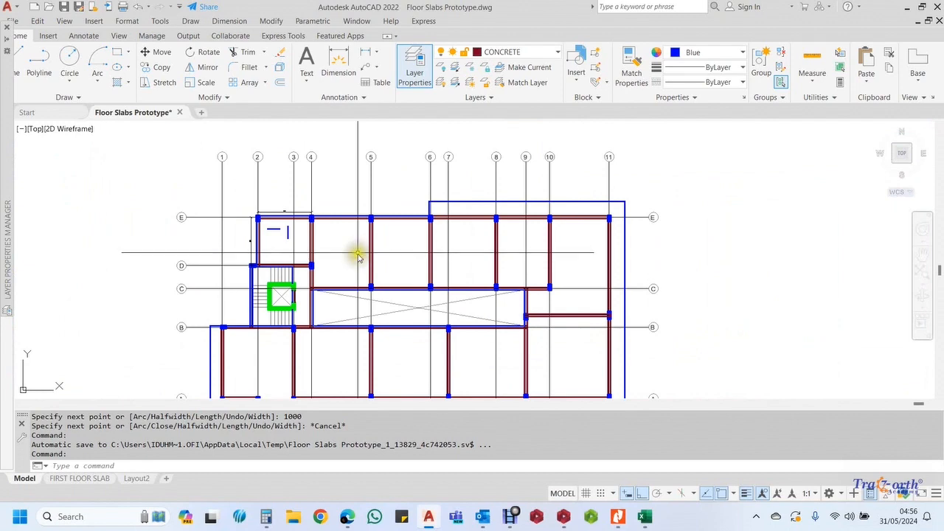
middle_drag(361, 257, 344, 215)
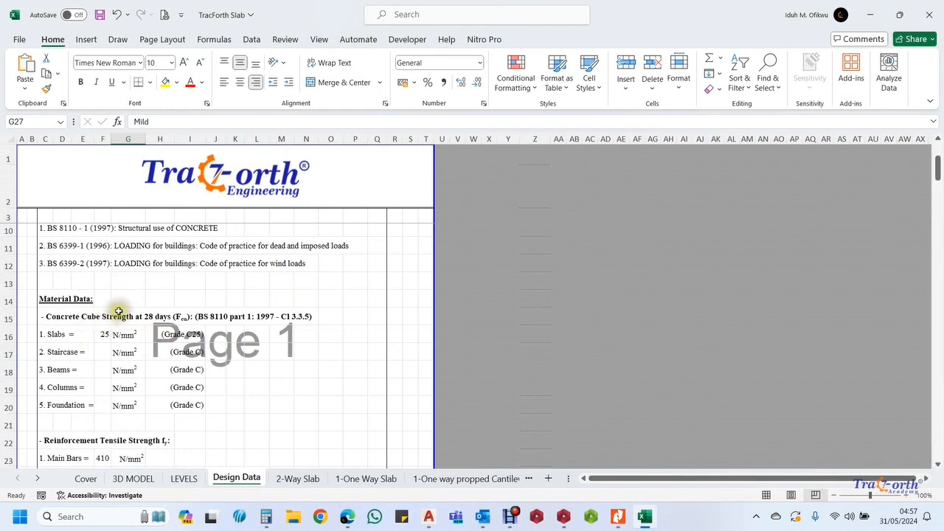
Check the slab concrete strength in Excel's Design Data sheet and view the Panel P1 diagram on the 2-Way Slab sheet
scroll(65, 253, up, 1)
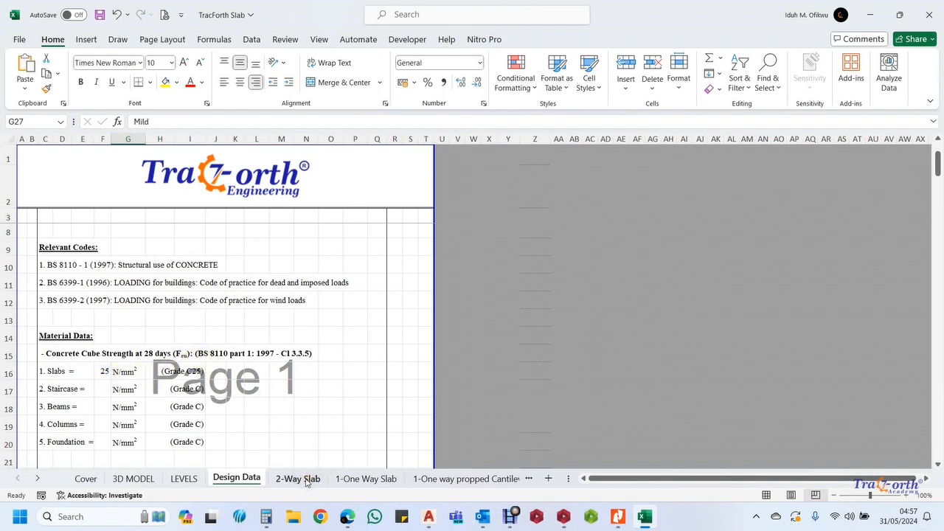
click(104, 373)
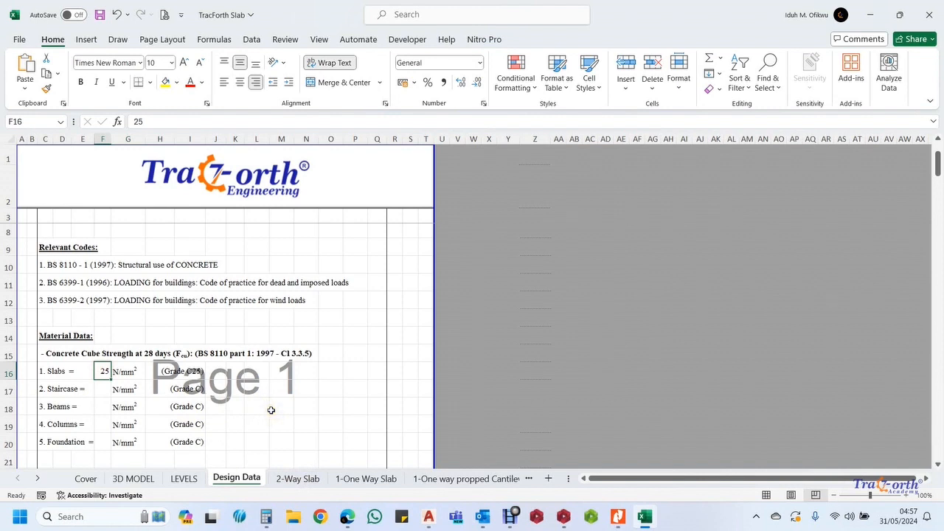
click(296, 479)
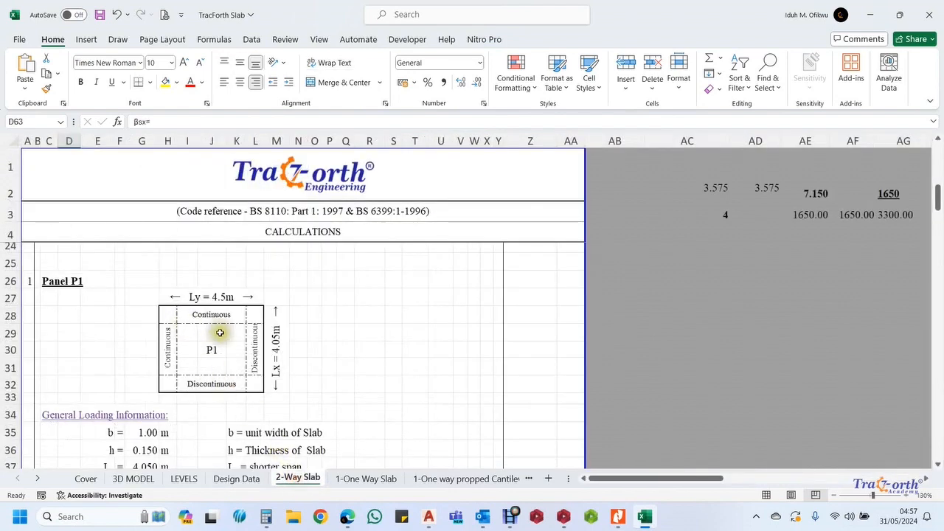
scroll(222, 373, up, 1)
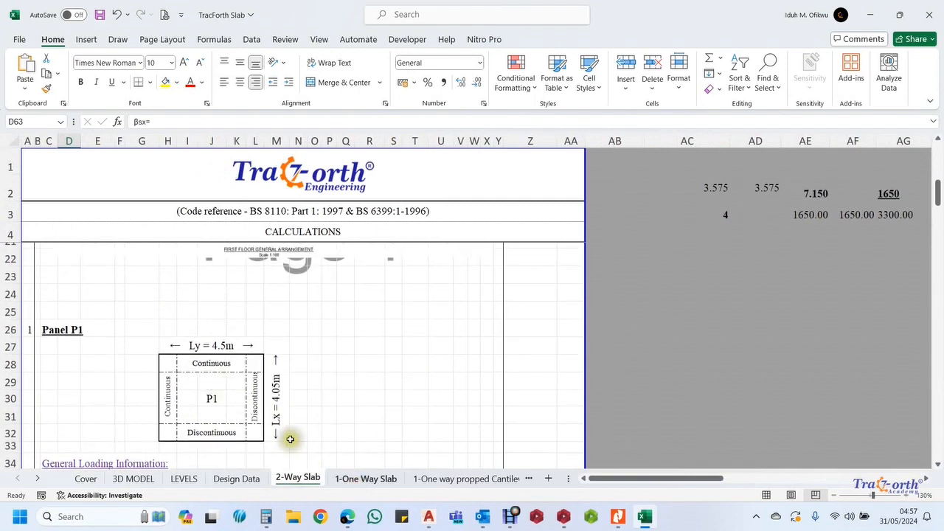
Compare the first floor general arrangement with the Panel P1 diagram and inspect its left and top edge continuity cells
scroll(211, 337, up, 3)
scroll(139, 286, up, 2)
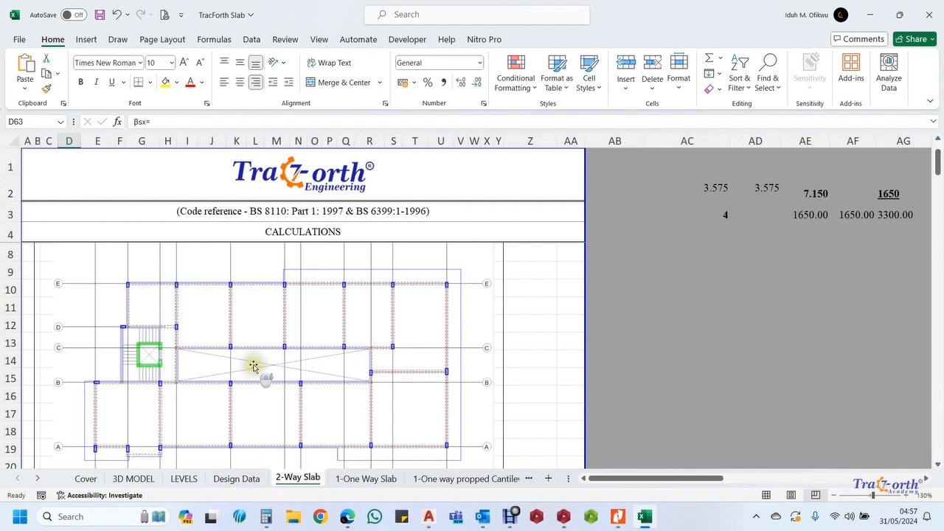
scroll(254, 366, down, 3)
scroll(254, 366, down, 2)
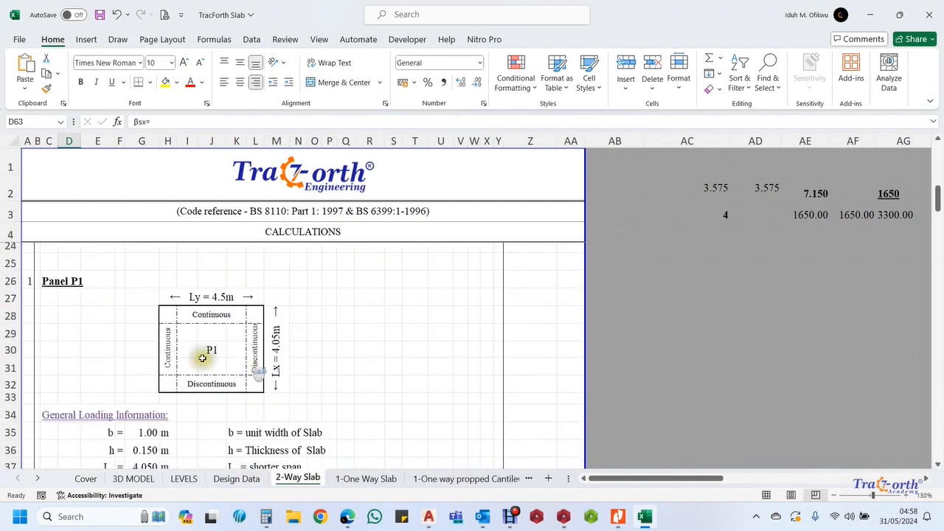
click(169, 335)
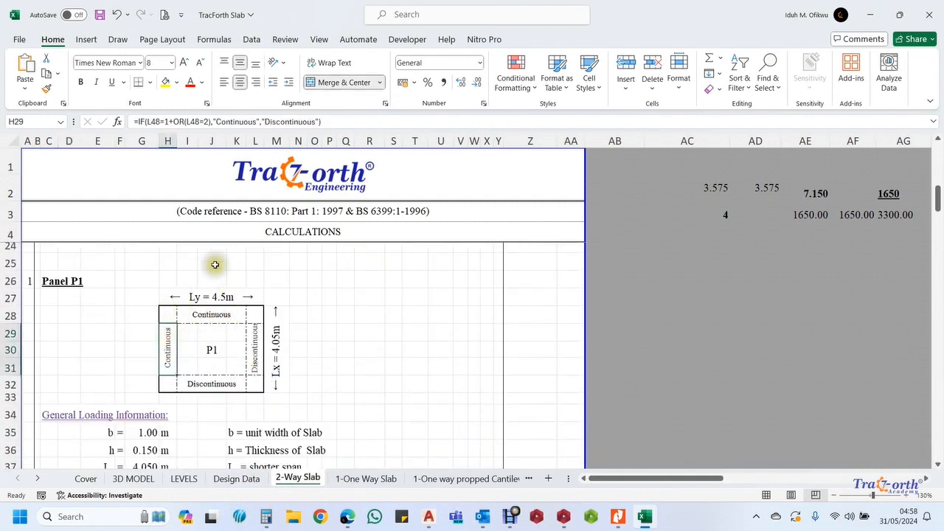
click(215, 314)
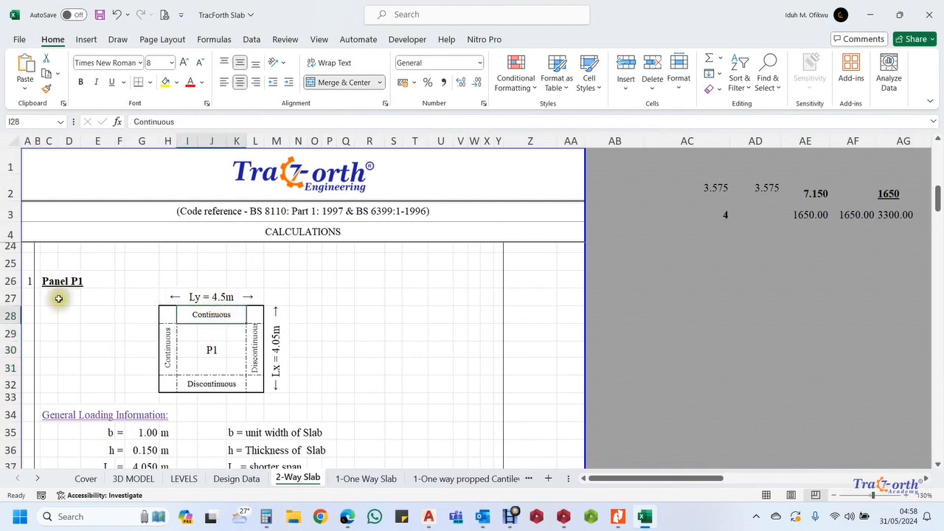
click(299, 332)
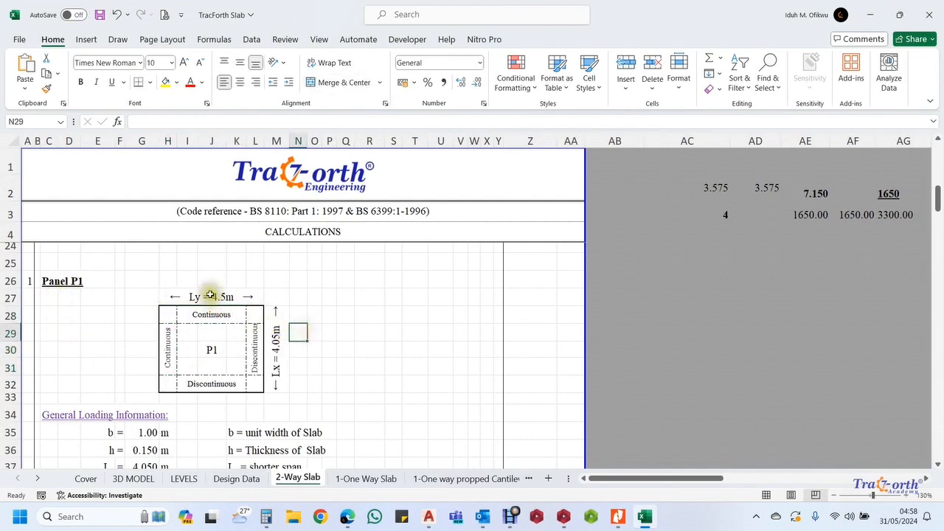
Review Panel P1's general loading information, checking the unit width b and slab thickness h cells
scroll(194, 329, down, 3)
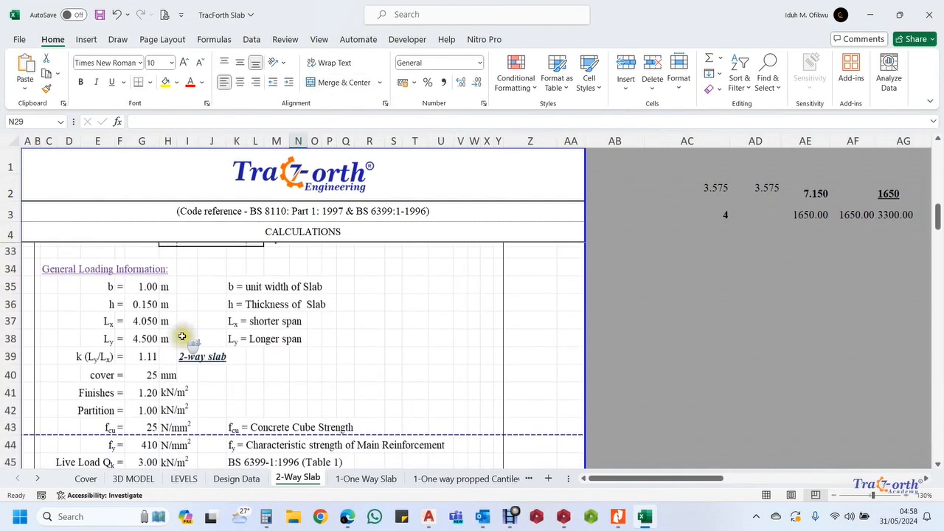
click(146, 286)
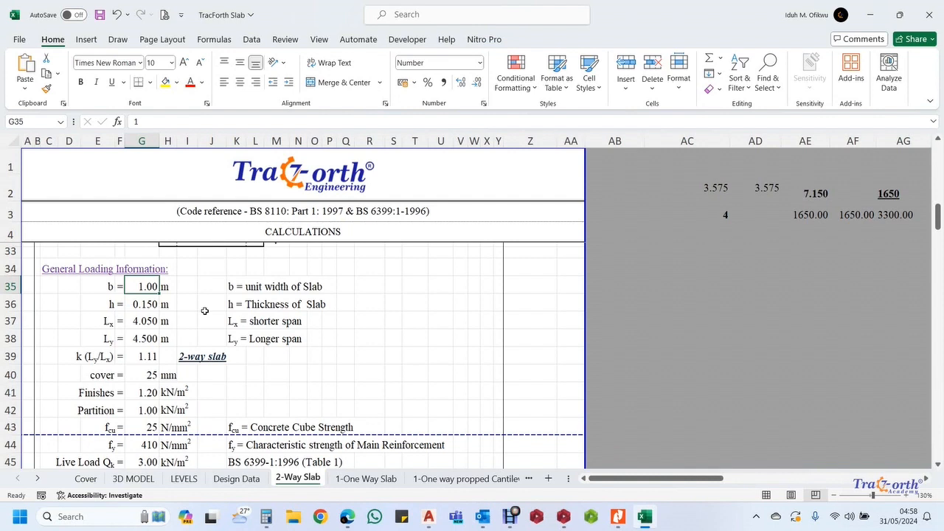
click(148, 304)
click(147, 286)
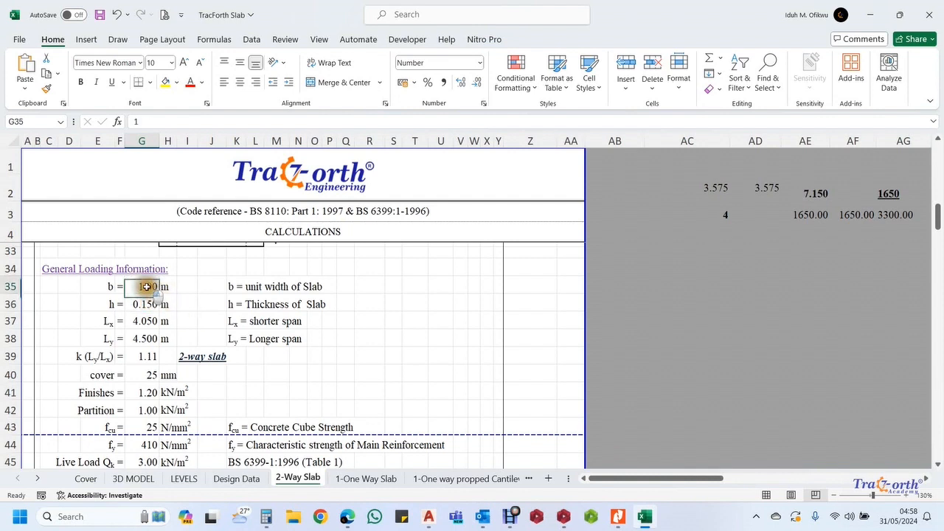
click(148, 304)
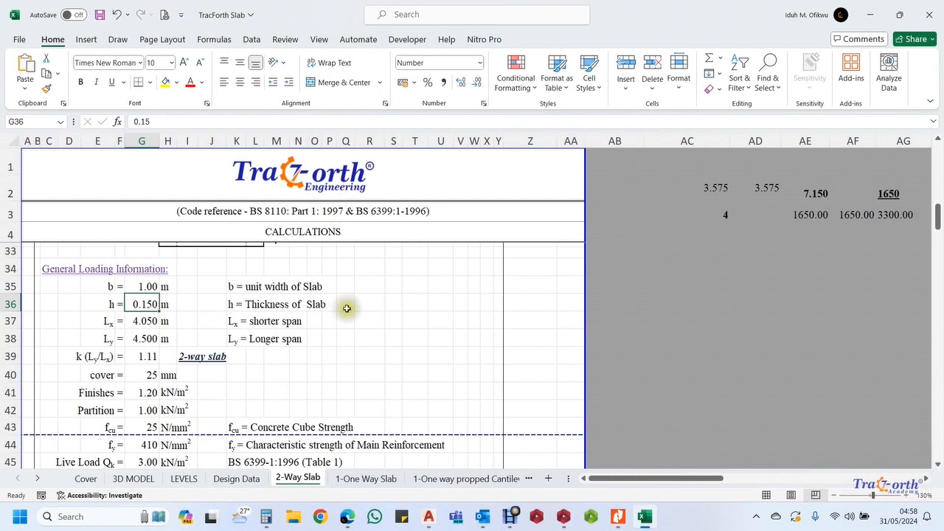
Set Panel P1's shorter span Lx to 4.05 m and longer span Ly to 4.5 m
click(145, 321)
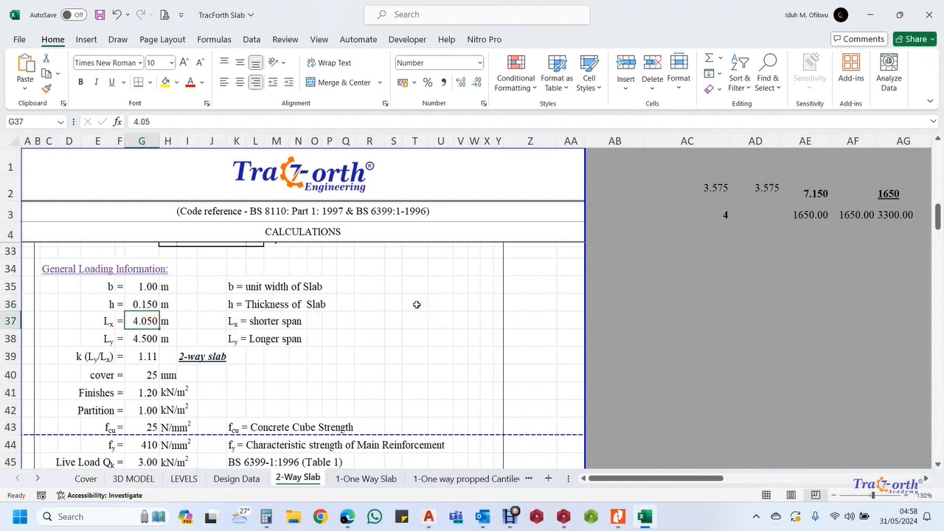
text(4.05)
key(Return)
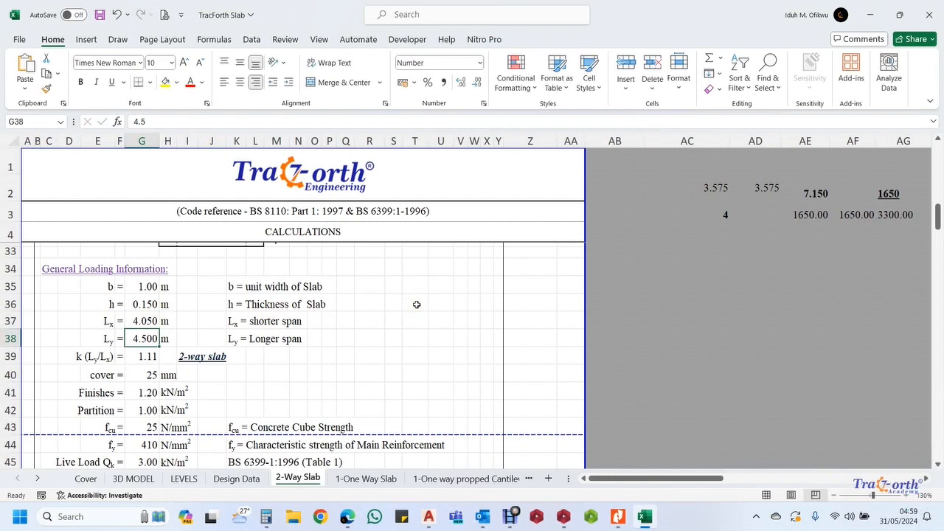
text(4)
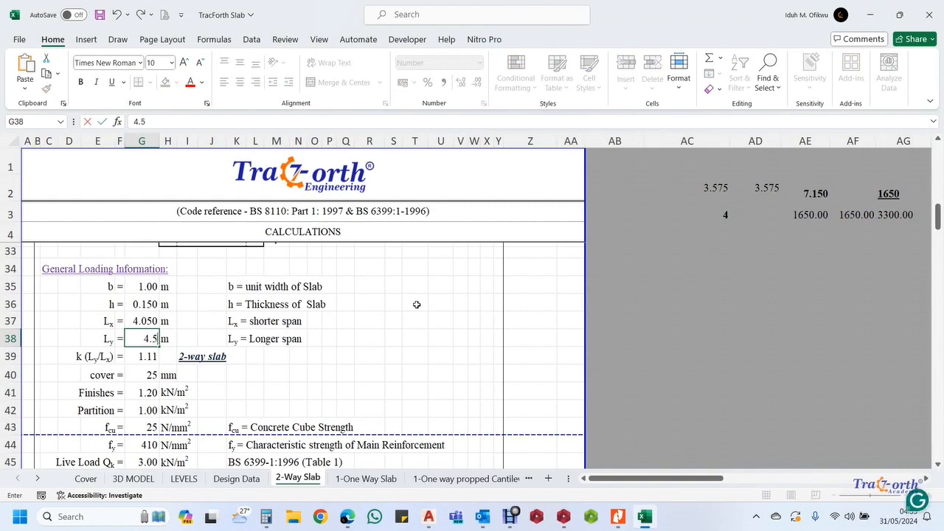
text(.5)
key(Return)
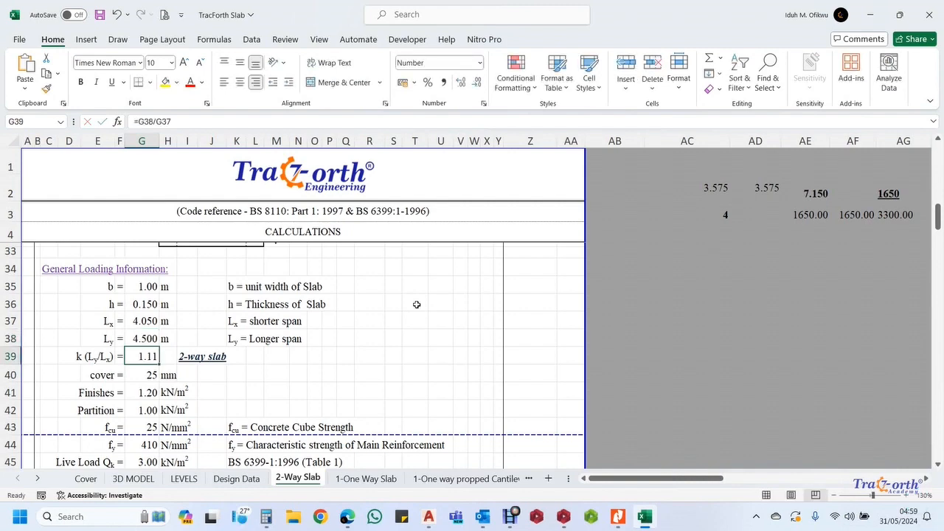
Switch to AutoCAD and examine the corner panel's existing span dimensions and the adjoining panel along gridline E
mouse_move(431, 520)
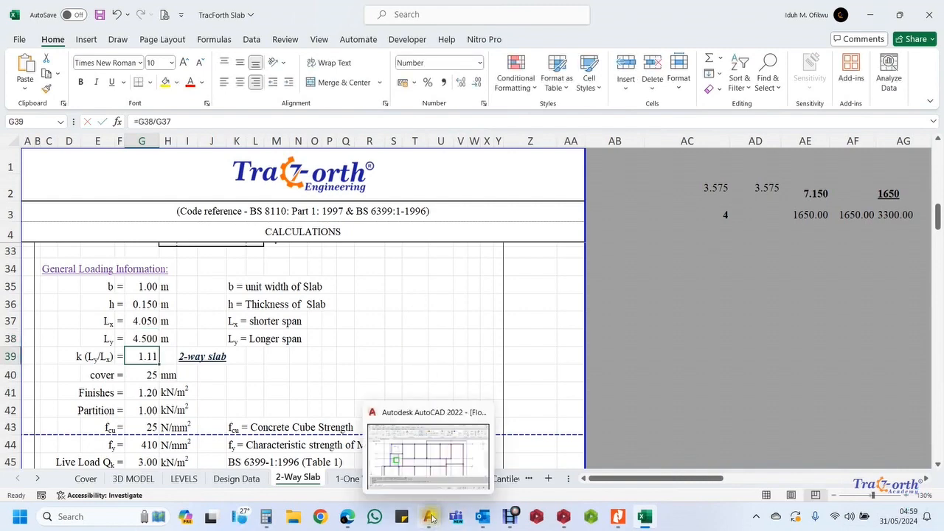
click(421, 460)
scroll(184, 220, up, 5)
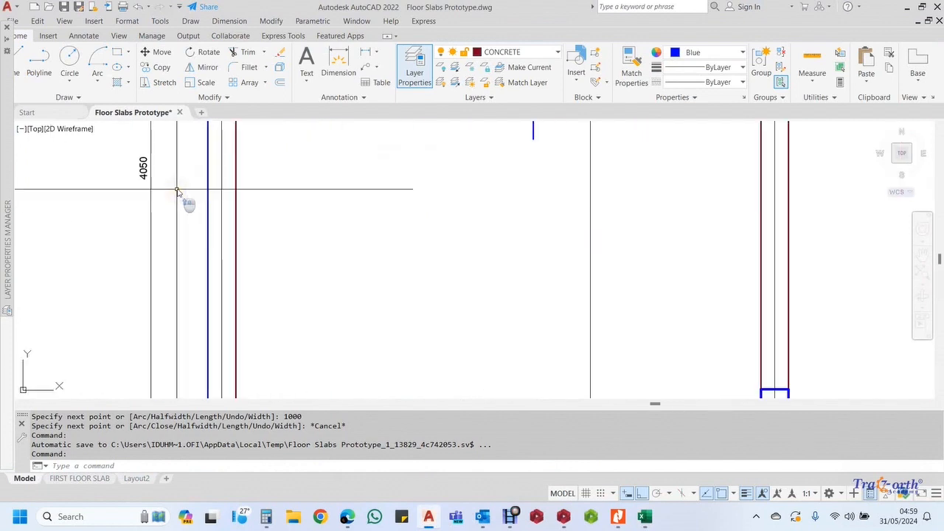
scroll(162, 291, down, 2)
scroll(164, 299, down, 2)
middle_drag(334, 296, 275, 224)
scroll(140, 160, up, 3)
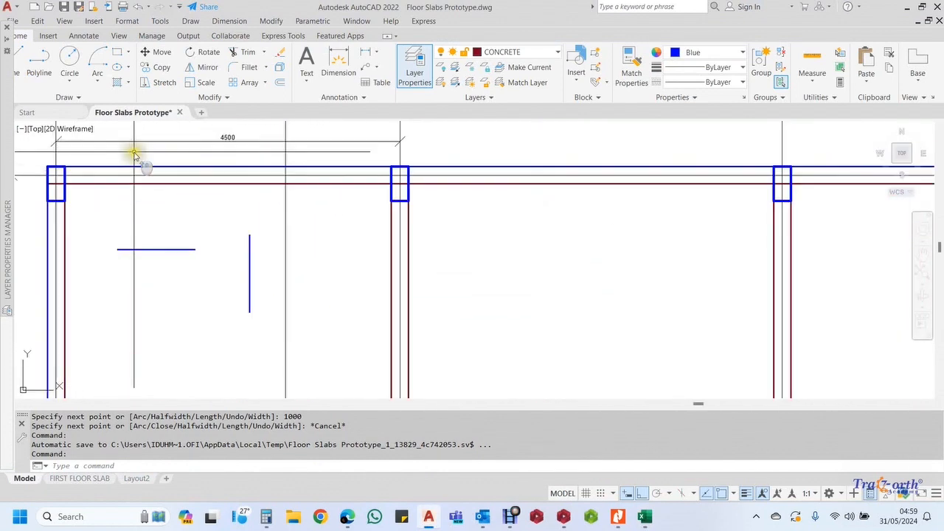
middle_drag(139, 160, 152, 207)
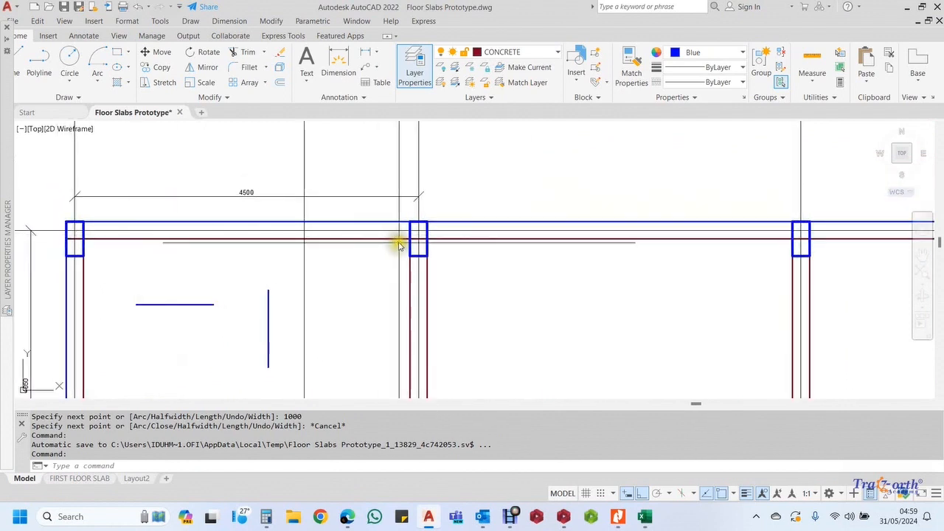
scroll(379, 214, down, 2)
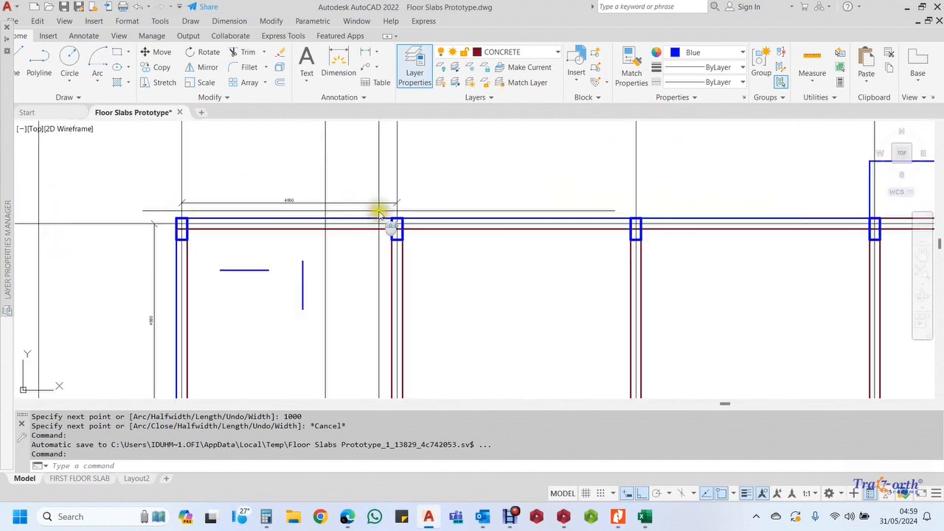
Add a linear dimension between gridlines 4 and 5 above gridline E, in line with the corner panel's existing dimension
click(371, 51)
scroll(420, 236, up, 2)
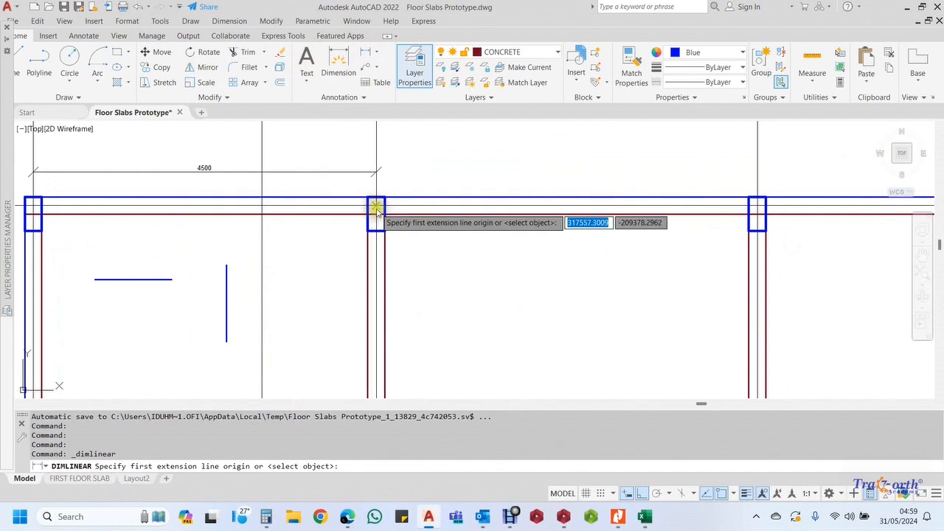
click(376, 207)
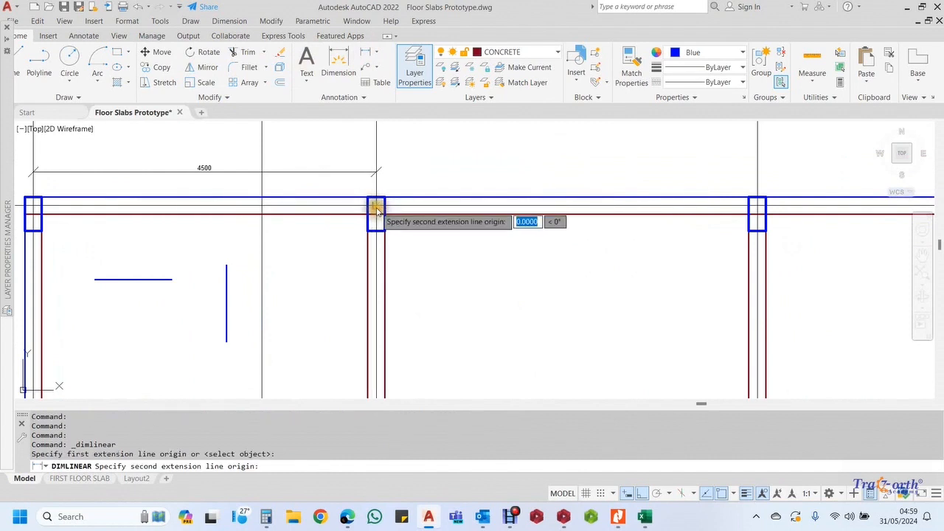
click(757, 206)
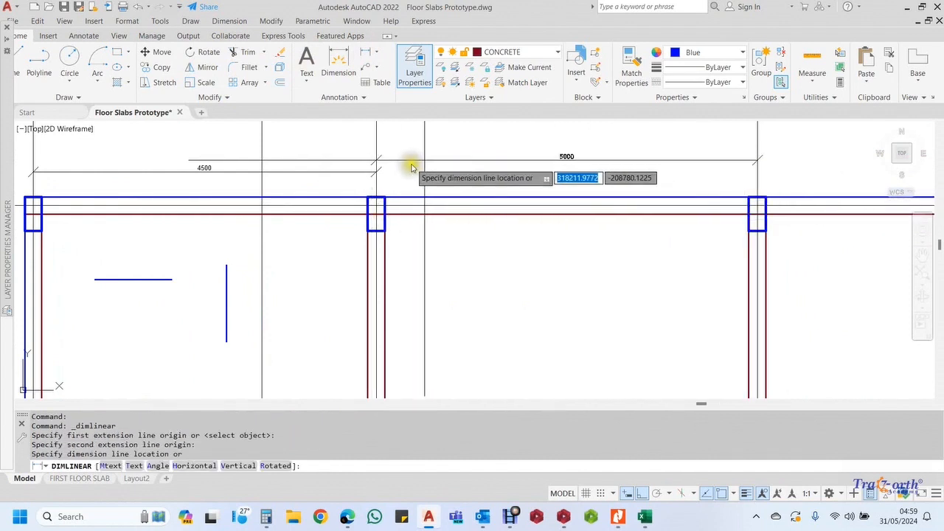
scroll(372, 174, up, 2)
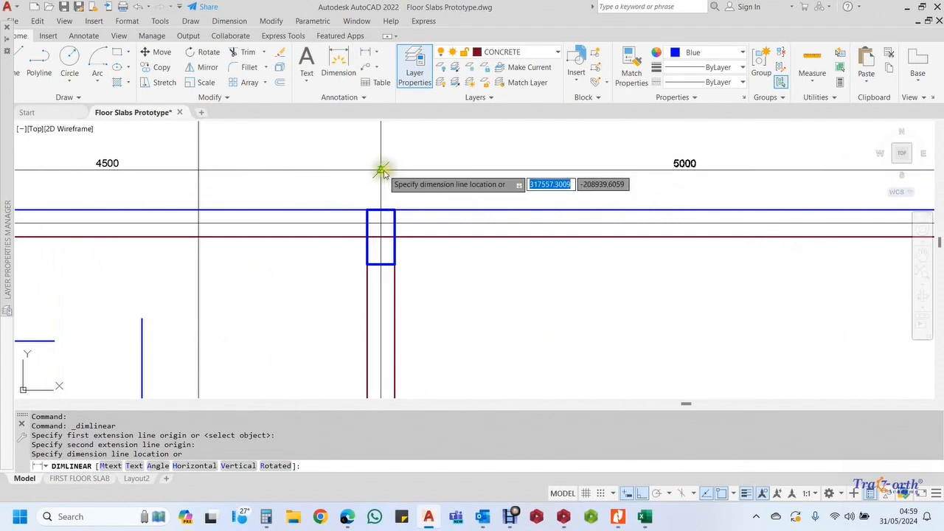
click(381, 170)
scroll(465, 174, down, 2)
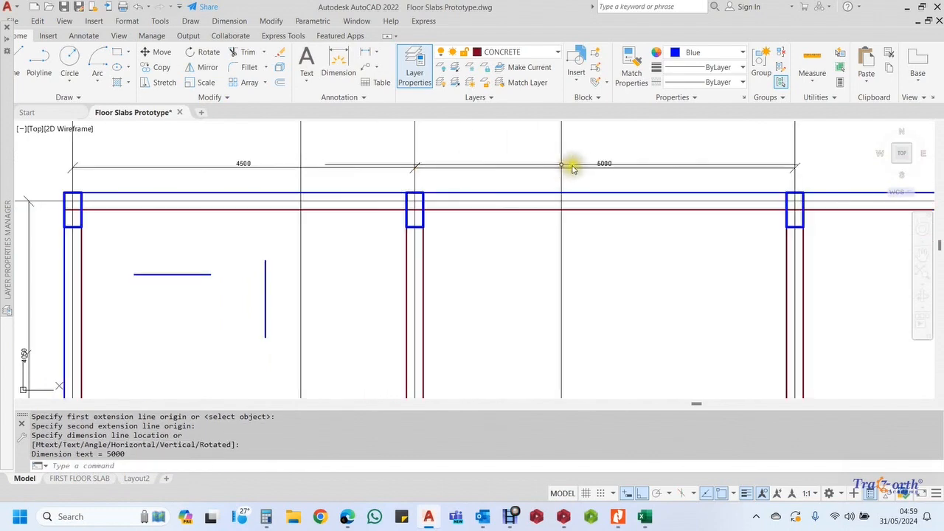
Add a vertical linear dimension from gridline E to gridline C just inside the panel between gridlines 4 and 5
scroll(619, 171, down, 5)
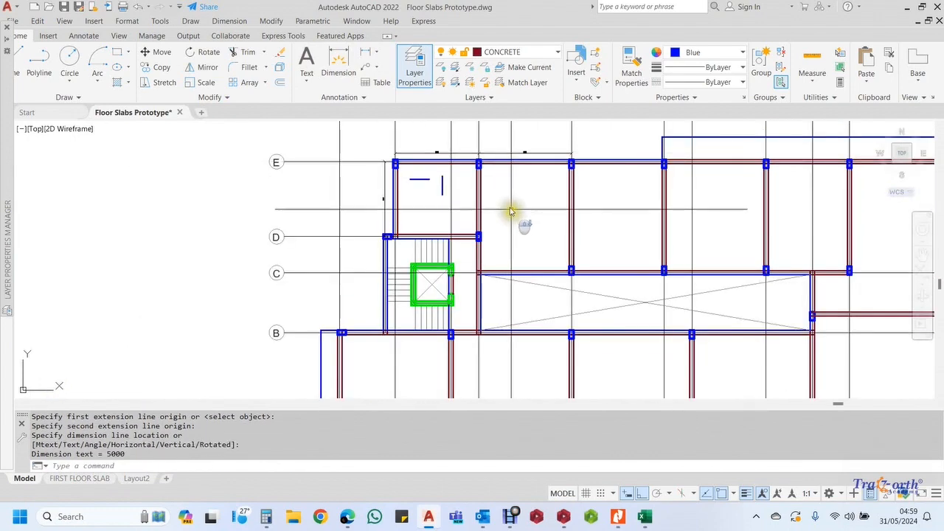
middle_drag(511, 211, 442, 182)
right_click(448, 135)
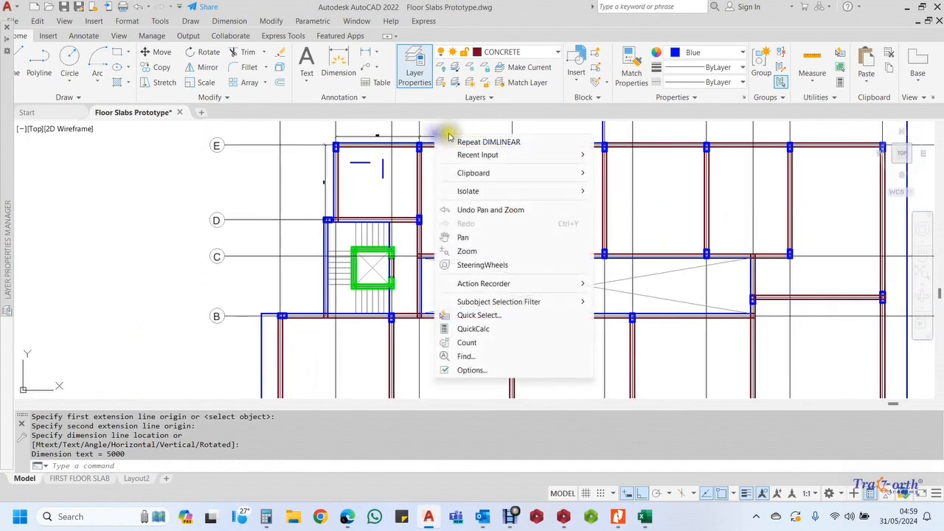
click(458, 141)
scroll(411, 142, up, 6)
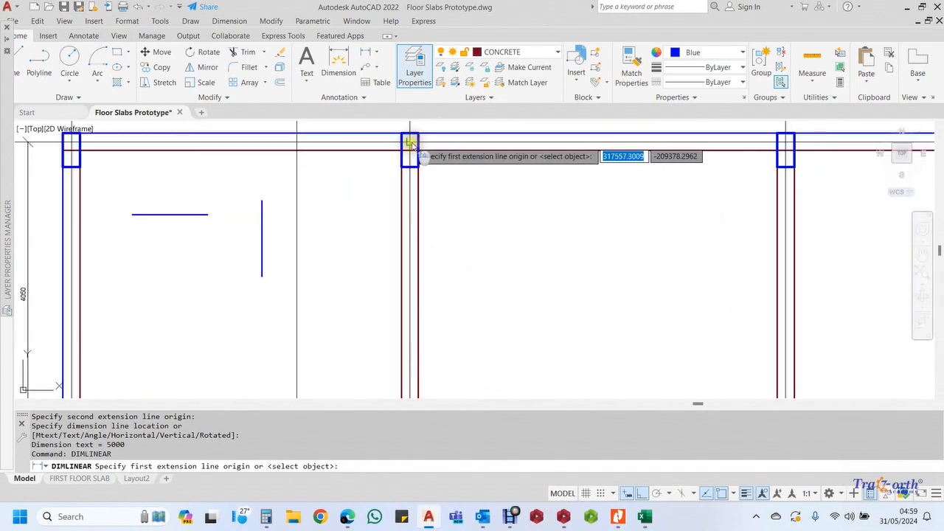
click(410, 142)
scroll(413, 170, down, 5)
scroll(405, 328, up, 5)
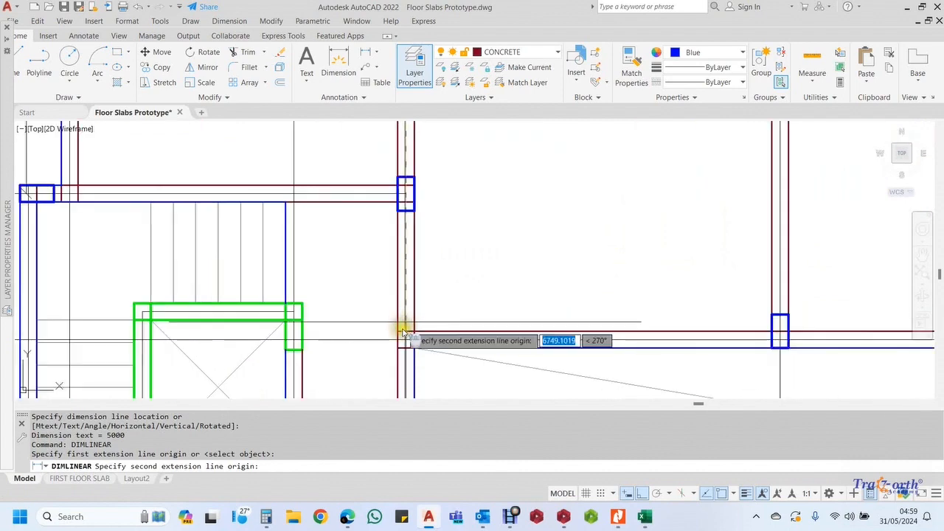
click(405, 335)
scroll(407, 336, down, 4)
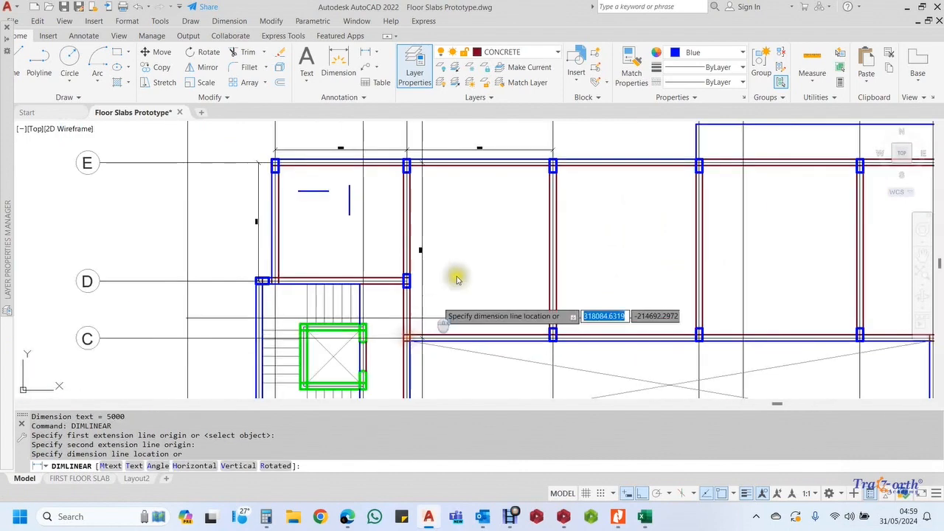
click(432, 260)
scroll(437, 219, up, 6)
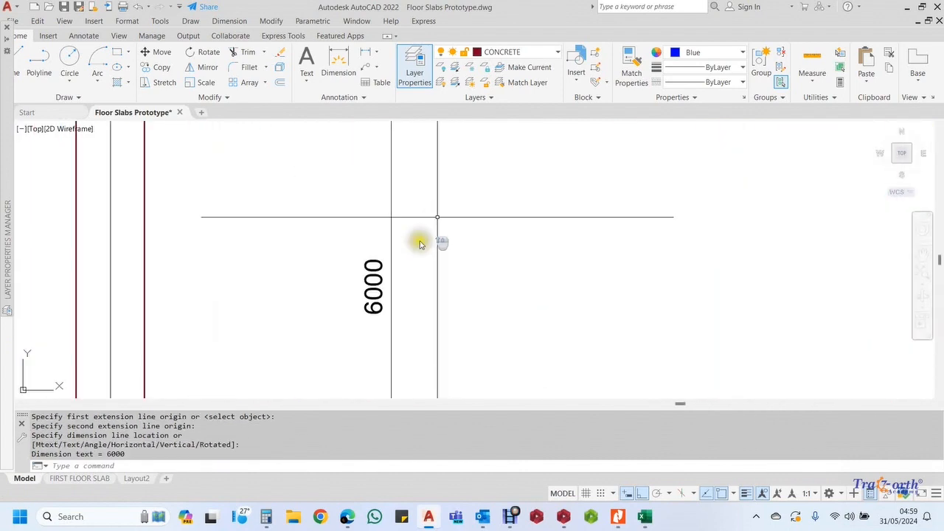
Examine the dimensioned panel between gridlines 4 and 5 and its gridline labels beside the corner panel
scroll(419, 244, down, 6)
scroll(390, 273, up, 5)
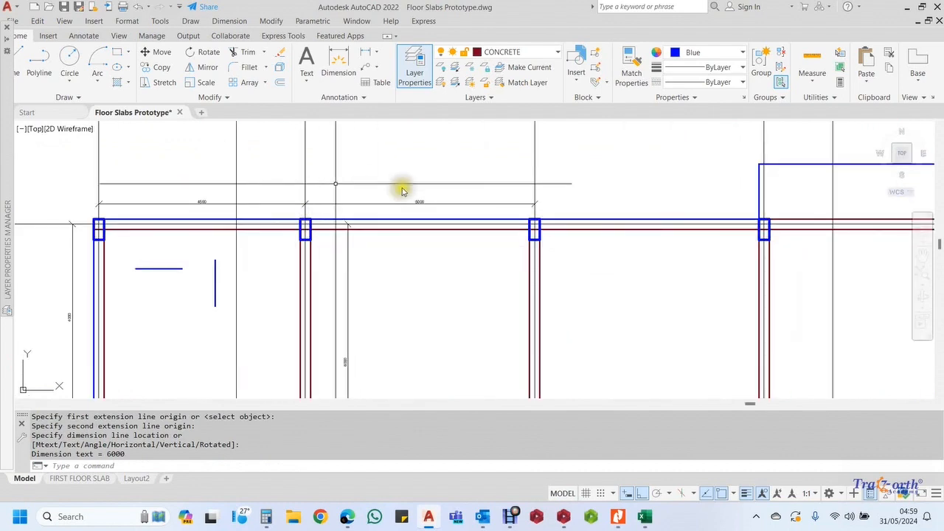
scroll(430, 225, up, 2)
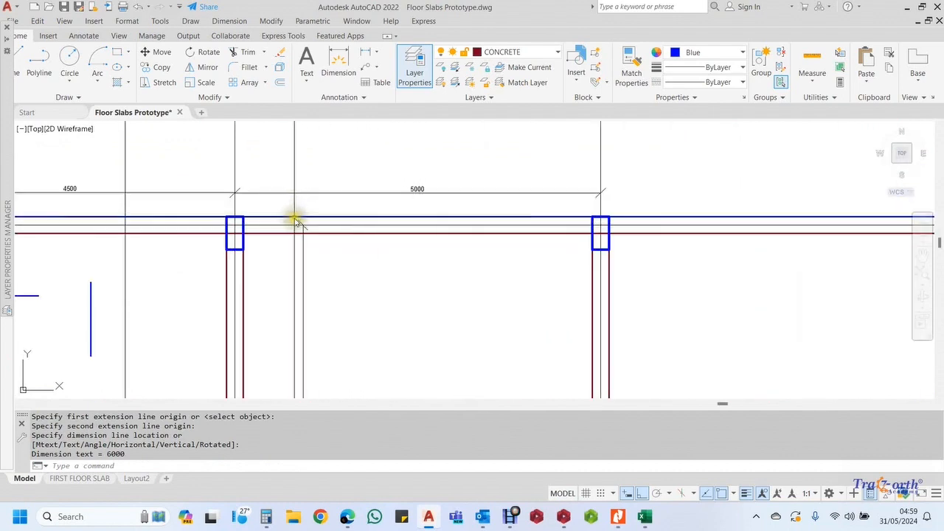
scroll(304, 222, down, 4)
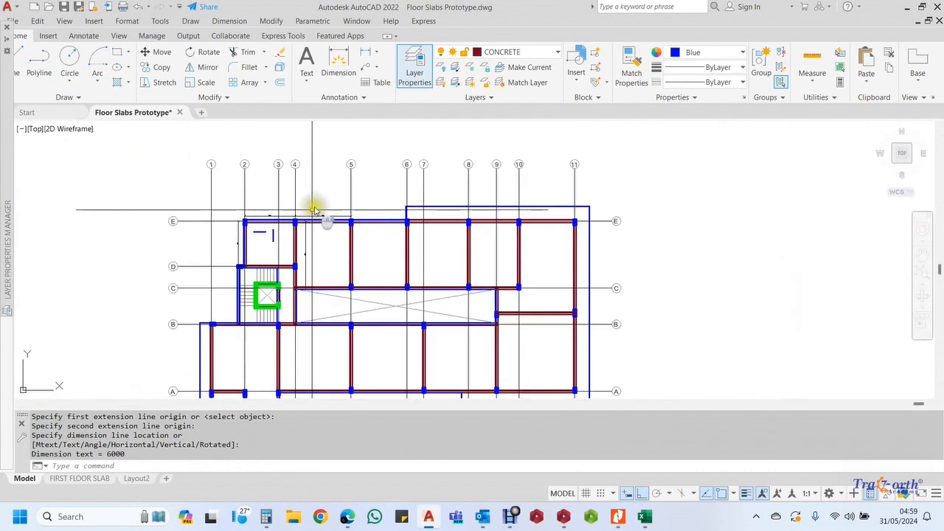
scroll(315, 166, up, 6)
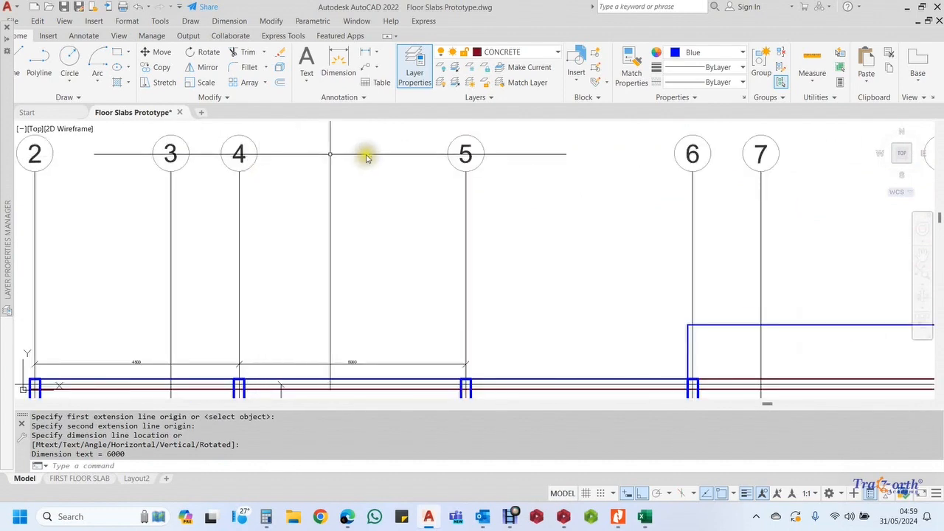
scroll(421, 152, down, 2)
mouse_move(288, 228)
middle_down()
mouse_move(484, 210)
mouse_move(266, 234)
middle_up()
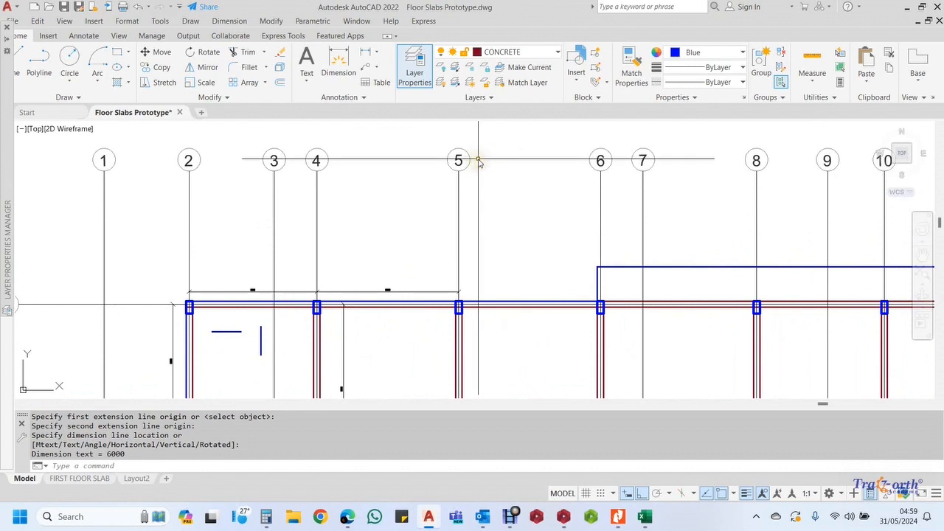
scroll(390, 321, up, 2)
middle_drag(326, 312, 371, 252)
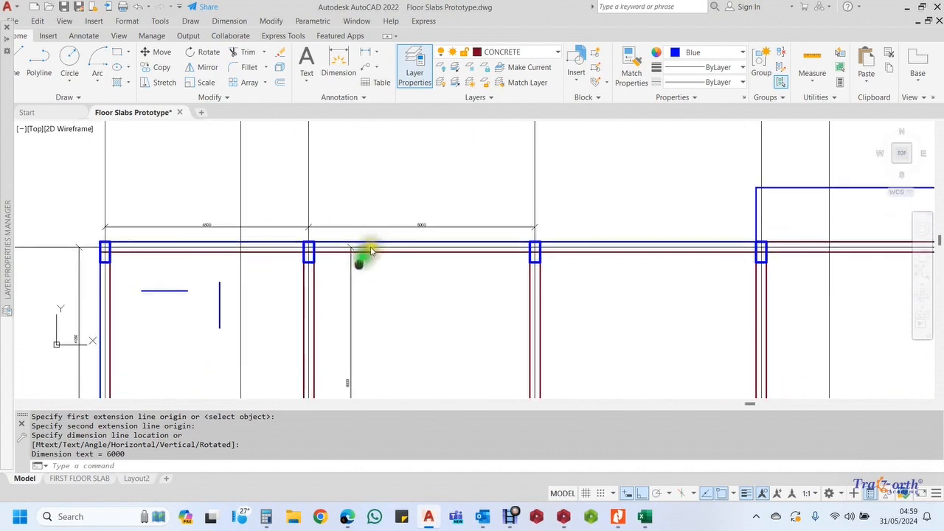
Switch to the Excel slab report and set panel P1's concrete cover to 25 mm
scroll(411, 219, up, 4)
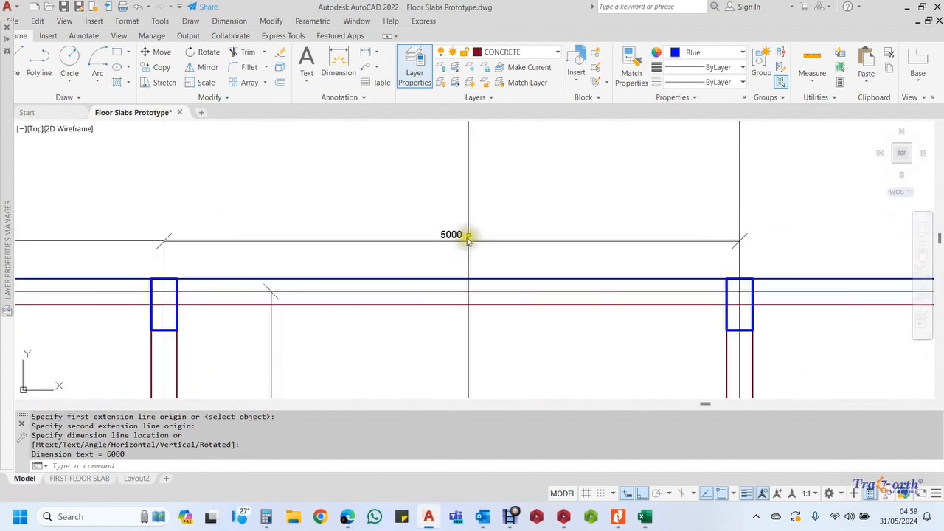
scroll(391, 295, down, 2)
middle_drag(414, 321, 408, 273)
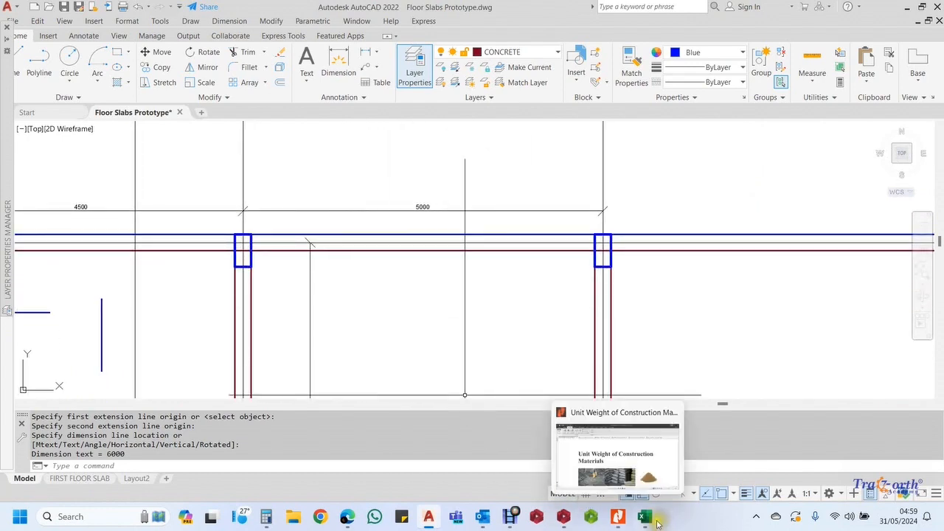
click(646, 519)
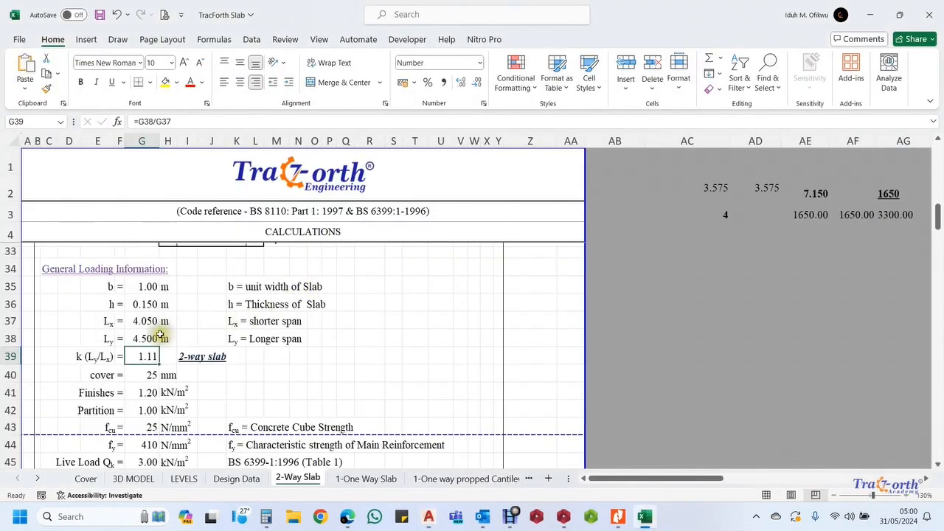
scroll(149, 346, down, 1)
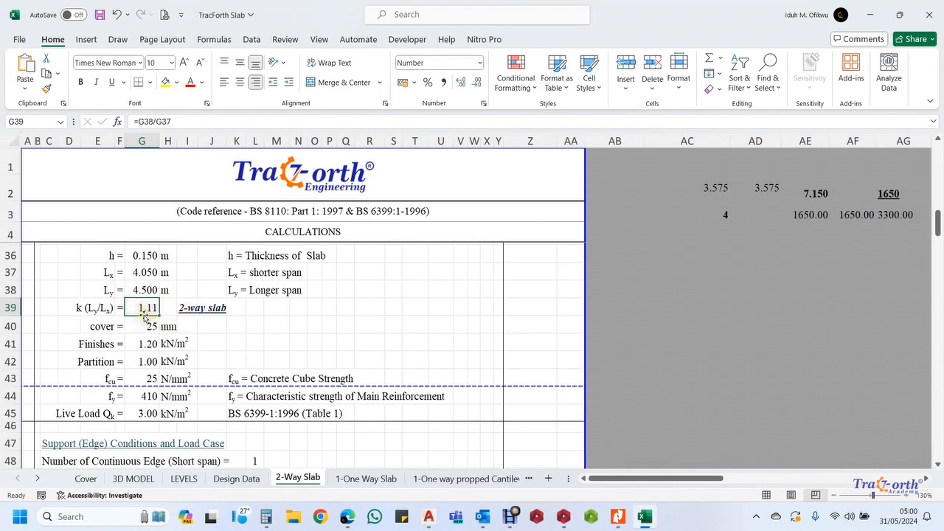
scroll(150, 308, down, 1)
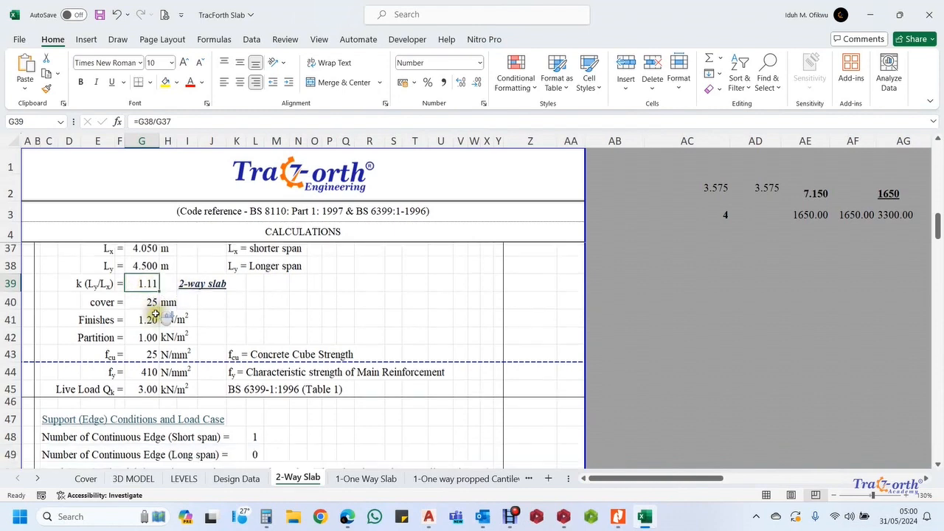
click(150, 276)
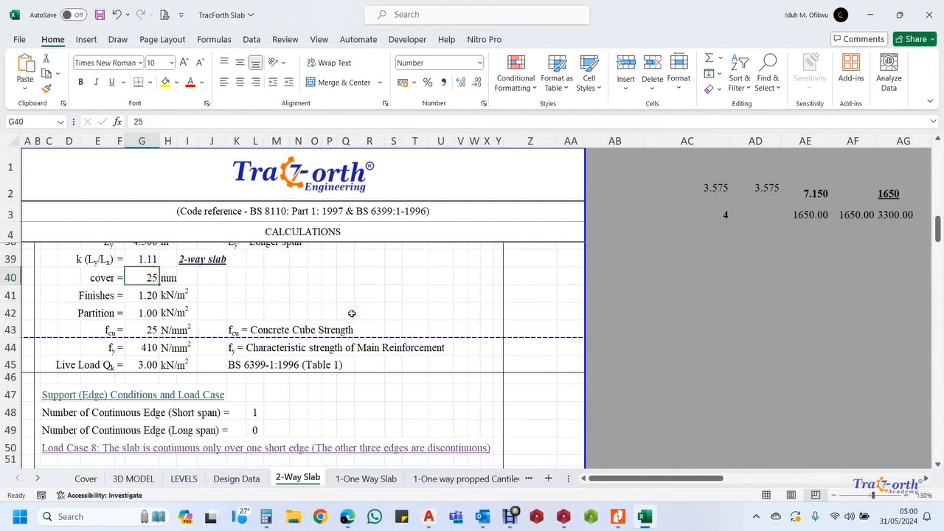
text(2)
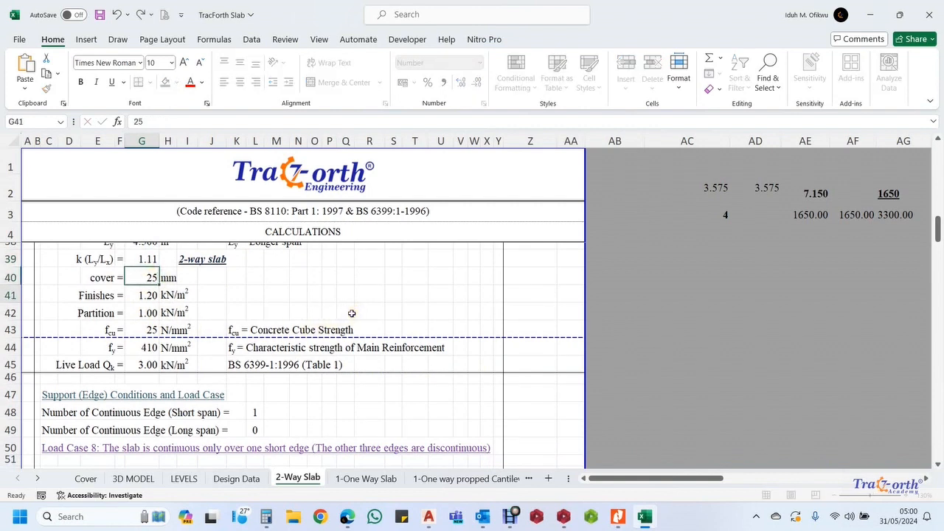
text(5)
key(Return)
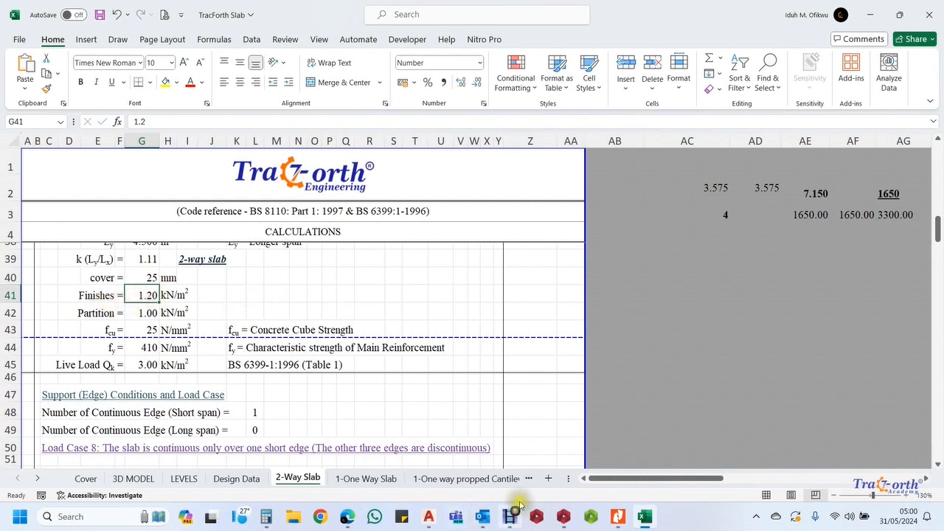
Switch to the Unit Weight of Construction Materials PDF in Nitro Pro and examine the floor finishes weights table
mouse_move(620, 522)
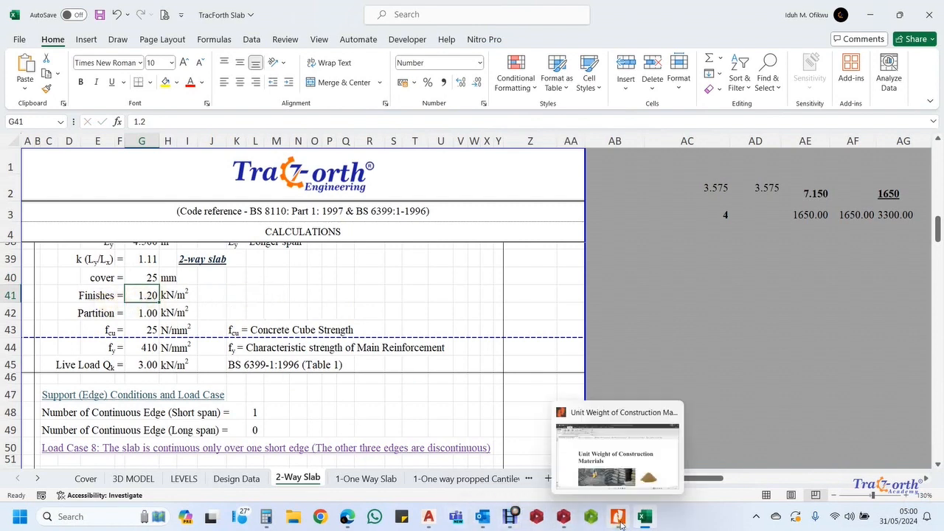
mouse_move(604, 487)
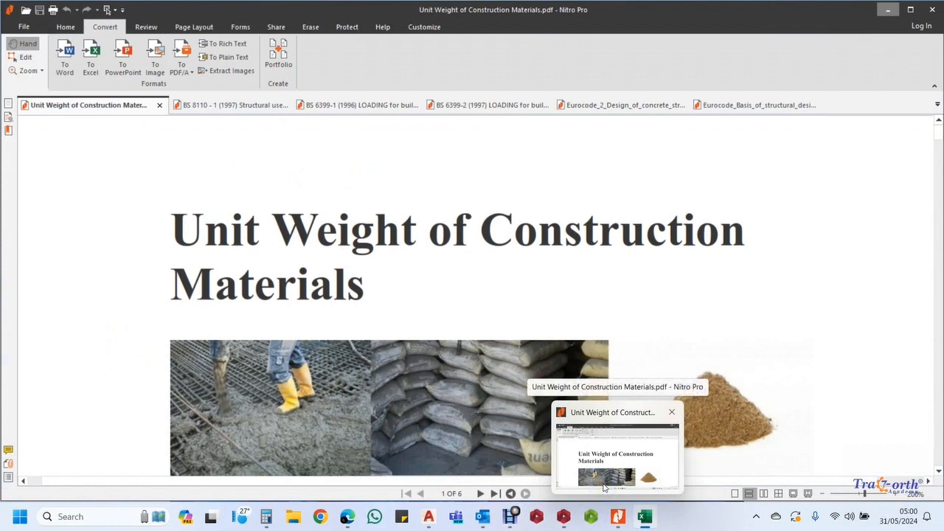
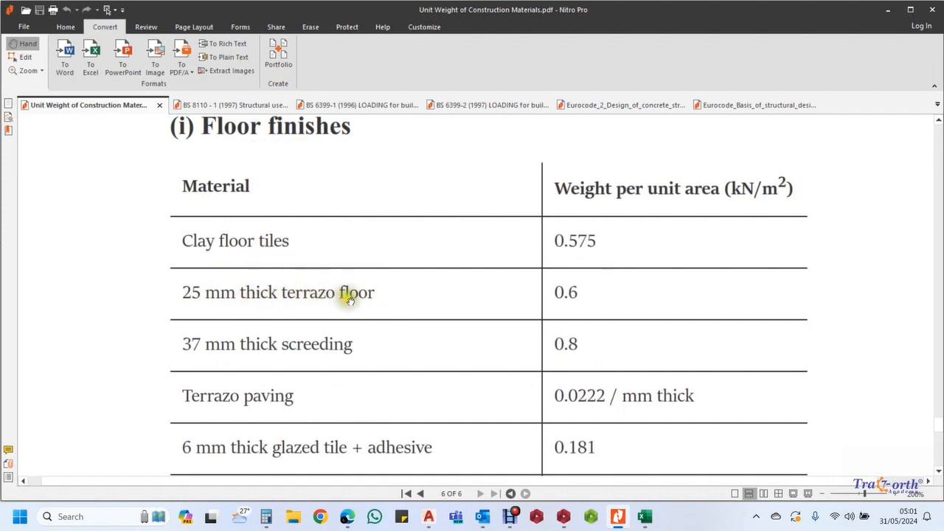
scroll(560, 299, down, 1)
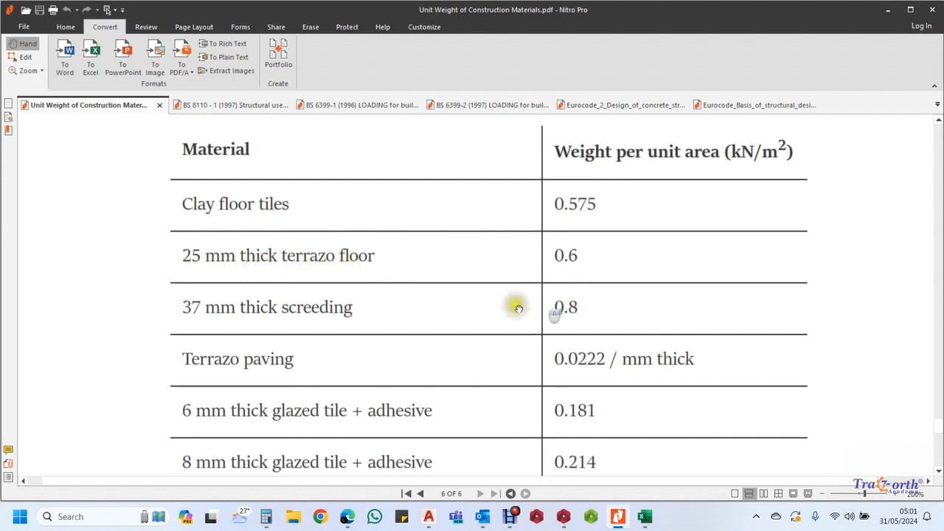
scroll(310, 313, down, 2)
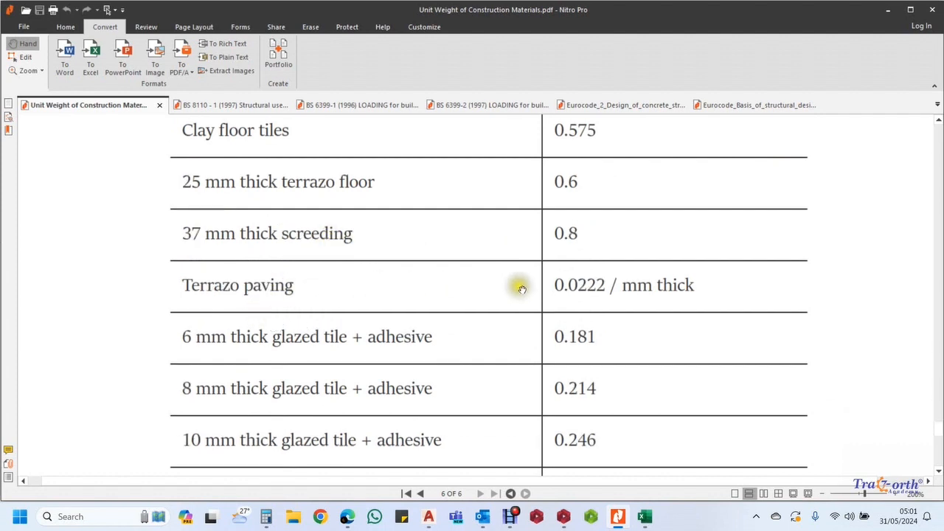
scroll(509, 291, down, 1)
scroll(443, 301, down, 2)
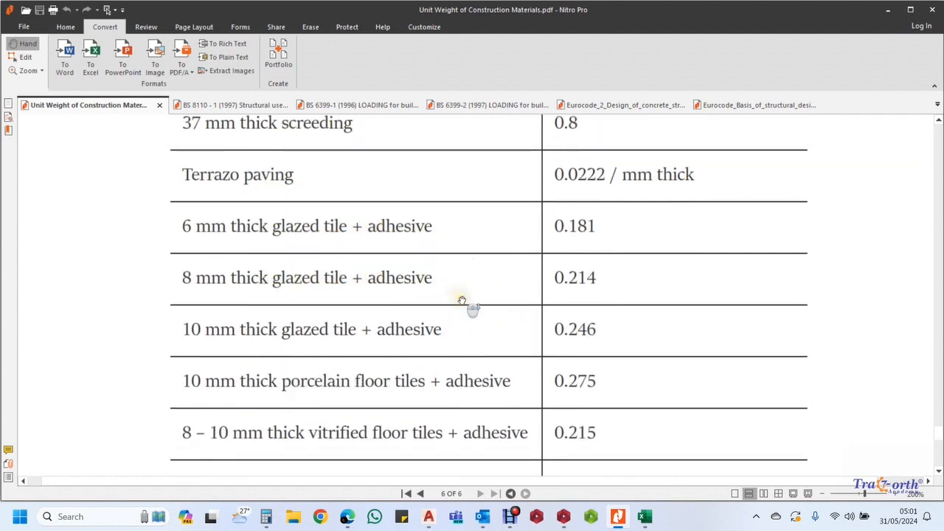
scroll(443, 303, down, 2)
scroll(443, 361, down, 4)
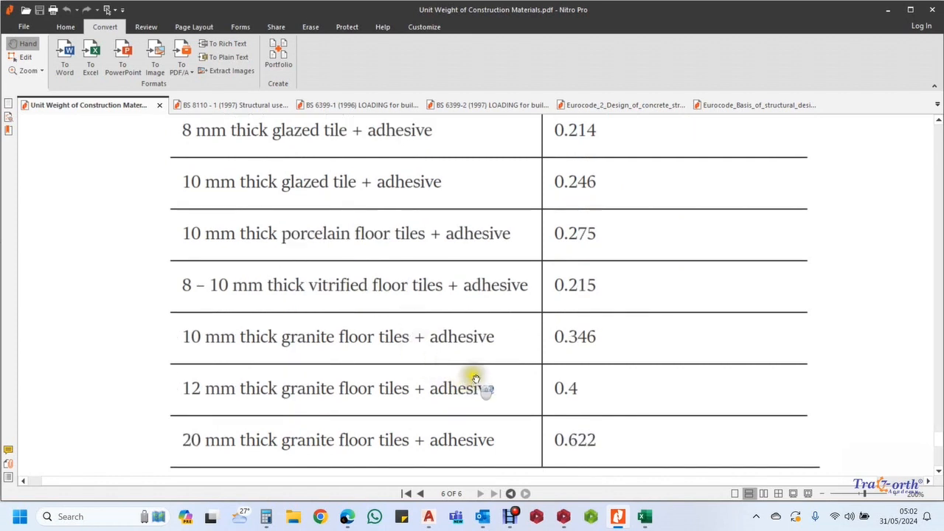
scroll(406, 372, up, 4)
scroll(377, 317, up, 6)
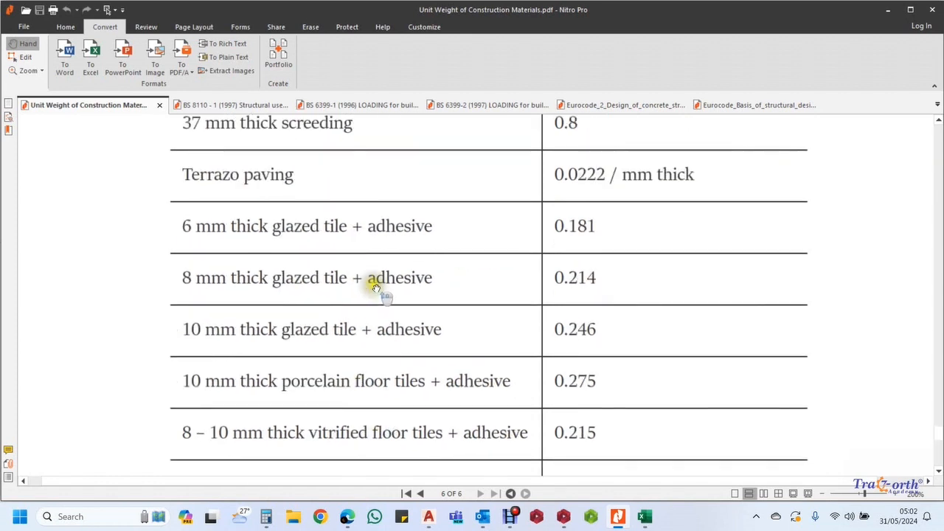
Return to the Excel report and review the finishes and partition loads in panel P1's general loading information
click(646, 518)
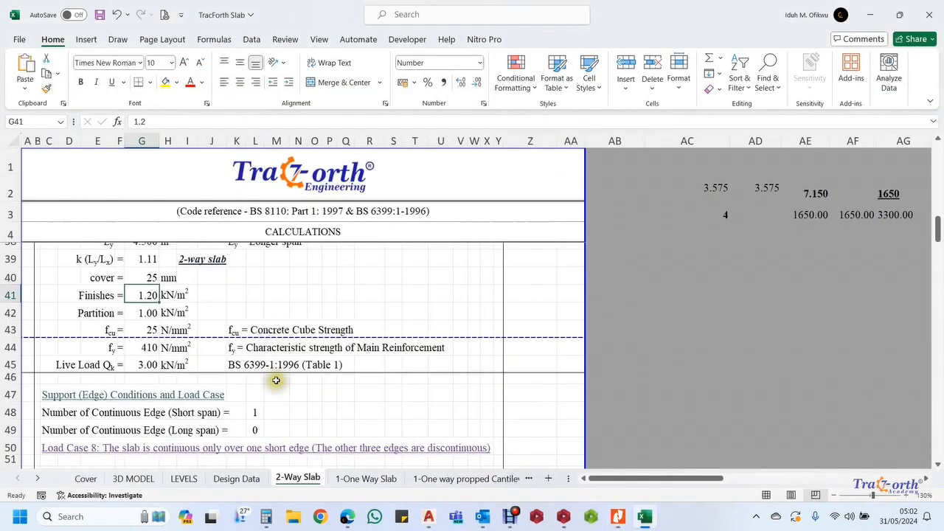
click(219, 298)
click(149, 298)
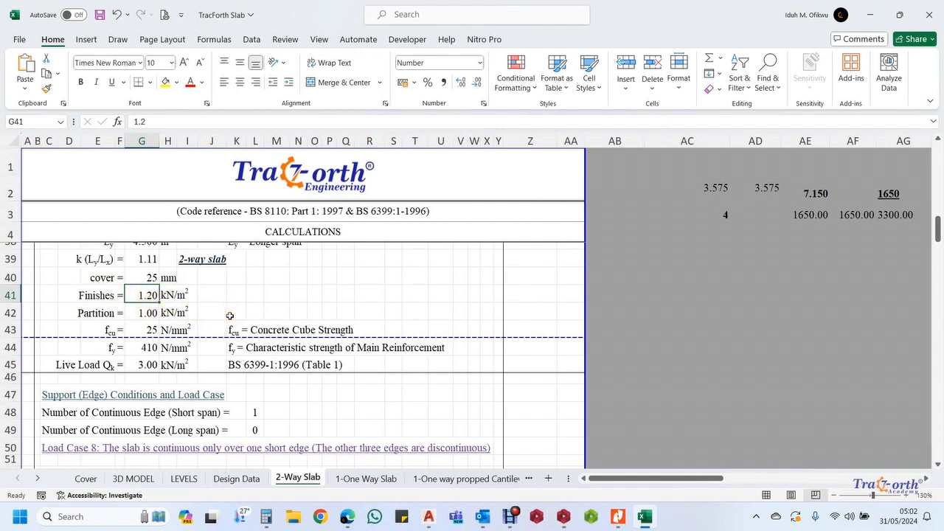
click(151, 313)
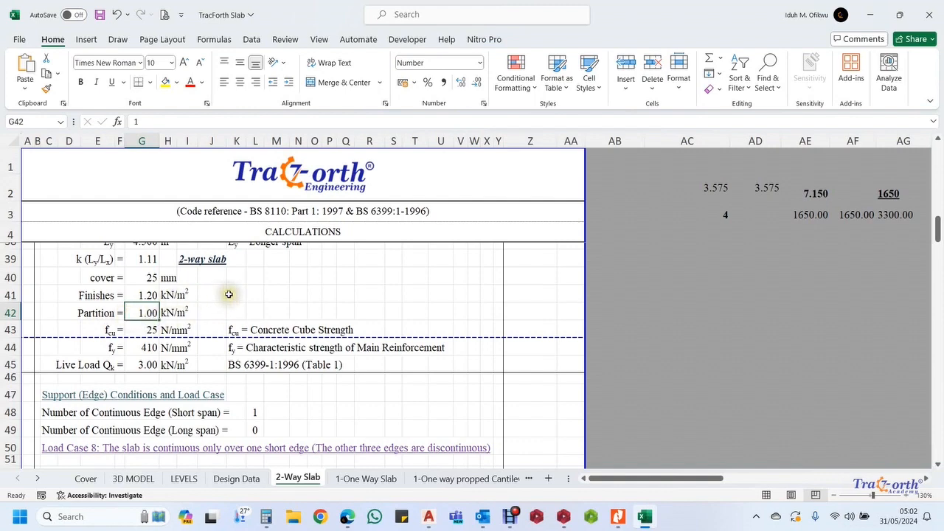
scroll(228, 295, down, 2)
scroll(185, 300, up, 1)
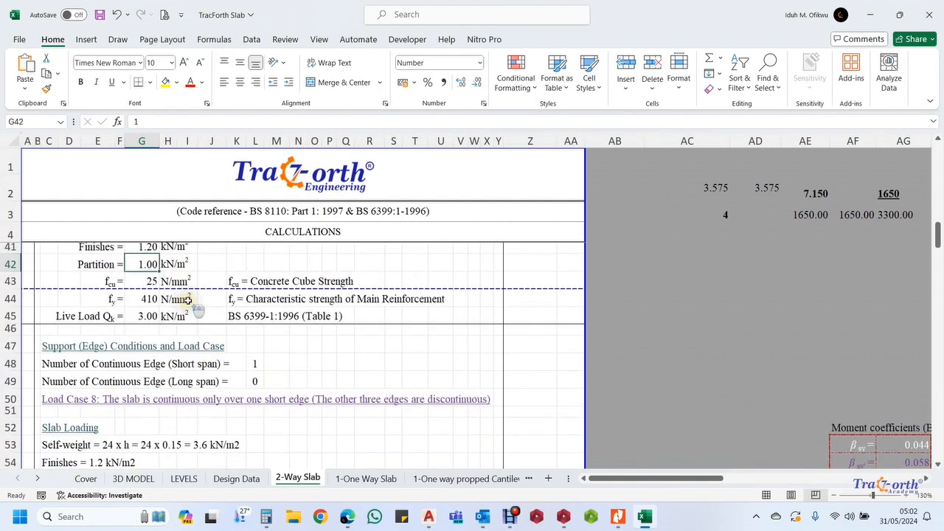
scroll(188, 300, up, 1)
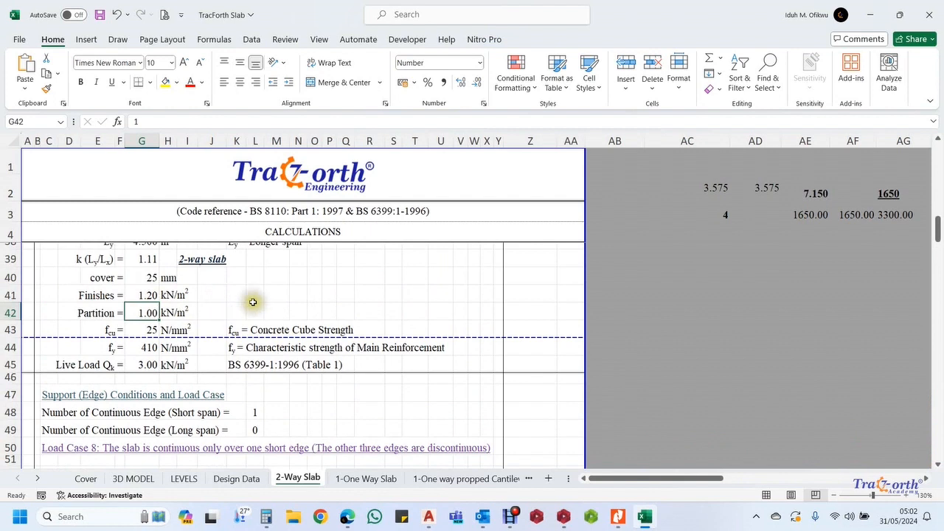
Set the concrete cube strength fcu for panel P1 to 25 N/mm²
click(143, 331)
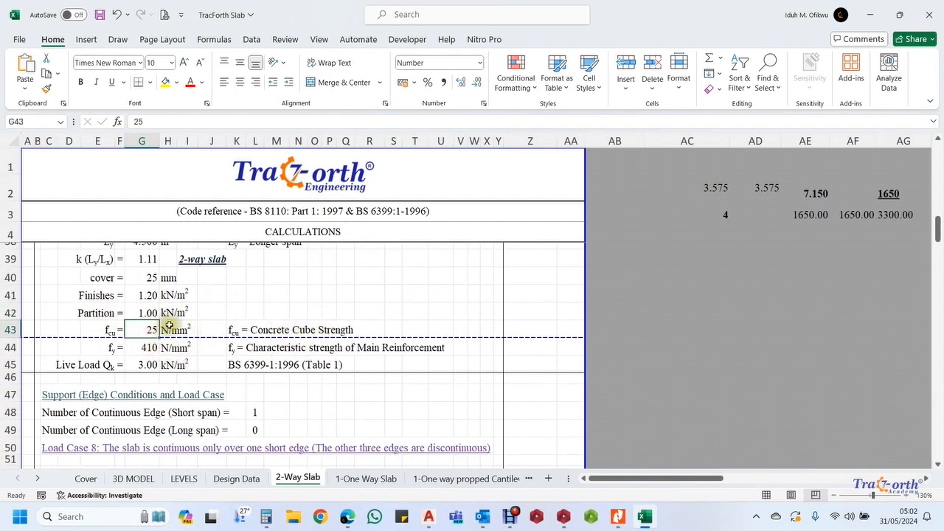
text(2)
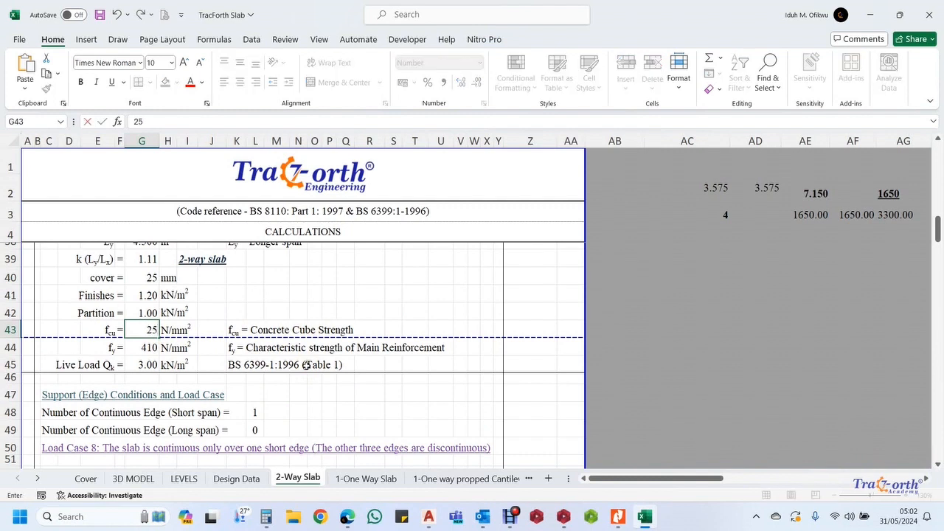
text(5)
key(Return)
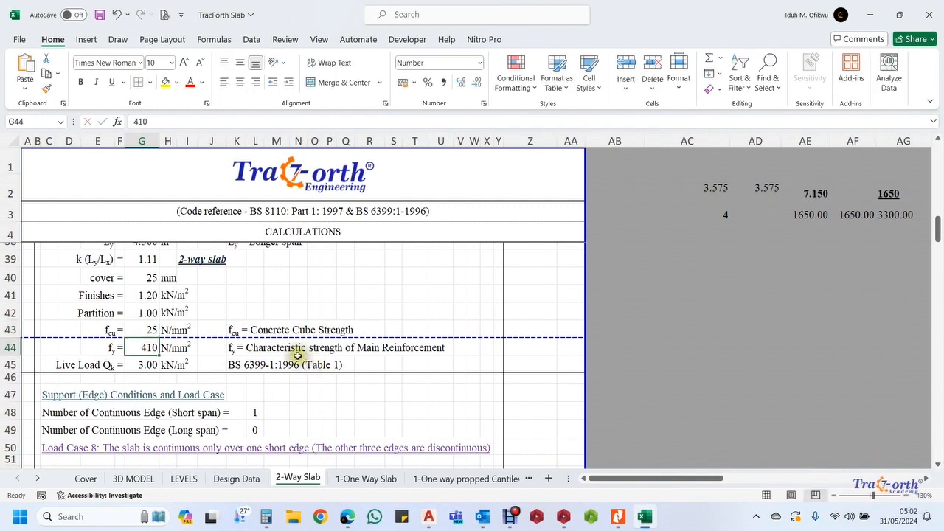
Review the live load entry and compare the short-span and long-span continuous edge counts with panel P1's edge sketch
click(144, 364)
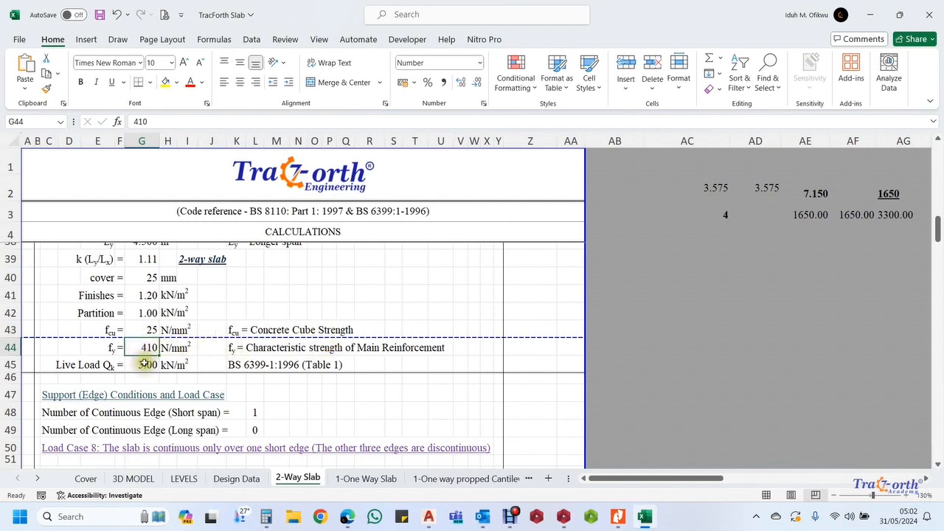
scroll(182, 353, down, 1)
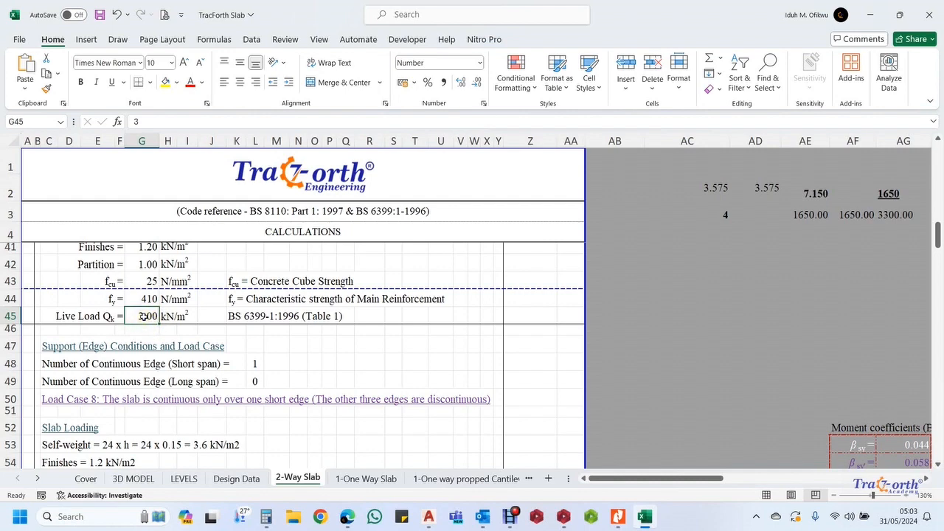
scroll(146, 316, down, 1)
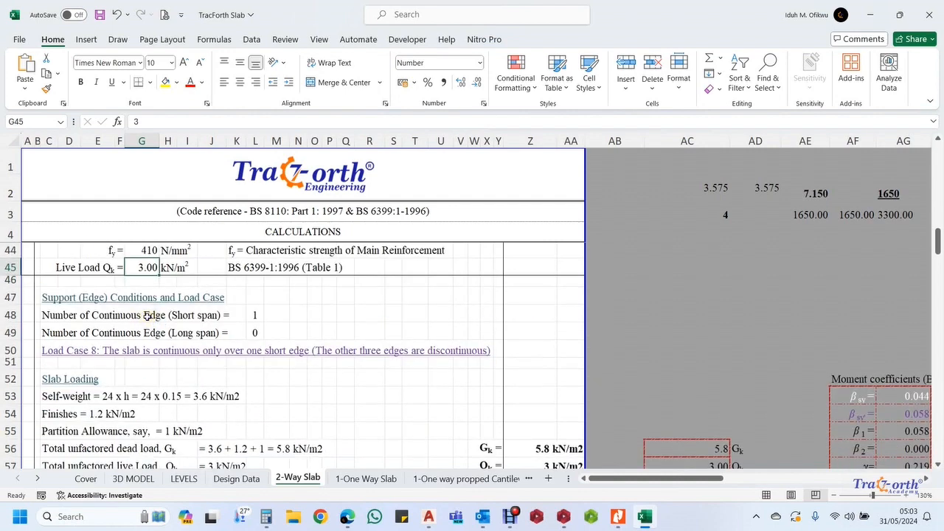
click(255, 314)
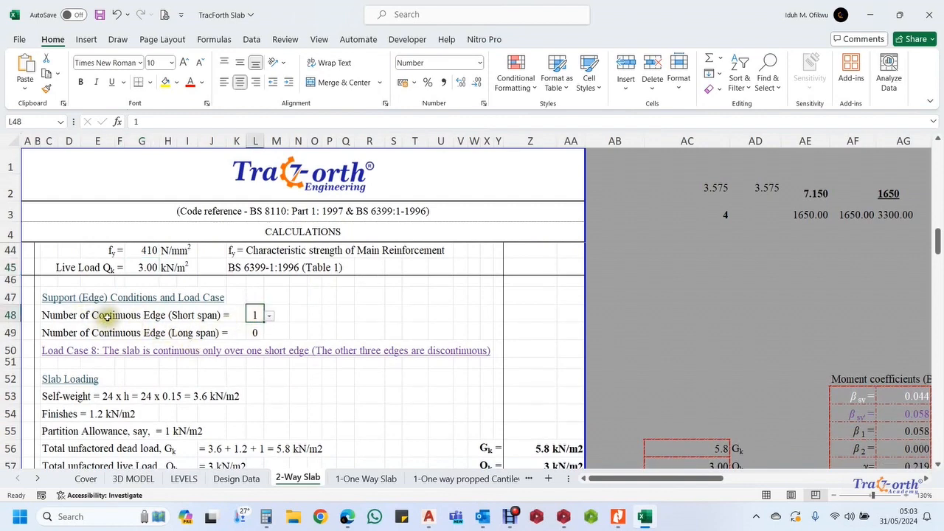
scroll(157, 308, up, 7)
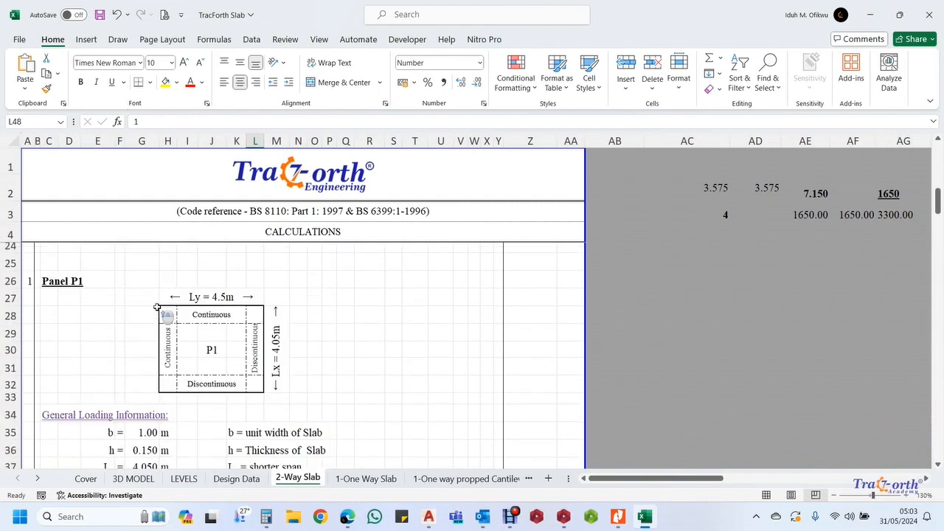
scroll(126, 312, down, 2)
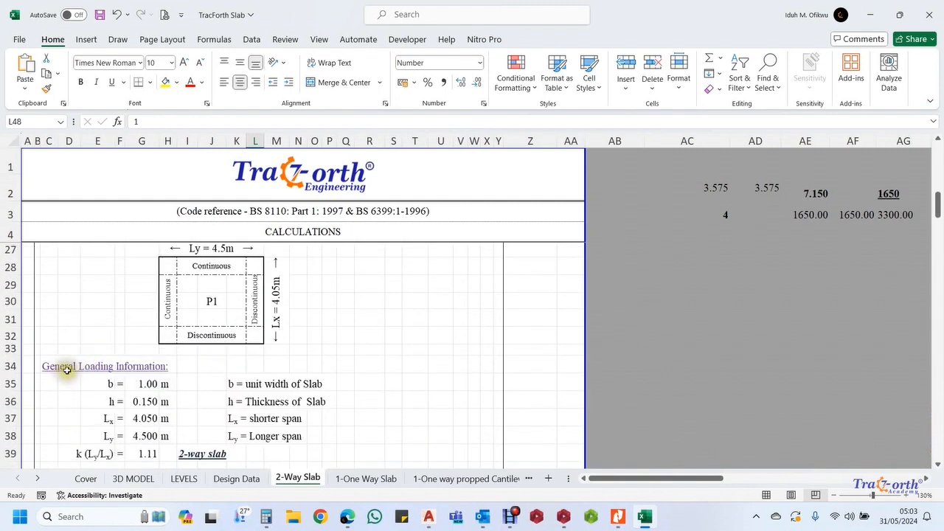
scroll(139, 359, down, 6)
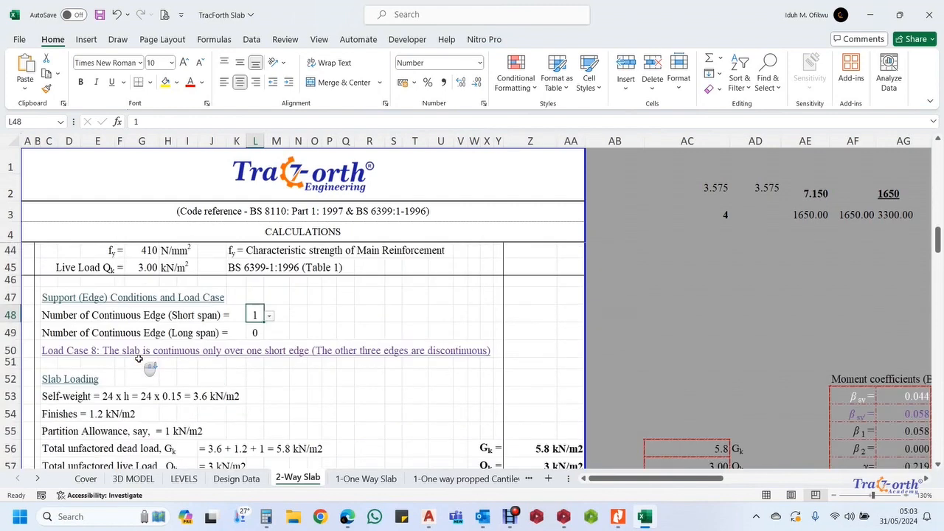
scroll(139, 359, up, 1)
scroll(280, 337, down, 1)
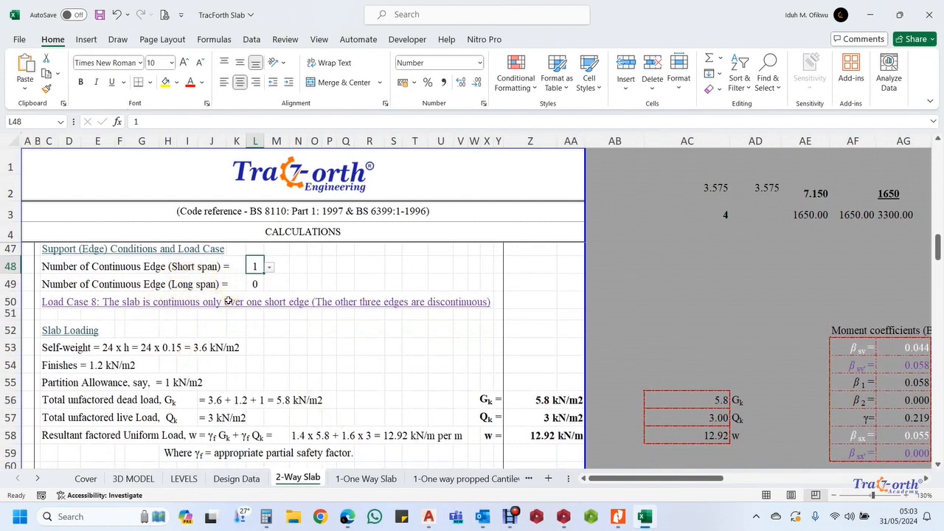
scroll(228, 301, up, 3)
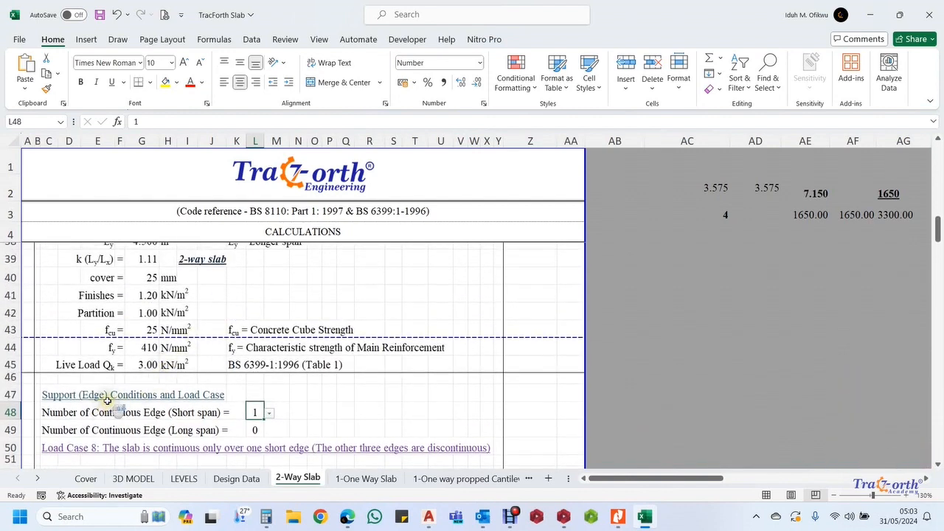
scroll(118, 397, down, 1)
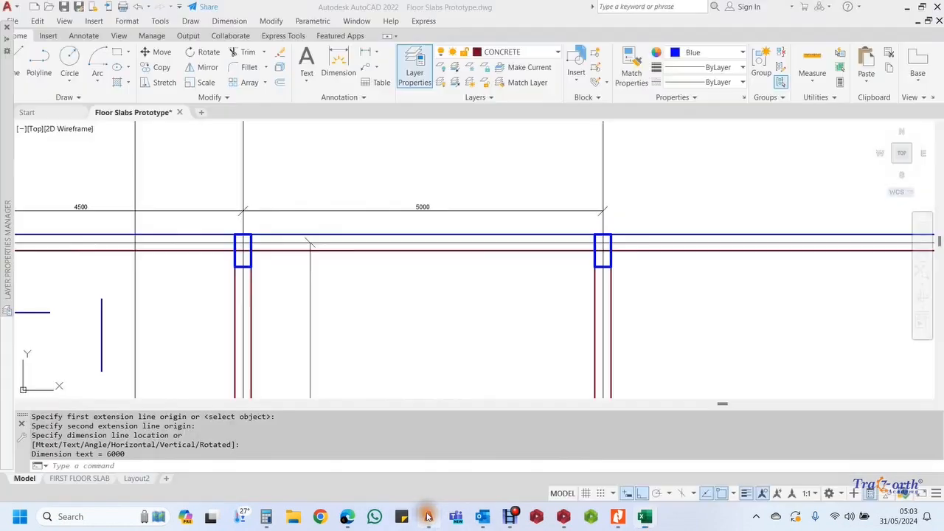
Switch to the AutoCAD floor plan and examine the corner panel's spans and its supporting edges next to the neighbouring panels
click(428, 516)
scroll(406, 306, up, 2)
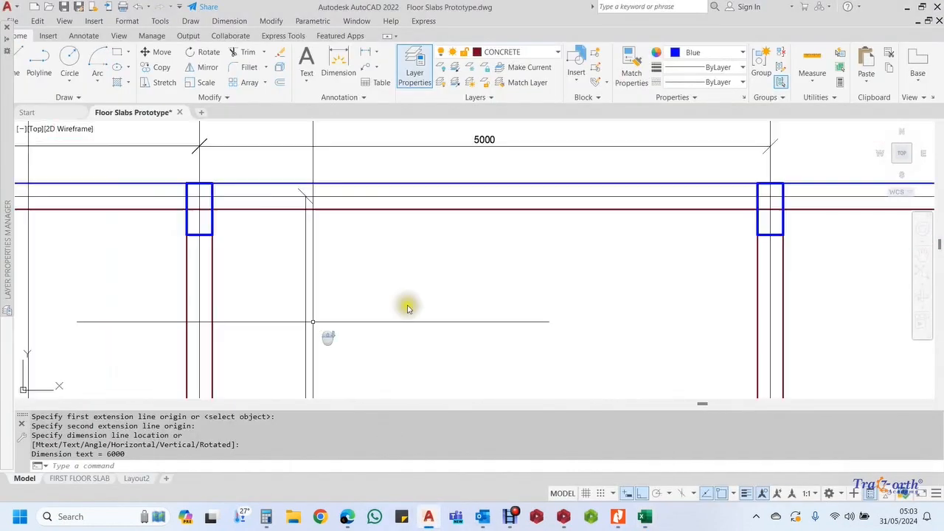
scroll(421, 280, down, 6)
scroll(414, 253, up, 2)
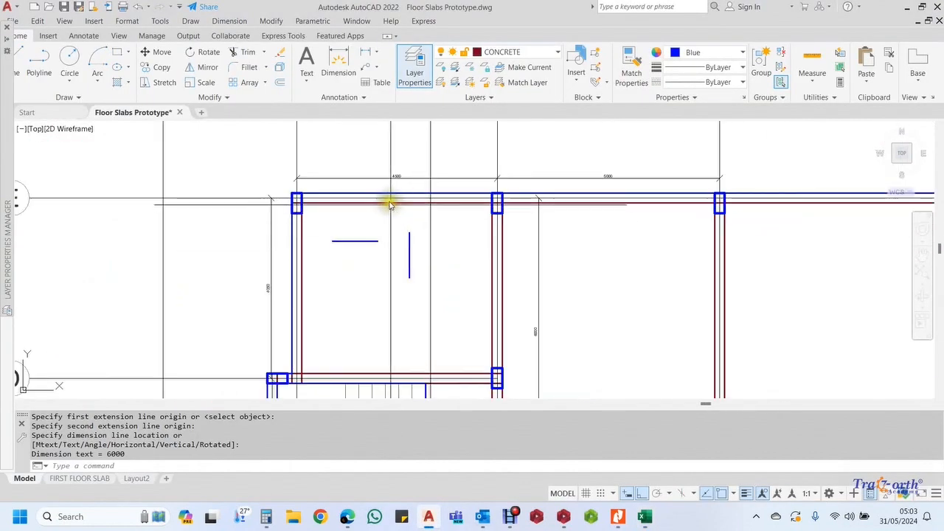
scroll(233, 287, up, 5)
scroll(234, 279, down, 2)
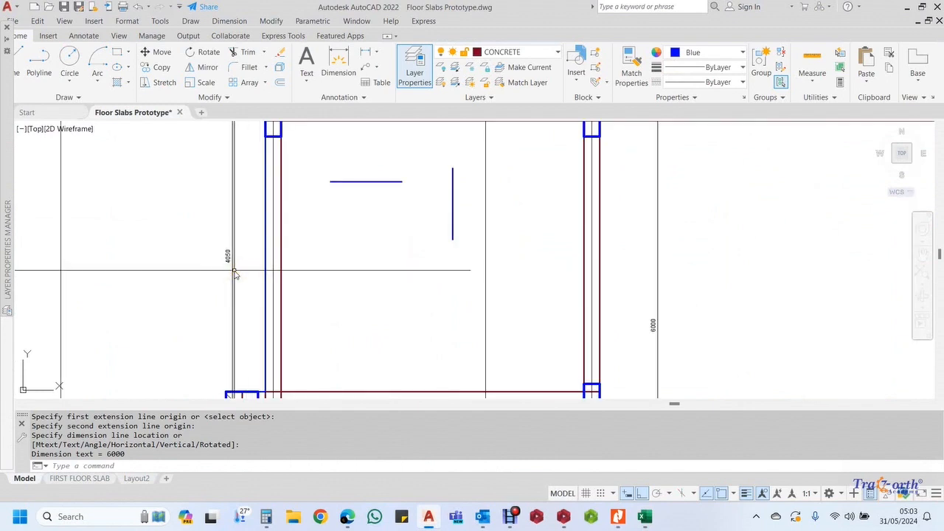
scroll(235, 275, down, 3)
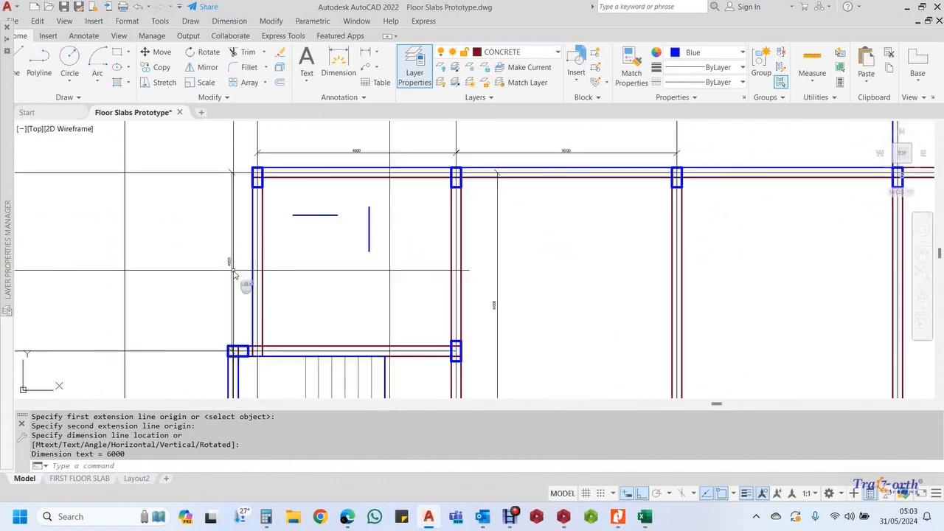
scroll(238, 267, up, 2)
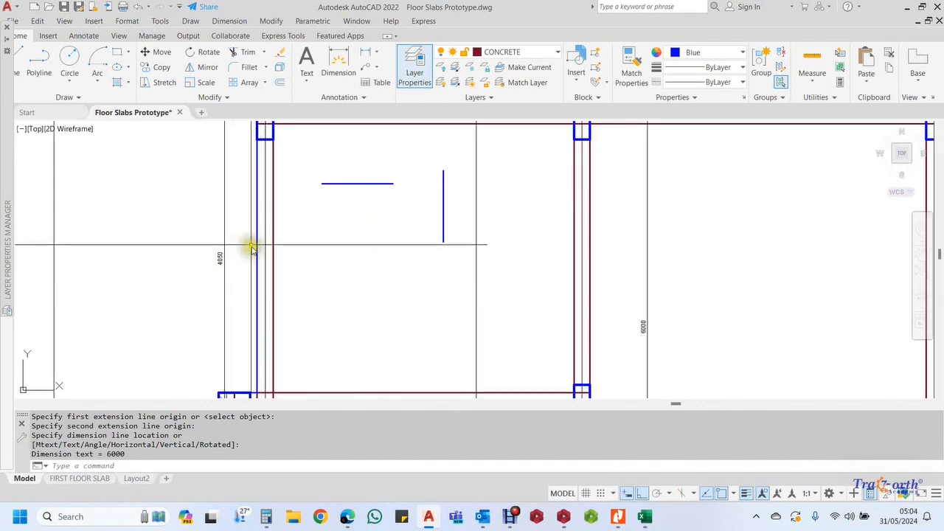
scroll(255, 259, down, 2)
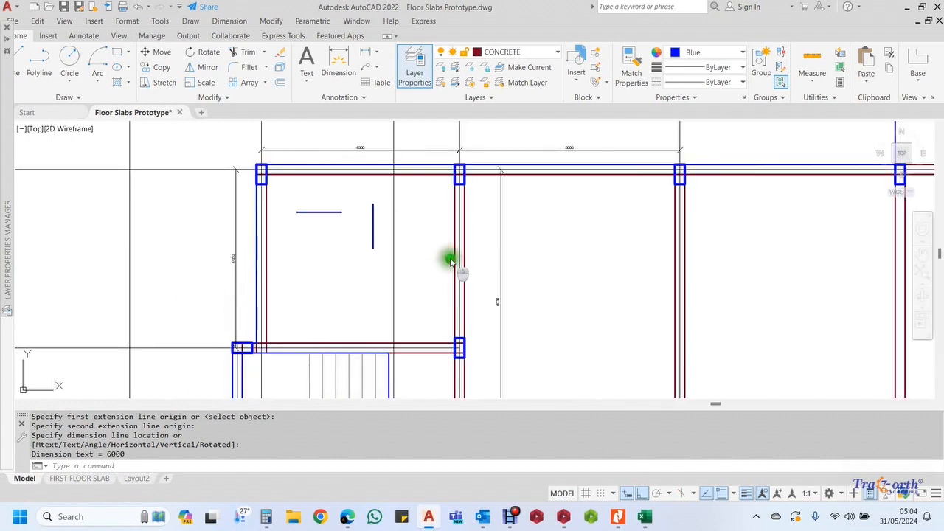
middle_drag(449, 257, 424, 255)
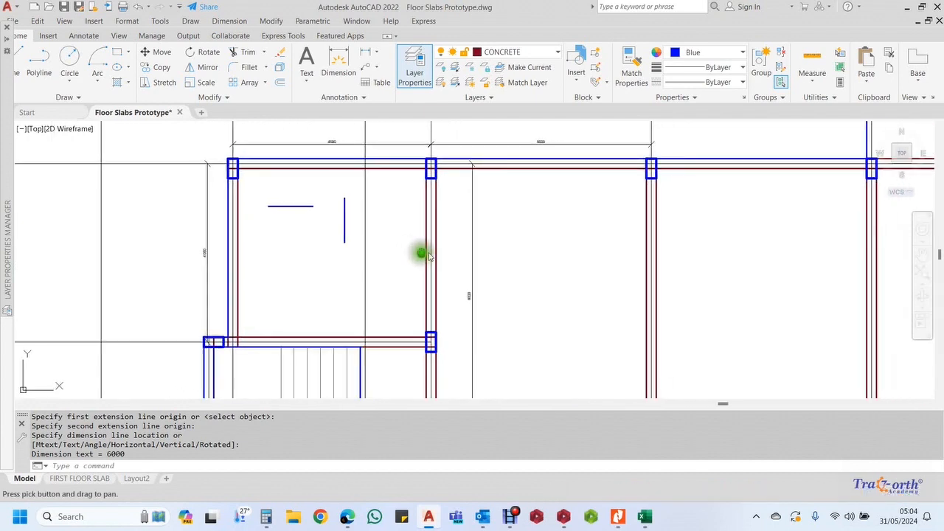
Return to the Excel report and set panel P1's number of continuous edges for the short span to 1
click(645, 516)
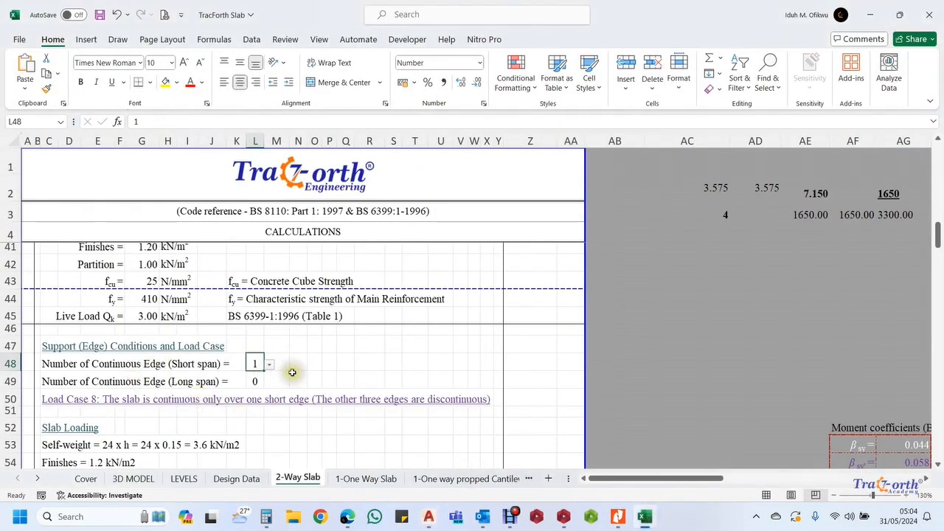
click(269, 364)
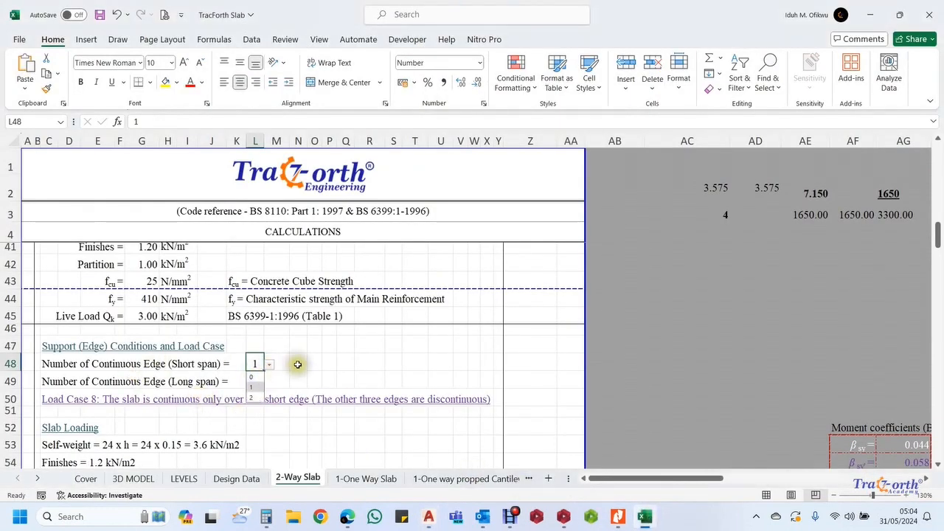
click(251, 384)
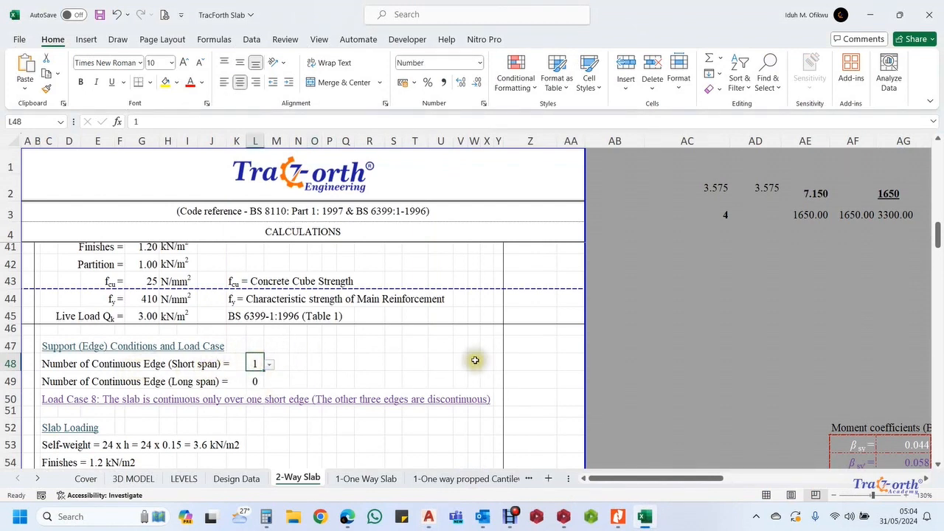
key(Down)
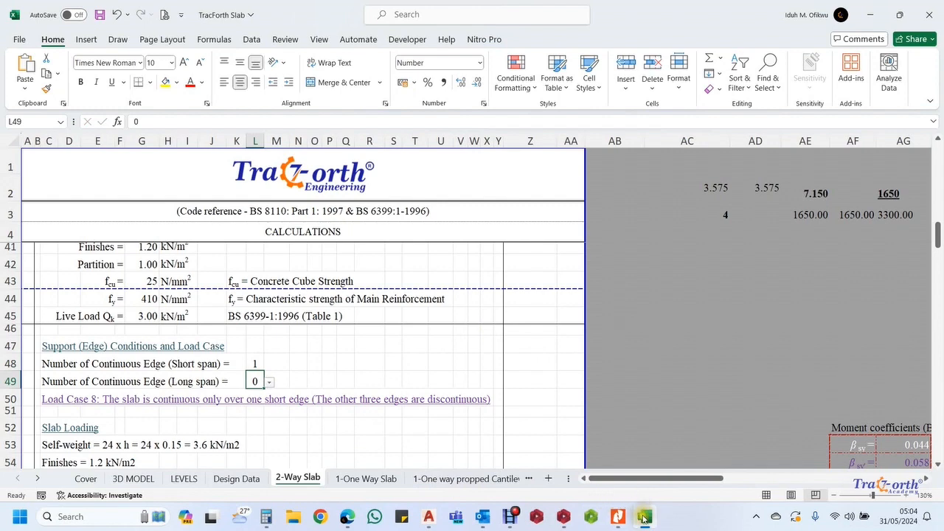
Check the corner panel's two long edges and the adjoining stair area in the AutoCAD plan, and return to the Excel report
mouse_move(560, 521)
mouse_move(427, 518)
click(373, 412)
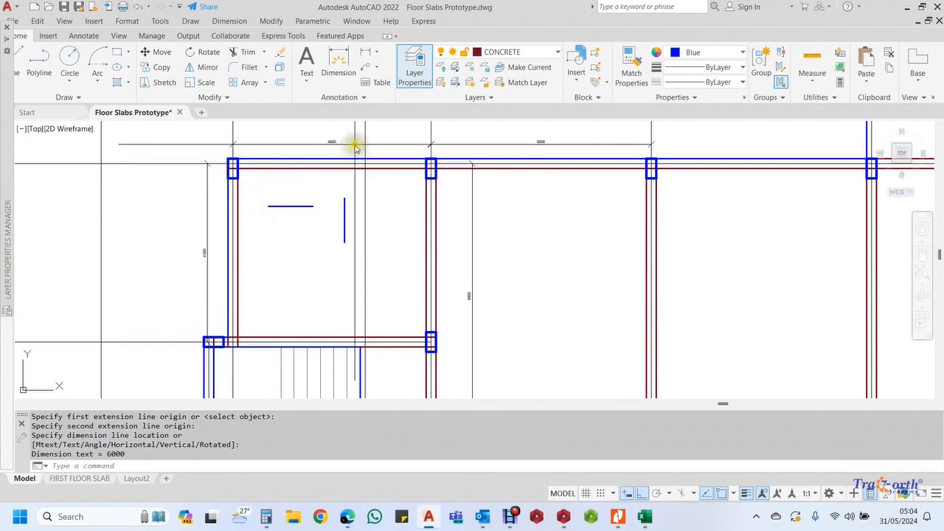
scroll(354, 144, up, 4)
scroll(294, 141, down, 4)
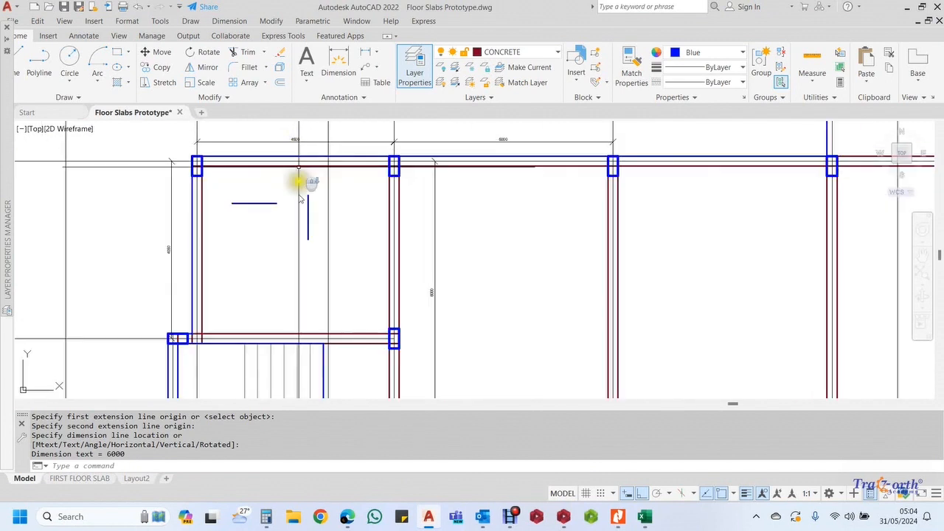
scroll(260, 360, up, 4)
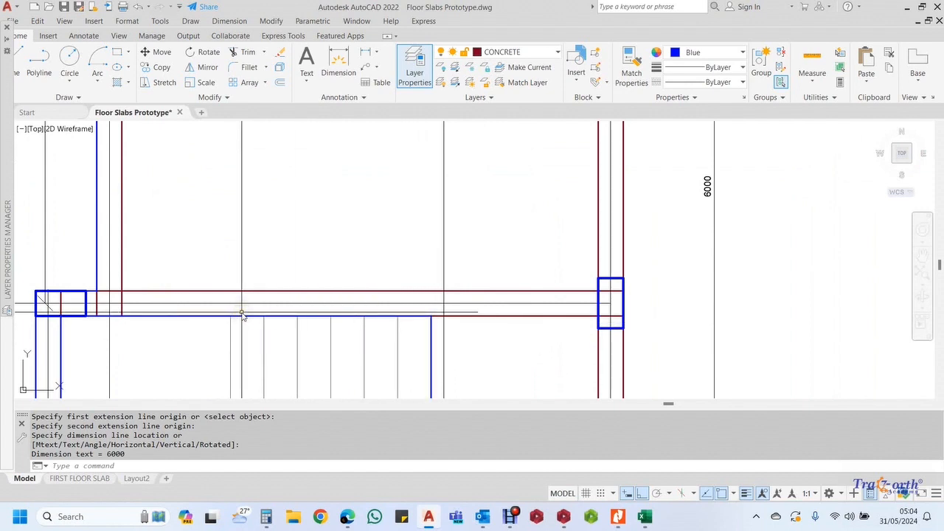
scroll(243, 315, down, 2)
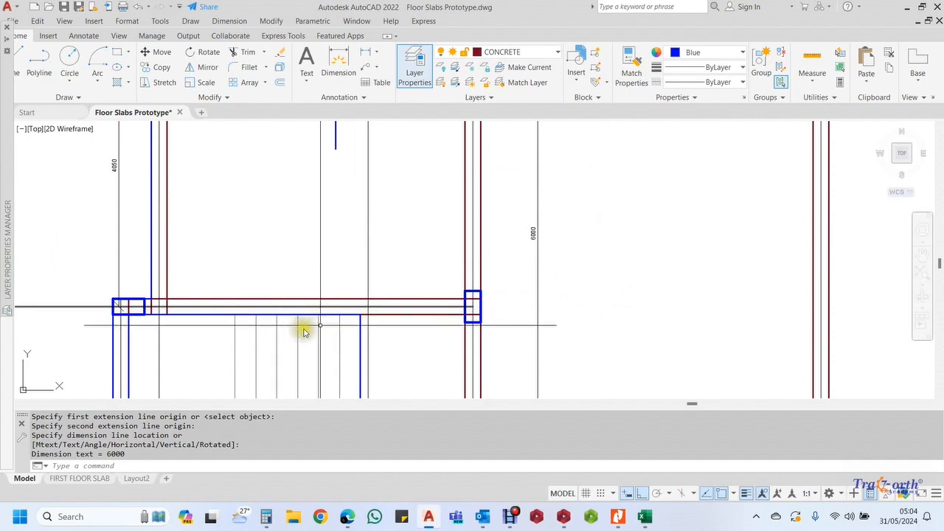
click(429, 518)
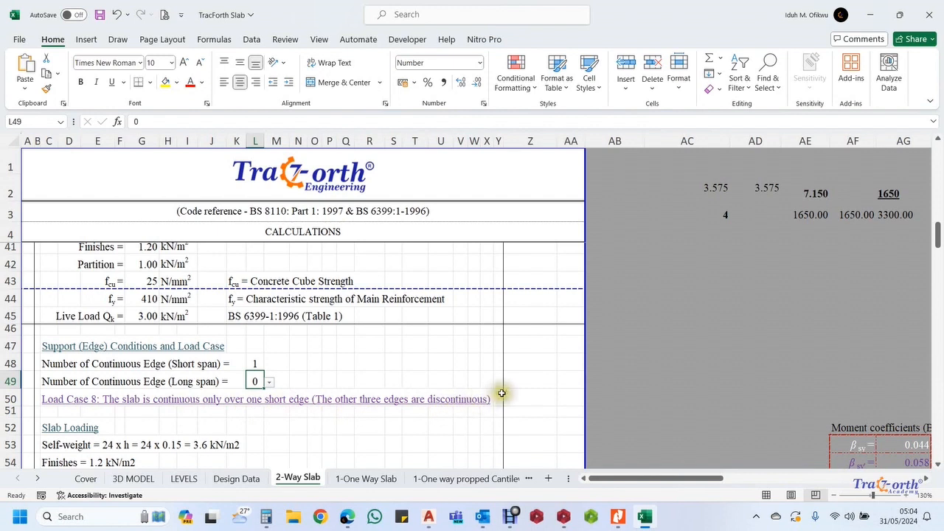
Try 0 continuous edges for the short span to compare the load case, and restore the count to 1
click(255, 364)
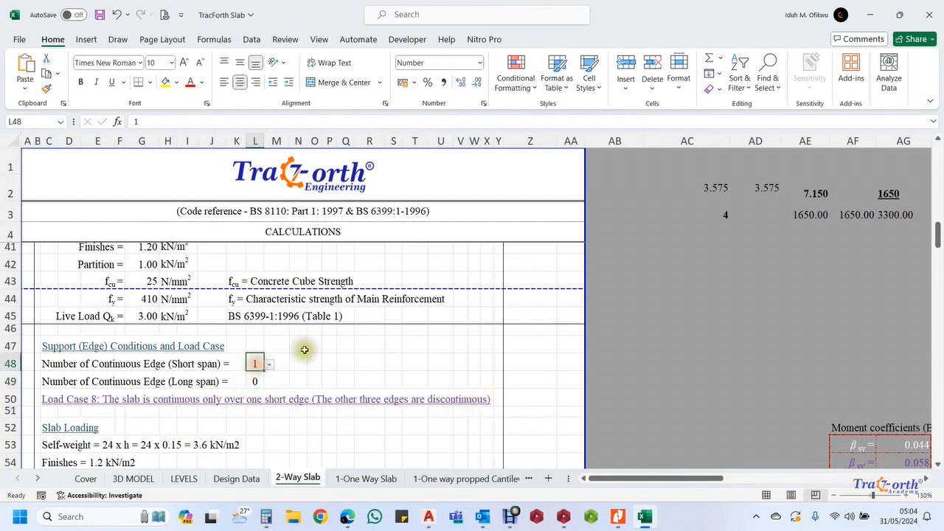
text(0)
key(Return)
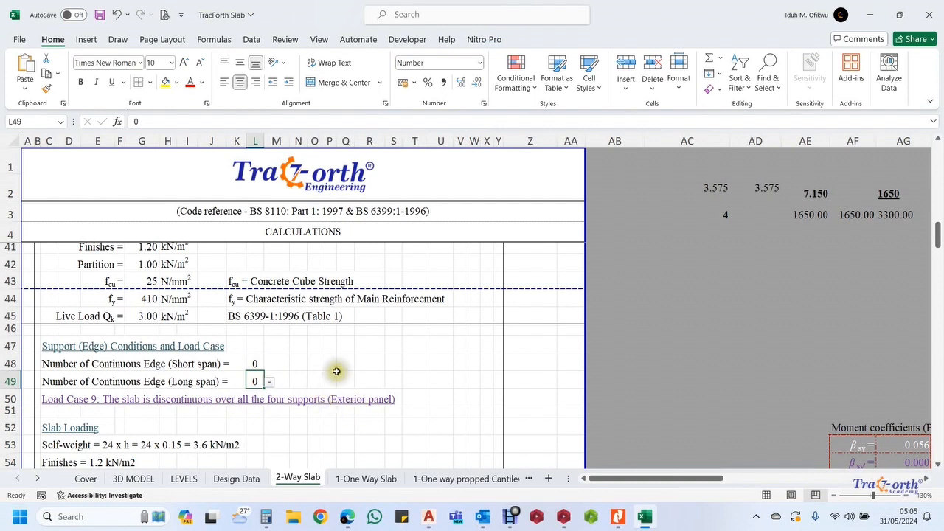
click(253, 361)
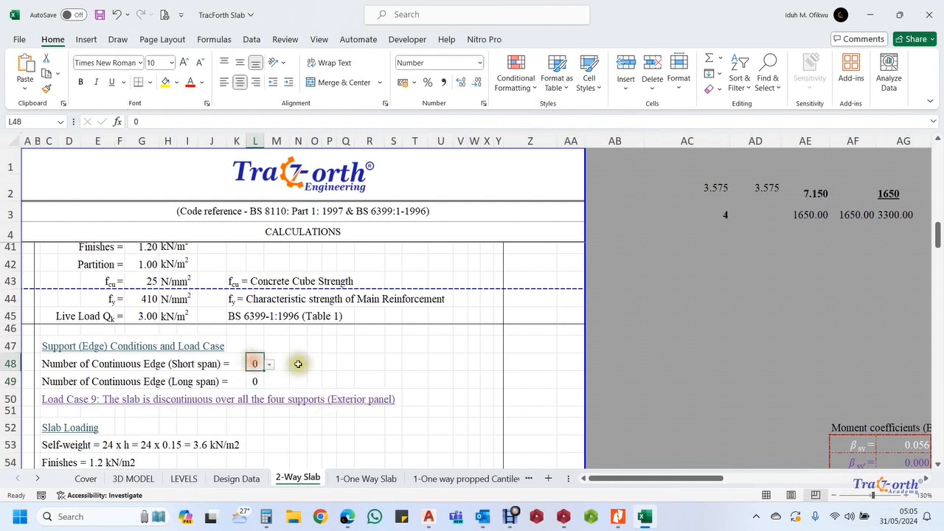
text(1)
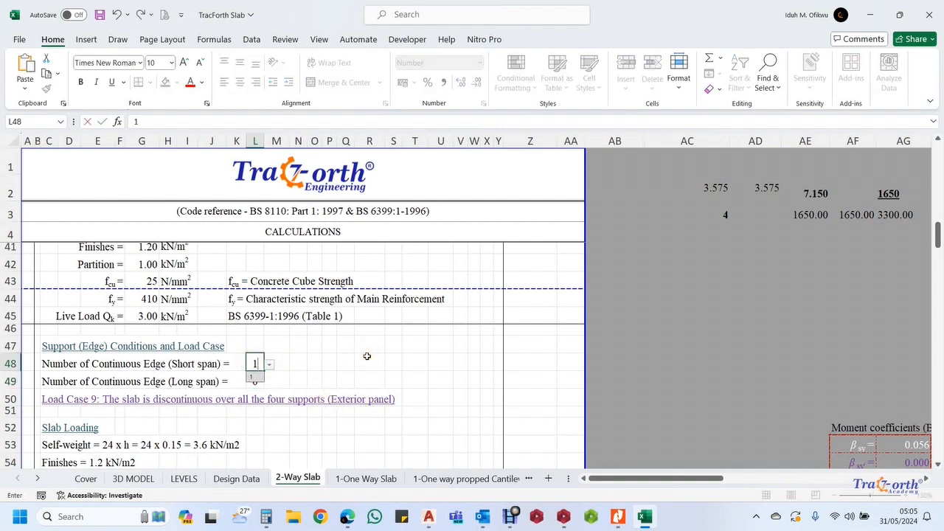
key(Return)
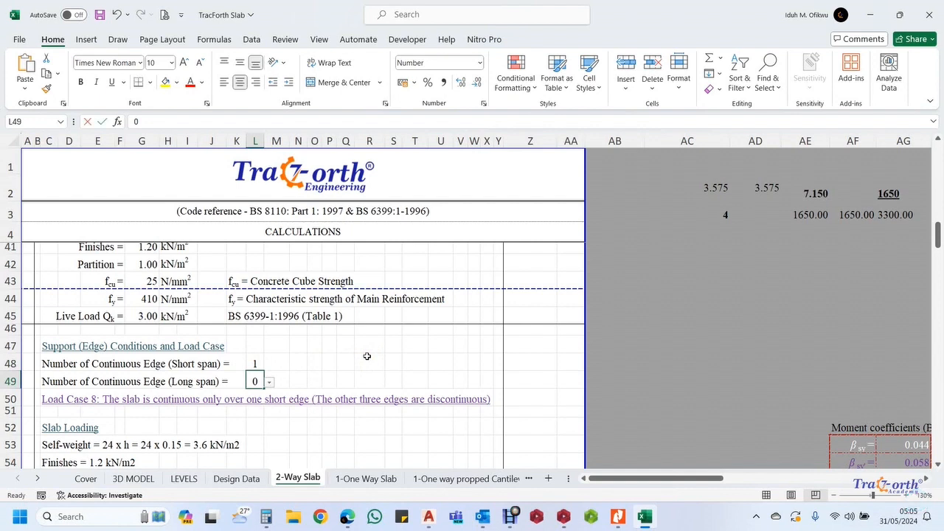
Try 1 continuous edge for the long span to compare the load case, and restore the count to 0
text(1)
key(Return)
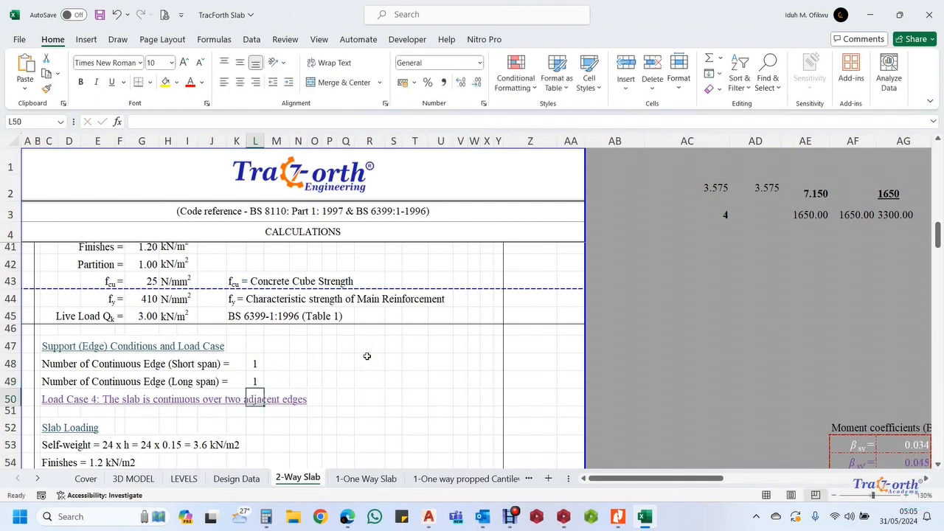
click(254, 363)
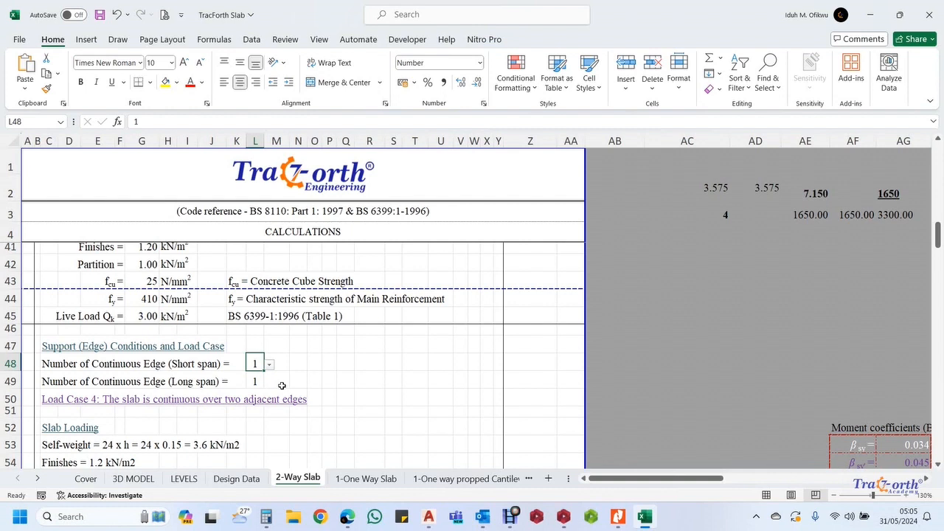
key(Down)
text(0)
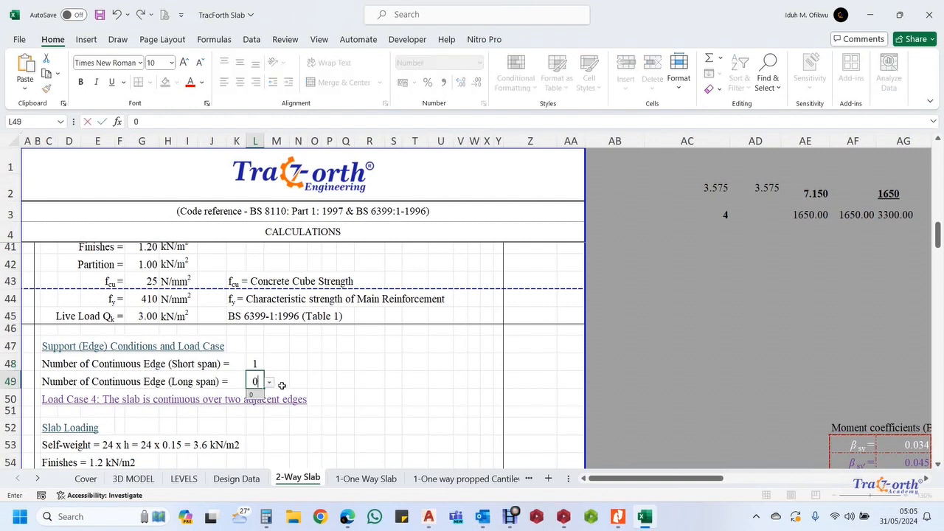
key(Return)
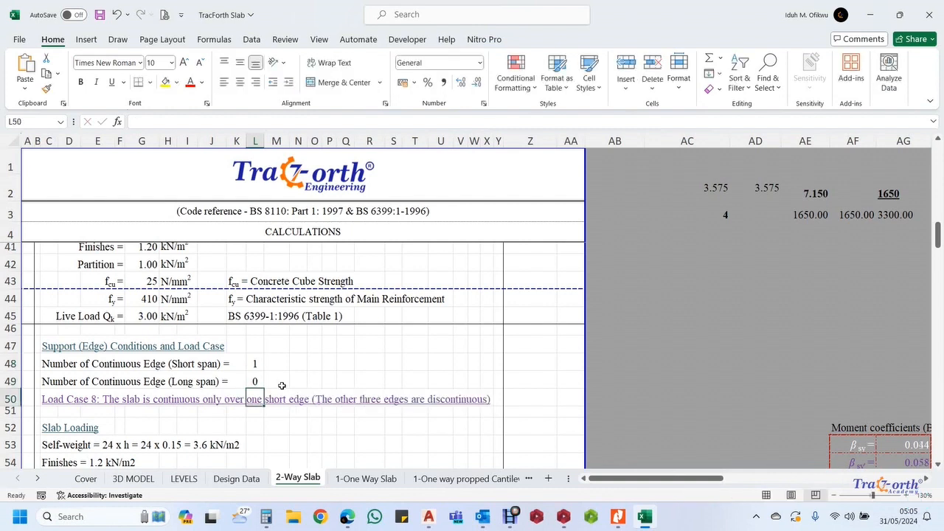
Check the edge labels in panel P1's sketch and change the upper long edge's label to Discontinuous
scroll(253, 392, up, 7)
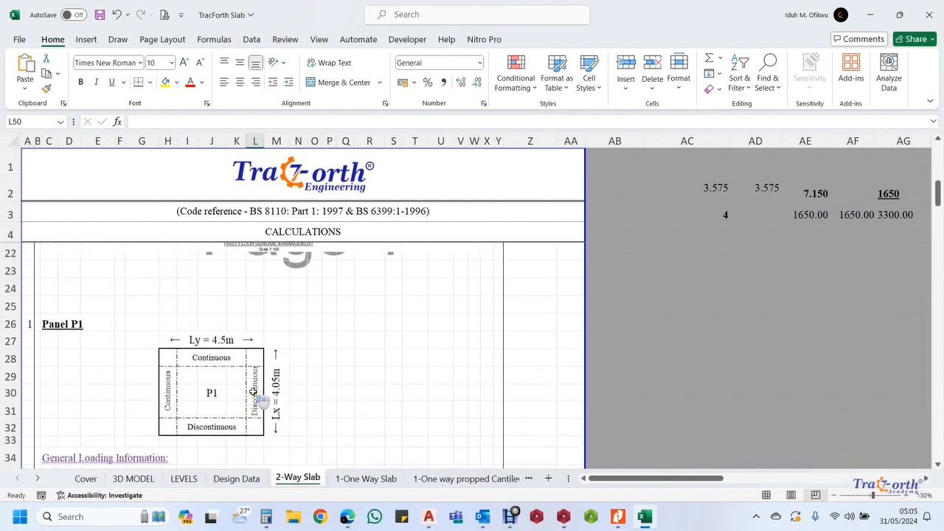
scroll(269, 374, down, 1)
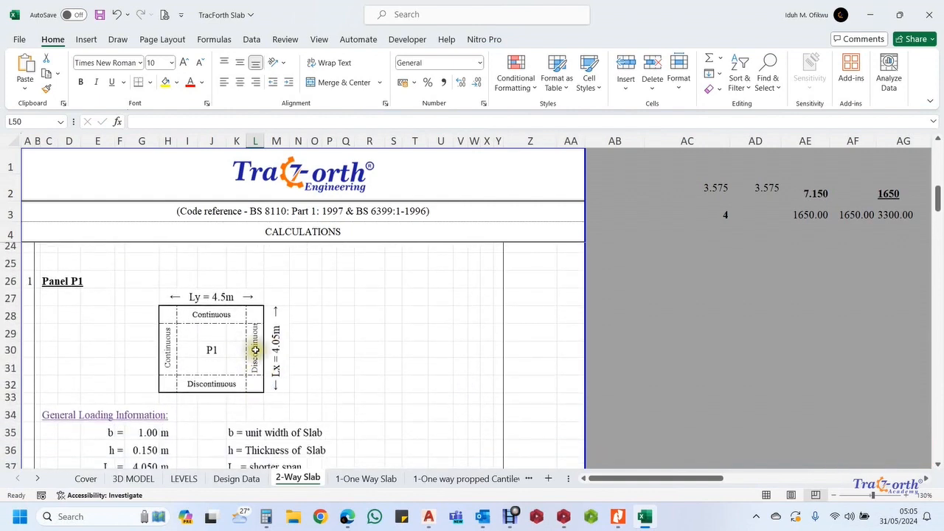
click(169, 351)
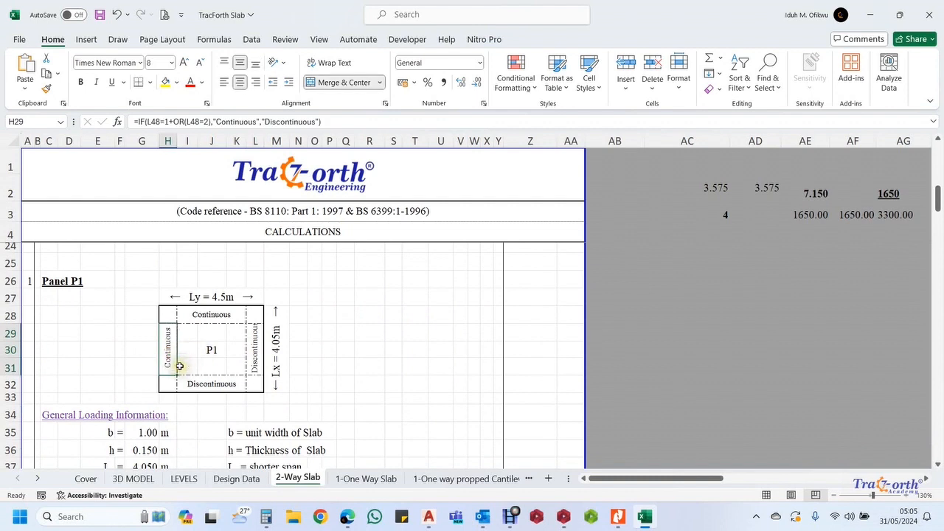
scroll(185, 357, down, 1)
scroll(191, 346, down, 1)
scroll(198, 329, up, 1)
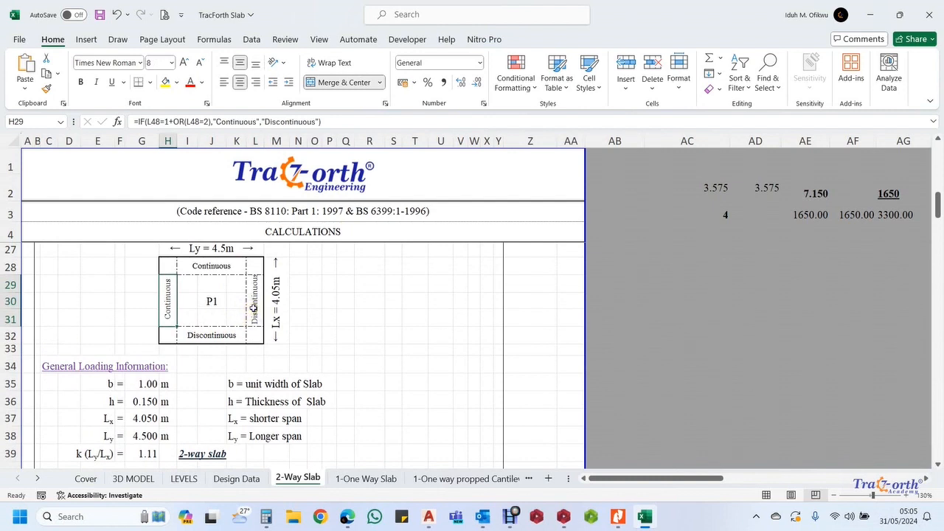
scroll(253, 309, up, 1)
click(224, 317)
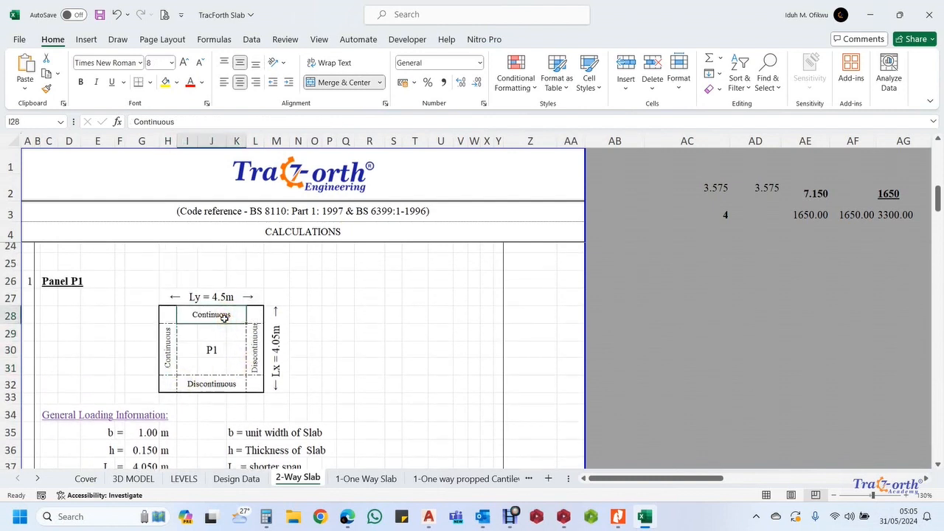
text(Dis)
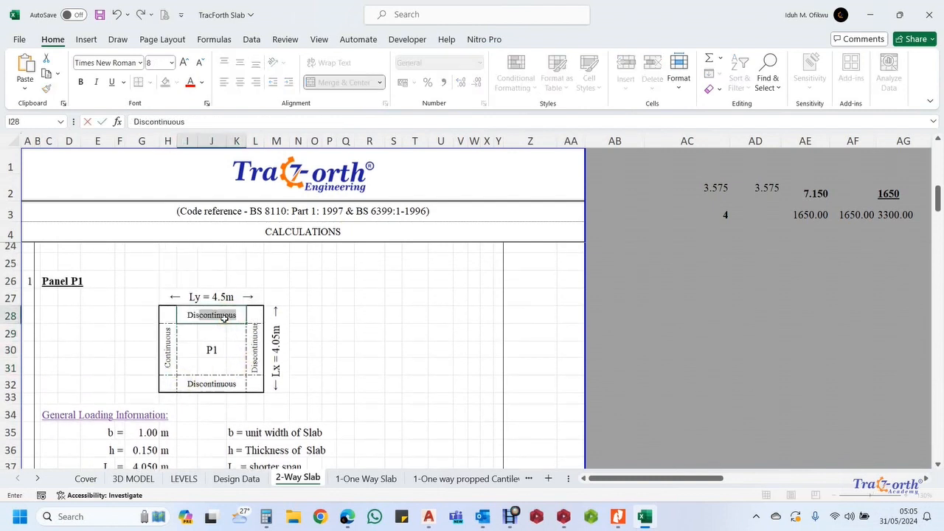
text(co)
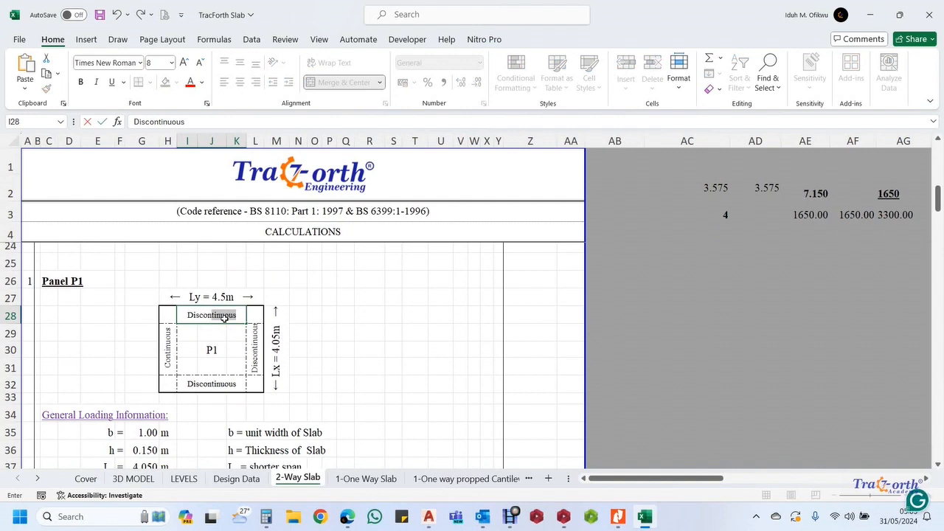
text(n)
key(Return)
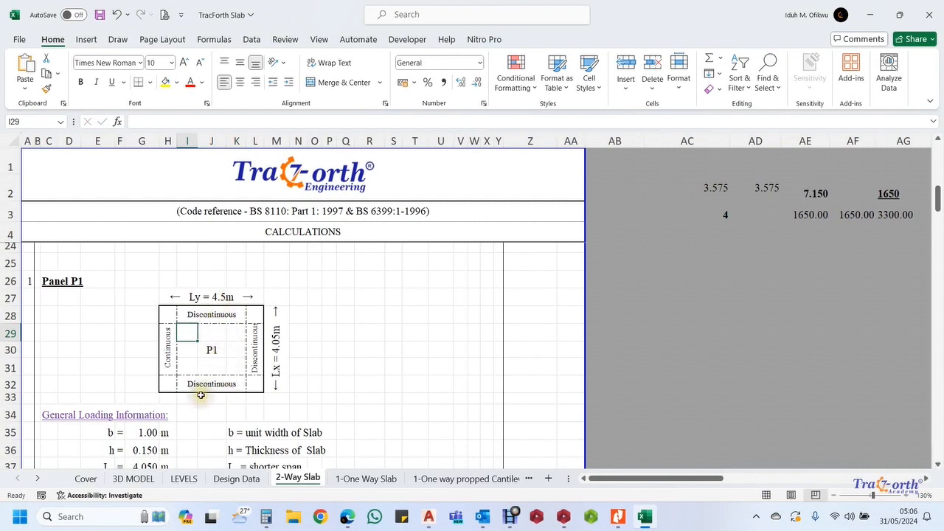
Replace the formula in the left short edge's label of panel P1's sketch with the text Discontinuous
click(166, 363)
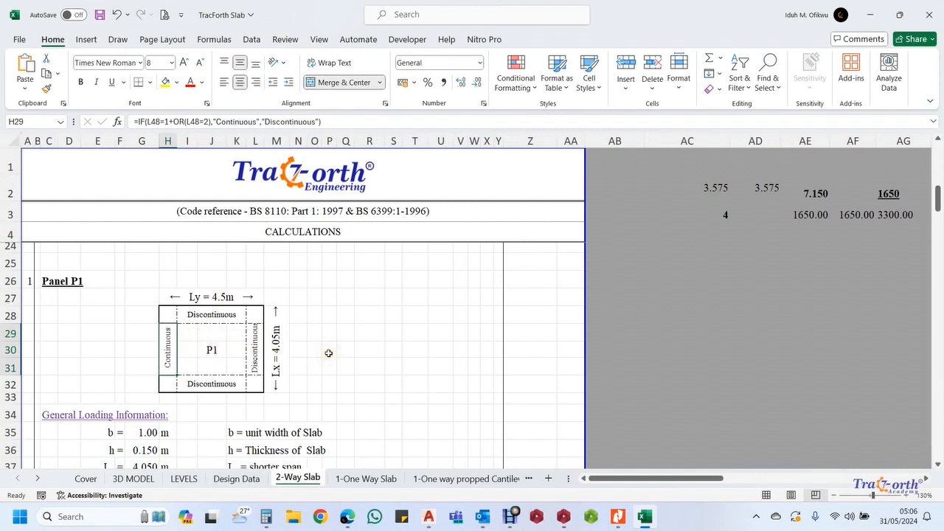
text(C)
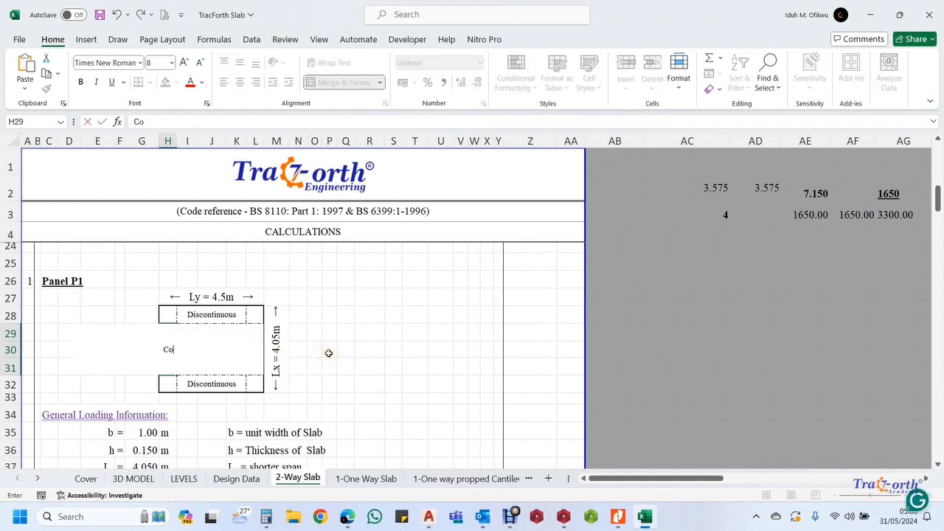
text(o)
key(Escape)
text(D)
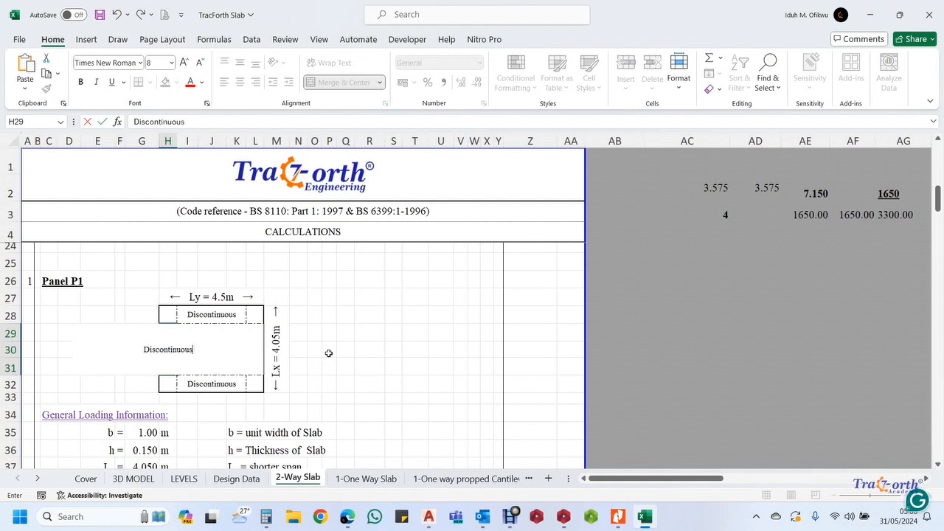
key(Tab)
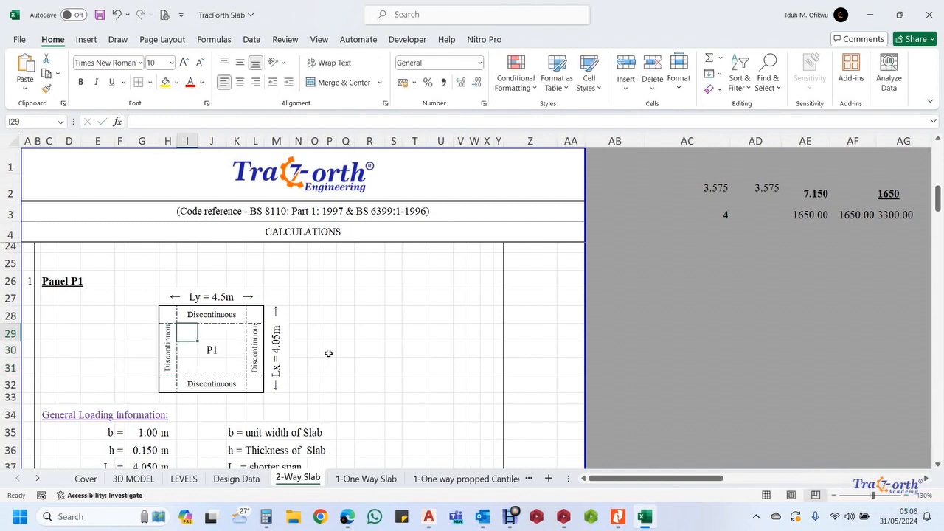
text(Continuous)
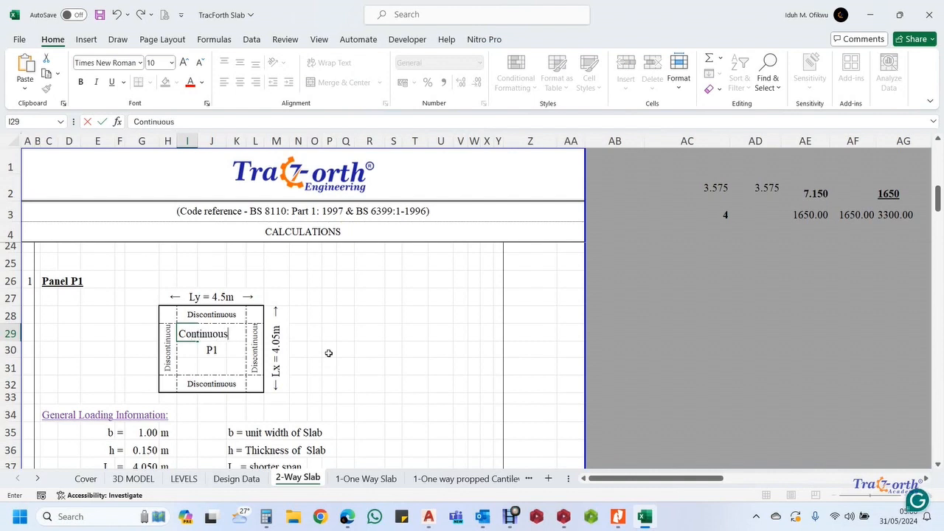
key(Return)
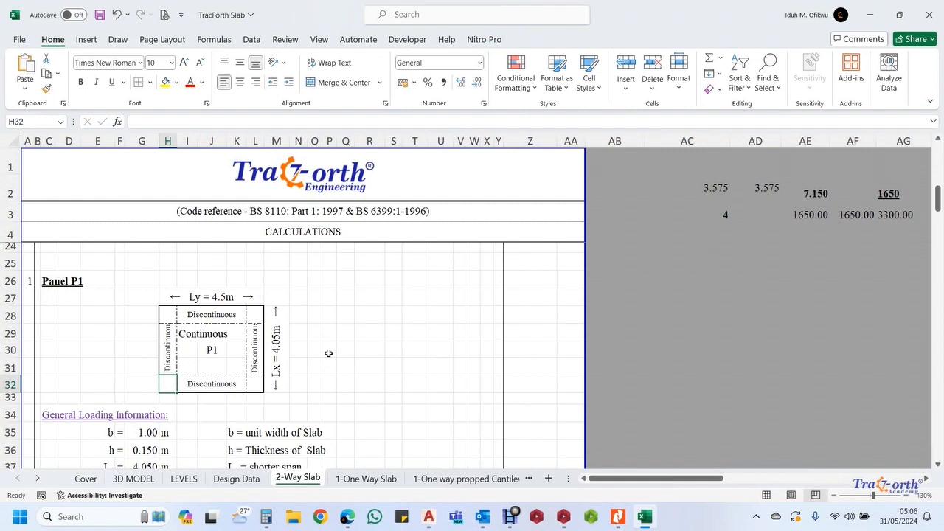
key(ctrl+z)
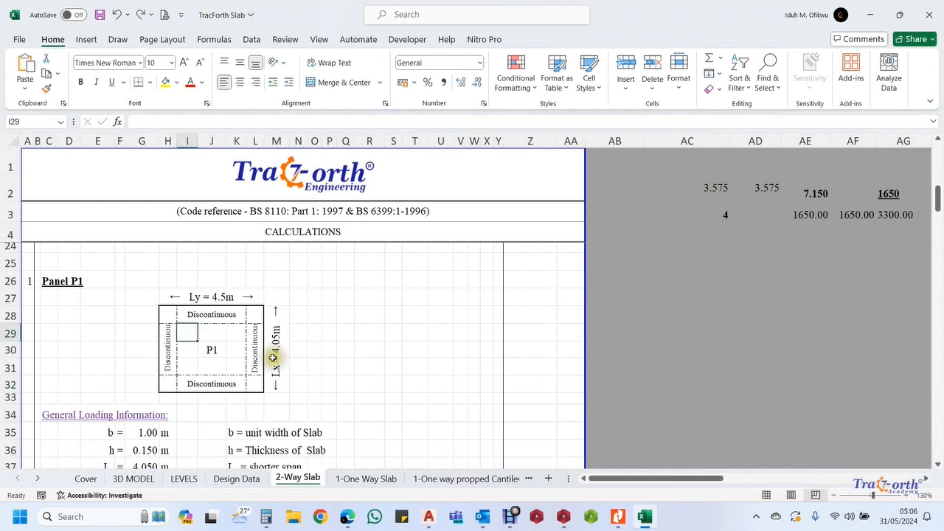
Change the right short edge's label in panel P1's sketch to Continuous
click(253, 358)
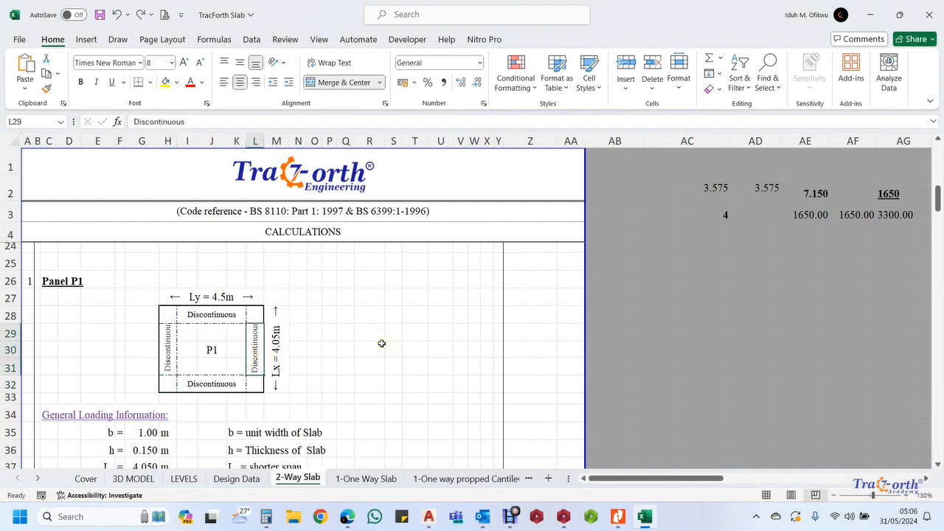
key(F2)
key(BackSpace)
key(BackSpace)
key(BackSpace)
key(BackSpace)
key(BackSpace)
key(BackSpace)
key(BackSpace)
key(BackSpace)
key(BackSpace)
key(BackSpace)
key(BackSpace)
key(BackSpace)
key(BackSpace)
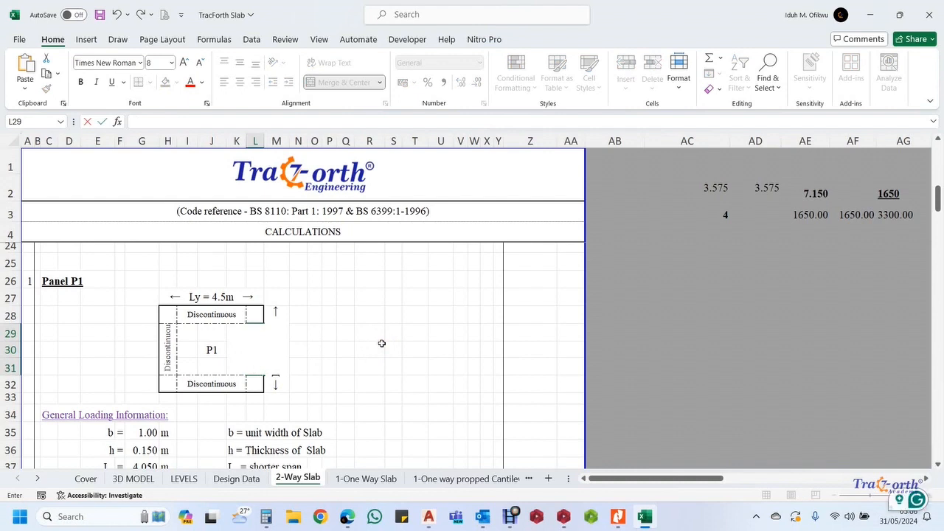
text(Continuous)
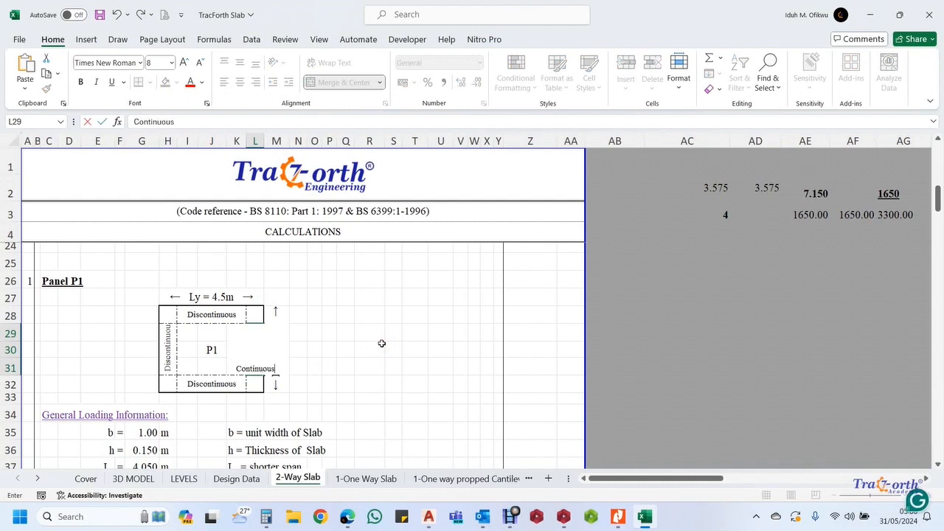
key(Return)
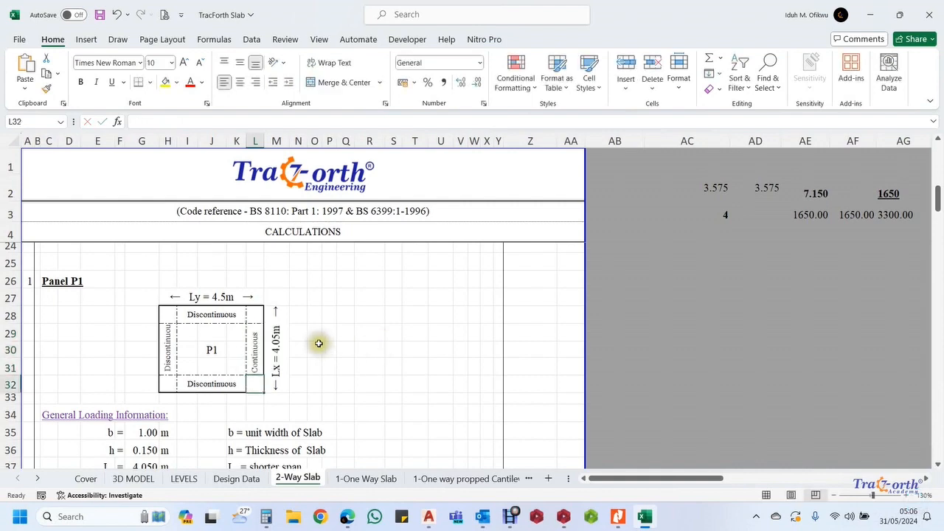
Review panel P1's span ratio, continuous edge counts and load case, and inspect the self-weight formula under Slab Loading
scroll(315, 345, down, 6)
scroll(314, 346, down, 2)
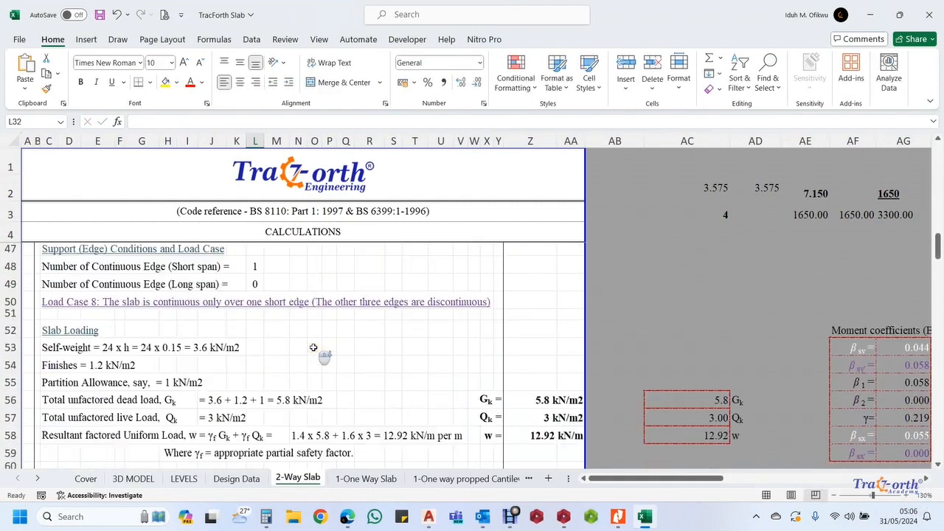
scroll(313, 347, up, 4)
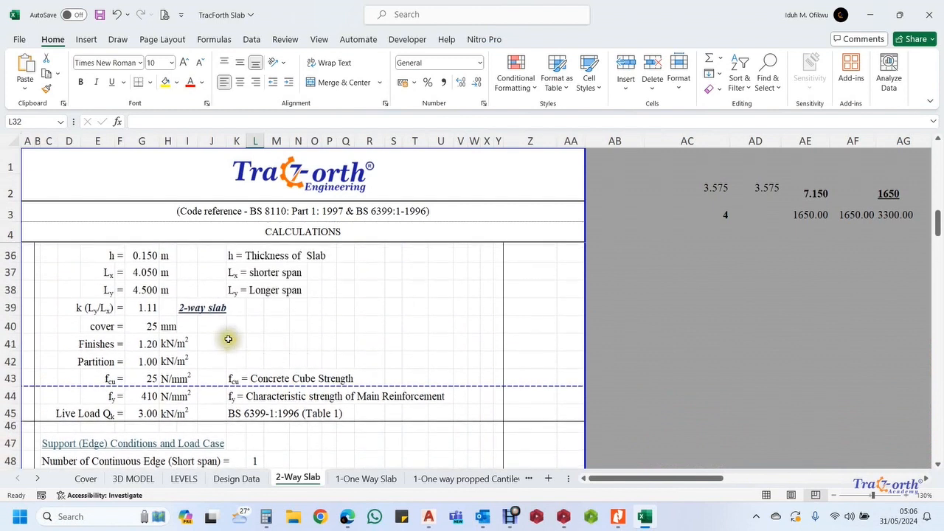
click(147, 310)
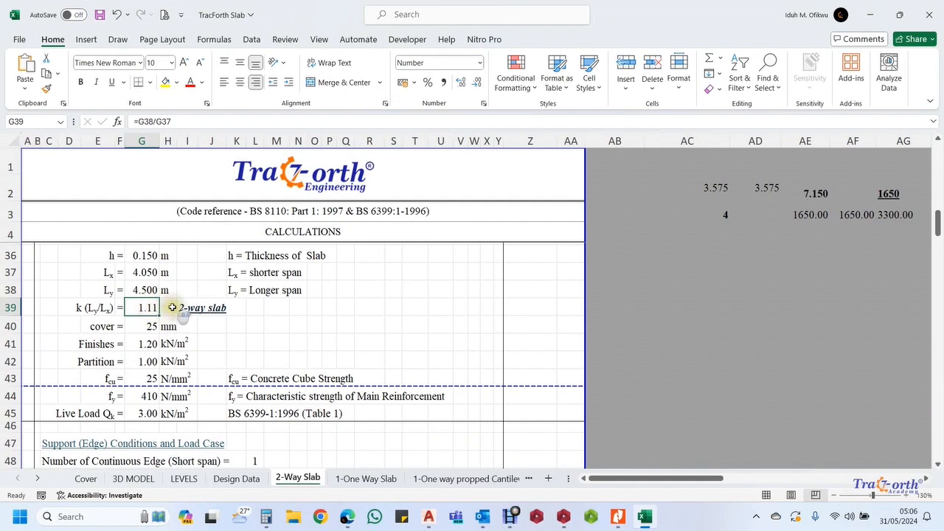
scroll(174, 306, down, 3)
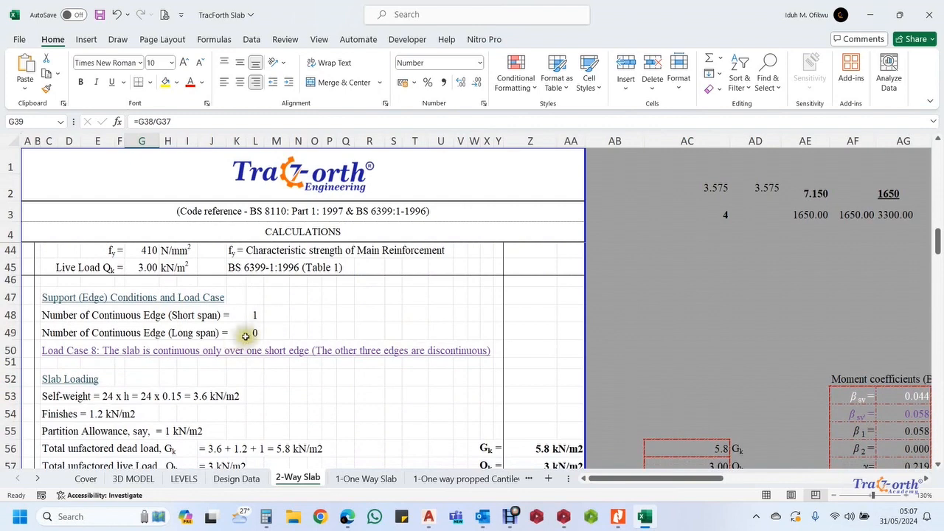
scroll(160, 392, up, 1)
scroll(160, 392, down, 1)
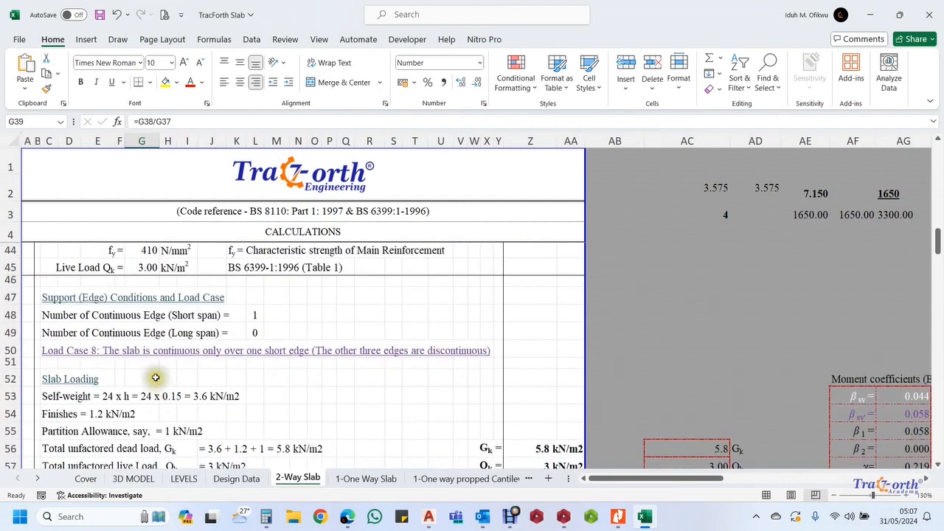
scroll(156, 377, up, 2)
scroll(155, 270, up, 2)
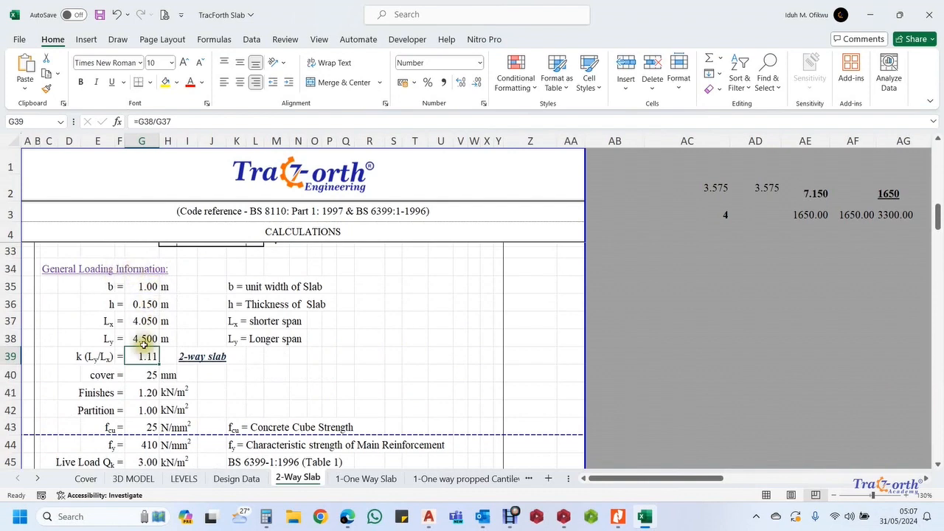
scroll(148, 412, down, 2)
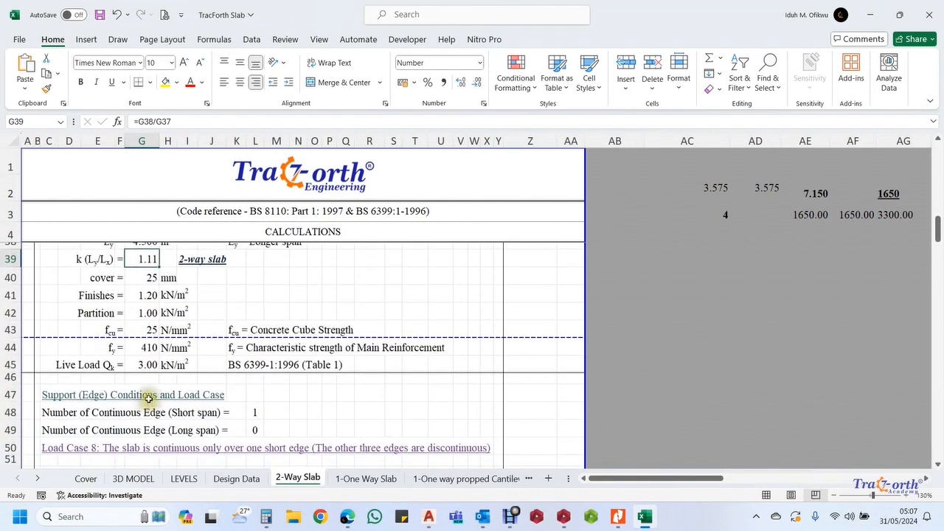
scroll(149, 398, down, 3)
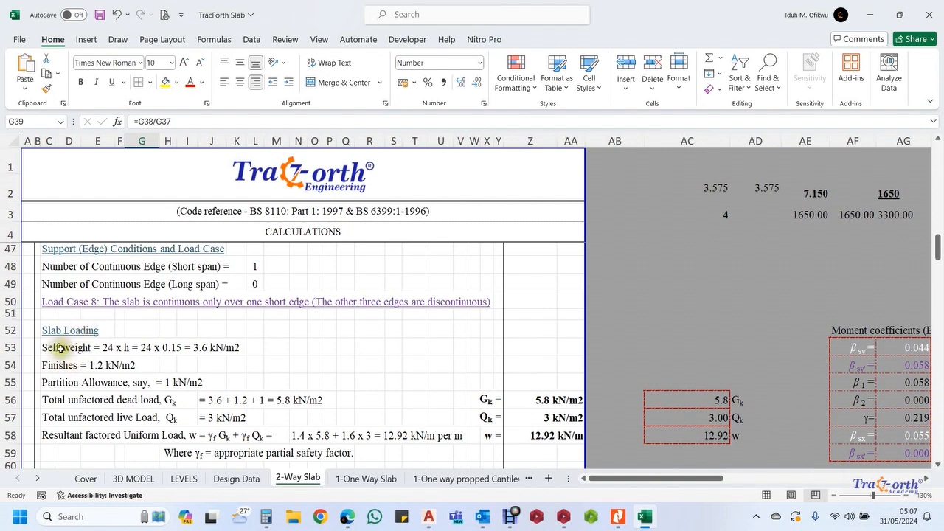
click(48, 352)
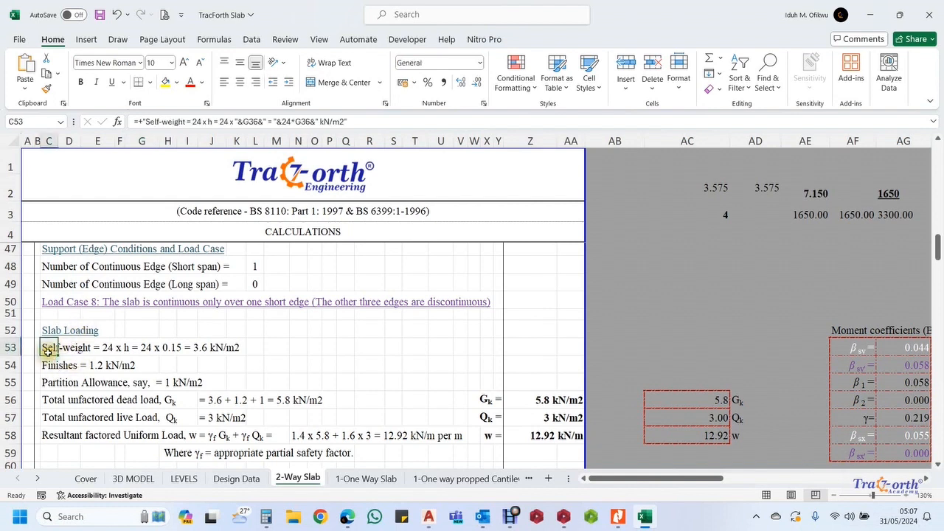
click(356, 348)
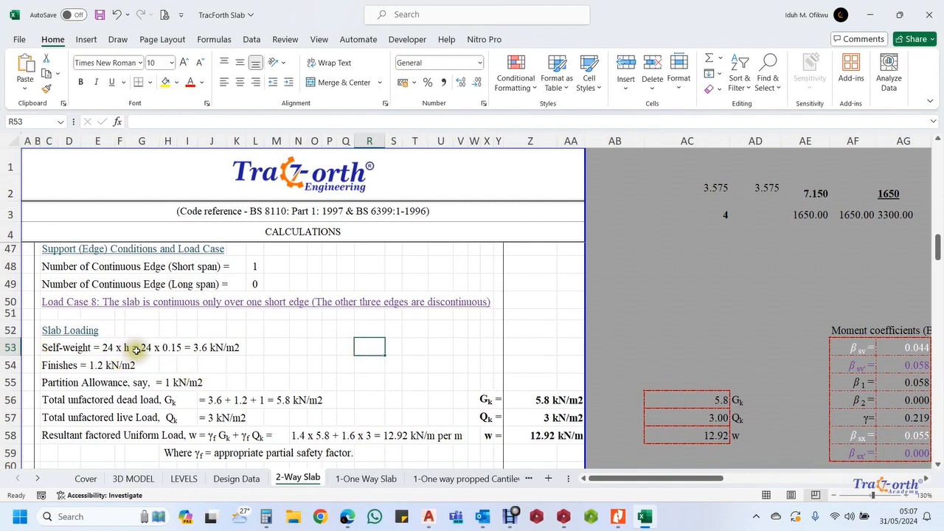
Switch to the Unit Weight of Construction Materials PDF in Nitro Pro and search its tables for the unit weight behind the slab's self-weight
click(619, 514)
scroll(354, 280, up, 6)
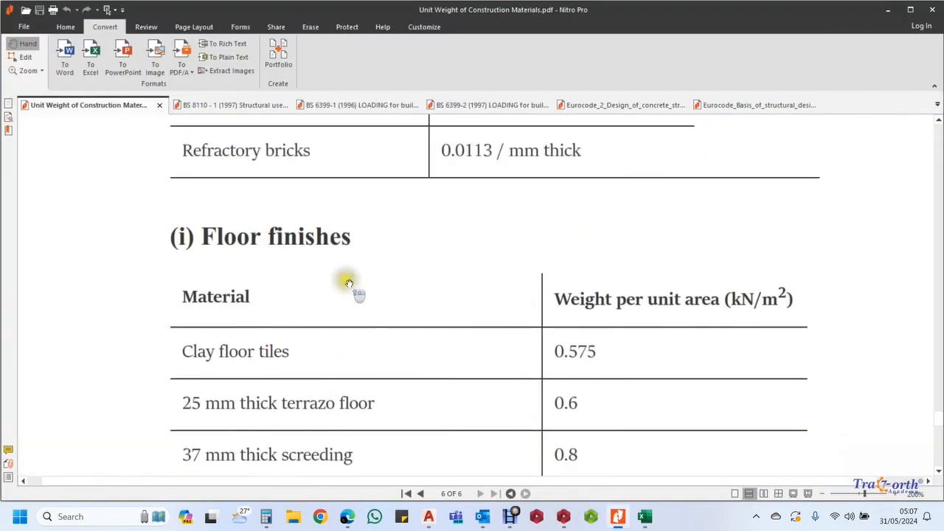
scroll(373, 272, up, 10)
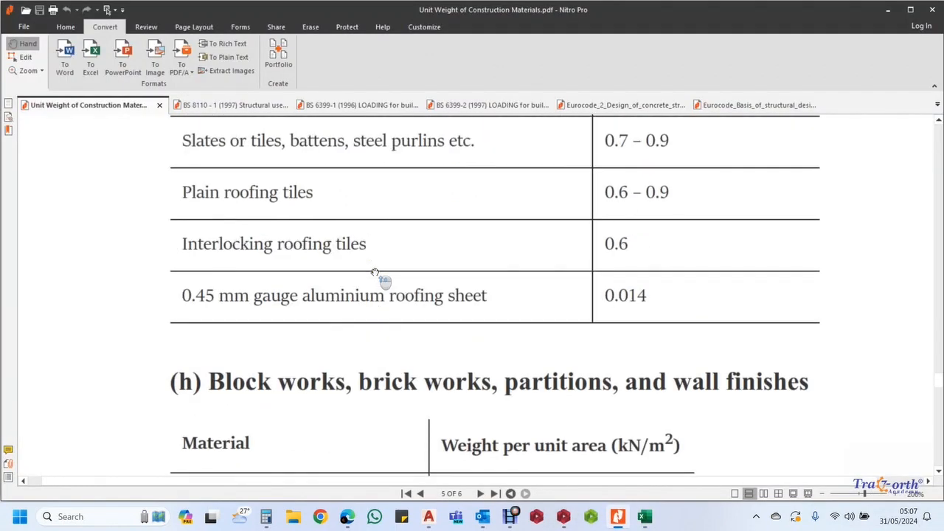
scroll(374, 273, down, 5)
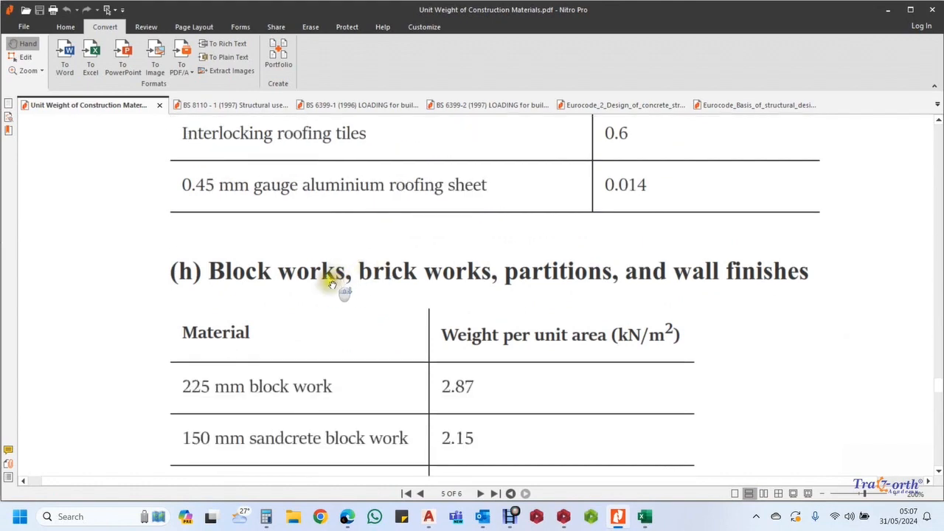
scroll(309, 303, up, 8)
scroll(327, 296, up, 4)
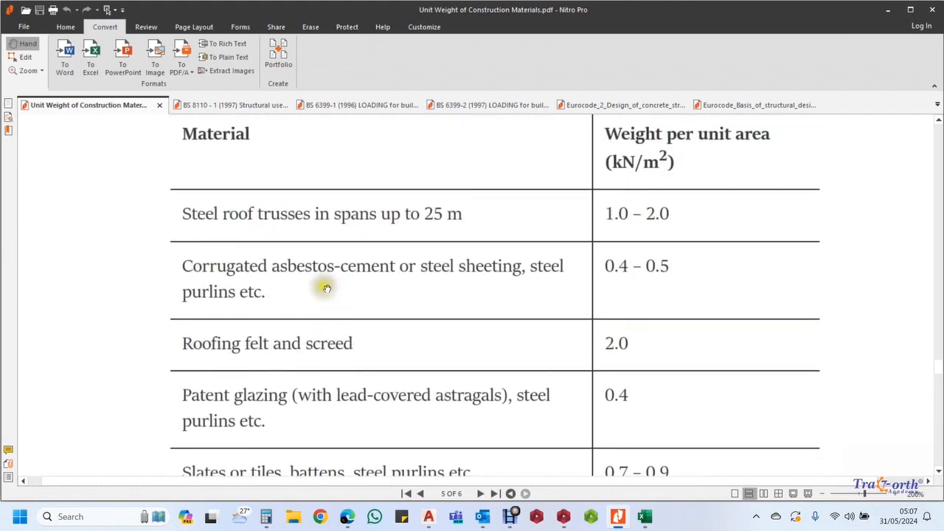
scroll(326, 284, up, 12)
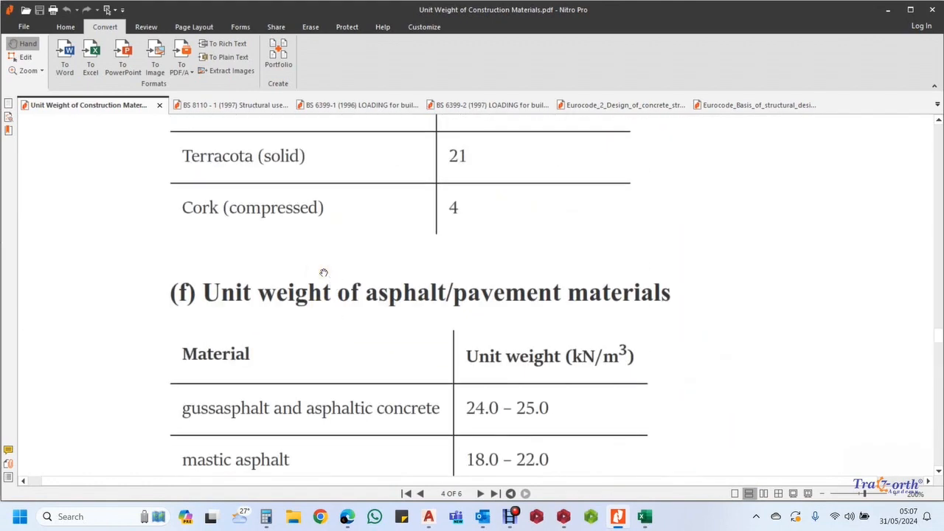
Look back through the unit weight tables, from glass and metals up to the concrete and mortar densities
scroll(323, 273, up, 9)
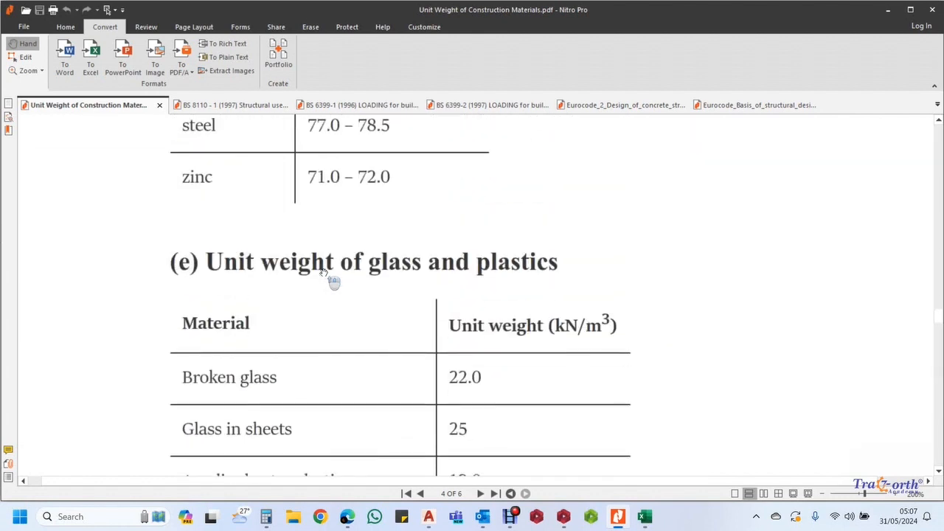
scroll(323, 273, up, 3)
scroll(323, 273, down, 3)
scroll(323, 273, up, 3)
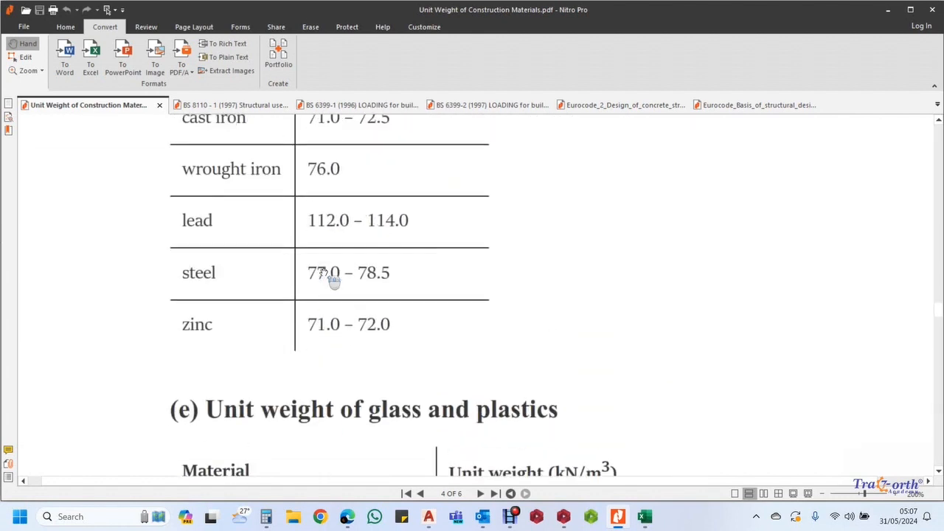
scroll(323, 273, up, 10)
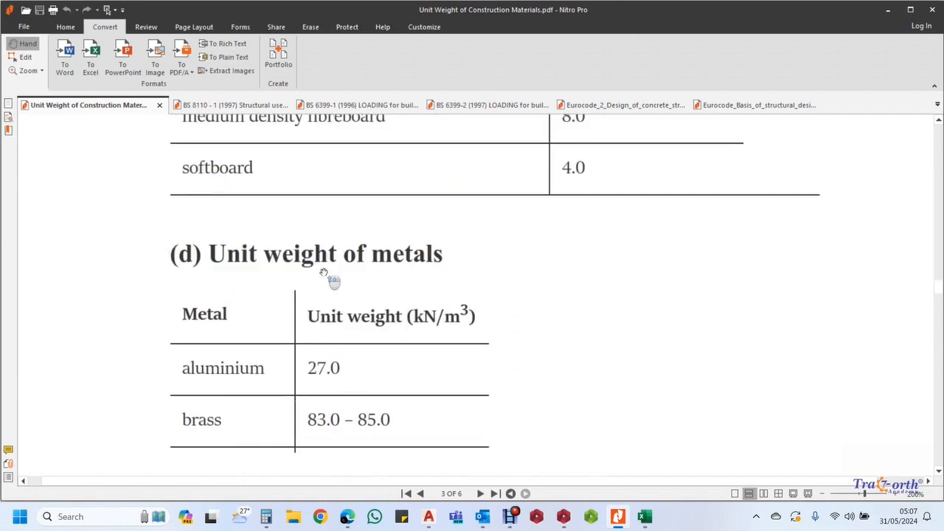
scroll(322, 273, up, 7)
scroll(322, 272, up, 4)
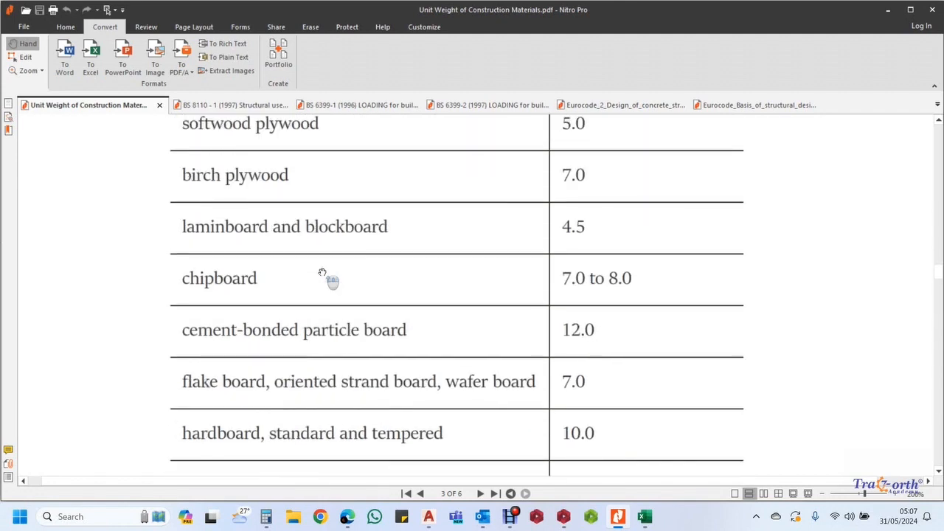
scroll(322, 272, up, 10)
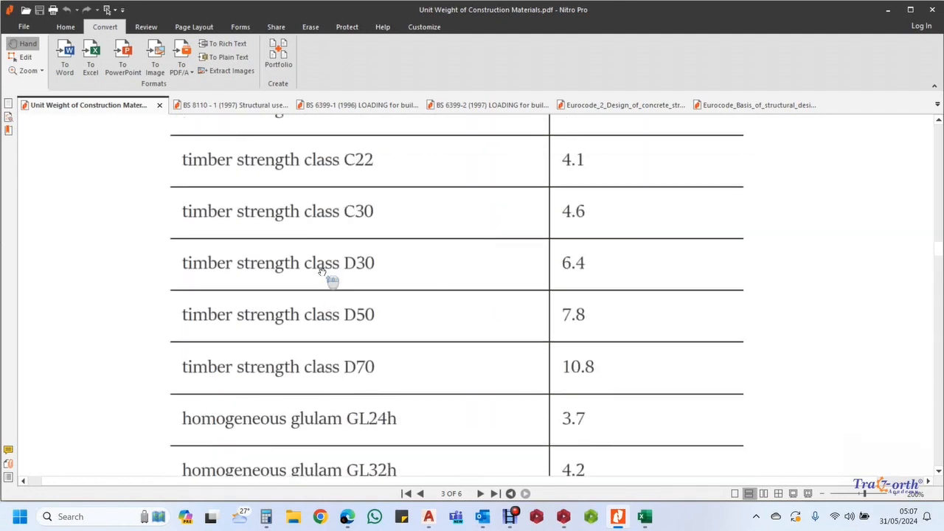
scroll(323, 270, up, 12)
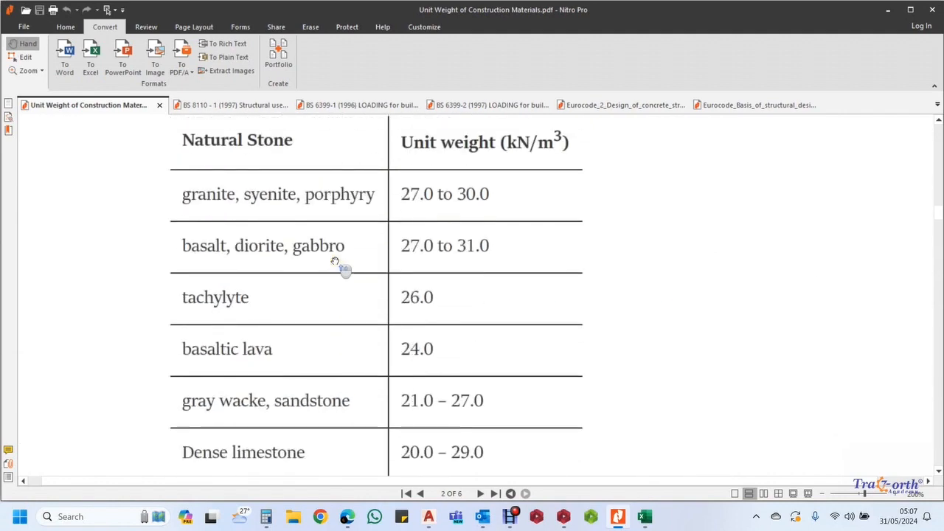
scroll(335, 261, up, 8)
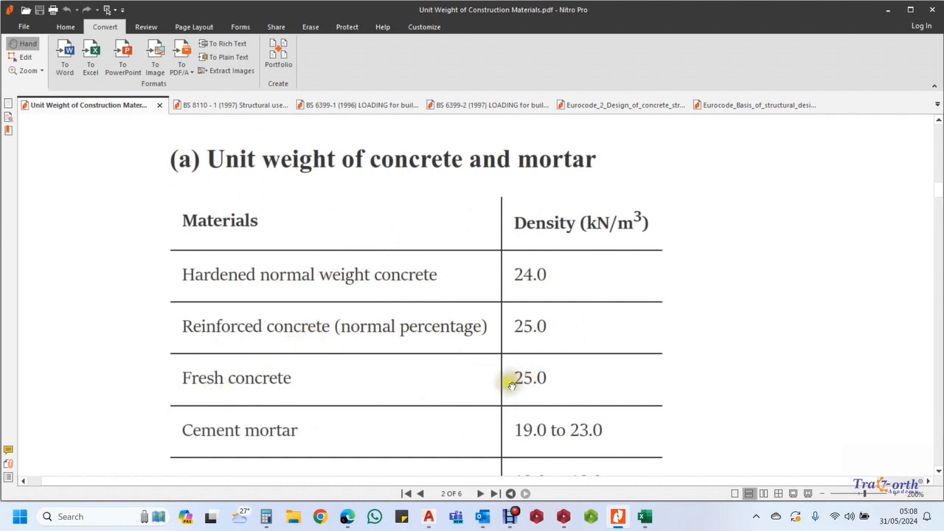
Switch to the Excel slab workbook, set the slab thickness h to 0.175 m and check its effect on the slab loading
click(645, 517)
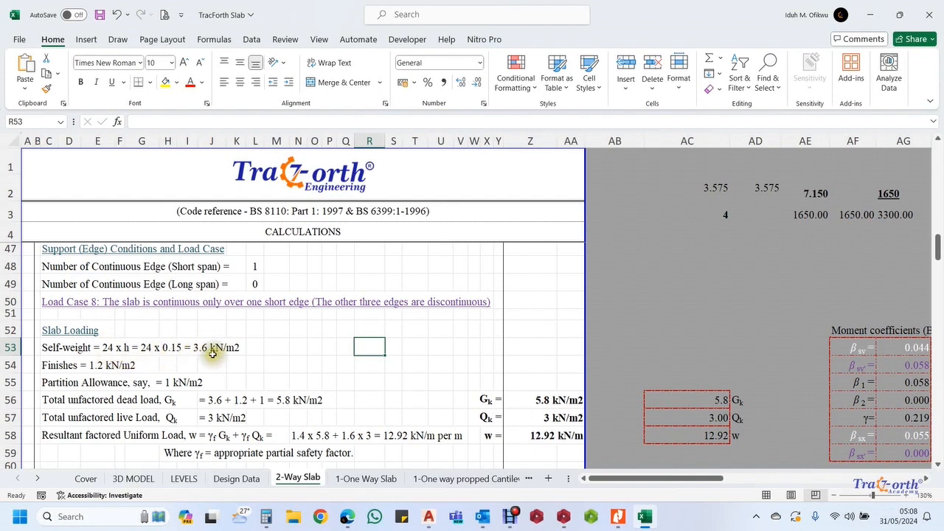
text(.1)
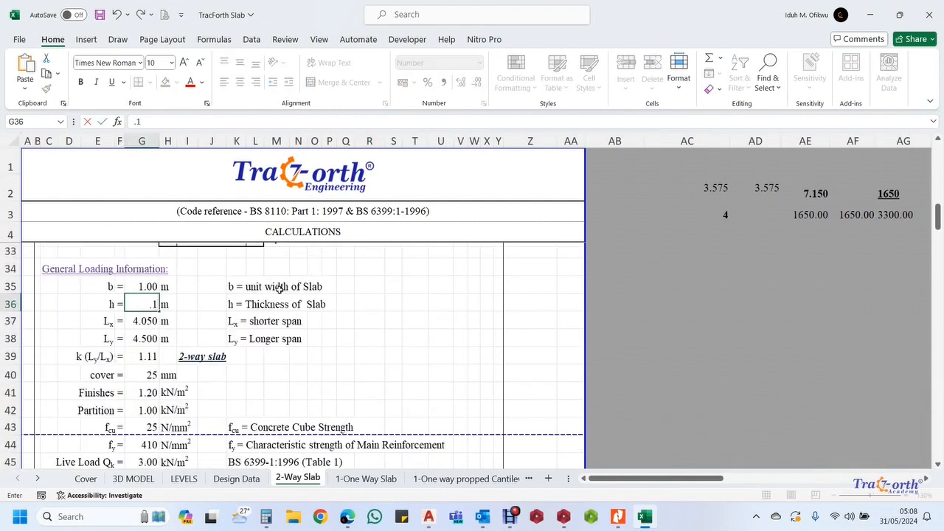
text(75)
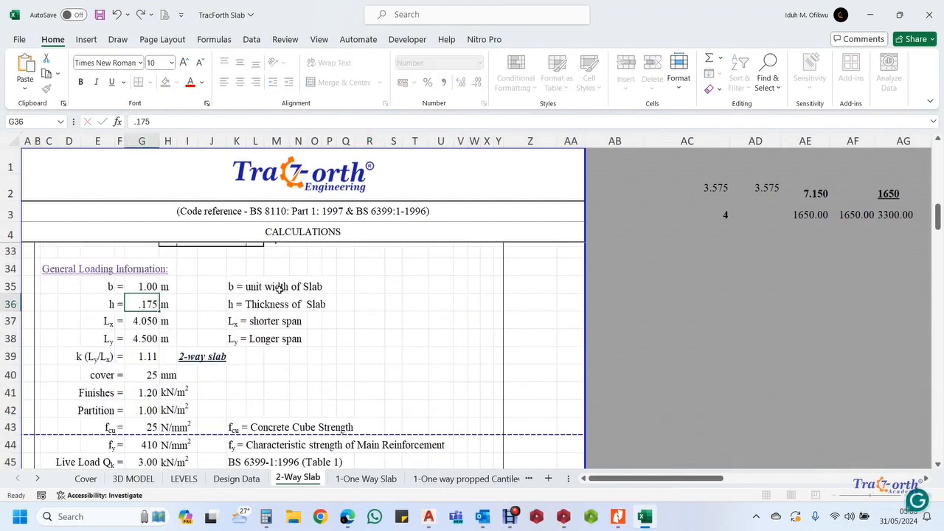
key(Return)
scroll(273, 345, down, 4)
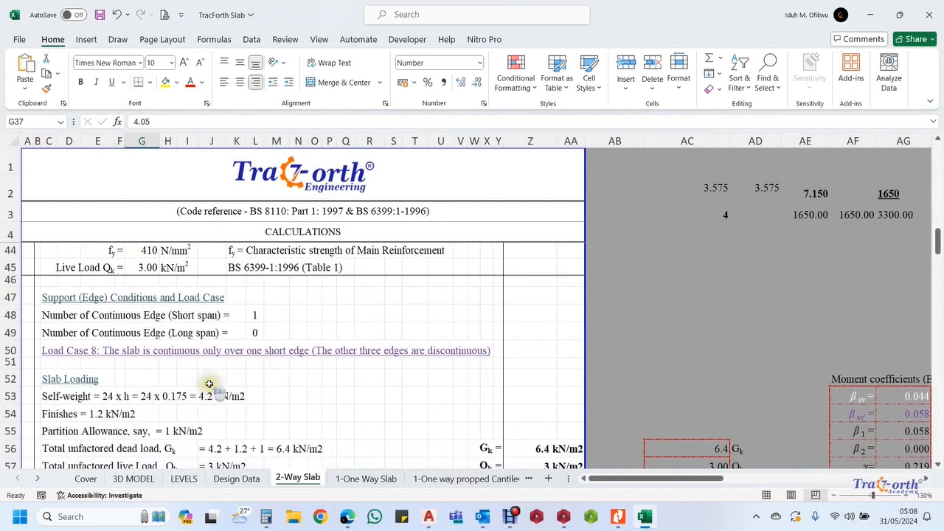
Set the slab thickness h to 0.15 m and return to the slab loading calculations
scroll(213, 386, up, 6)
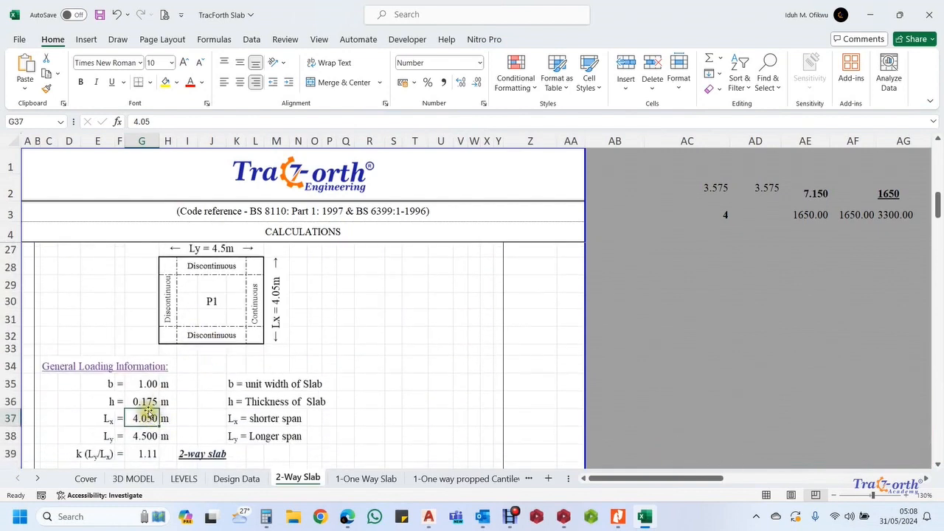
click(147, 401)
text(0.)
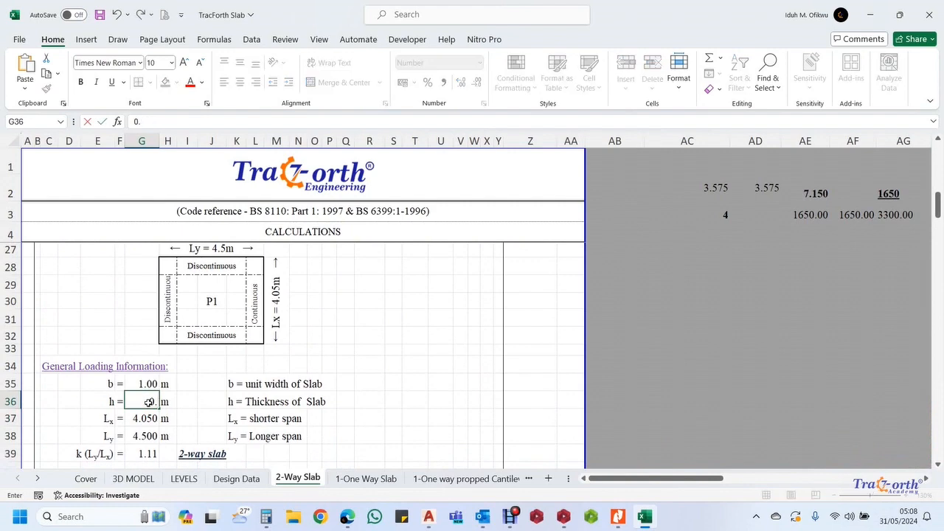
key(Return)
scroll(147, 402, down, 5)
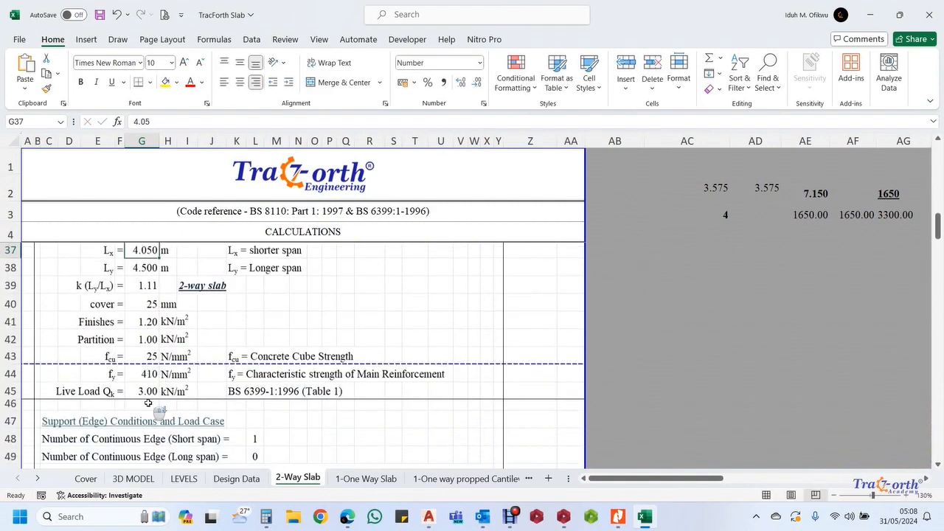
scroll(148, 405, down, 3)
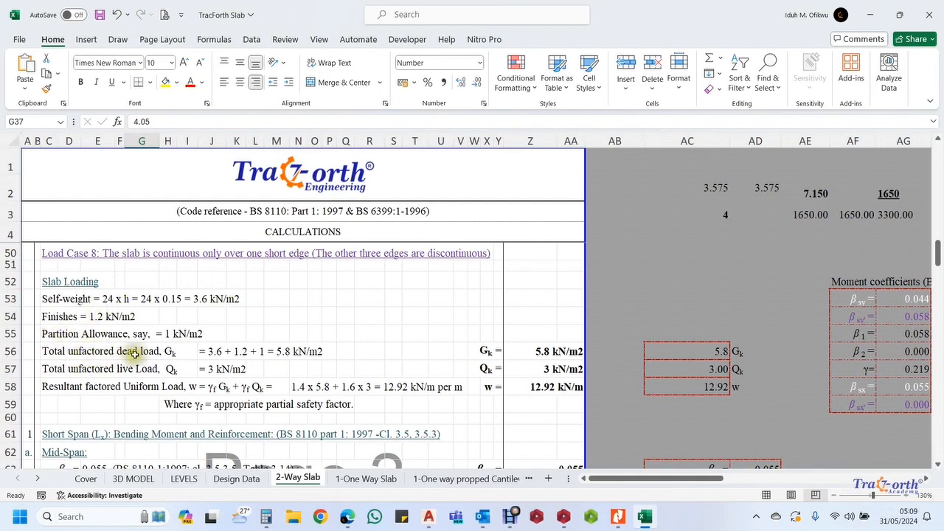
Examine the total unfactored dead load formula and trace the unfactored live load to its Qk input in the general loading information
click(213, 354)
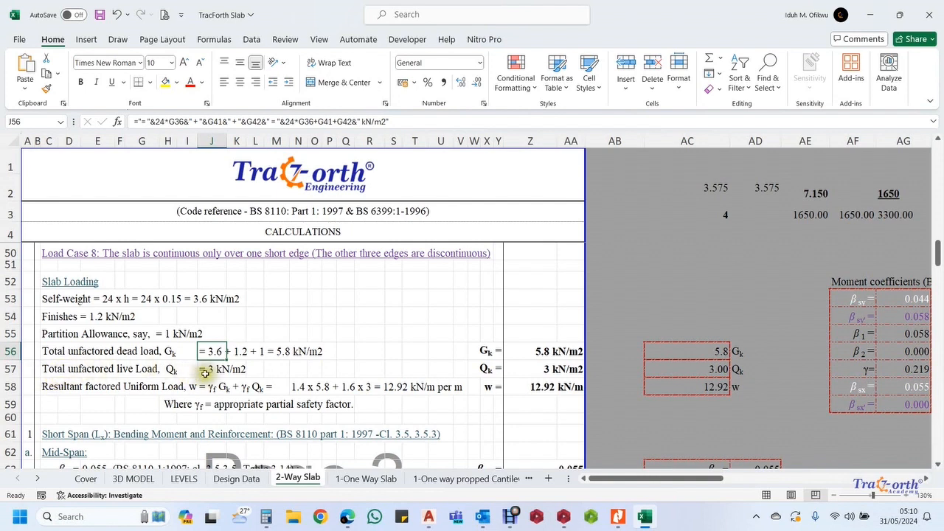
scroll(211, 373, up, 3)
scroll(169, 364, up, 1)
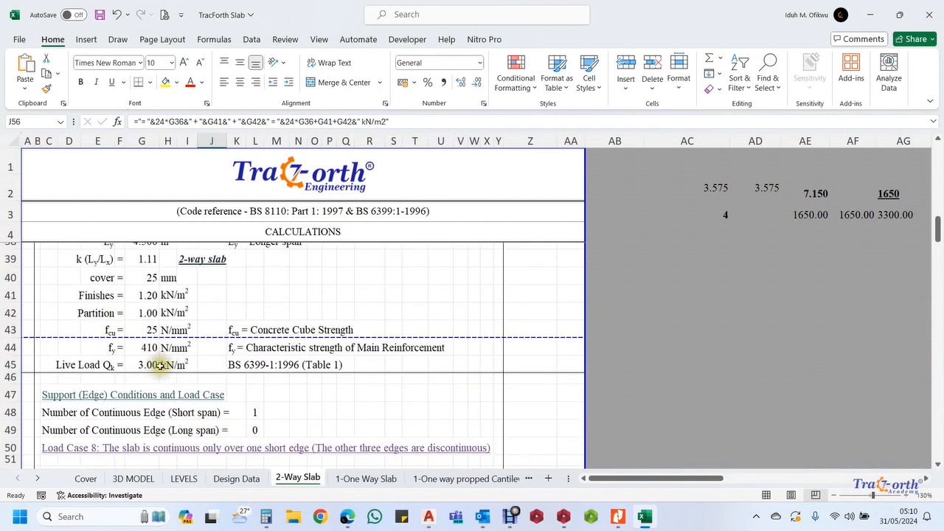
click(148, 366)
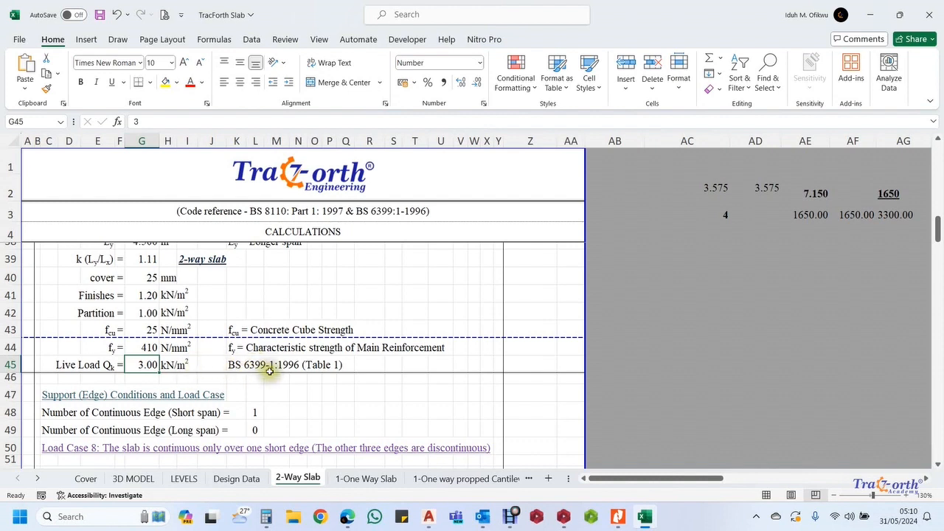
scroll(239, 371, down, 1)
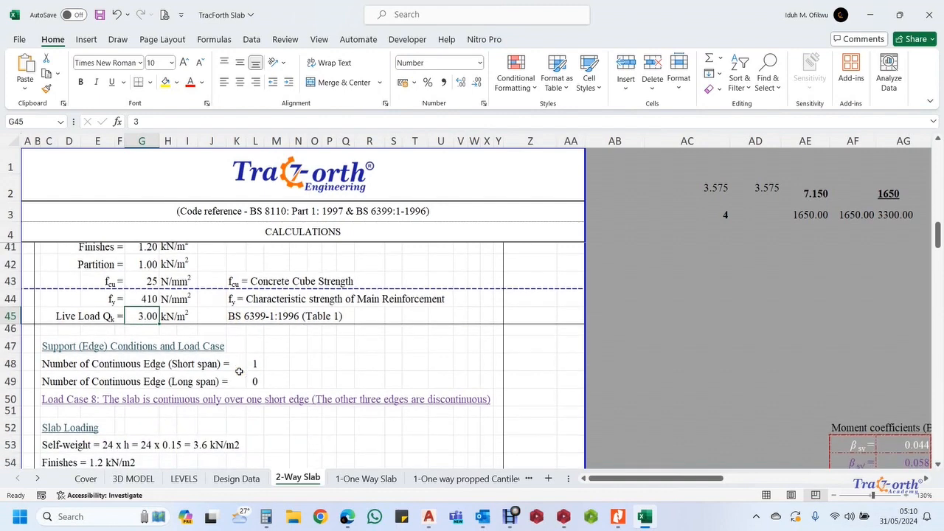
scroll(239, 371, down, 2)
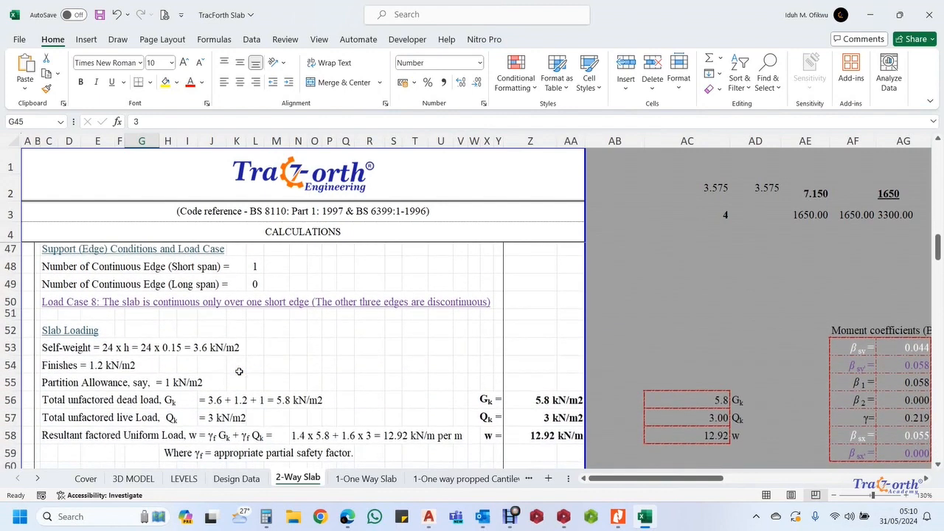
scroll(239, 371, up, 2)
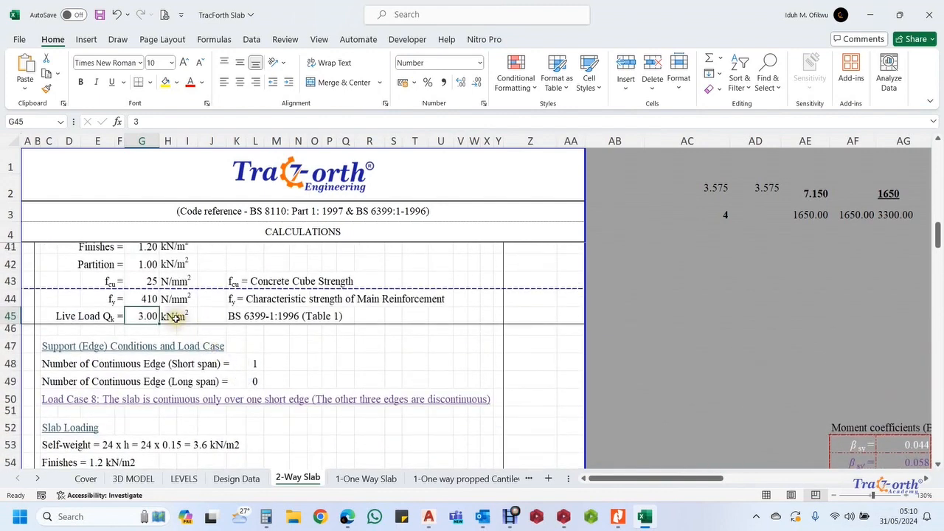
scroll(152, 314, down, 1)
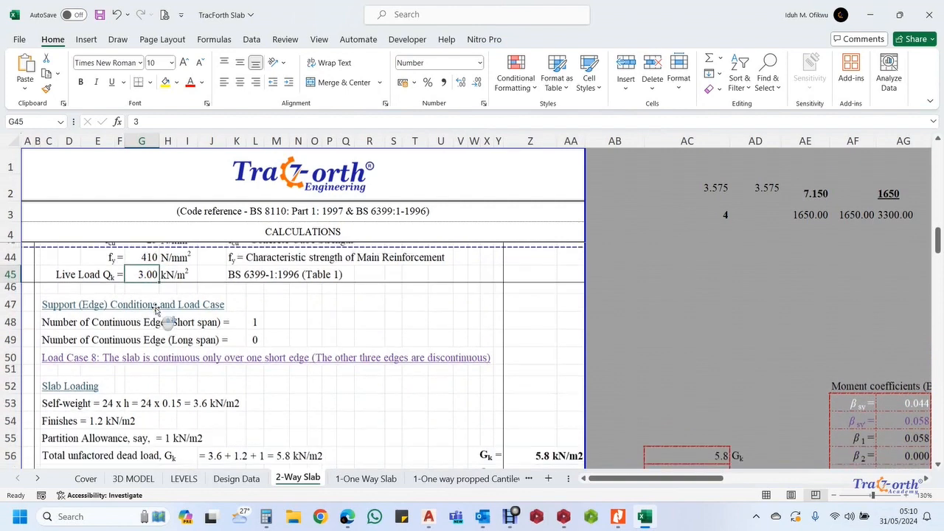
Review the resultant factored uniform load calculation and the short-span mid-span moment below it
scroll(151, 314, down, 3)
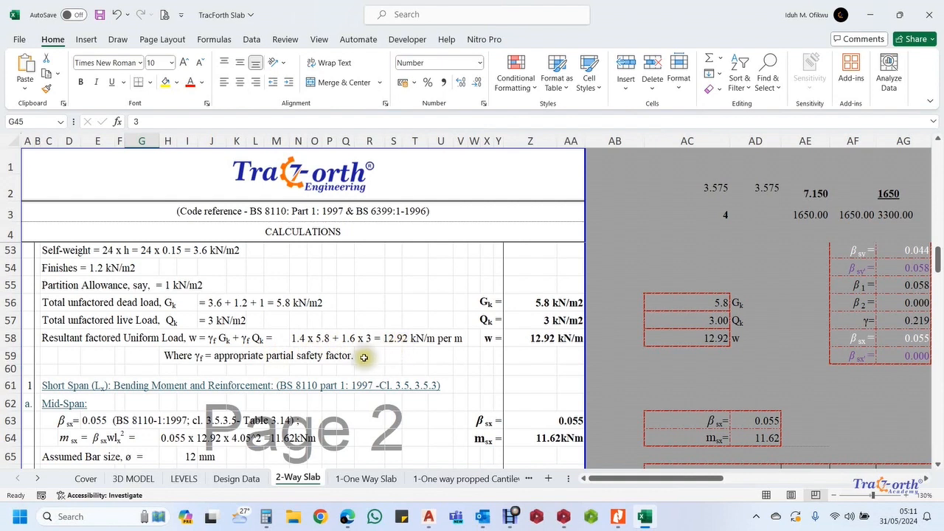
click(403, 337)
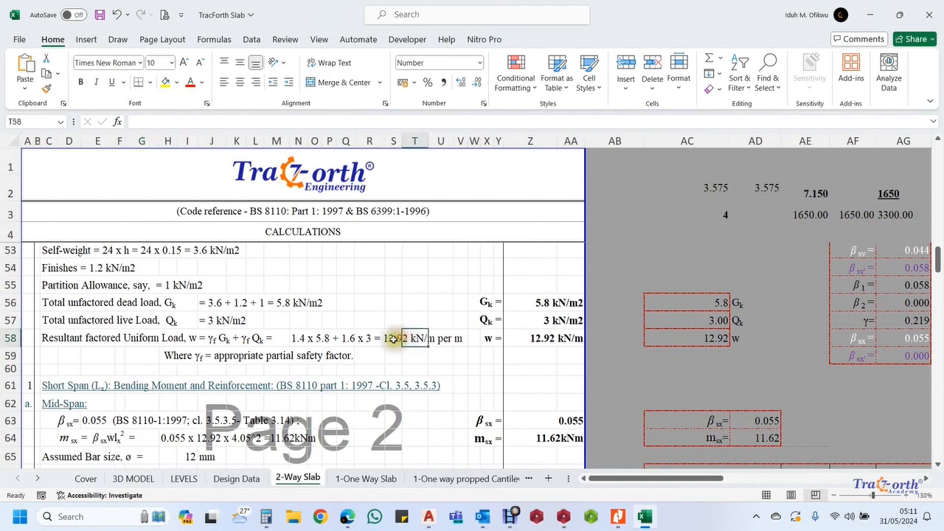
click(393, 338)
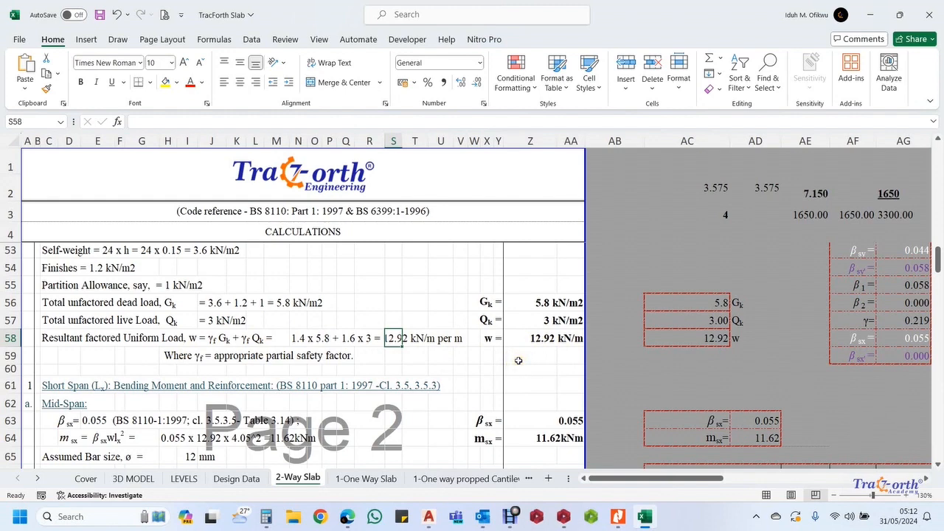
scroll(270, 346, down, 2)
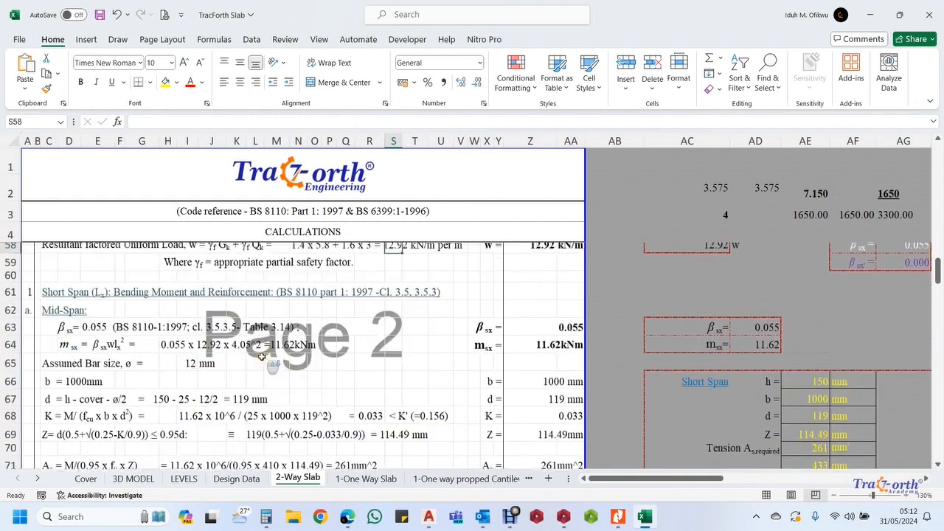
scroll(262, 357, up, 1)
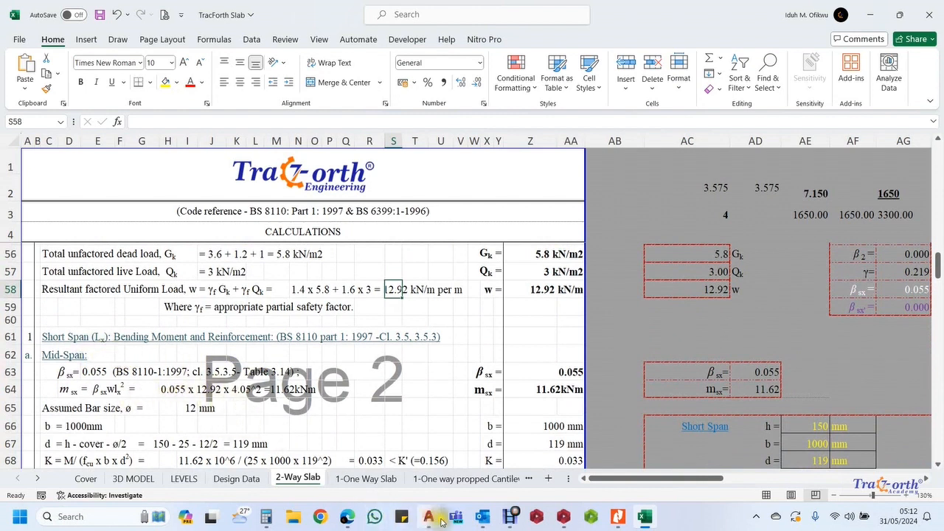
Switch to the AutoCAD floor slab drawing and examine the corner panel between gridlines D and E, its spans and adjoining panels
mouse_move(427, 516)
click(415, 455)
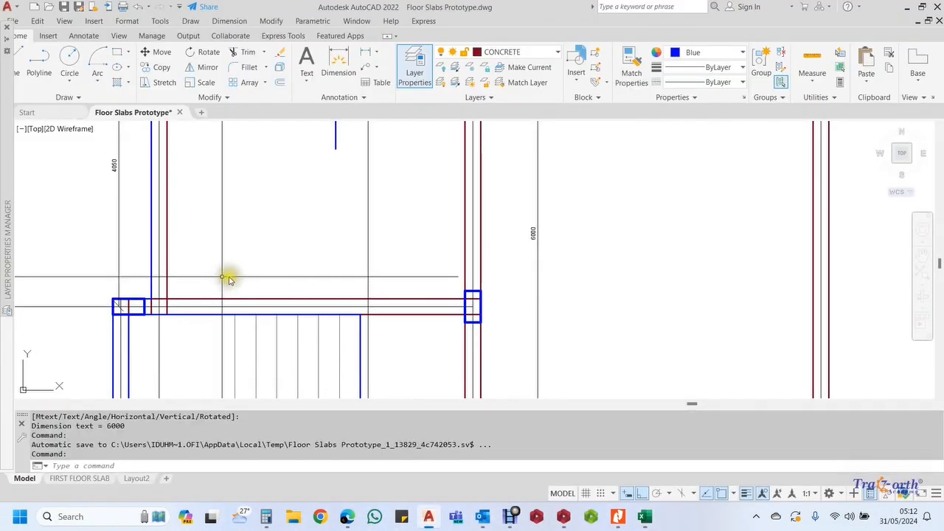
scroll(233, 277, down, 4)
scroll(228, 200, up, 2)
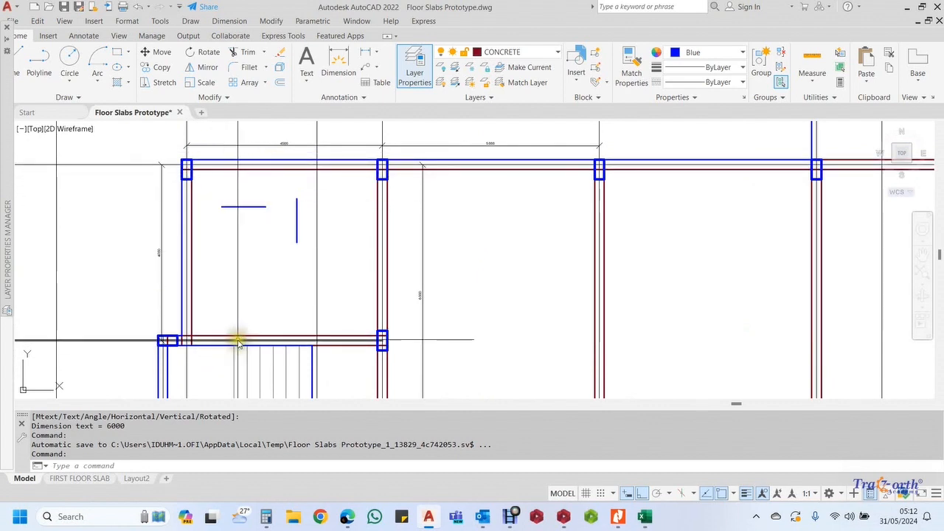
scroll(221, 313, down, 4)
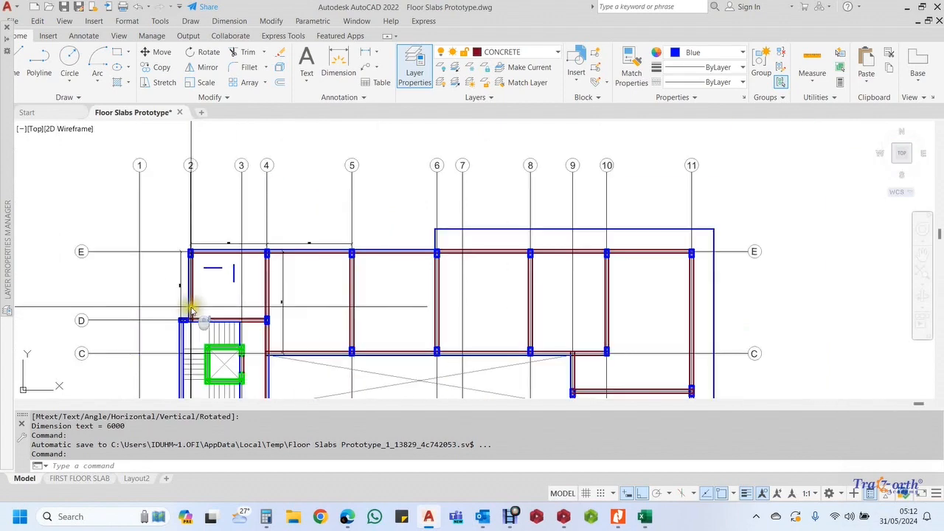
scroll(248, 274, up, 1)
scroll(168, 248, up, 3)
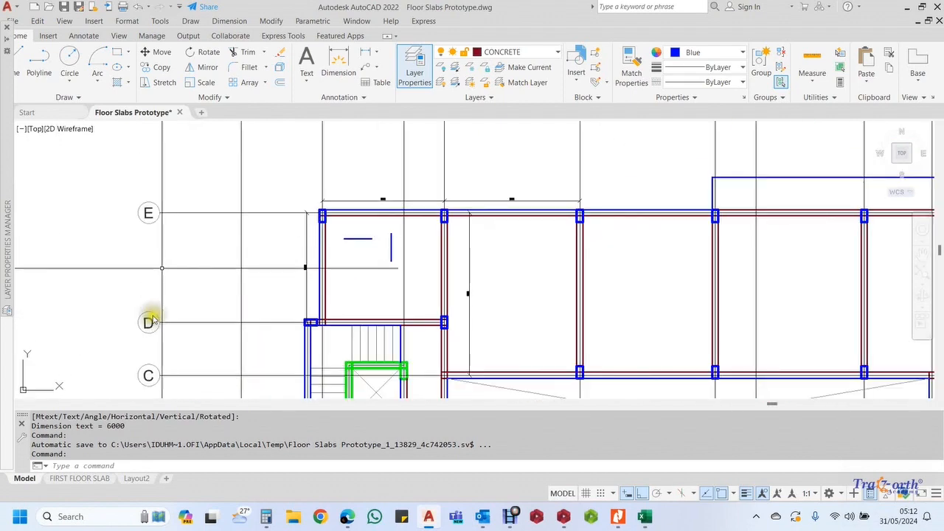
scroll(428, 264, up, 4)
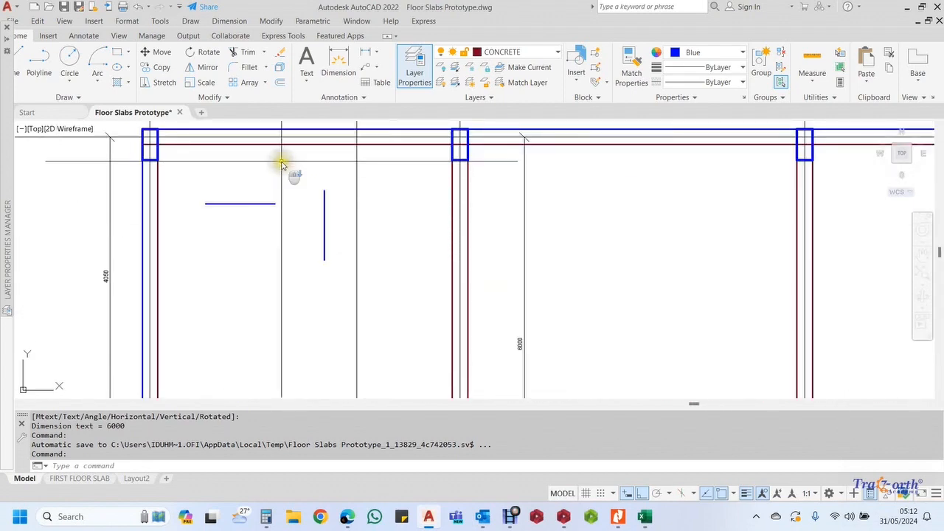
scroll(280, 158, down, 2)
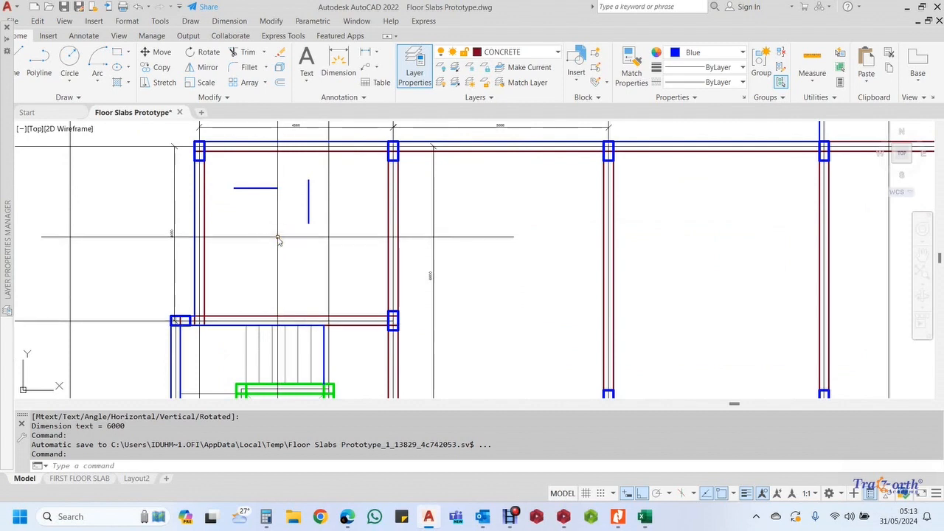
middle_drag(301, 226, 293, 261)
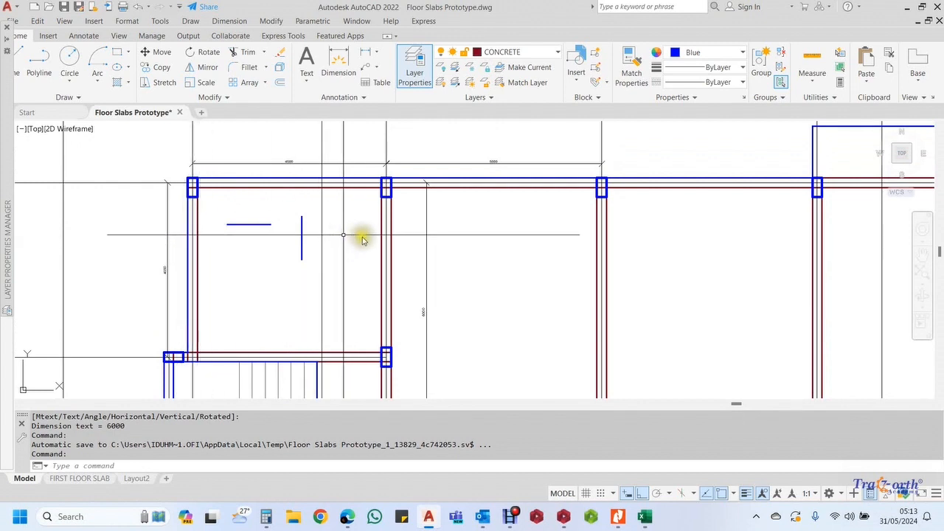
scroll(240, 273, down, 2)
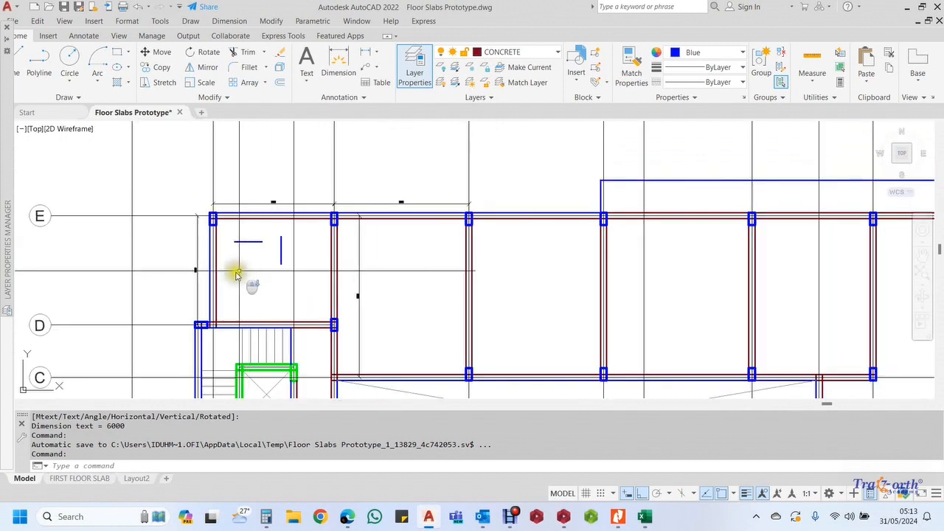
Examine the short-span and long-span dimensions of the corner slab panel between gridlines D and E
scroll(236, 273, up, 2)
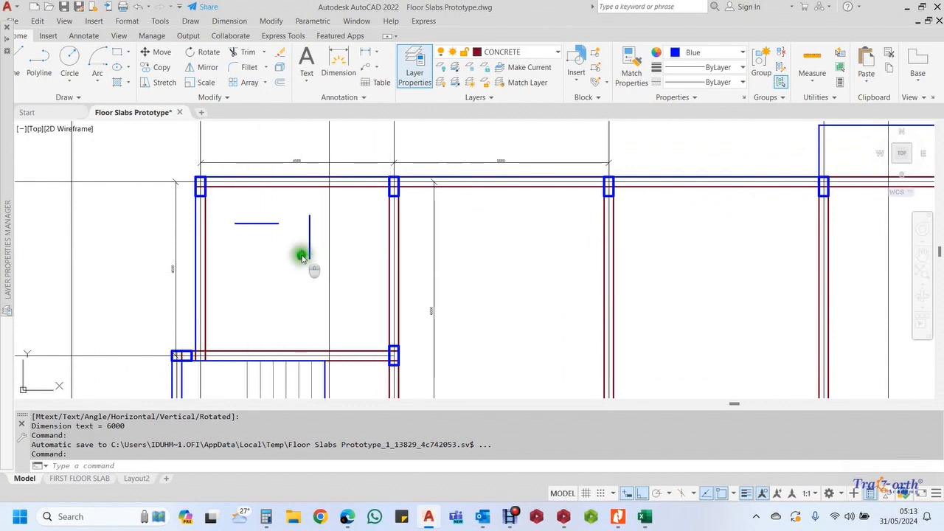
scroll(304, 171, up, 3)
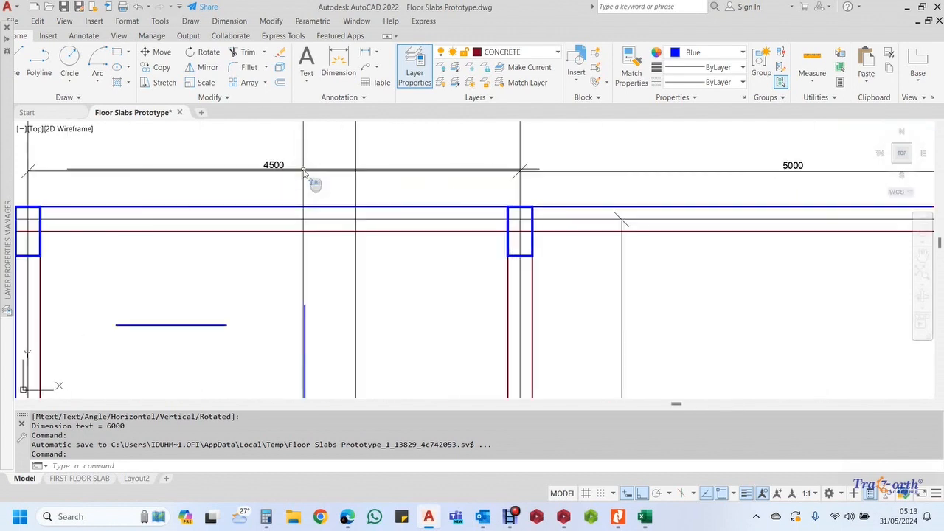
scroll(304, 172, down, 3)
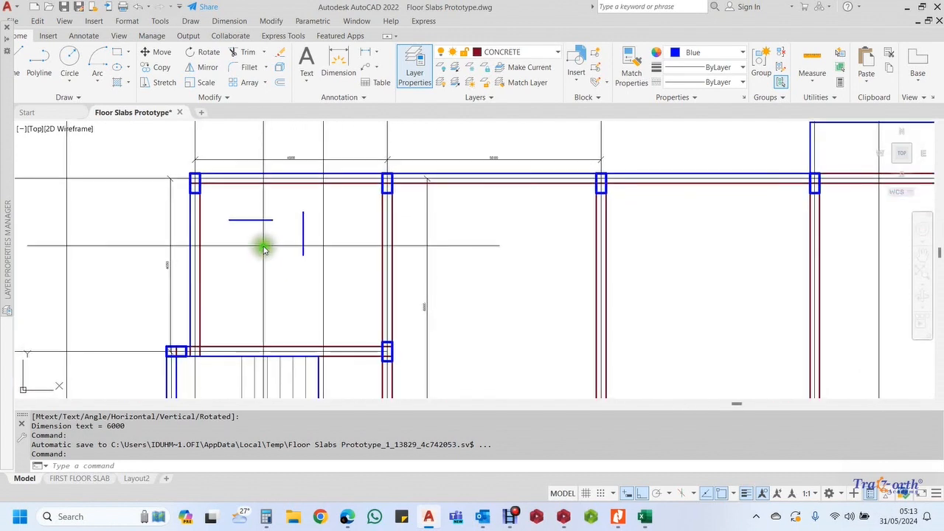
scroll(264, 247, up, 2)
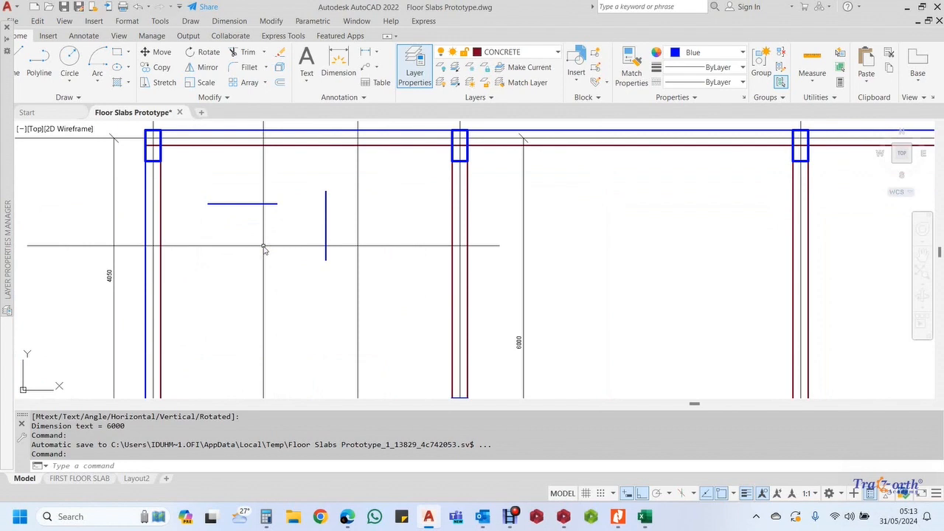
scroll(264, 247, down, 3)
scroll(289, 268, up, 4)
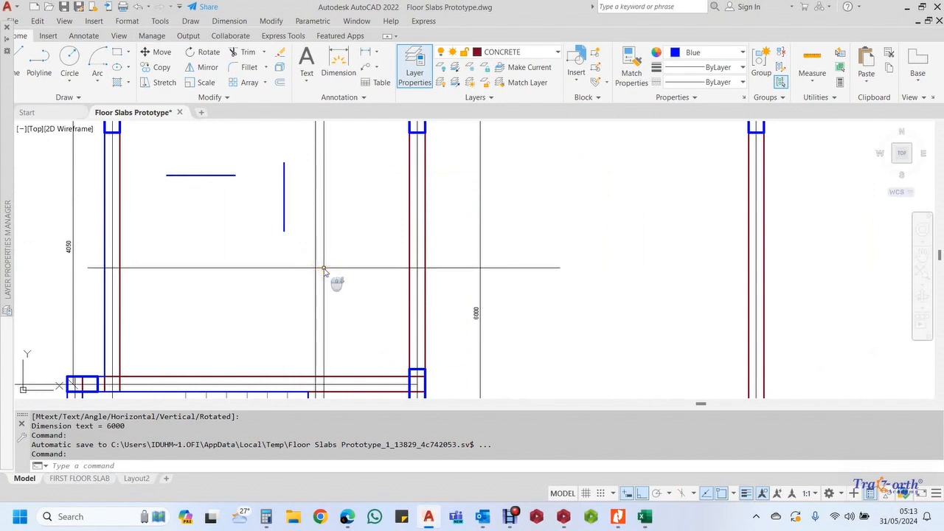
scroll(323, 270, down, 2)
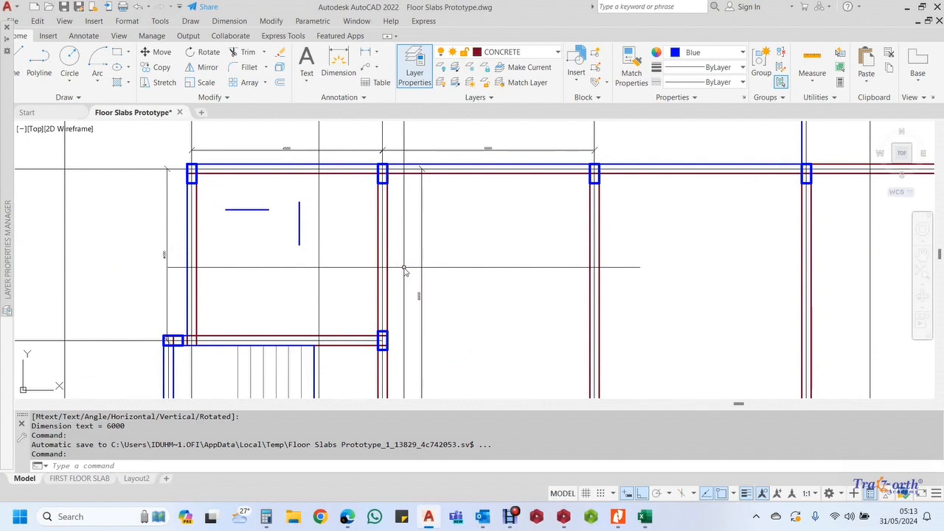
Inspect the corner panel's four edges against the adjoining slabs and staircase to judge which are continuous or discontinuous
click(396, 275)
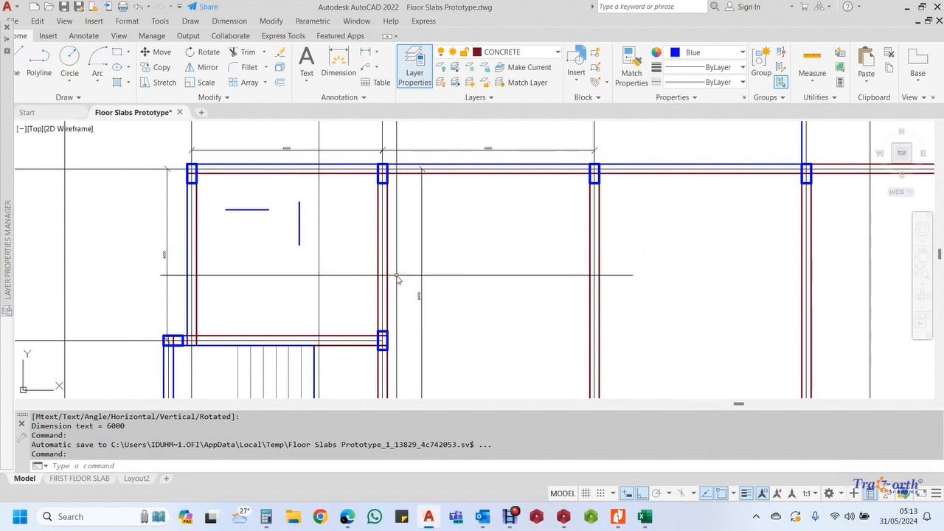
click(297, 251)
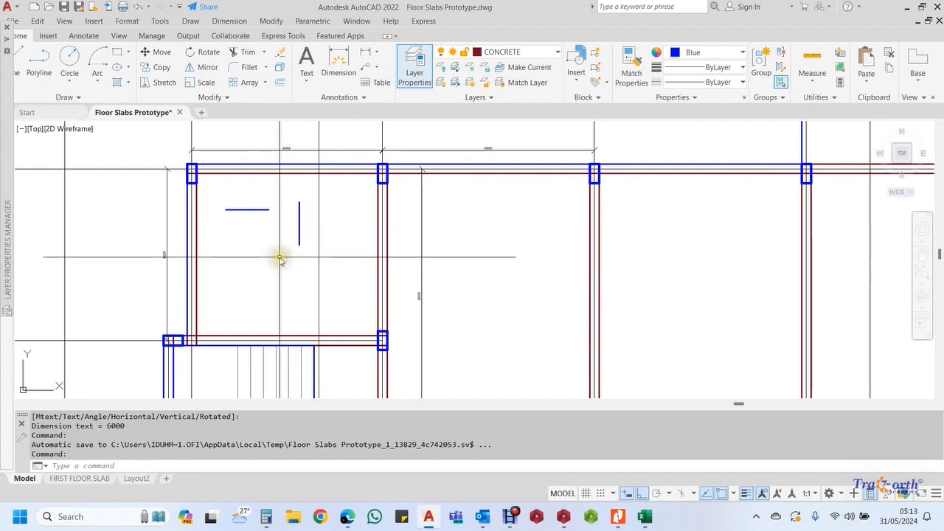
click(316, 171)
scroll(316, 170, up, 2)
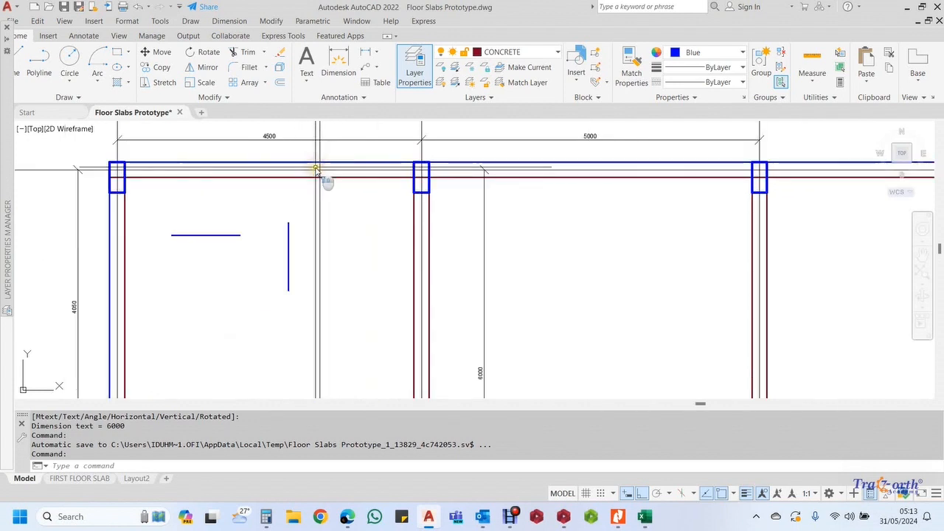
middle_drag(193, 254, 264, 203)
scroll(184, 225, down, 3)
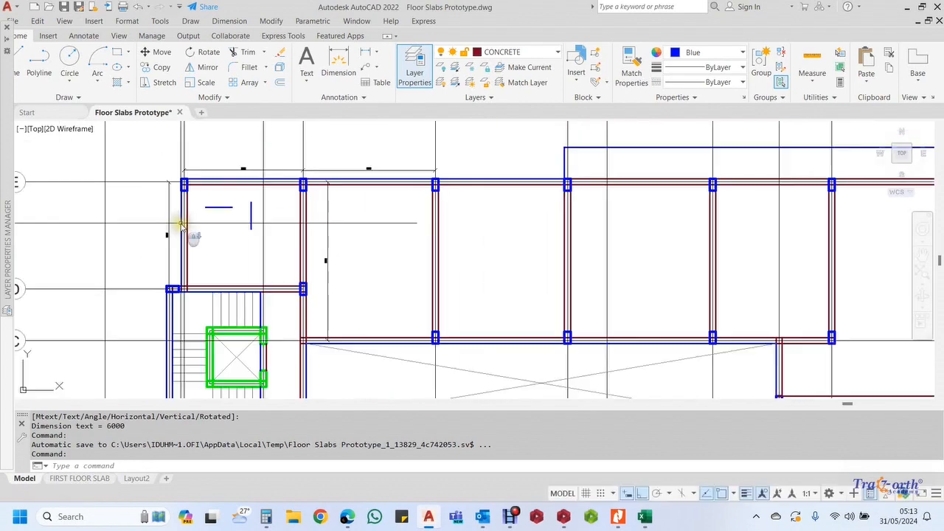
scroll(215, 217, up, 3)
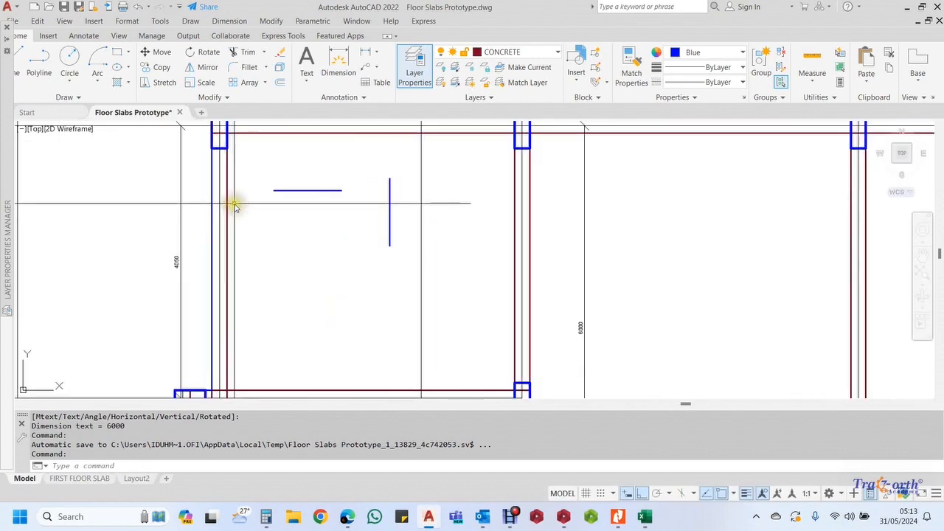
mouse_move(234, 204)
middle_down()
mouse_move(227, 235)
mouse_move(188, 265)
middle_up()
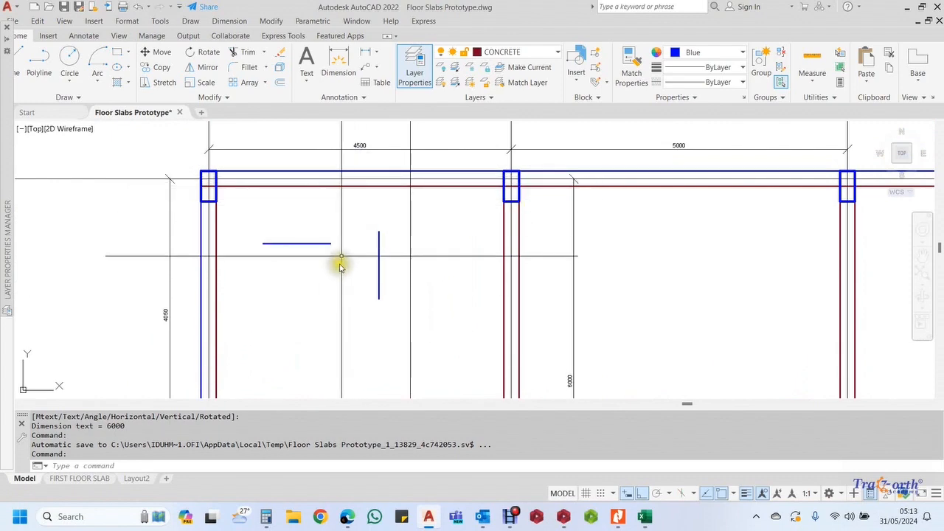
scroll(337, 264, down, 3)
middle_drag(337, 270, 333, 231)
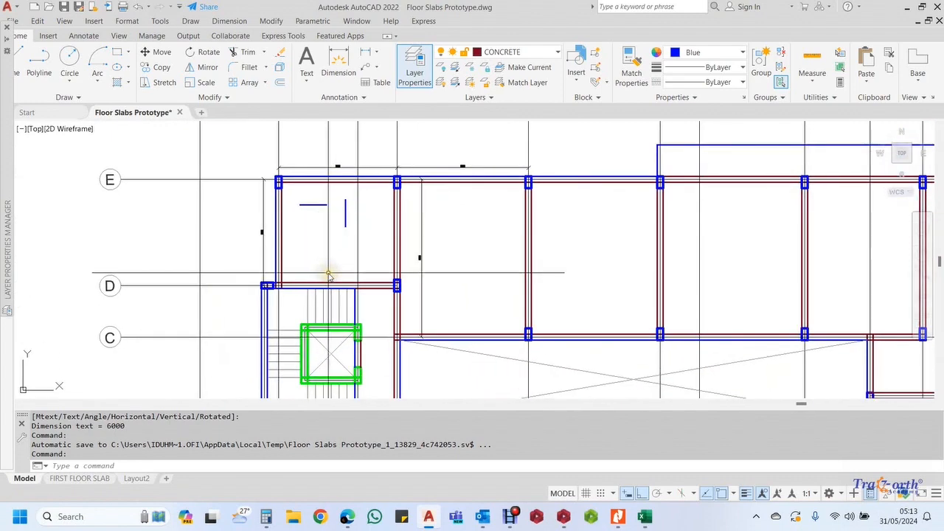
scroll(329, 273, up, 2)
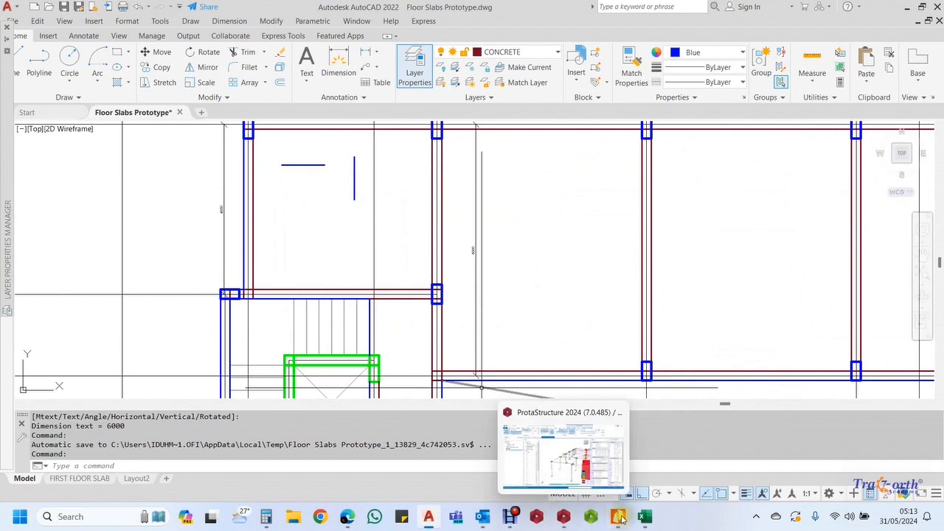
Switch to the TracForth Slab workbook in Excel and clear the stray values in cells AC2:AI3 beside the two-way slab calculations
mouse_move(644, 521)
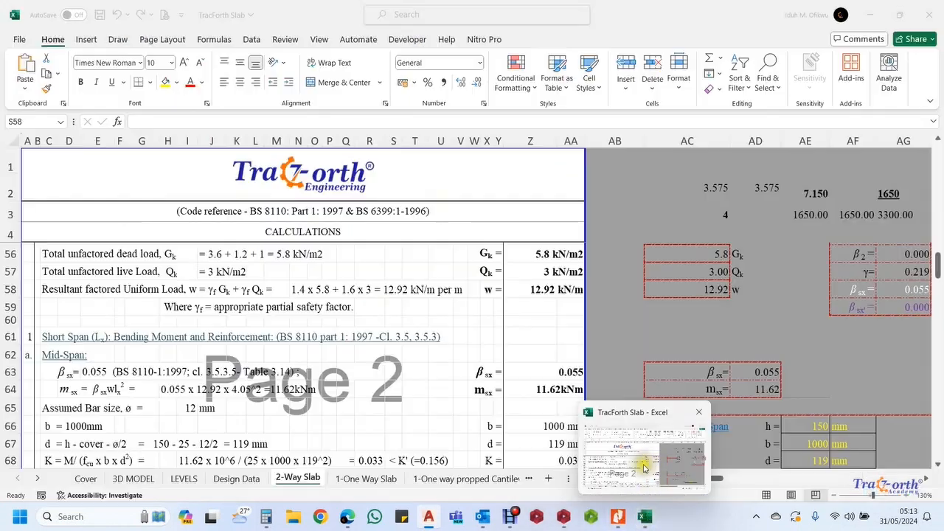
click(640, 465)
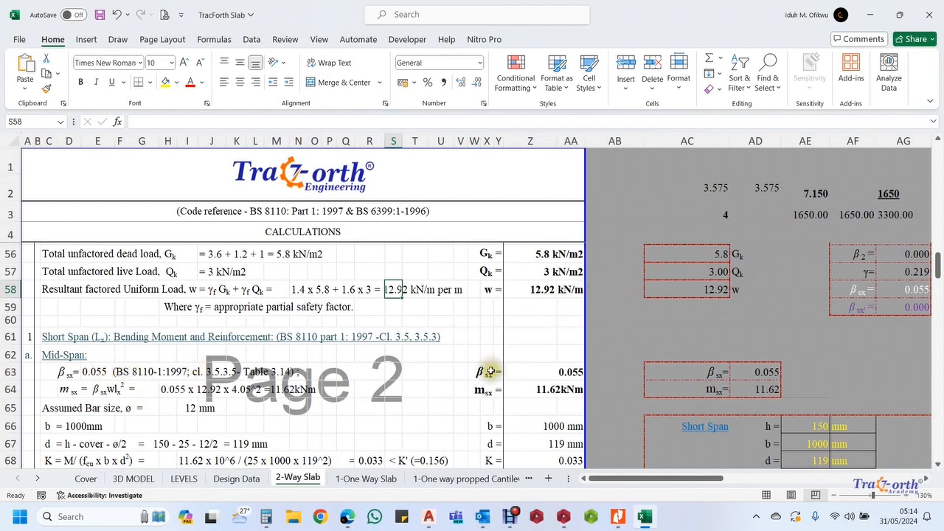
drag(639, 477, 694, 473)
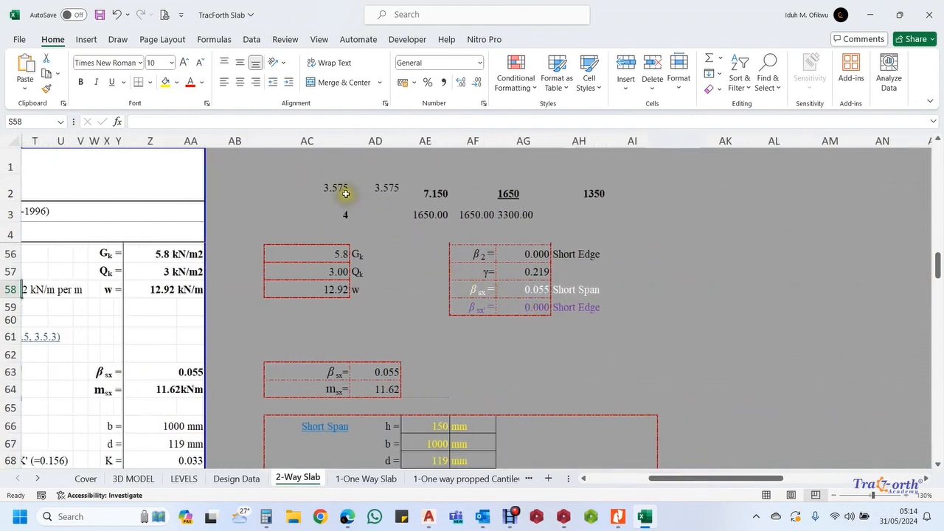
drag(332, 188, 633, 210)
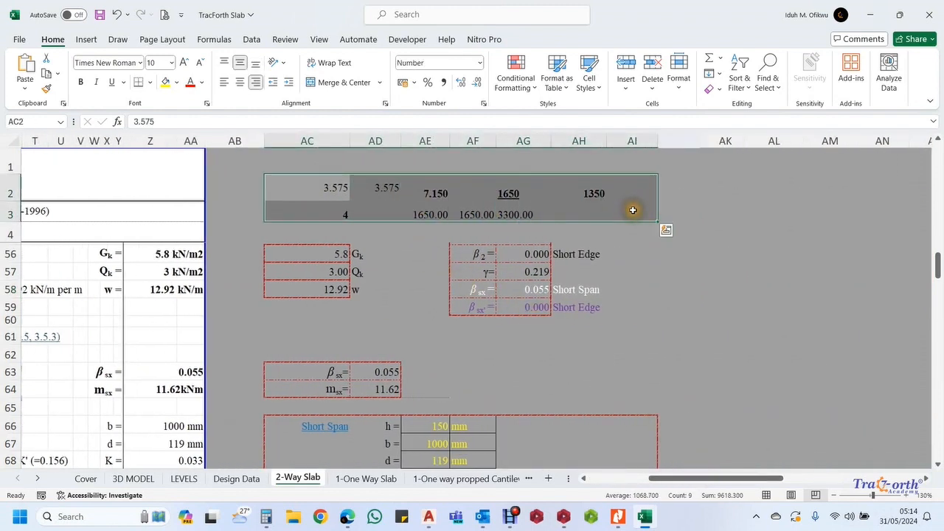
key(Delete)
click(682, 304)
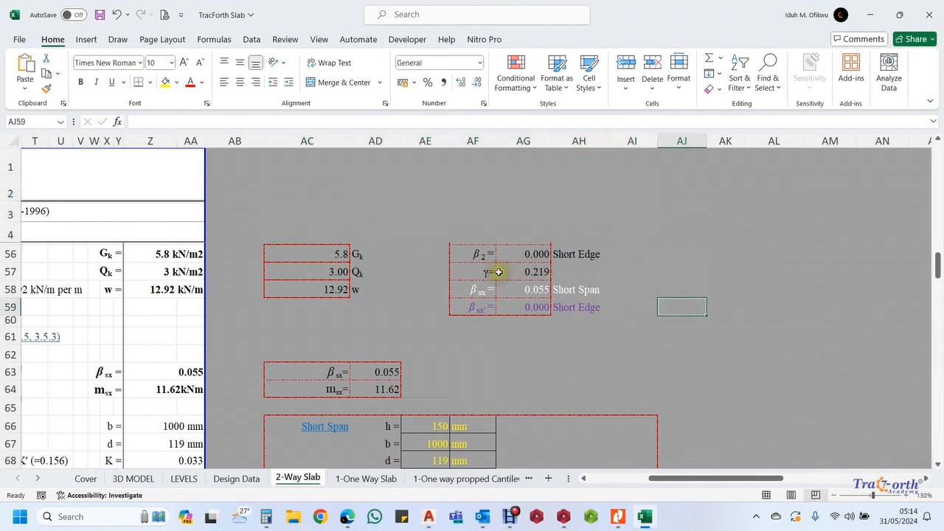
Examine the Table 3.14 moment coefficient formulas for the long span, long edge, short edge and short span in column AG
scroll(507, 272, up, 3)
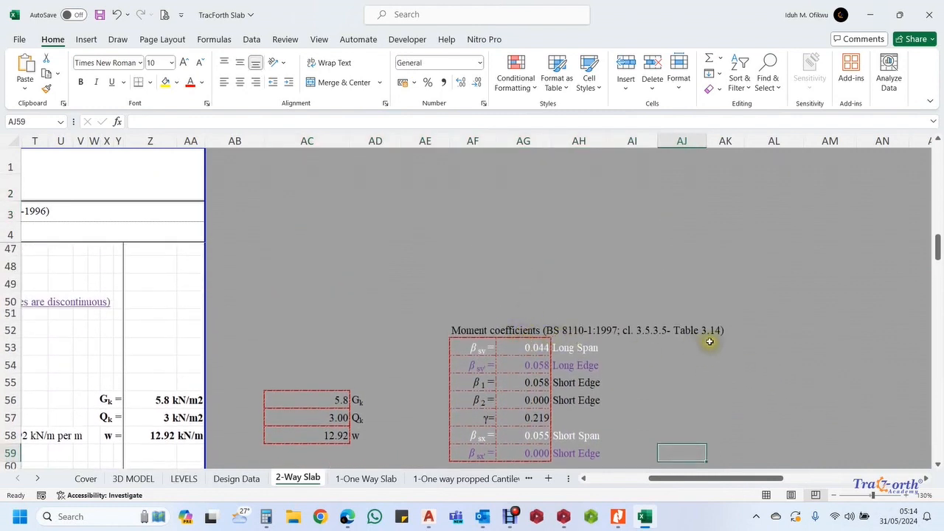
click(535, 349)
click(654, 234)
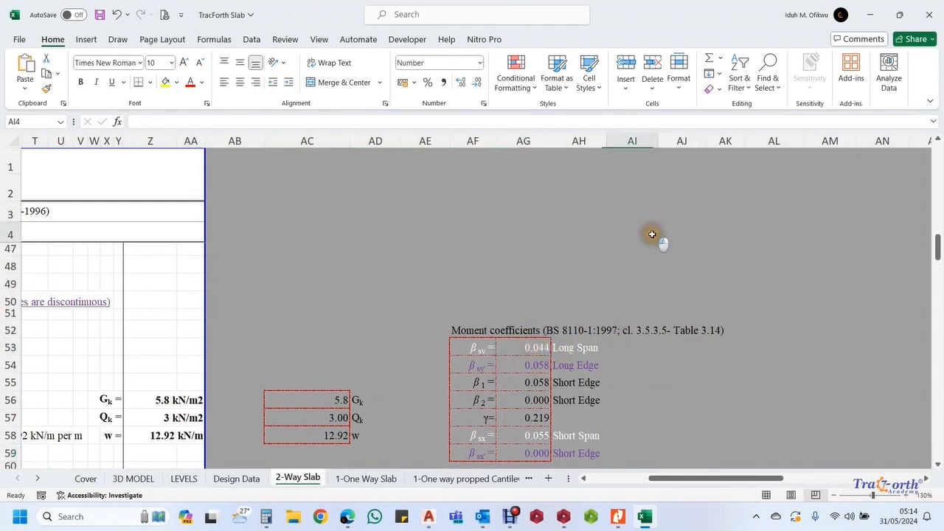
click(531, 349)
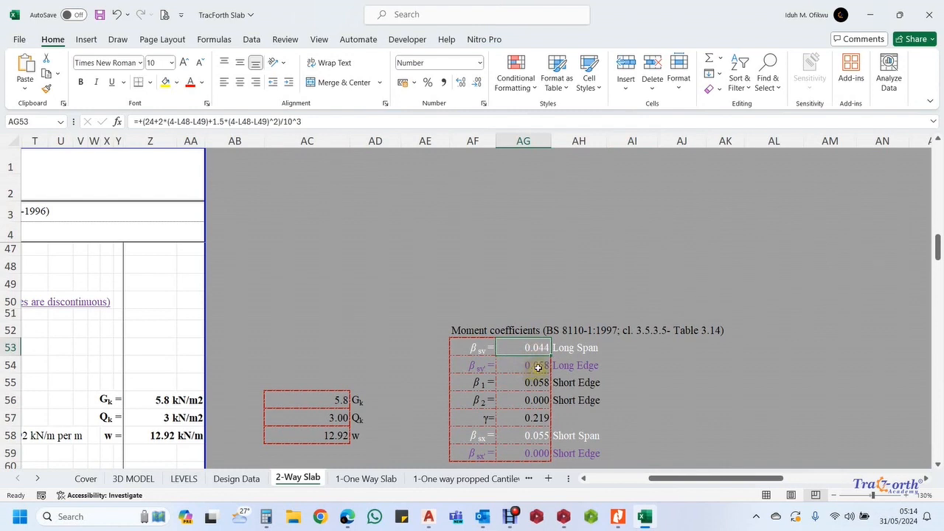
click(538, 367)
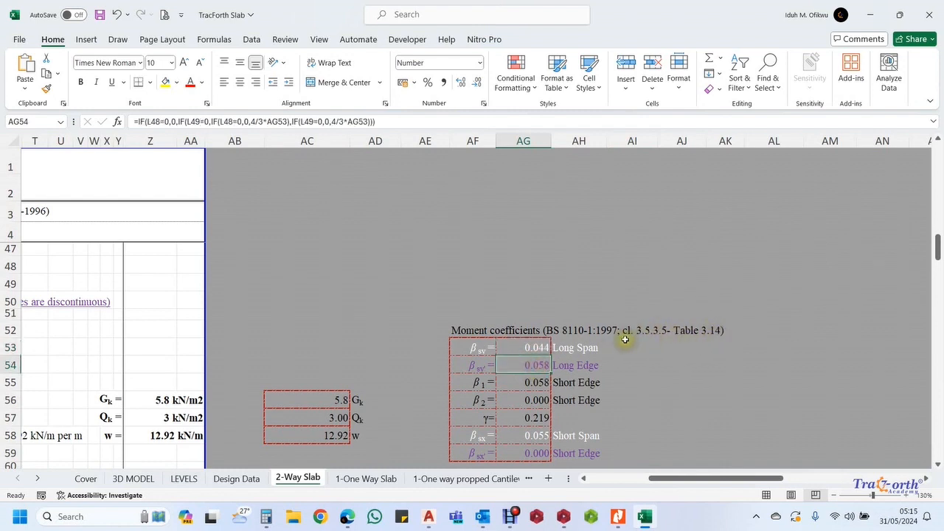
click(536, 382)
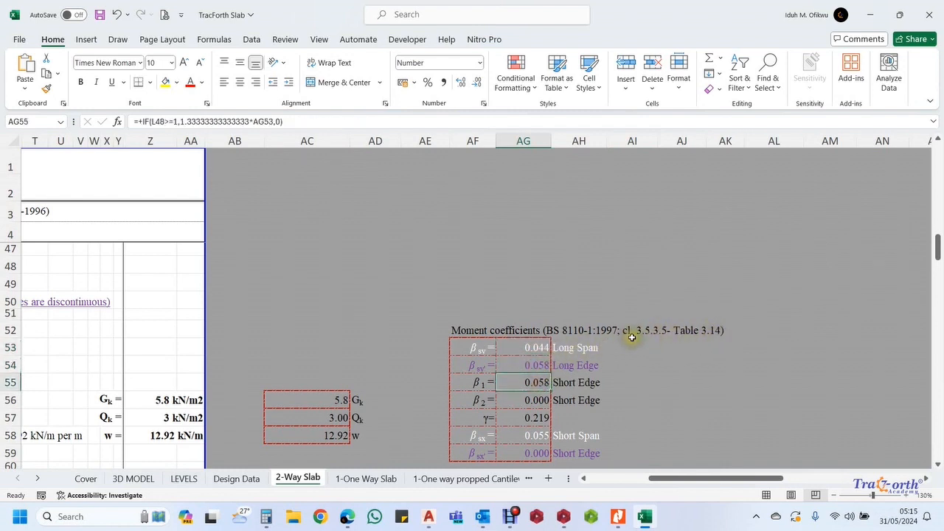
click(531, 346)
click(528, 361)
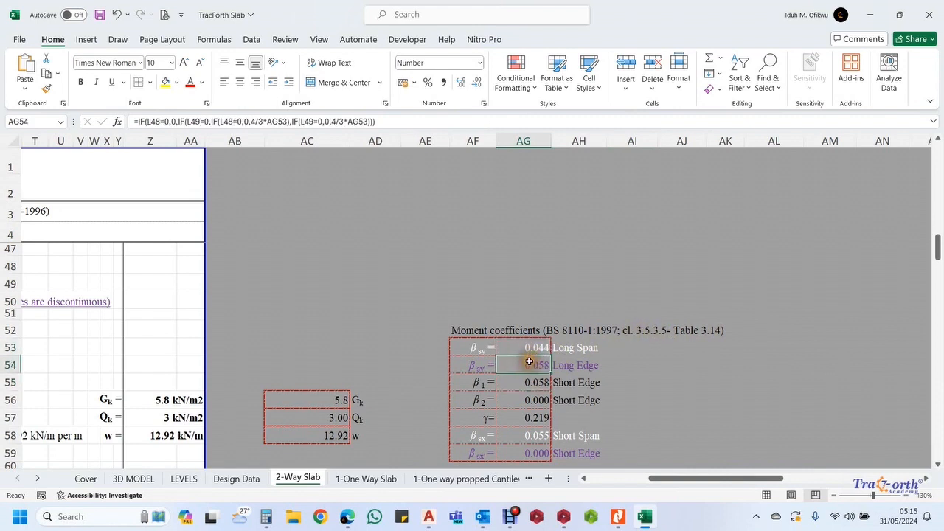
click(534, 381)
click(537, 349)
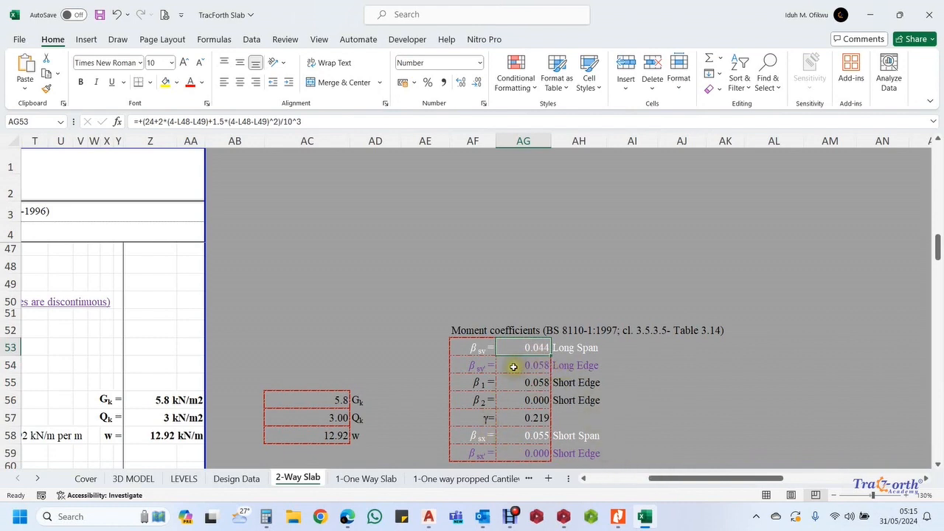
click(526, 436)
Set the number of continuous long-span edges to 1 and check how the moment coefficients respond
drag(686, 478, 599, 479)
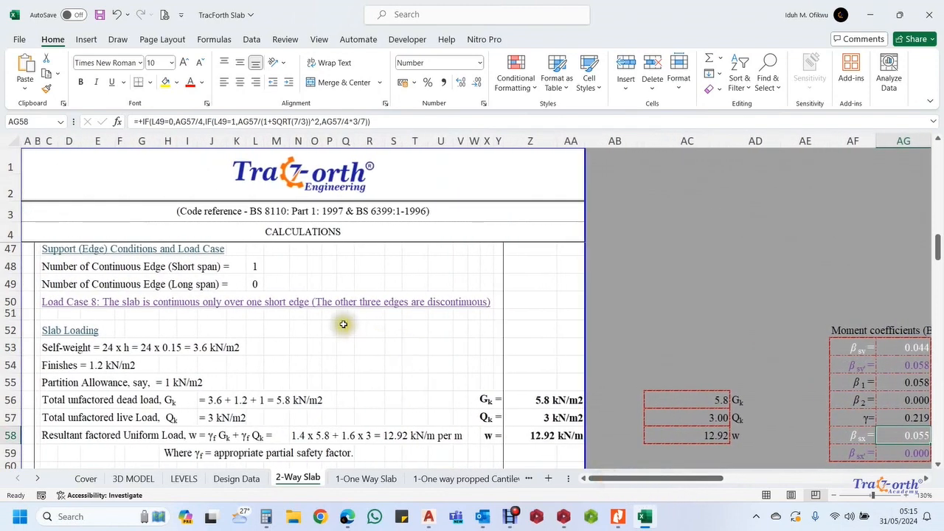
click(253, 284)
text(1)
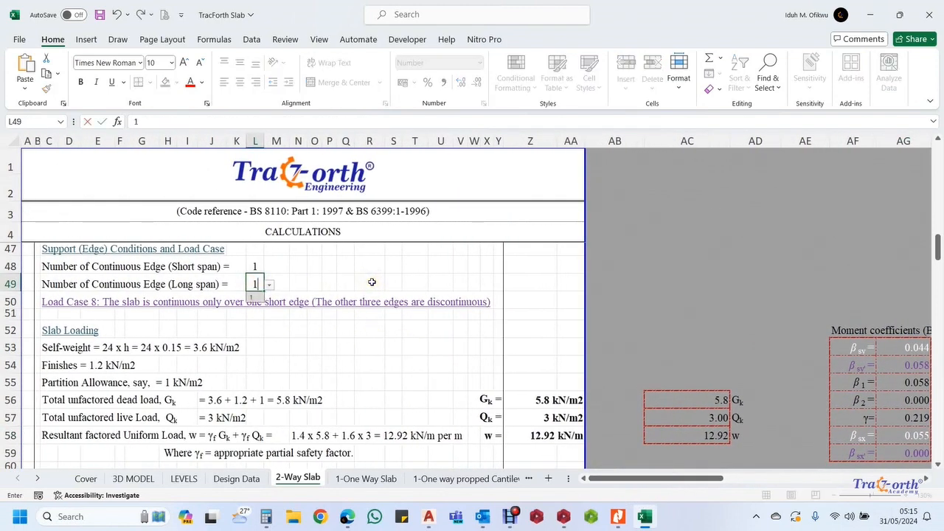
key(Return)
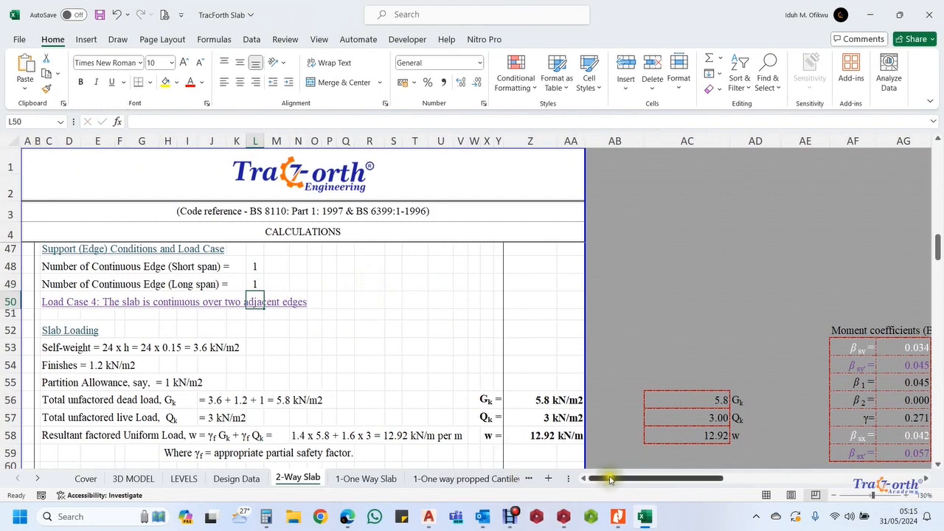
drag(613, 478, 666, 476)
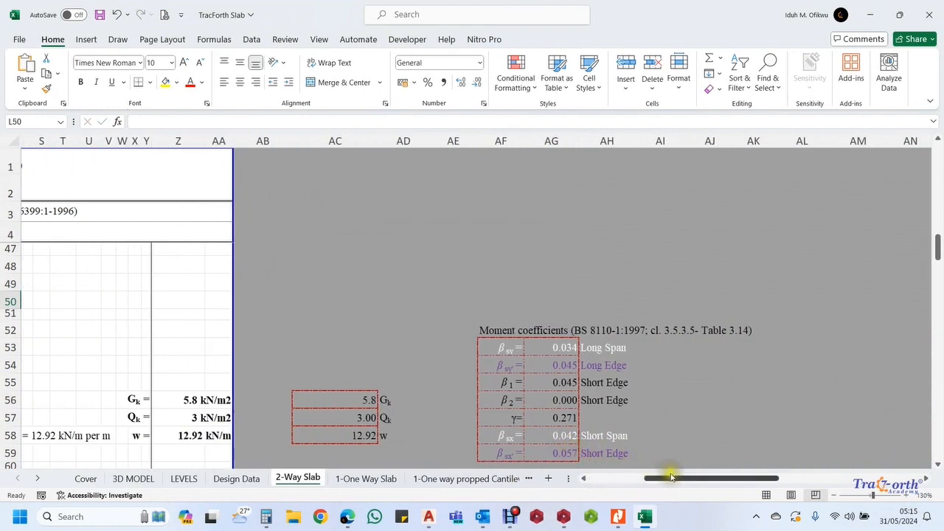
drag(670, 481, 560, 478)
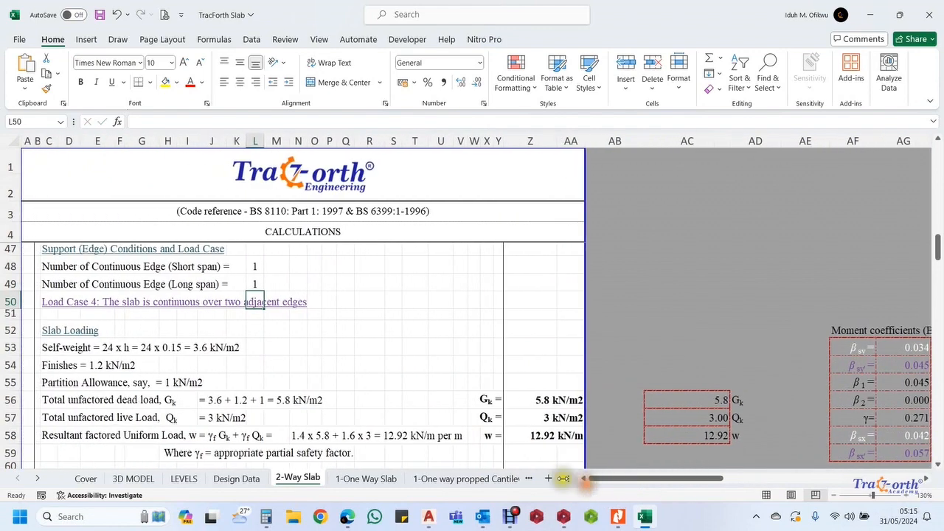
Set the number of continuous long-span edges back to 0 and review the moment coefficients table
click(257, 282)
text(0)
key(Return)
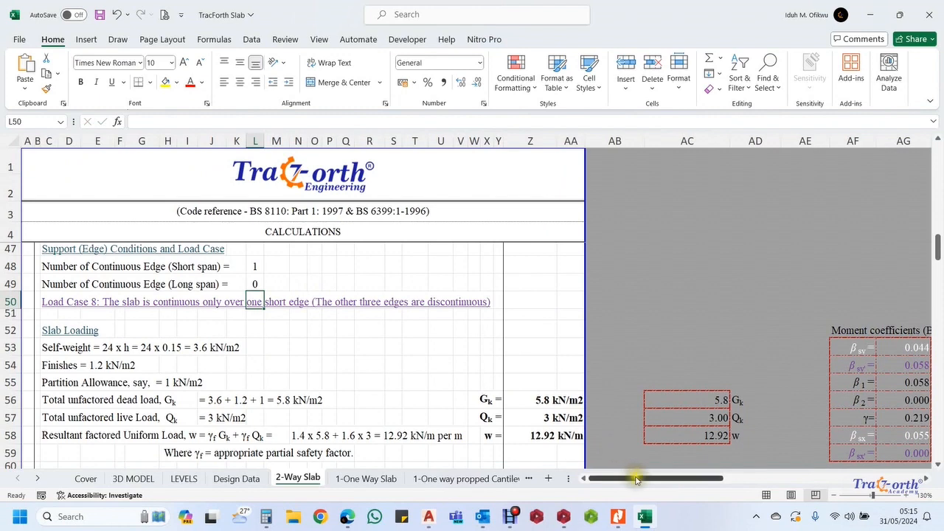
drag(637, 480, 697, 463)
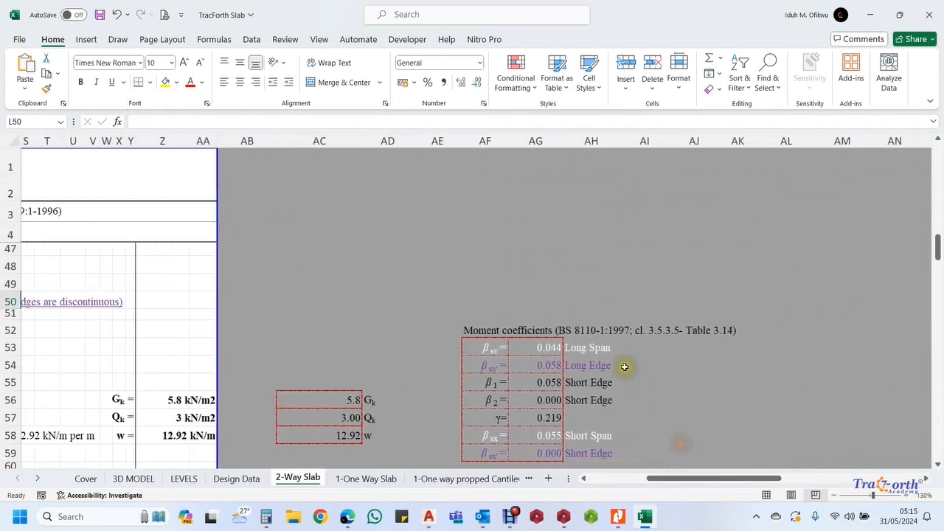
scroll(625, 366, down, 1)
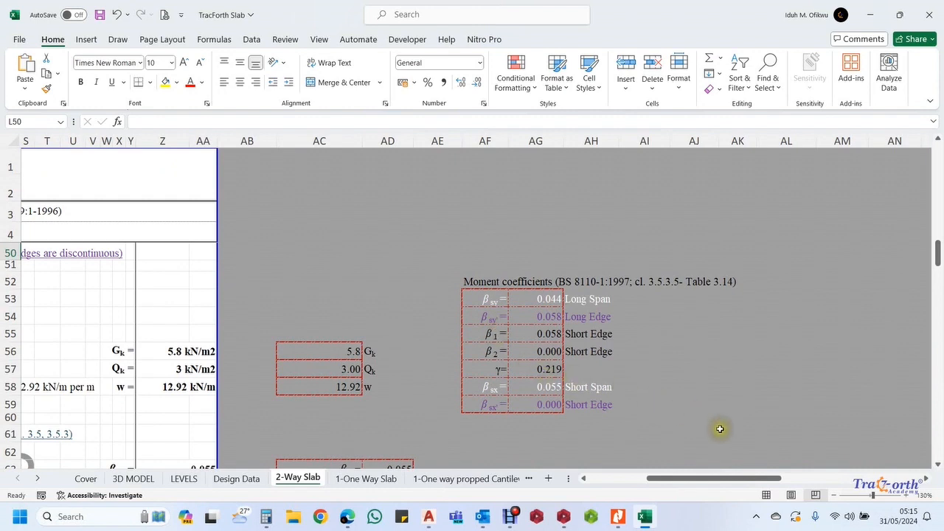
drag(711, 480, 693, 482)
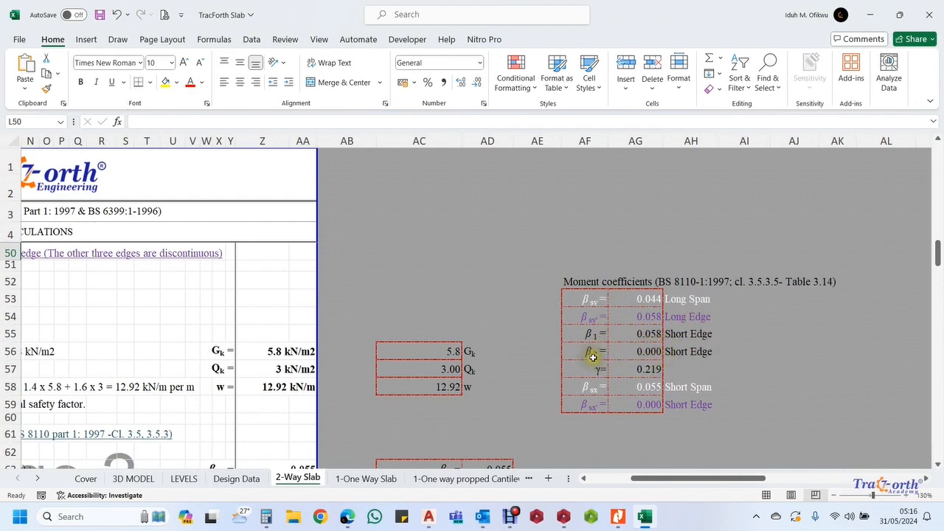
Examine the formulas behind the β2, γ and short-span βsx coefficients in cells AG56 to AG58
click(652, 352)
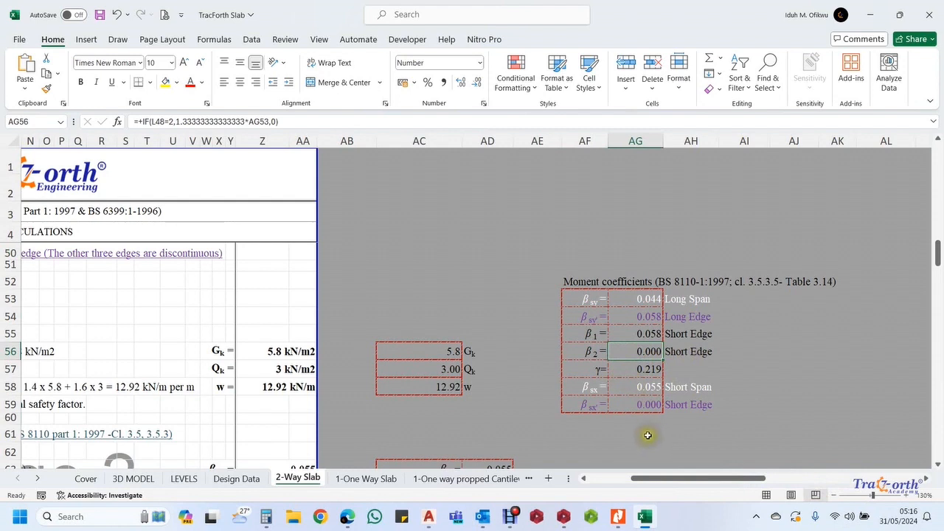
click(650, 371)
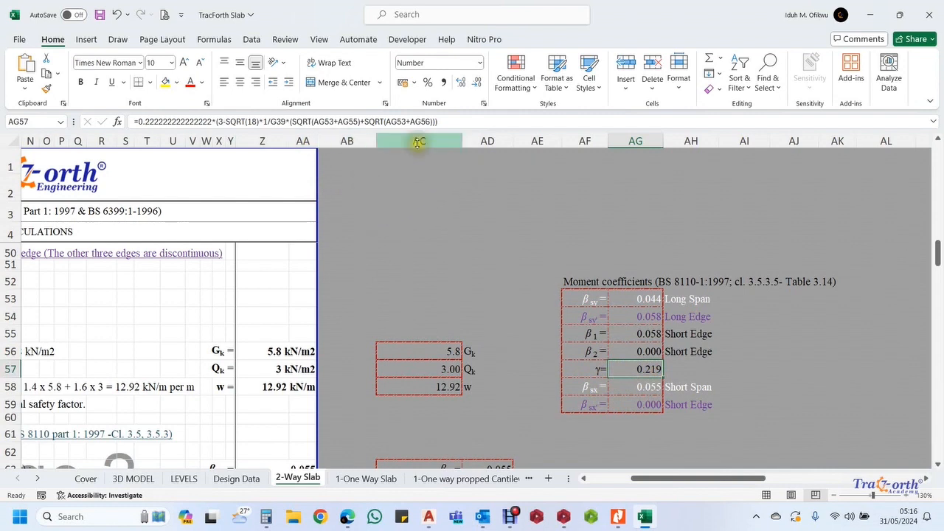
click(634, 388)
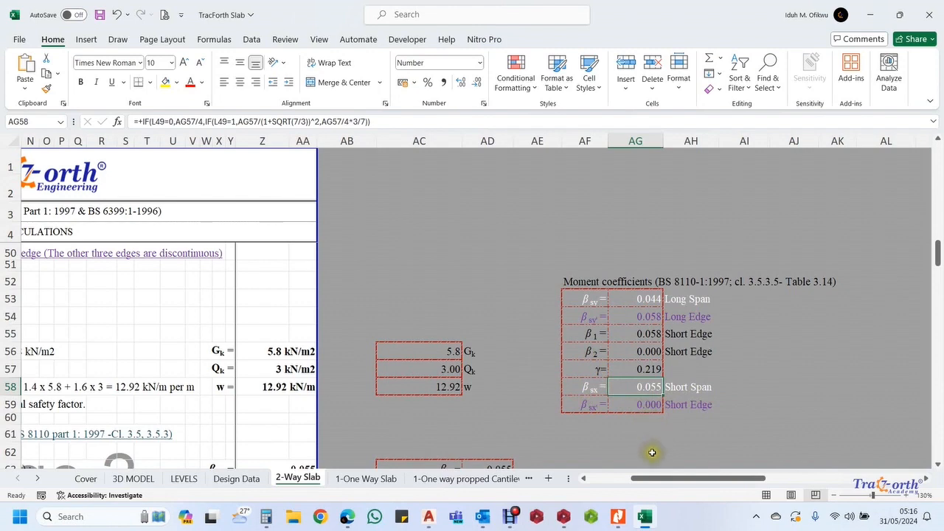
Review the short-span mid-span moment coefficient βsx and the bending moment expression msx in rows 63 and 64
drag(659, 483, 520, 462)
scroll(184, 365, down, 3)
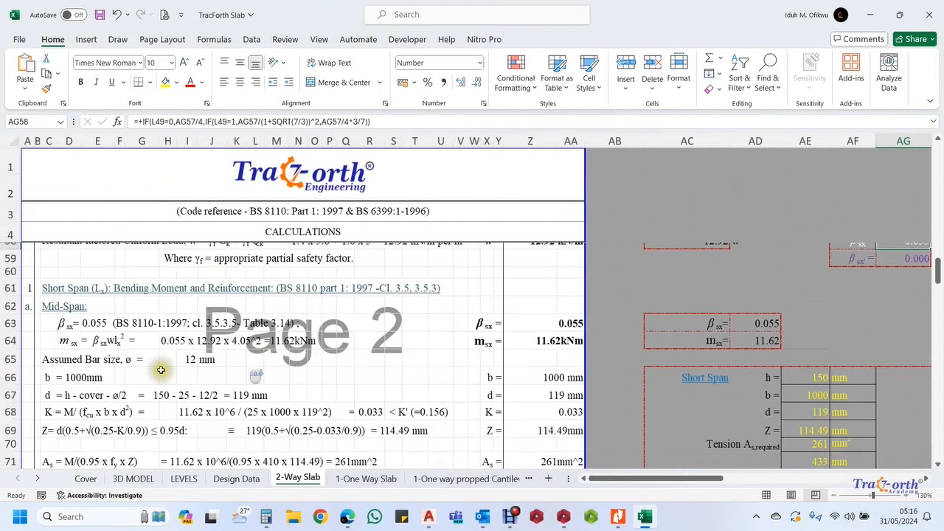
click(67, 326)
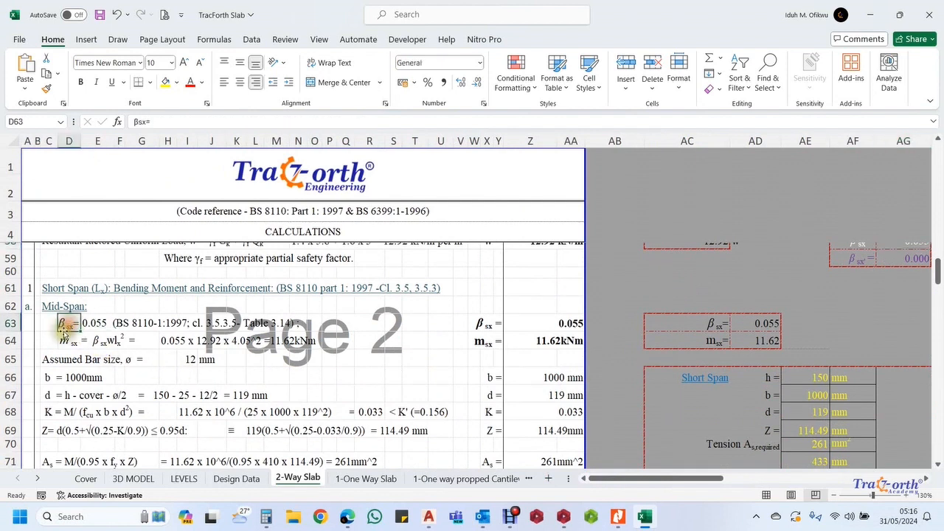
click(96, 325)
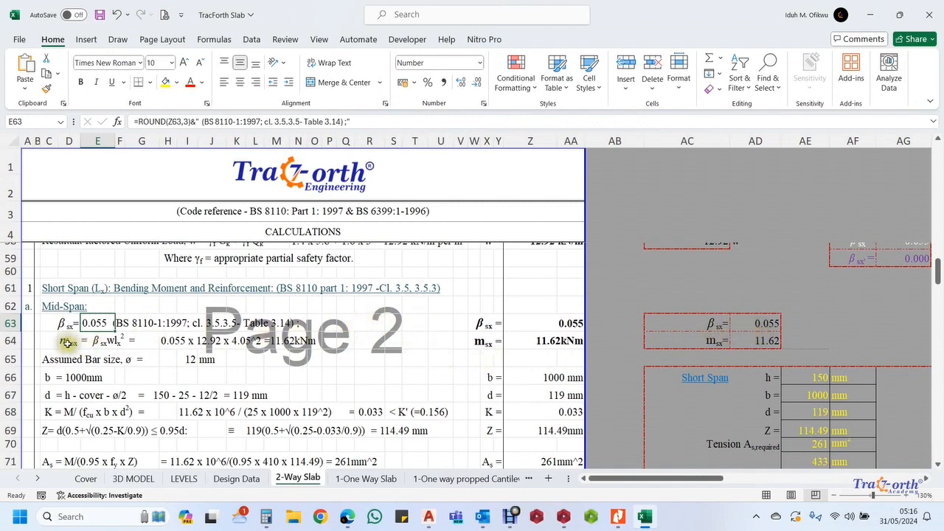
click(68, 342)
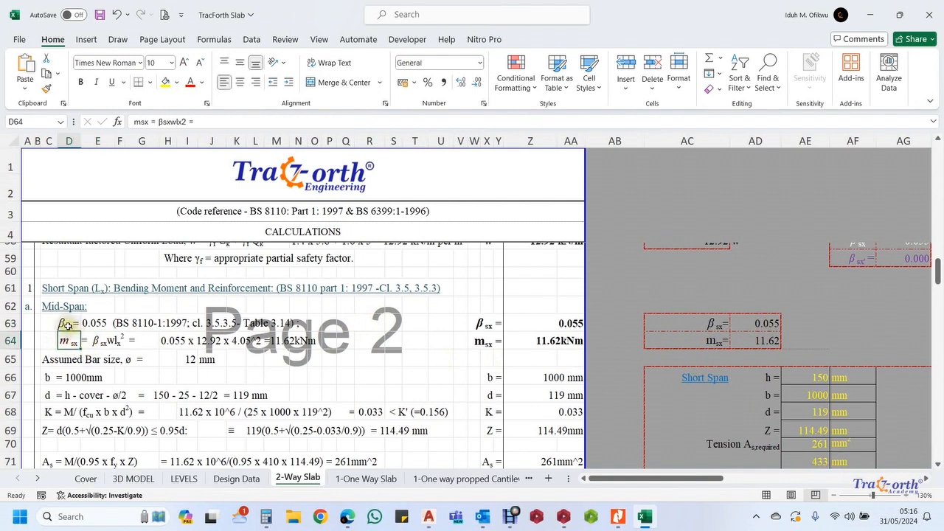
click(70, 326)
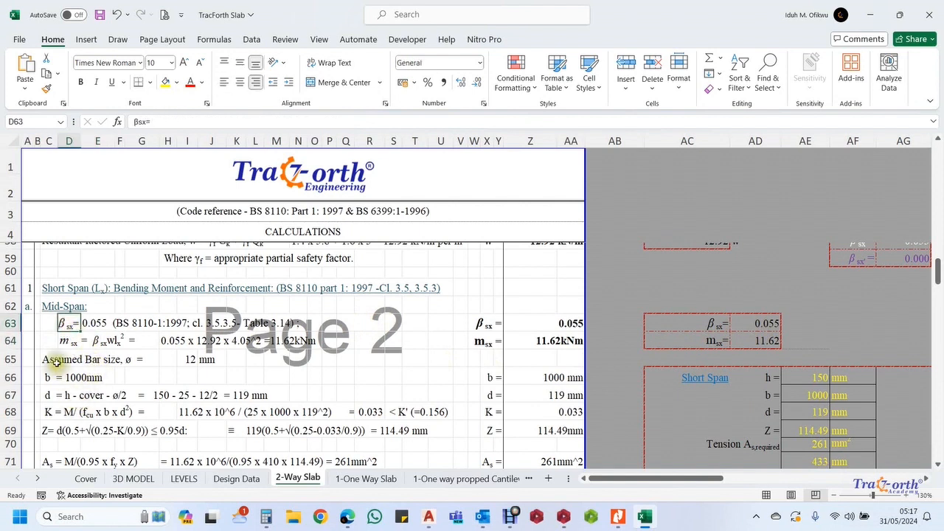
click(69, 342)
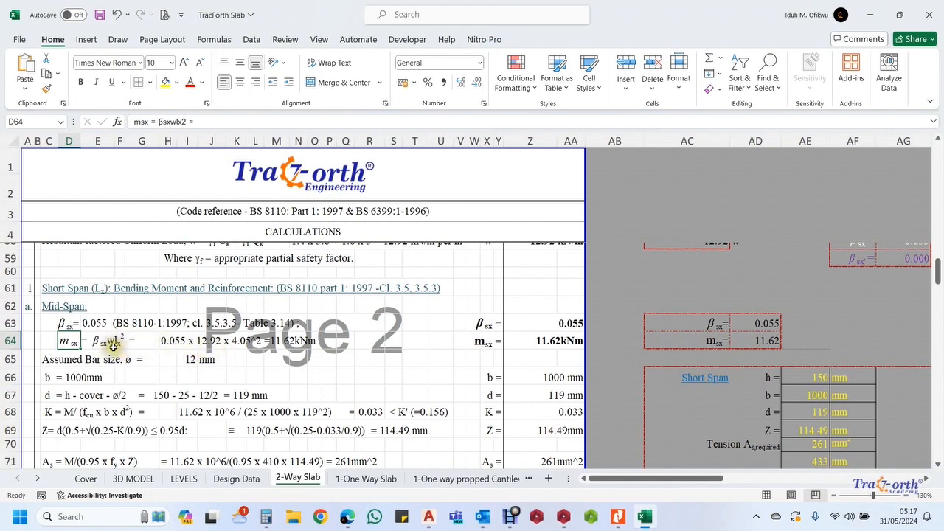
Trace the factored load w and the shorter span Lx that feed the short-span mid-span moment
scroll(334, 325, up, 1)
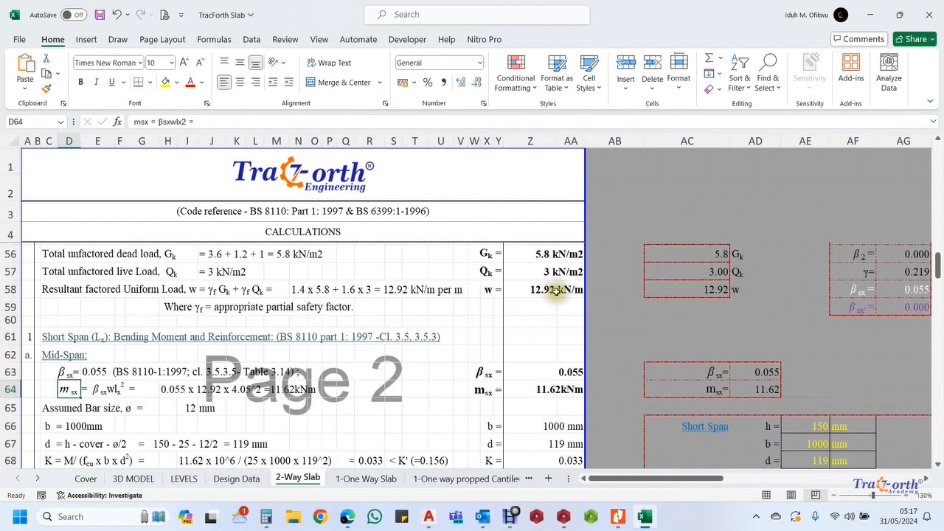
scroll(236, 347, down, 1)
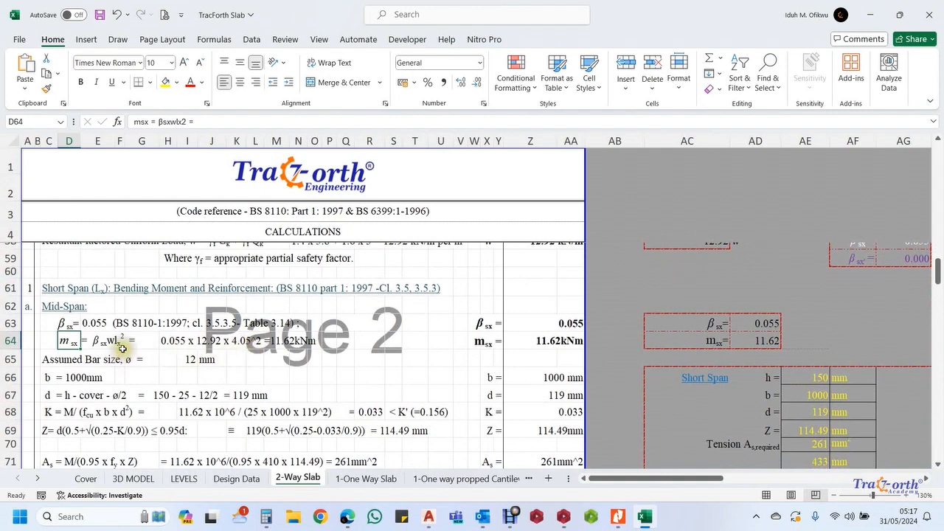
scroll(198, 344, up, 2)
scroll(198, 343, up, 6)
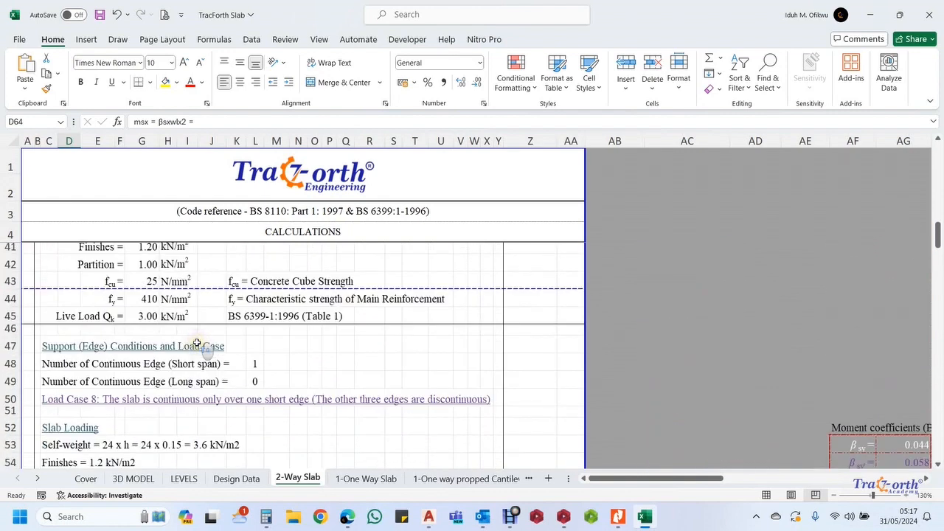
click(146, 272)
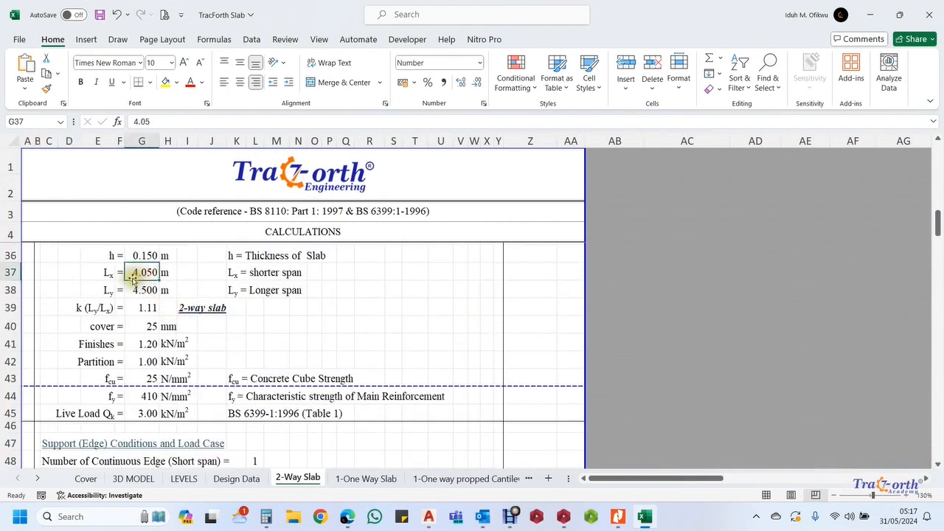
scroll(155, 277, down, 5)
scroll(216, 355, down, 3)
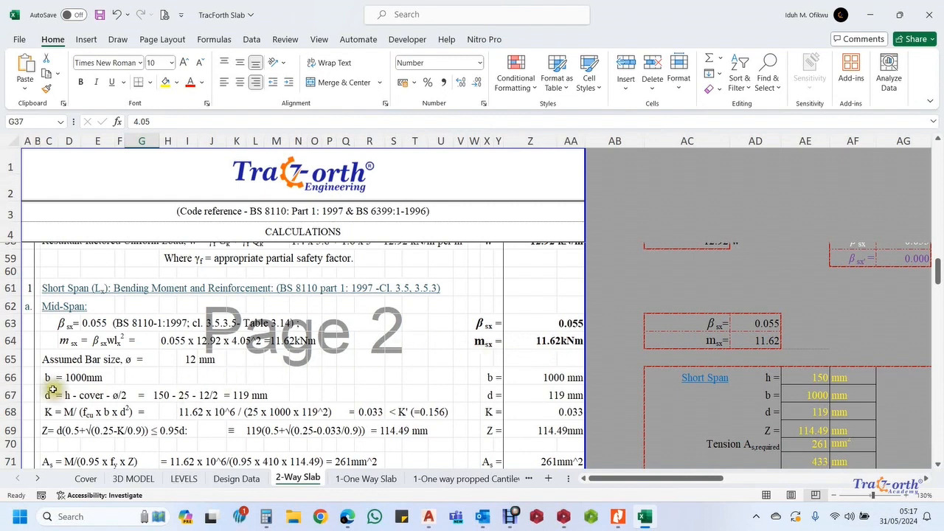
Set the assumed bar size for the short-span mid-span reinforcement to 10 mm
click(187, 359)
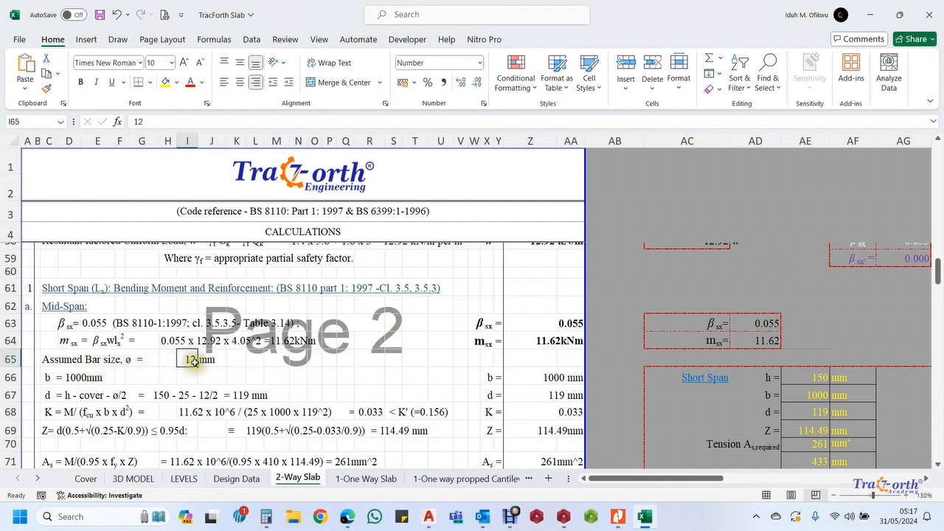
text(1)
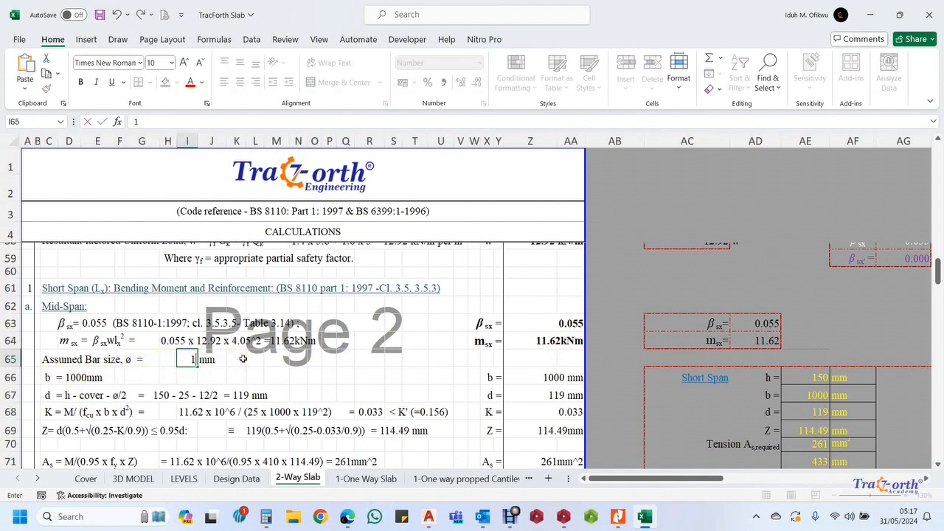
text(0)
key(Return)
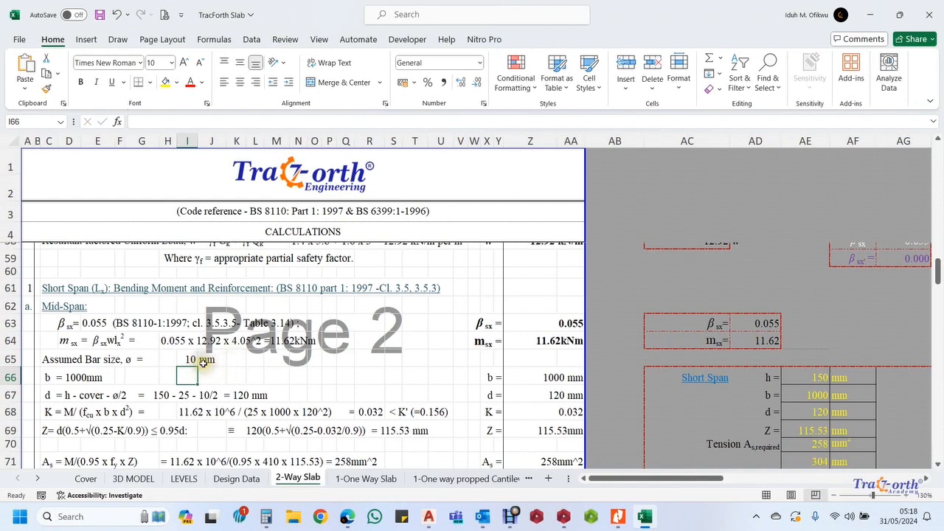
Set the assumed bar size for the short-span mid-span reinforcement back to 12 mm
click(201, 360)
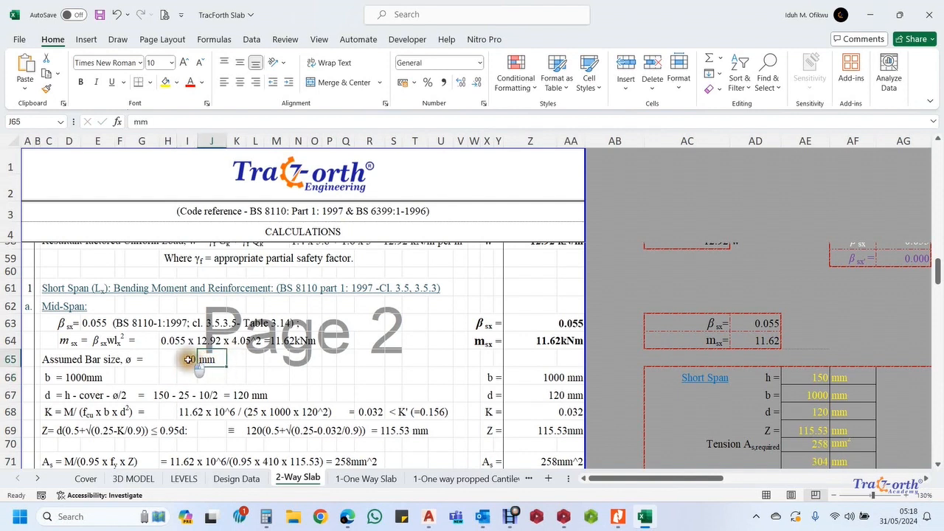
click(189, 360)
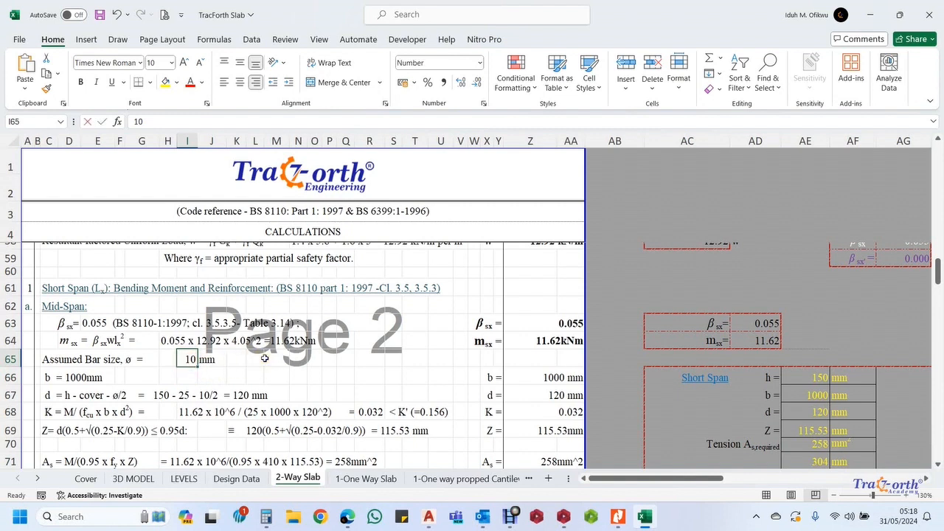
text(12)
key(Return)
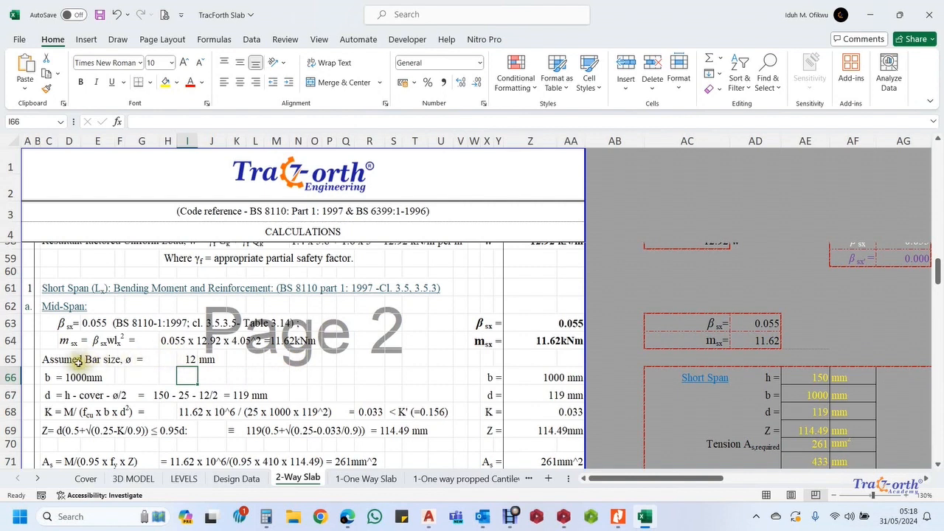
click(189, 359)
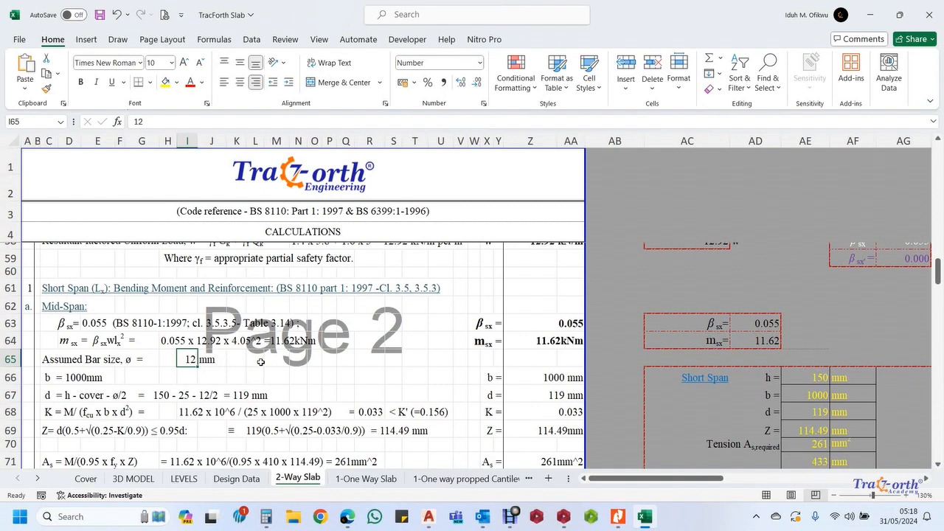
click(232, 358)
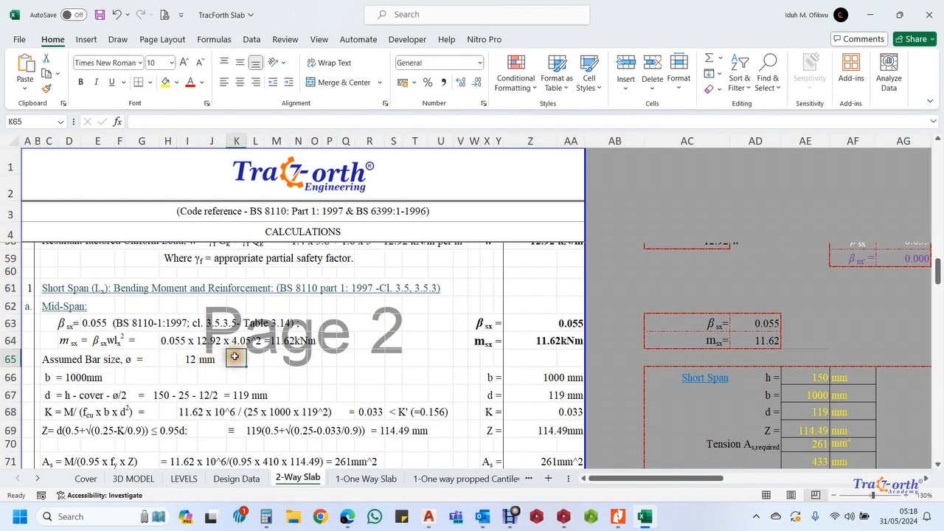
click(185, 359)
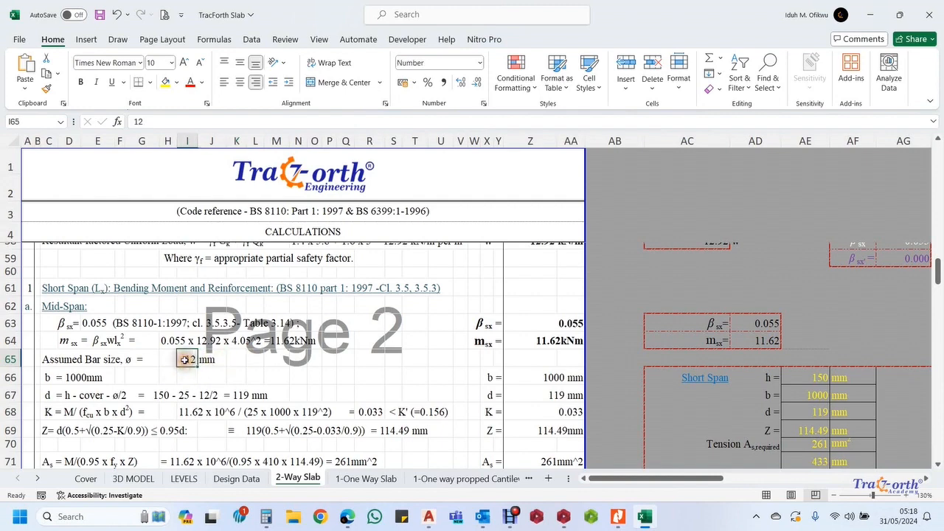
Check the unit width b against the general loading information and examine the effective depth formula in cell C67
click(45, 378)
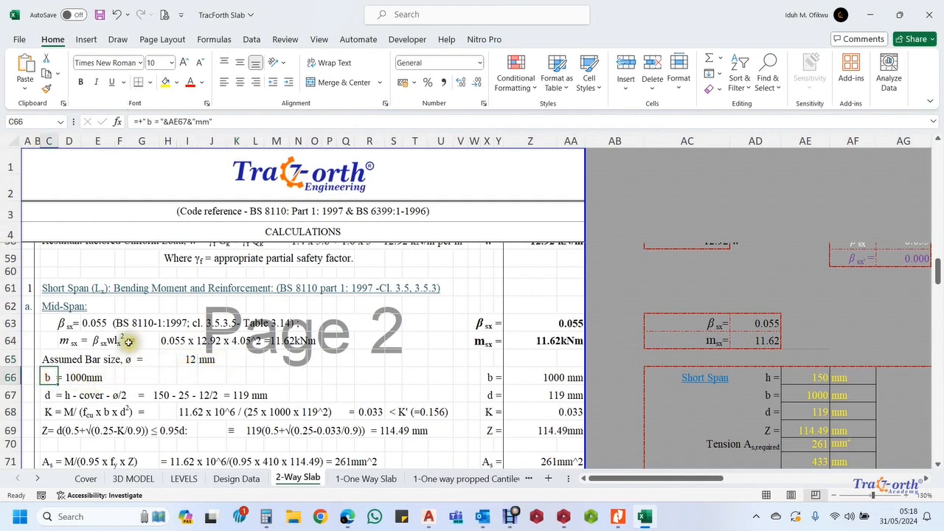
scroll(175, 316, up, 3)
scroll(175, 315, up, 6)
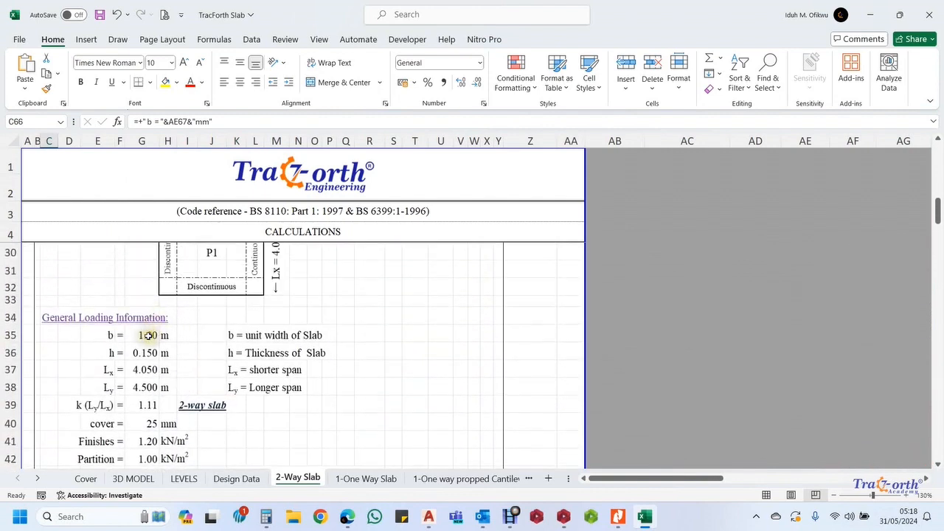
scroll(189, 339, down, 6)
scroll(188, 339, down, 5)
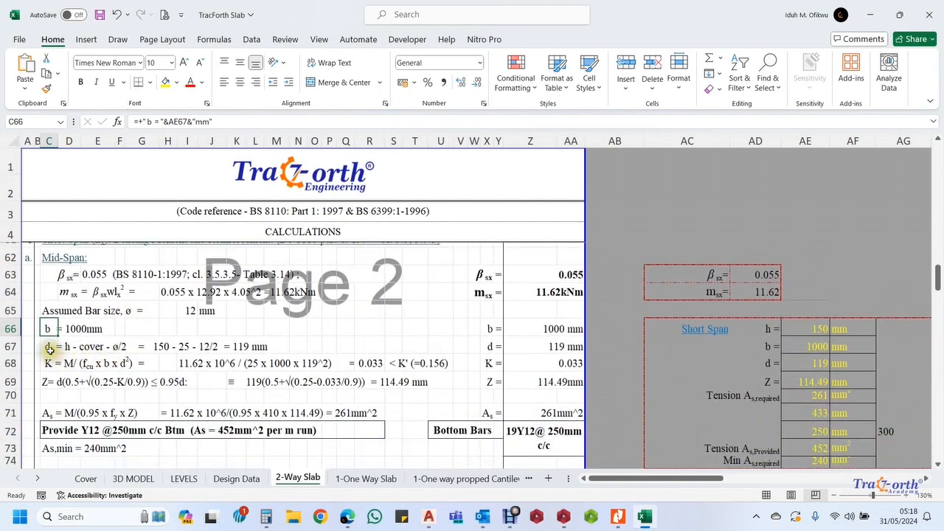
click(49, 348)
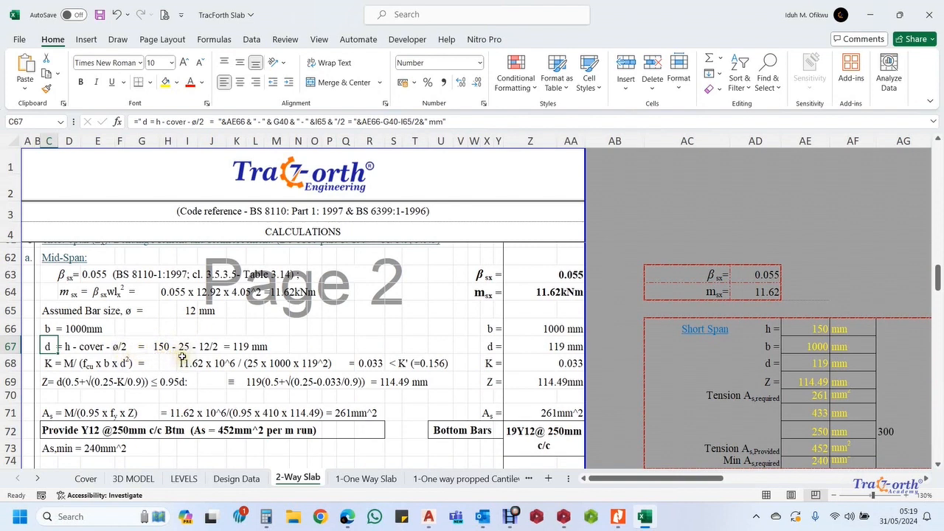
click(173, 345)
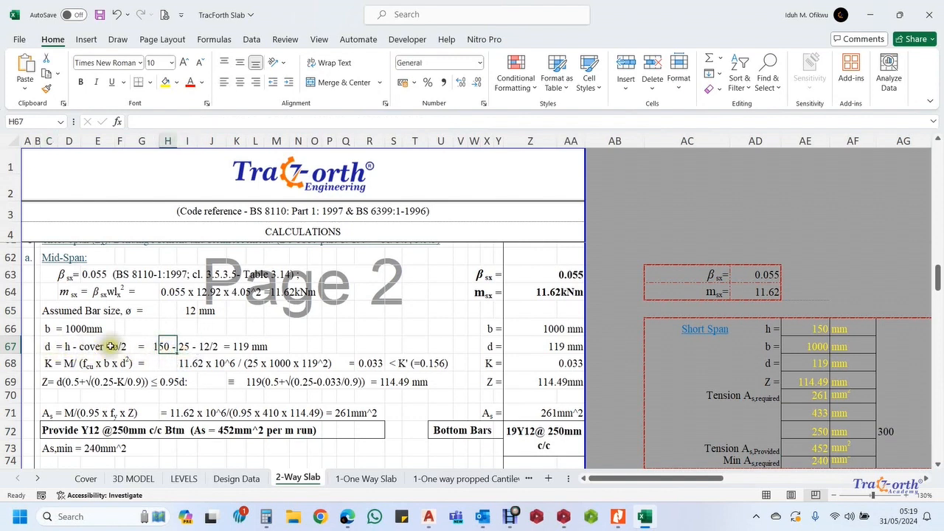
click(47, 346)
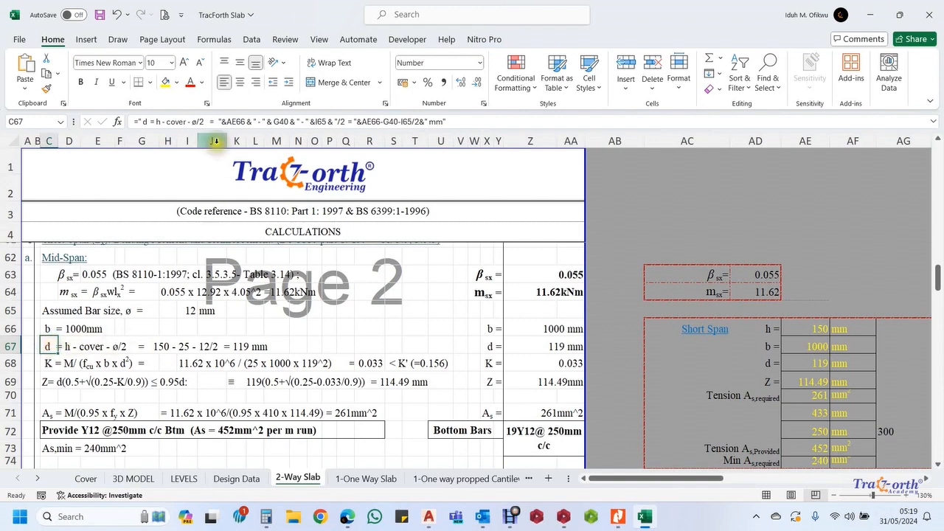
click(155, 346)
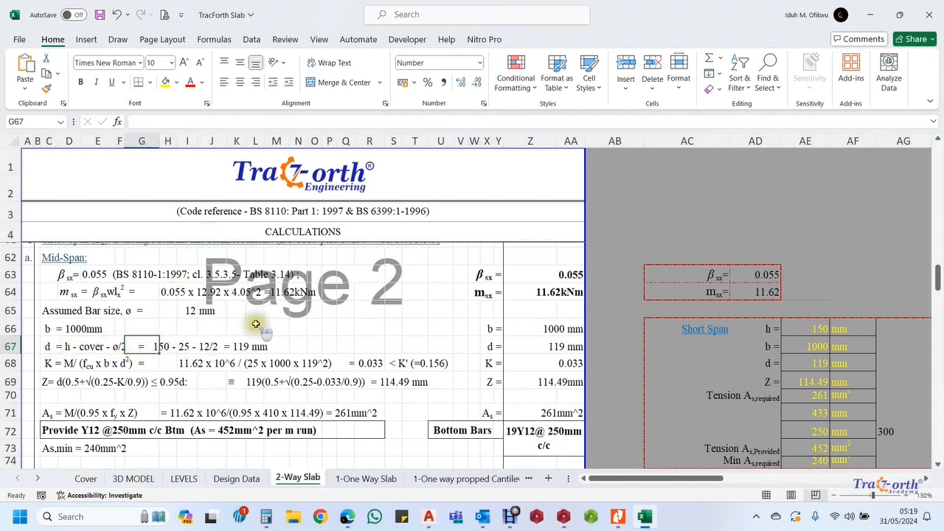
Set the slab thickness h in the general loading information to 0.2 m and check the short-span effective depth and reinforcement
scroll(256, 324, up, 8)
scroll(256, 324, down, 1)
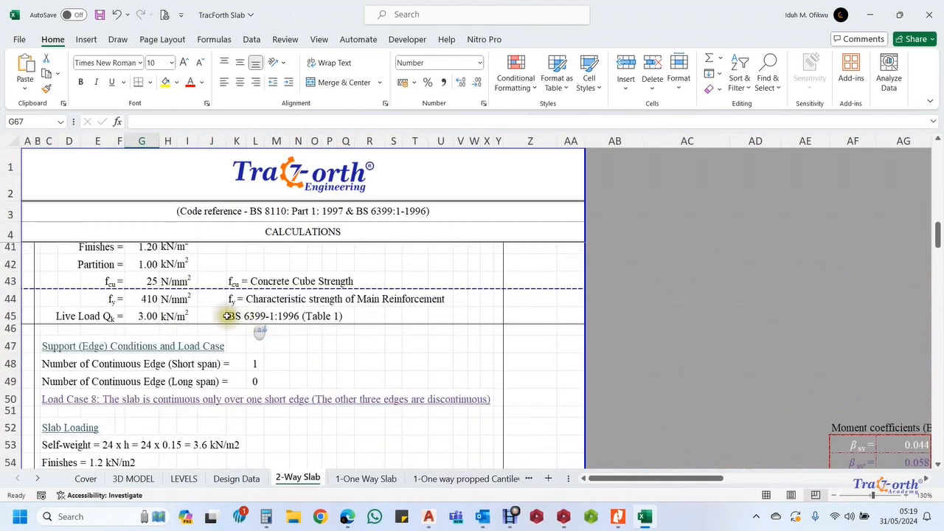
scroll(229, 314, up, 3)
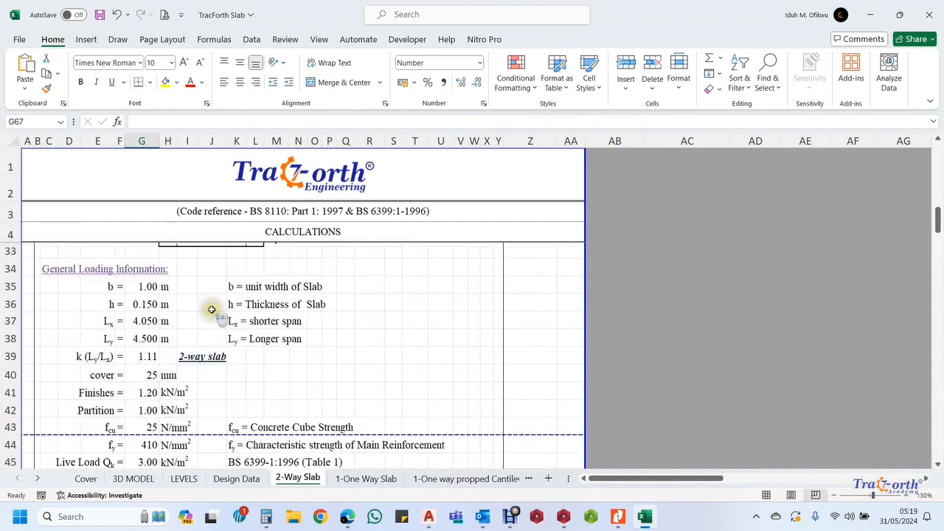
click(139, 303)
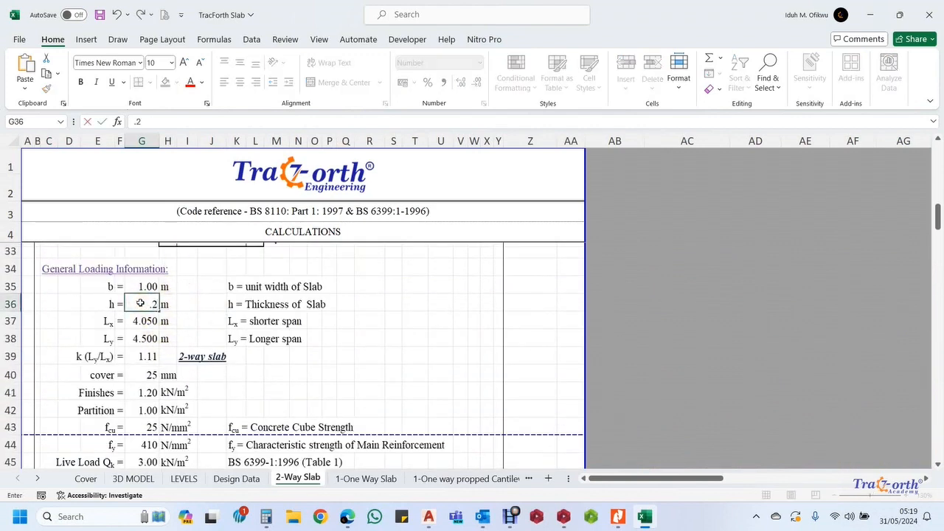
key(Return)
scroll(193, 350, down, 6)
scroll(193, 350, down, 5)
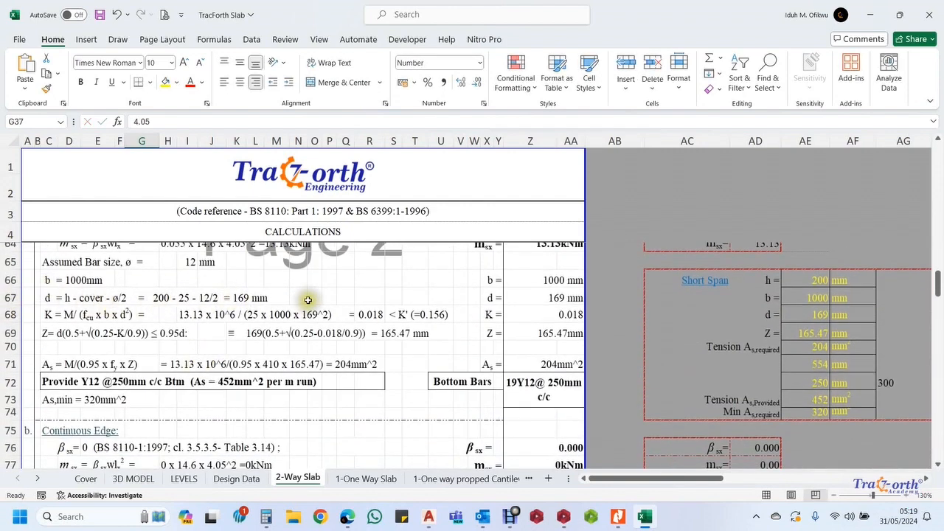
scroll(240, 305, up, 9)
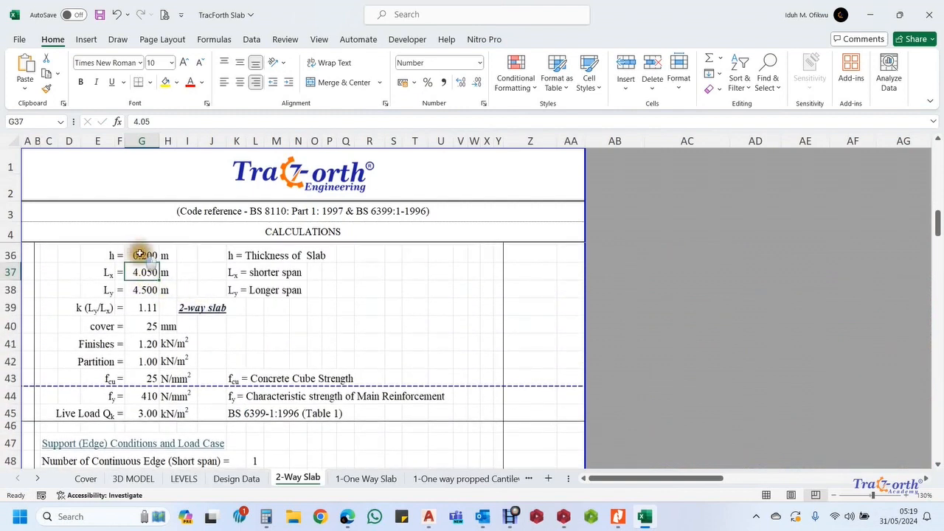
Set the slab thickness h in the general loading information to 0.15 m and return to the short-span mid-span calculation
click(140, 254)
text(.15)
key(Return)
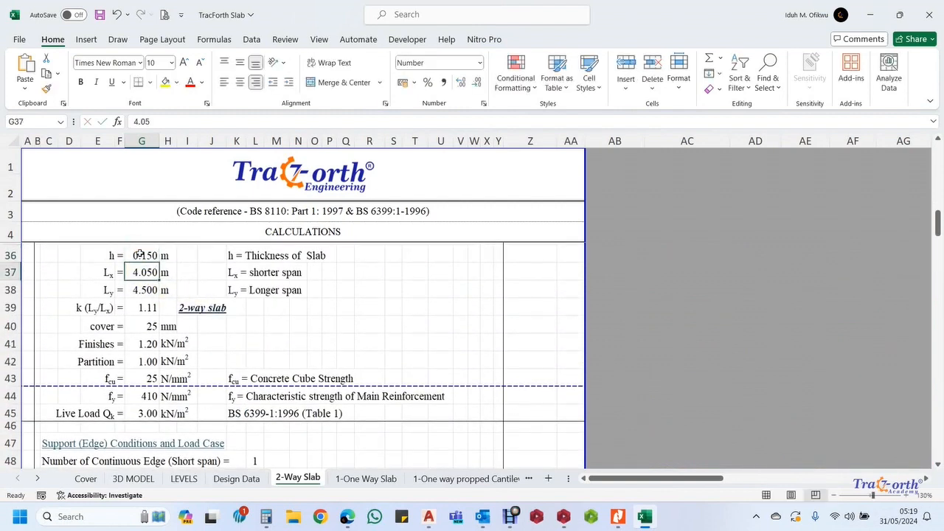
scroll(165, 313, down, 3)
scroll(168, 319, down, 4)
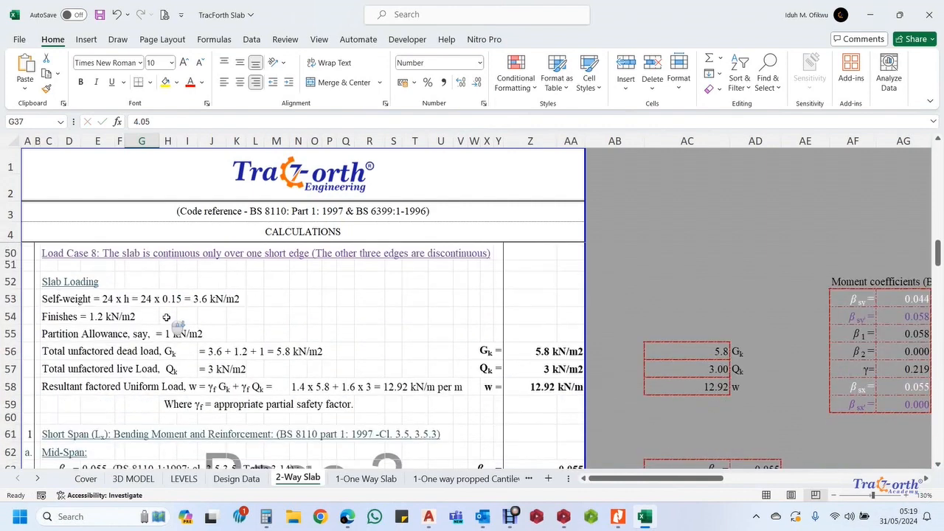
scroll(145, 371, down, 1)
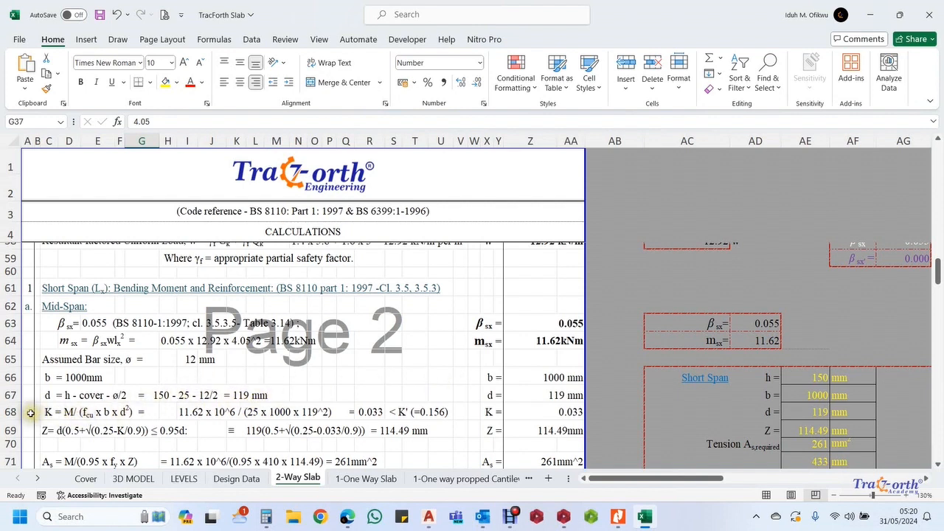
Change the assumed bar size for the short-span mid-span reinforcement to 10 mm
click(193, 359)
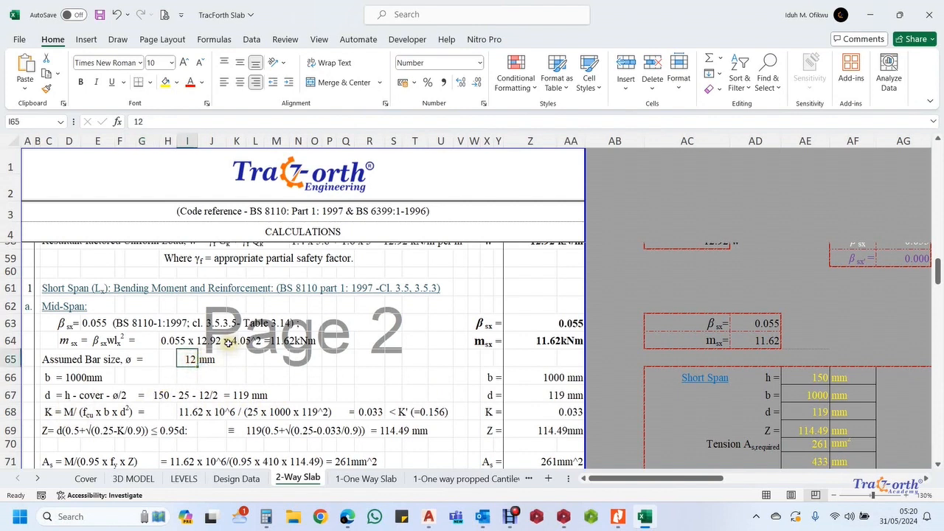
text(10)
key(Return)
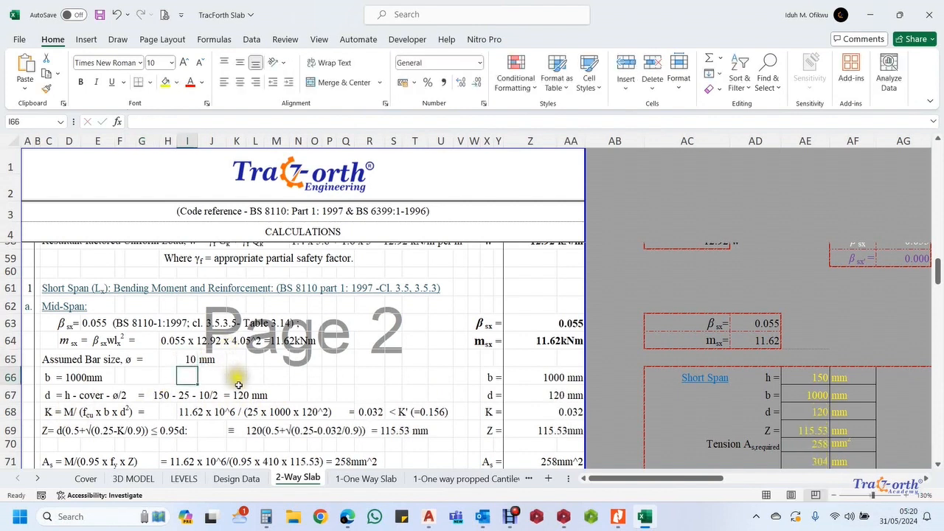
Restore the assumed bar size of the short-span mid-span reinforcement to 12 mm
click(188, 359)
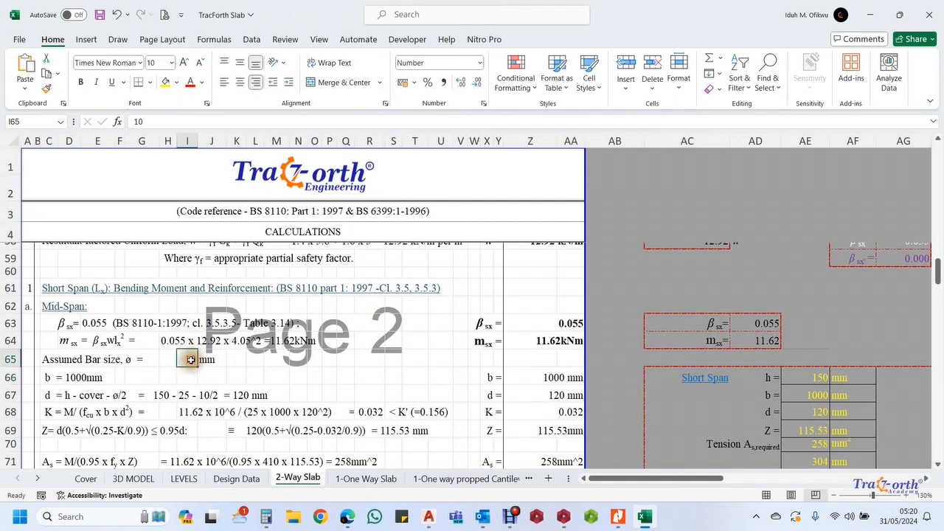
text(1)
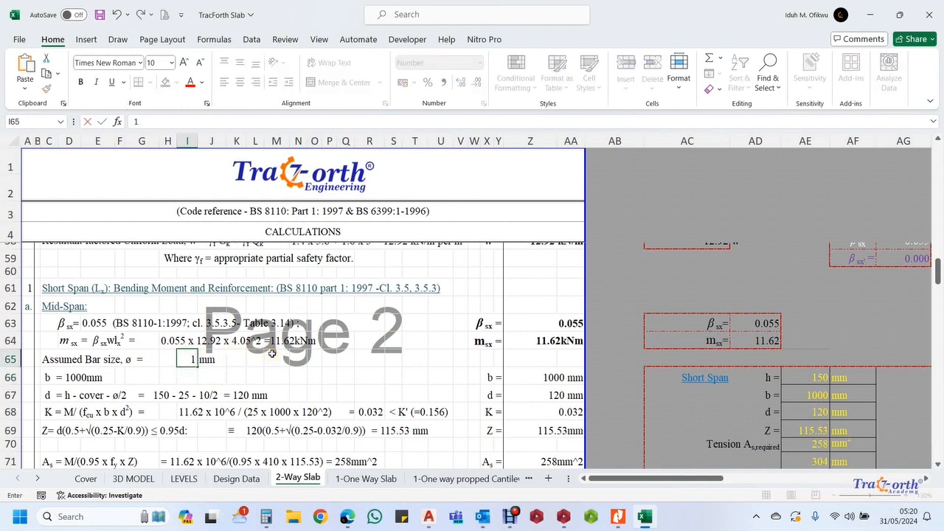
text(2)
key(Return)
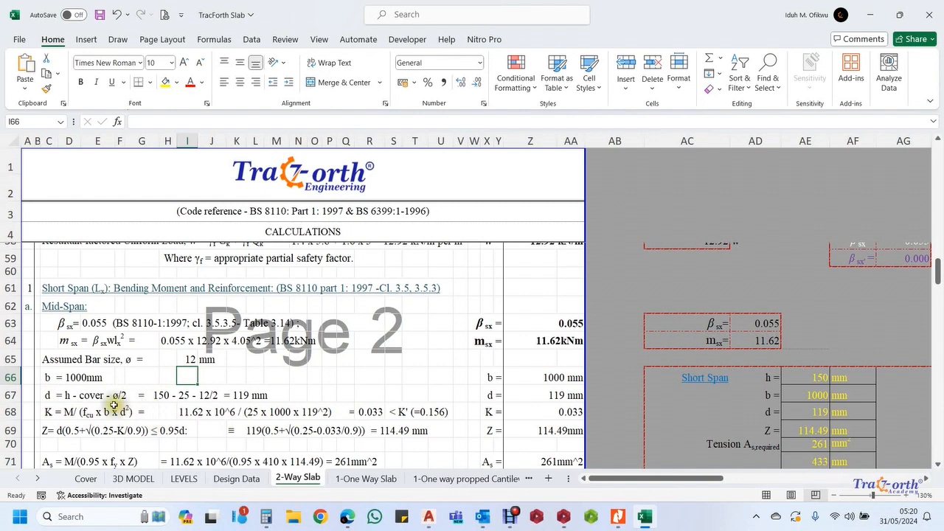
Set the slab thickness h to 0.075 m and check the short-span mid-span K against K'
click(47, 413)
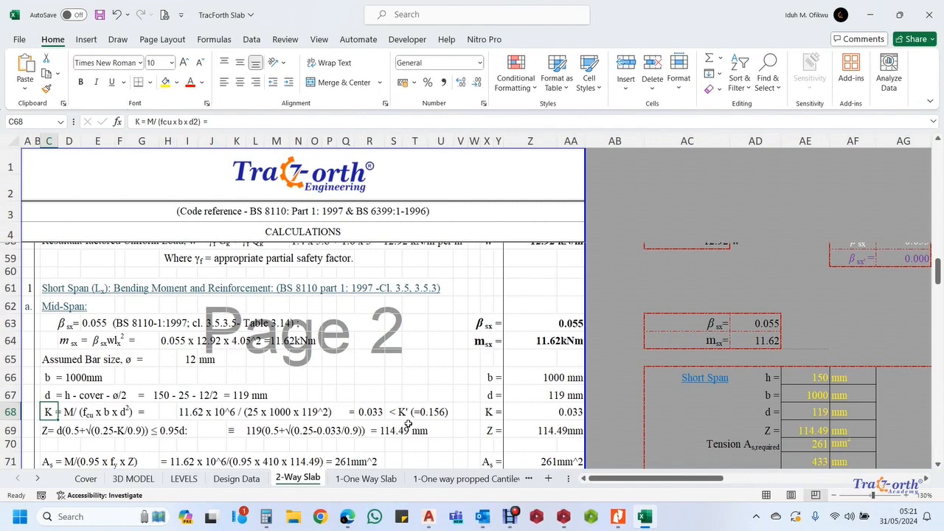
scroll(110, 391, up, 6)
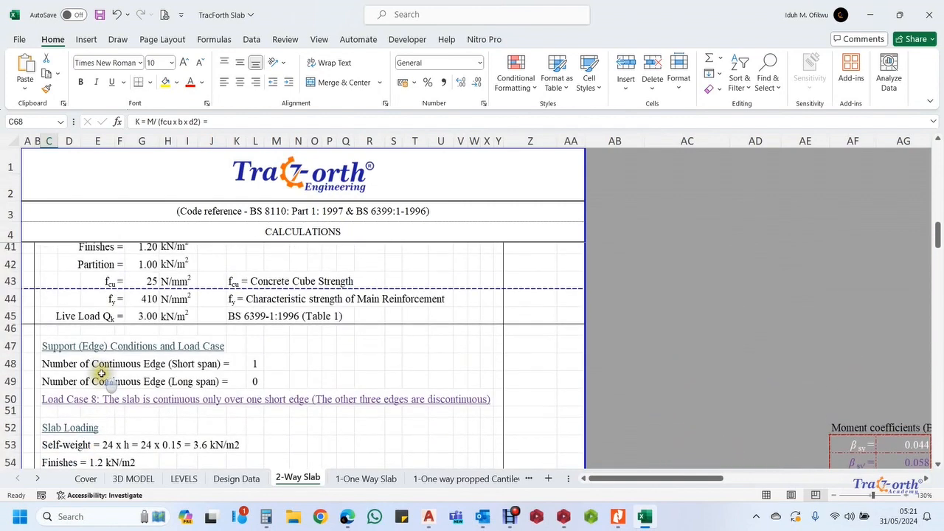
scroll(101, 374, up, 3)
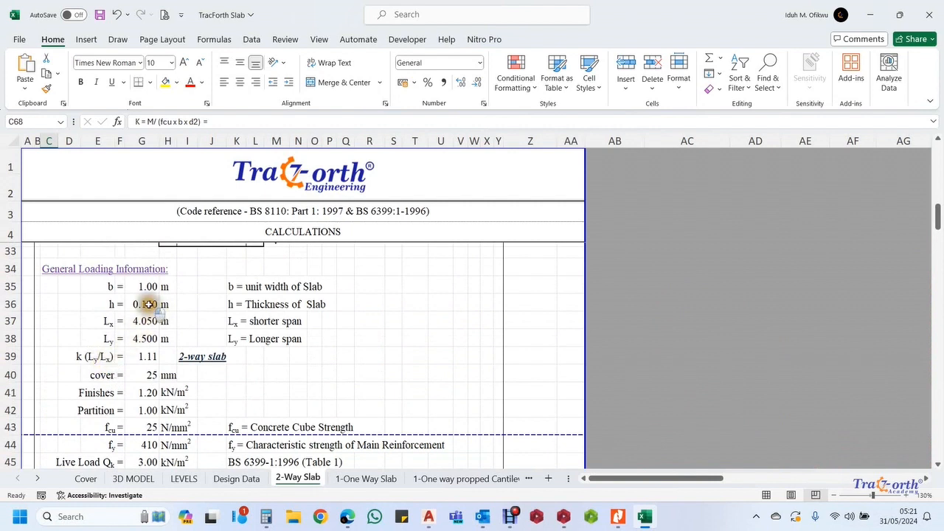
click(149, 305)
text(.075)
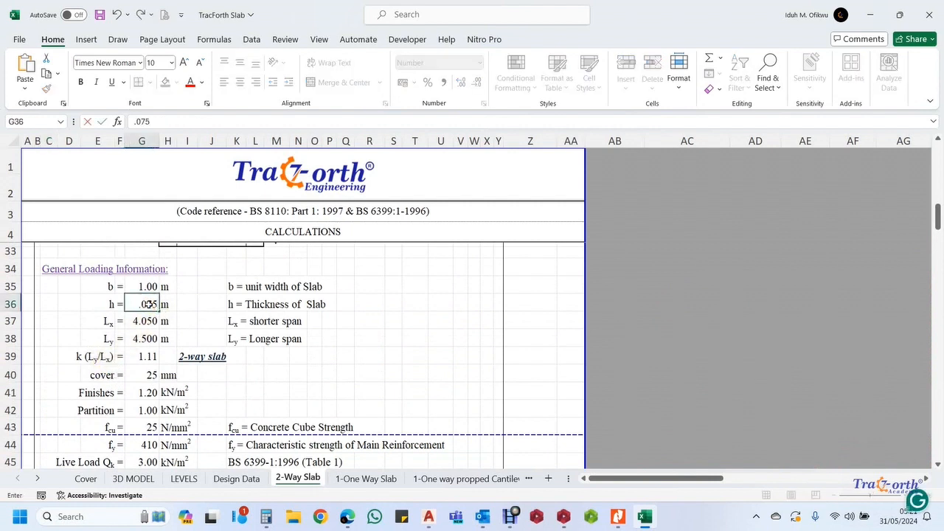
key(Return)
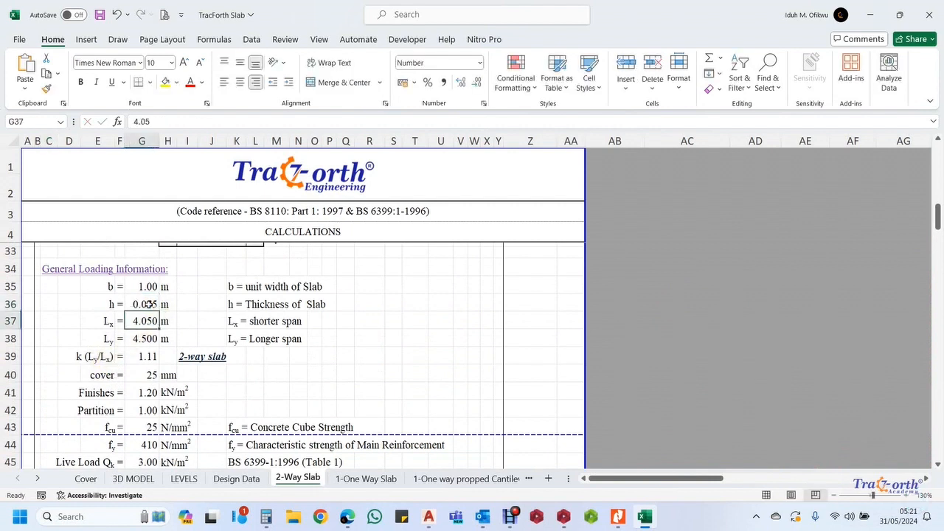
scroll(149, 304, down, 8)
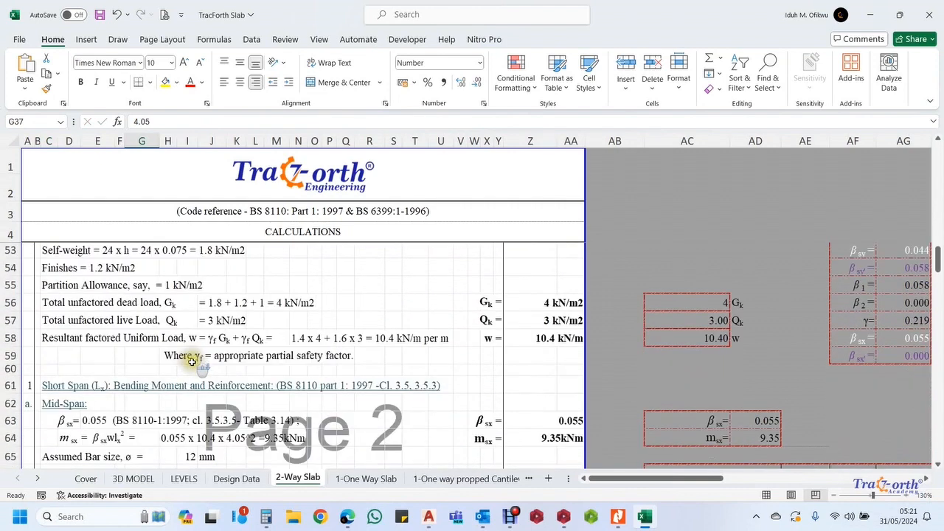
scroll(192, 362, down, 2)
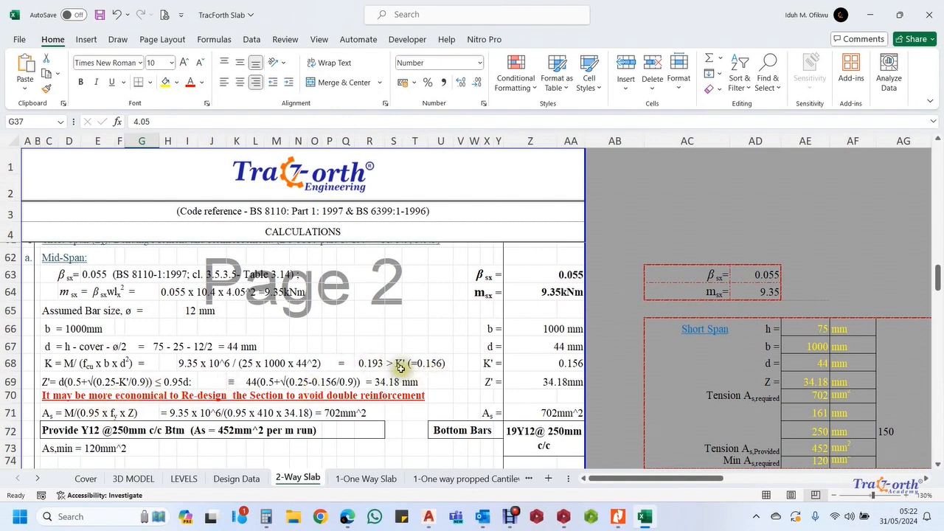
Set the slab thickness h back to 0.15 m and check the short-span mid-span calculation again
scroll(258, 361, up, 7)
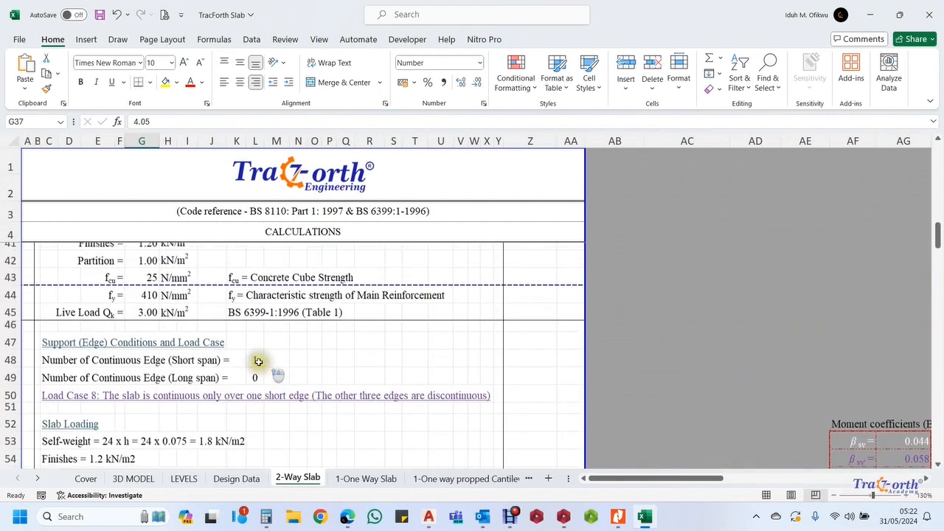
scroll(192, 333, up, 2)
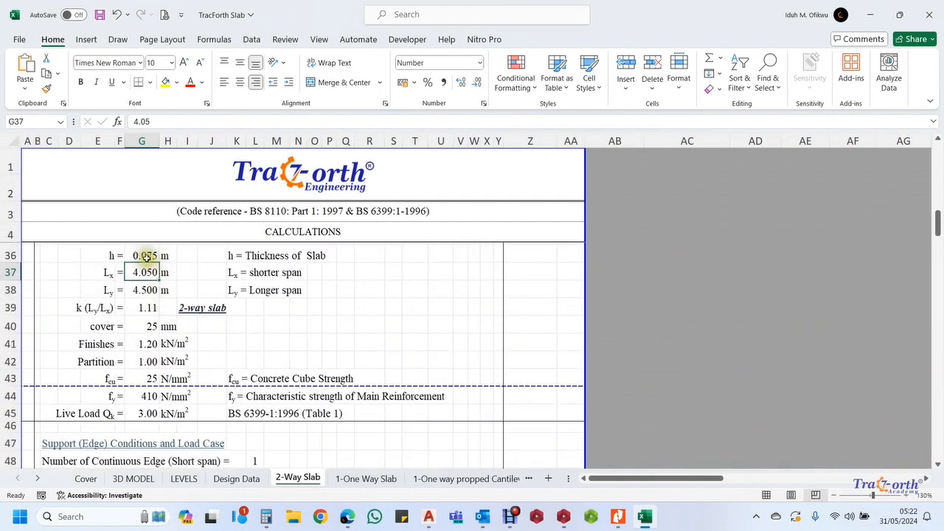
click(146, 256)
text(.)
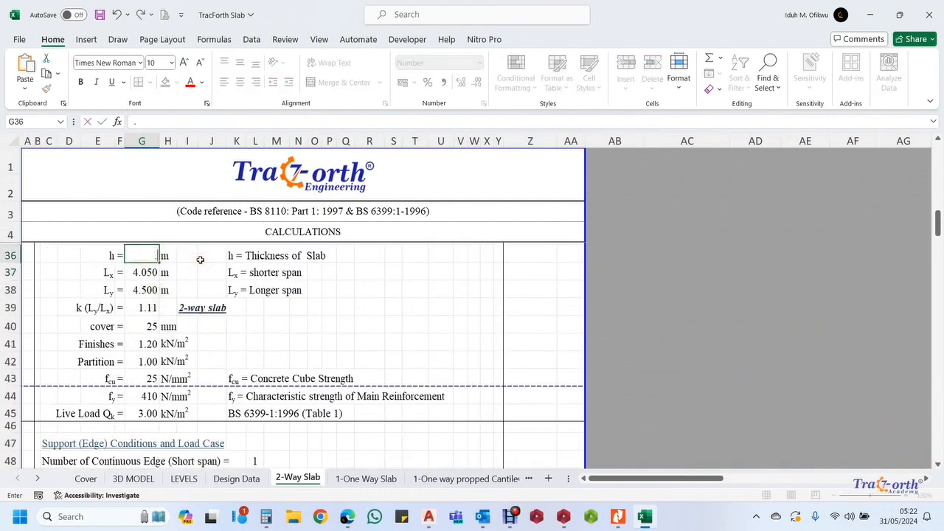
text(15)
key(Return)
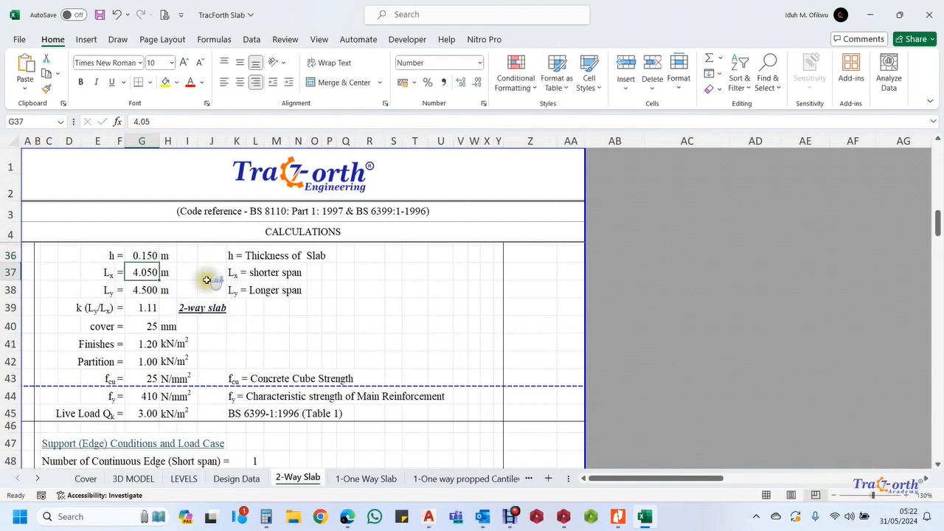
scroll(214, 310, down, 5)
scroll(219, 337, down, 4)
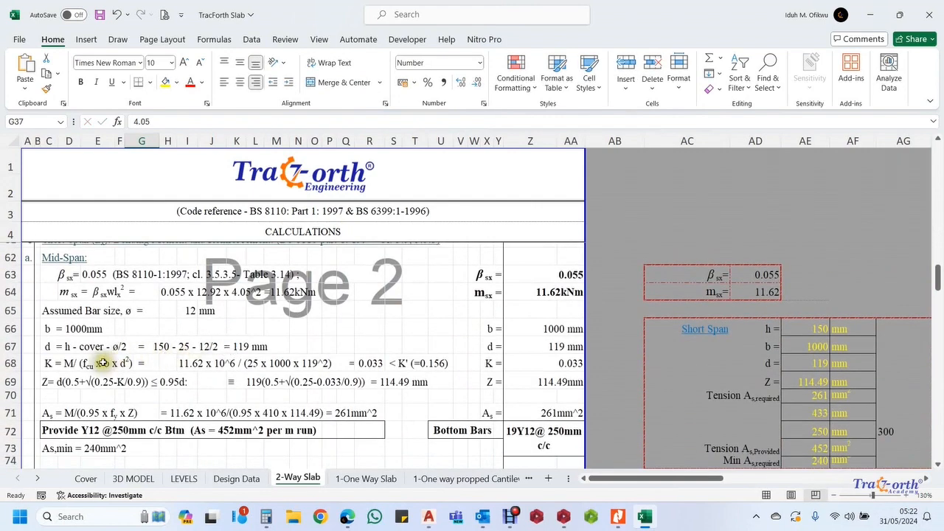
Examine the formula in cell C70 that controls the double-reinforcement redesign warning
click(47, 395)
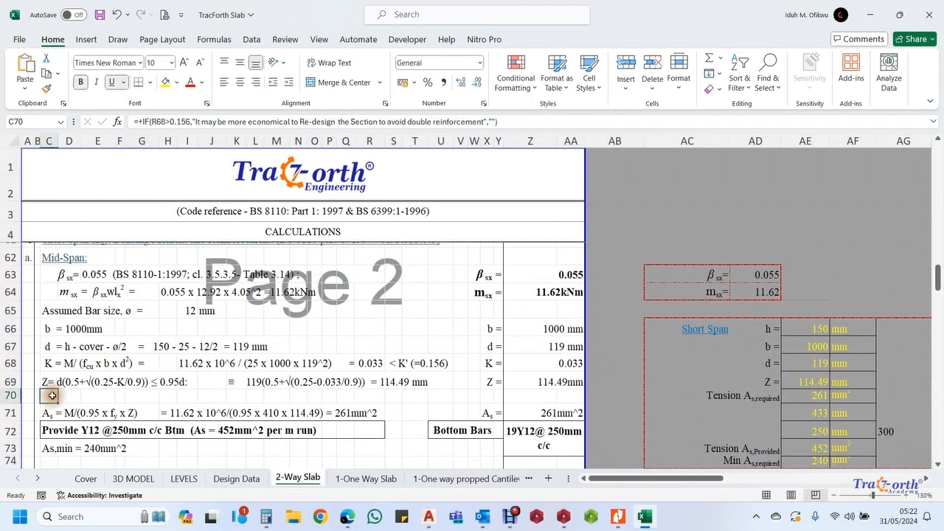
click(84, 396)
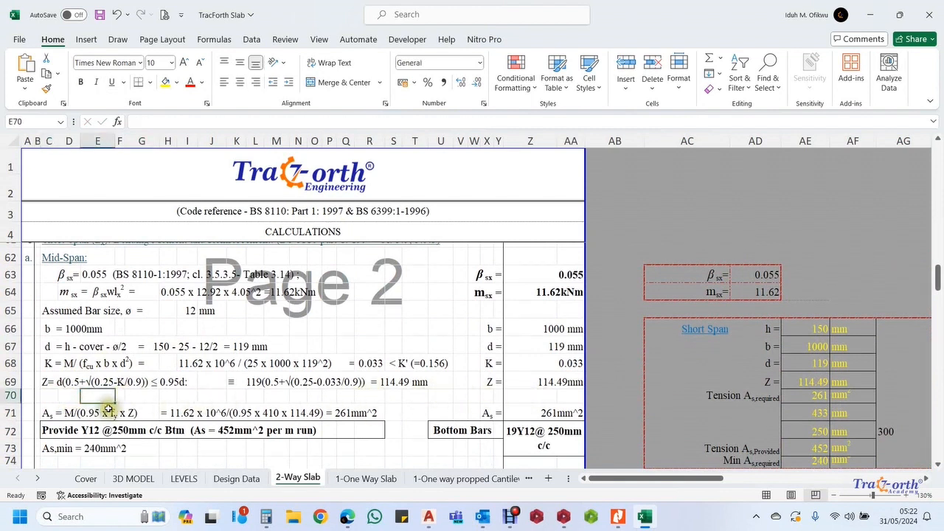
click(49, 394)
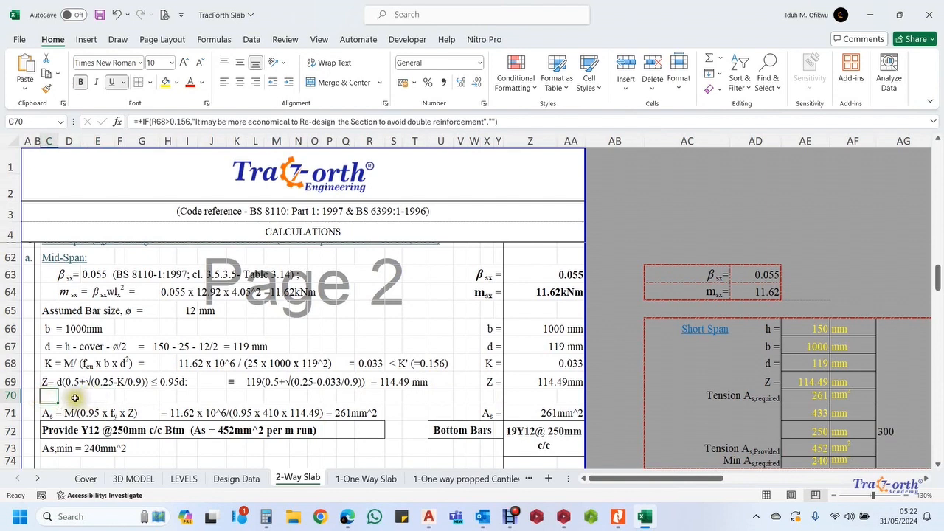
click(73, 397)
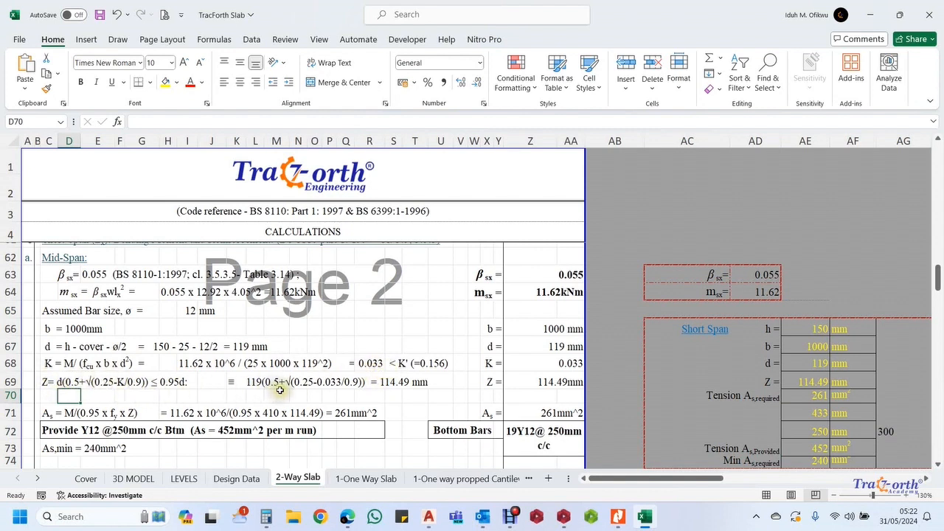
Examine the conditional formula in cell C69 for the lever arm Z of the short-span mid-span
click(46, 383)
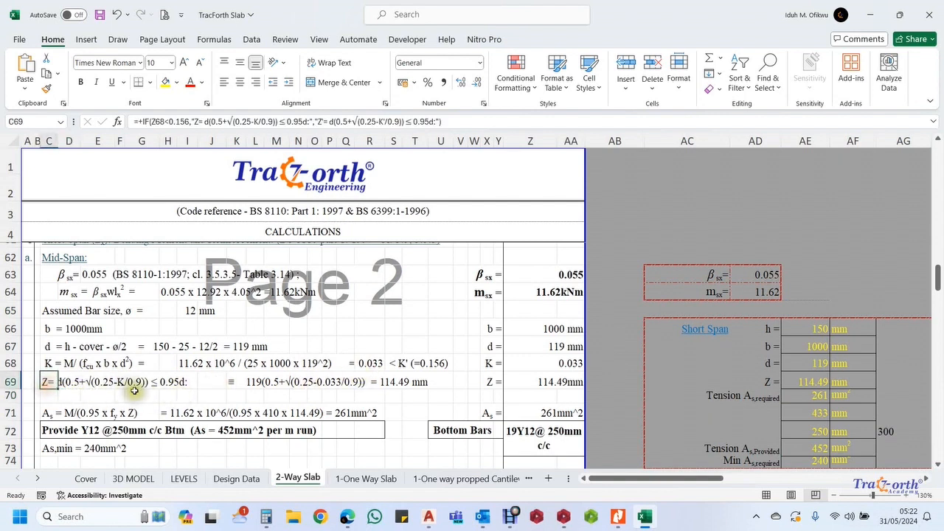
click(234, 396)
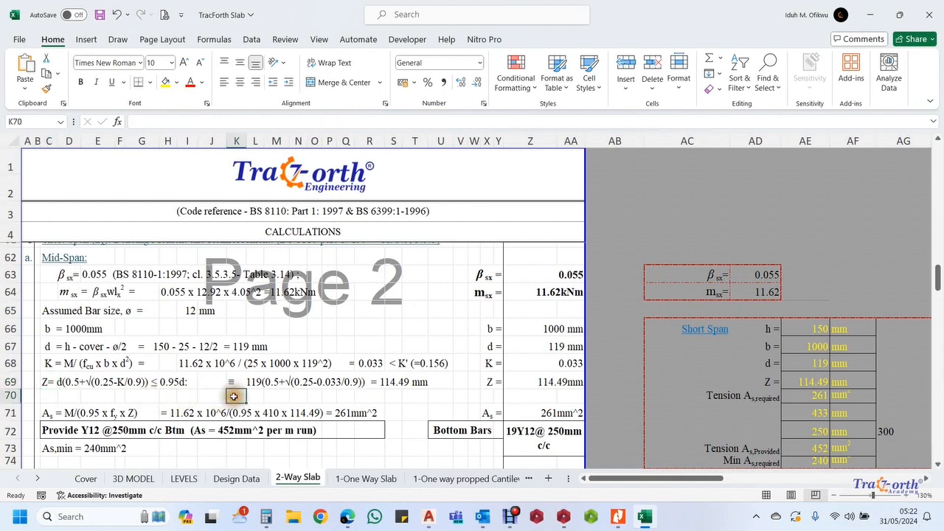
click(46, 382)
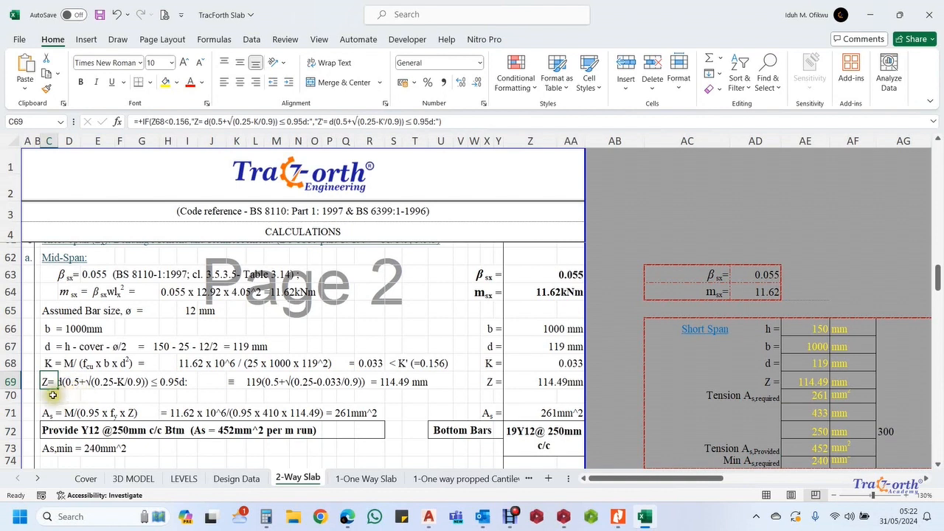
click(70, 394)
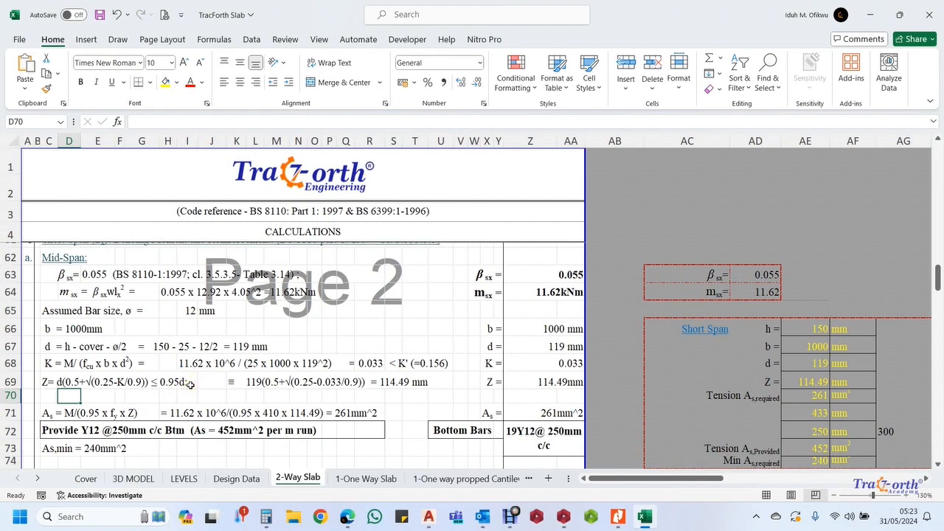
Examine the required steel area expression in cell C71 and trace its moment and lever arm Z in the short-span mid-span calculation
scroll(155, 361, down, 2)
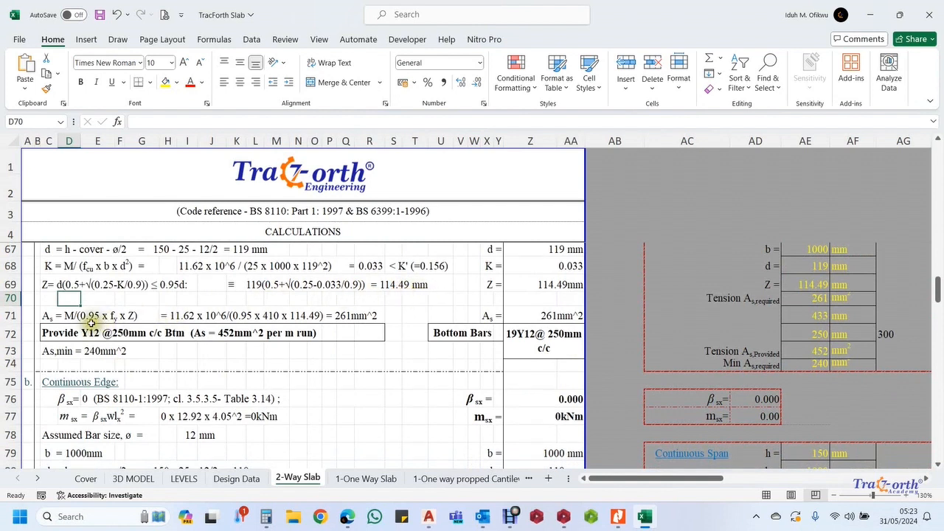
click(48, 315)
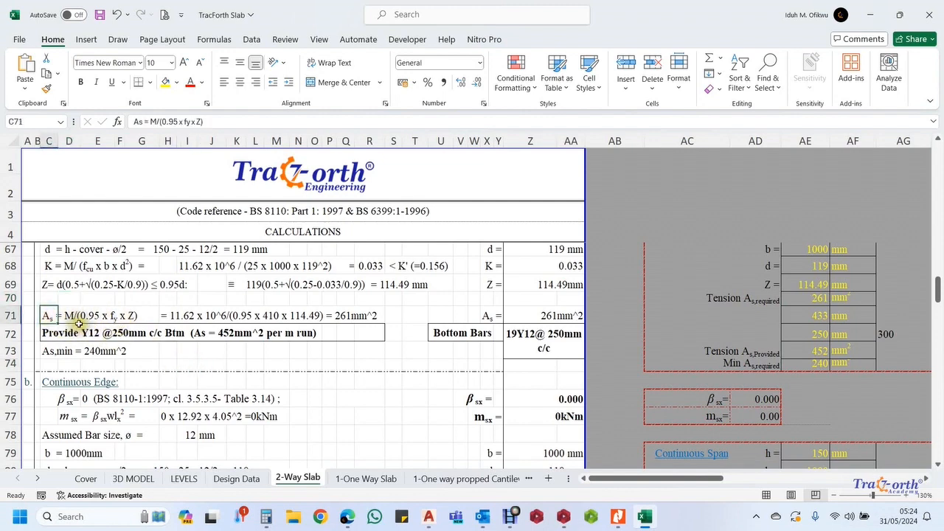
scroll(80, 320, up, 4)
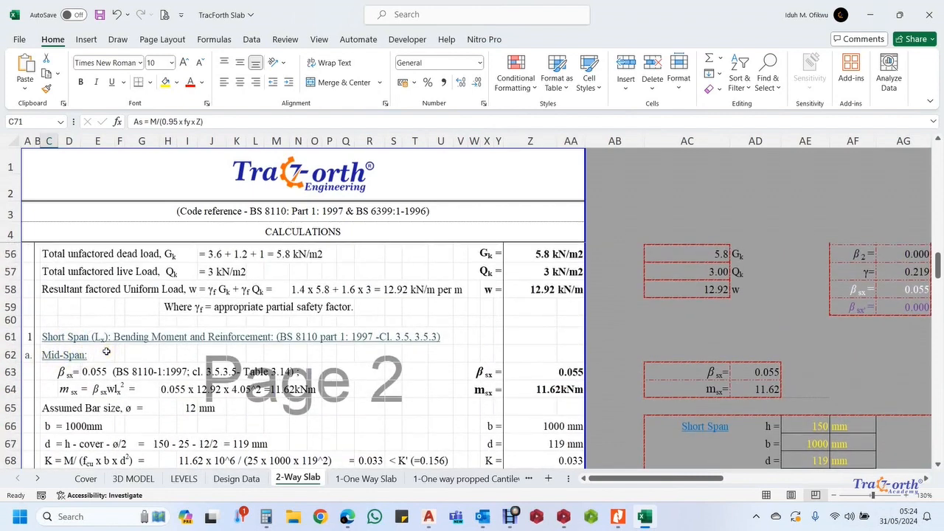
scroll(123, 357, down, 1)
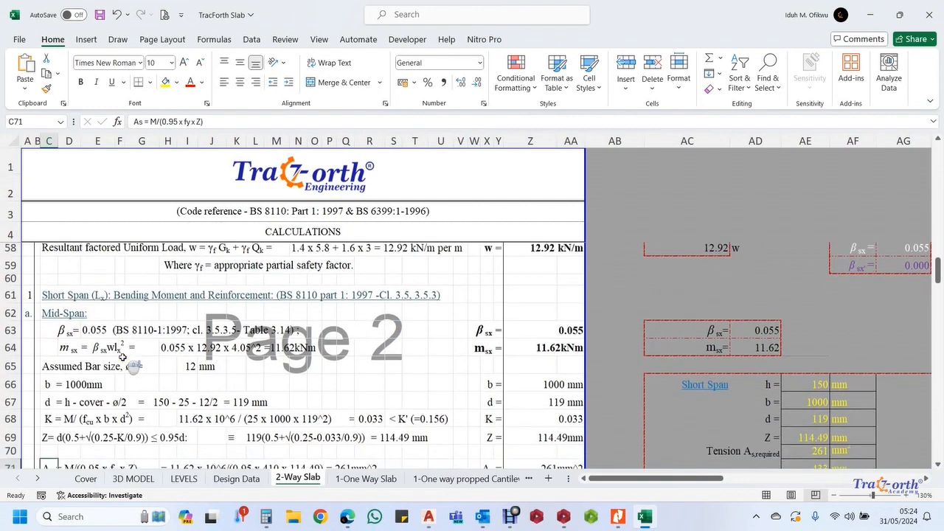
scroll(103, 360, down, 3)
scroll(70, 353, down, 1)
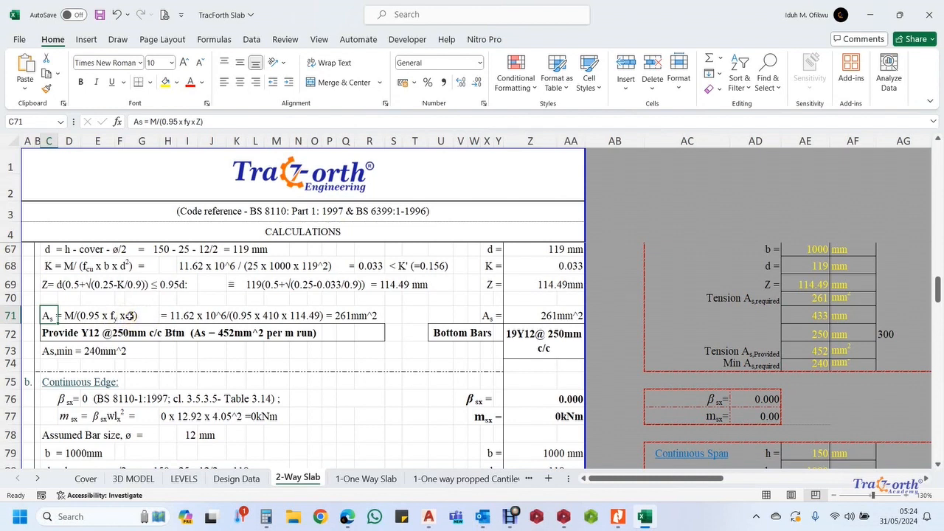
click(394, 284)
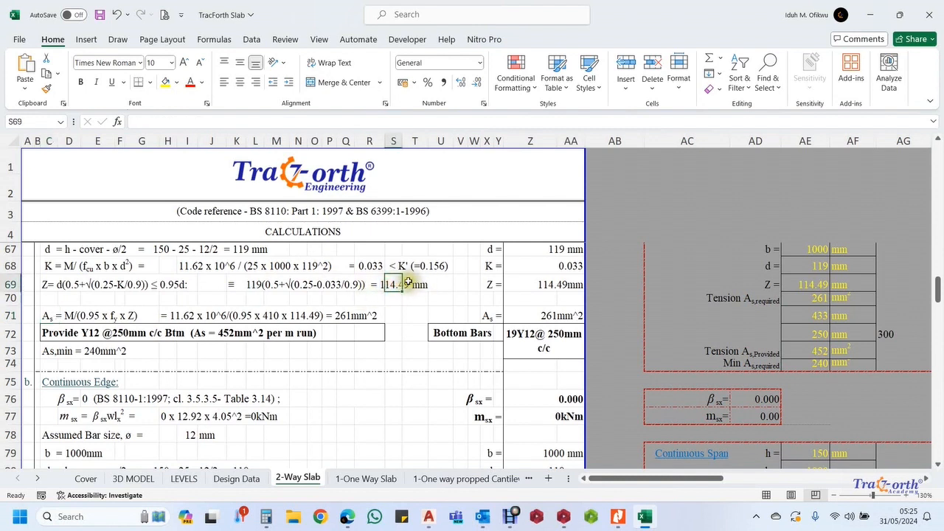
click(153, 364)
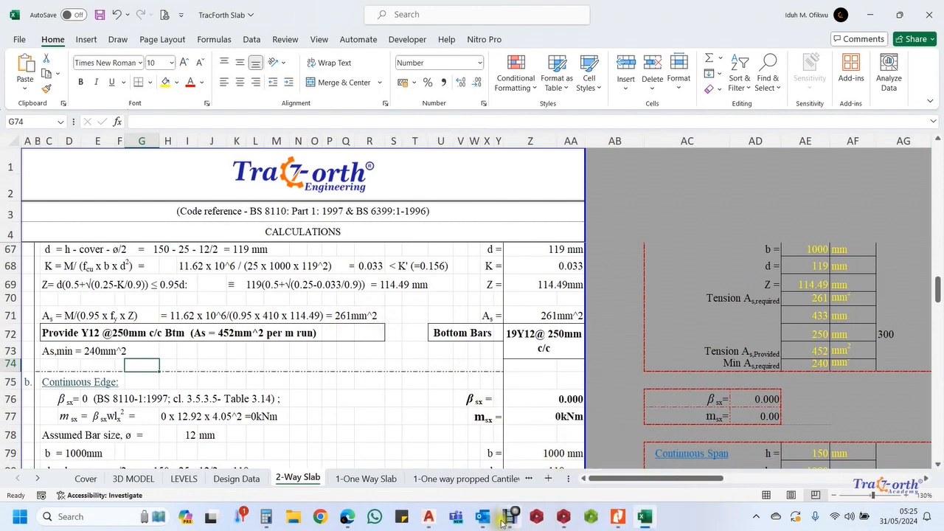
Switch to AutoCAD and examine the short horizontal blue line in the 4500 by 4050 mm slab panel
click(428, 516)
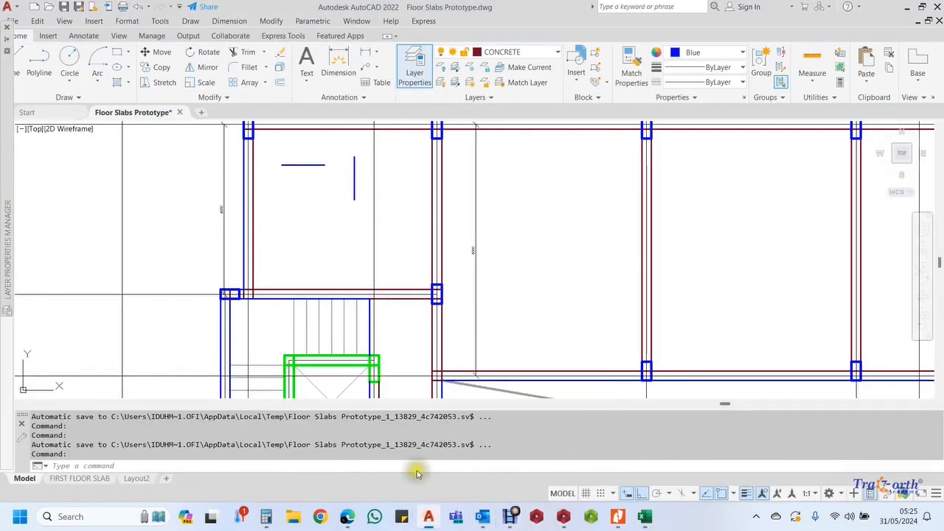
scroll(284, 197, up, 3)
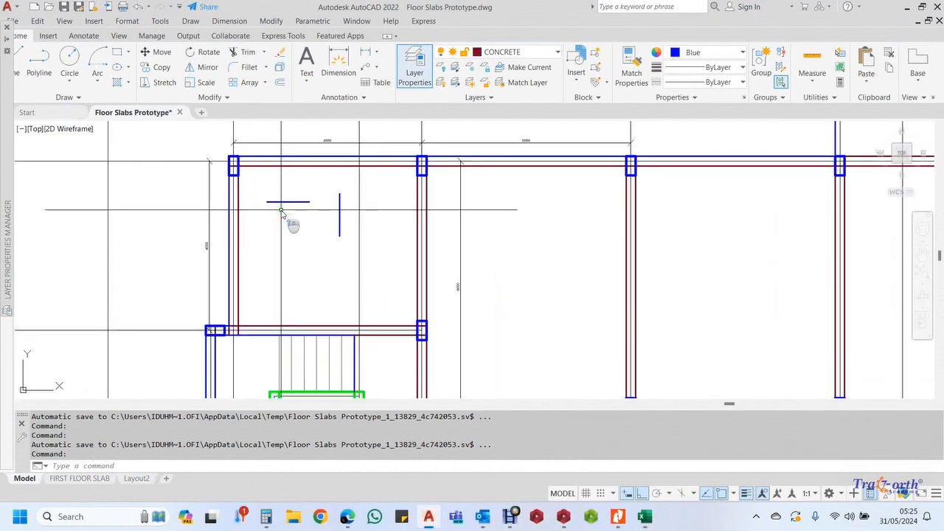
click(287, 201)
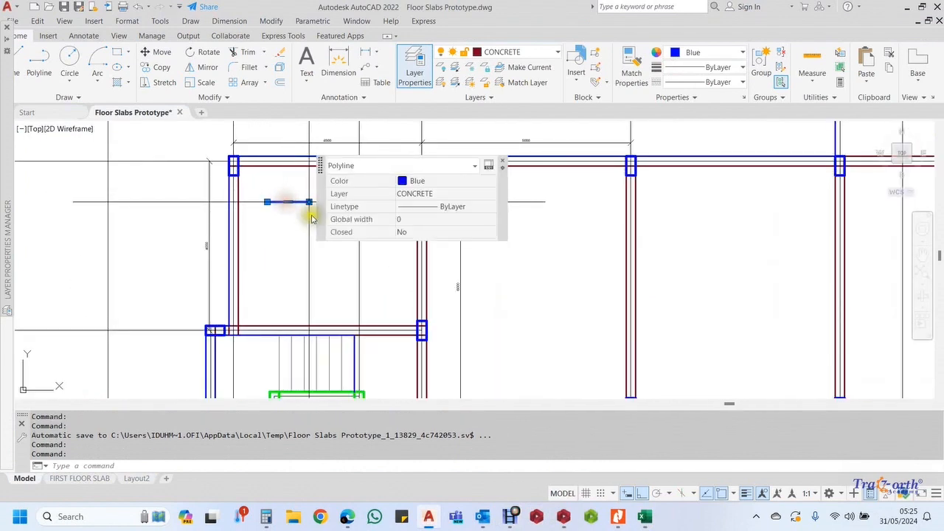
key(Escape)
scroll(315, 221, up, 2)
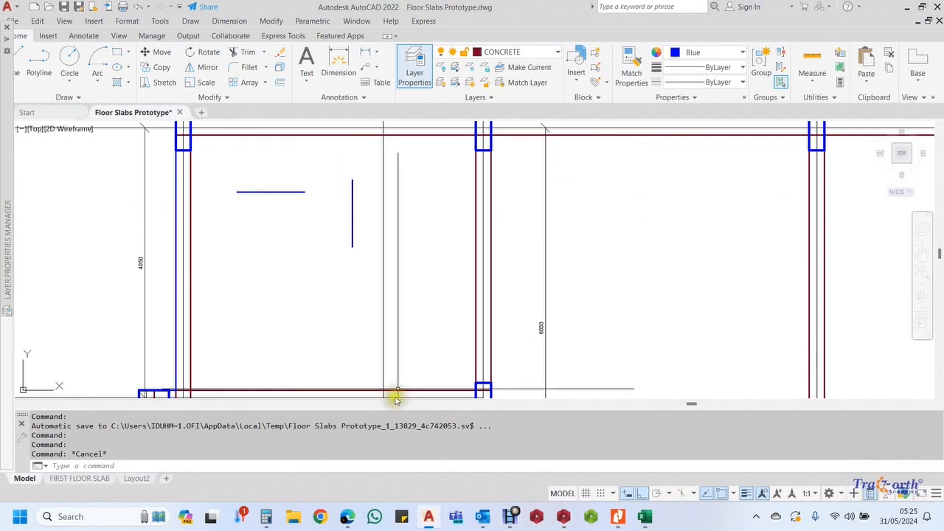
scroll(289, 253, down, 2)
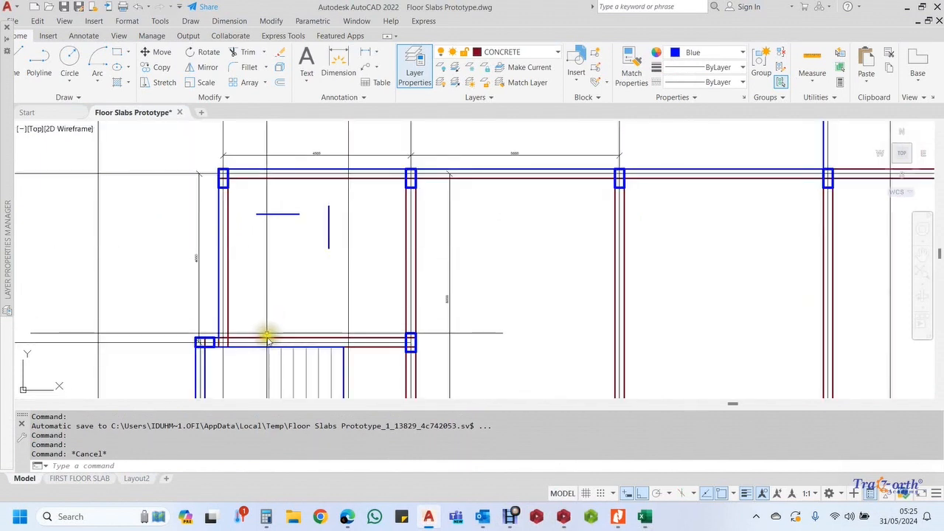
Draw a vertical polyline across the panel's 4050 mm span between the beam centrelines, through the left end of the short horizontal line
click(39, 60)
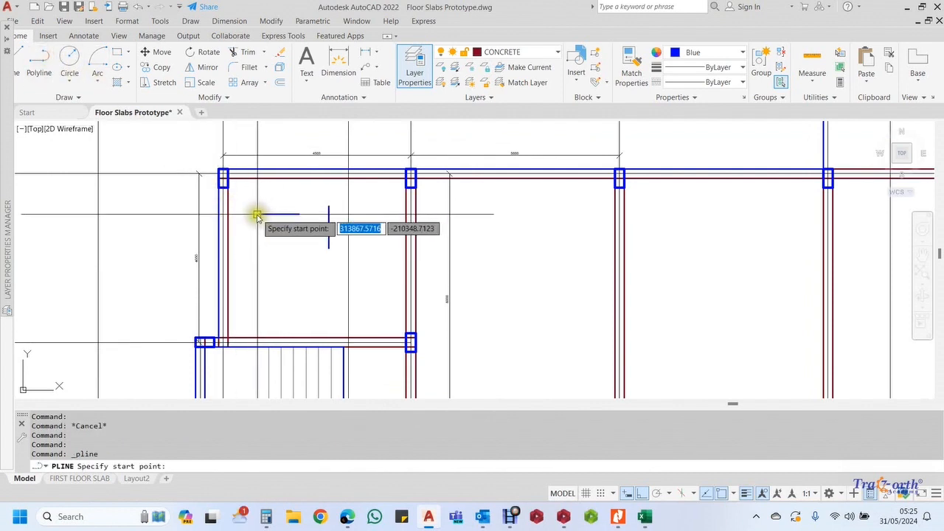
click(257, 177)
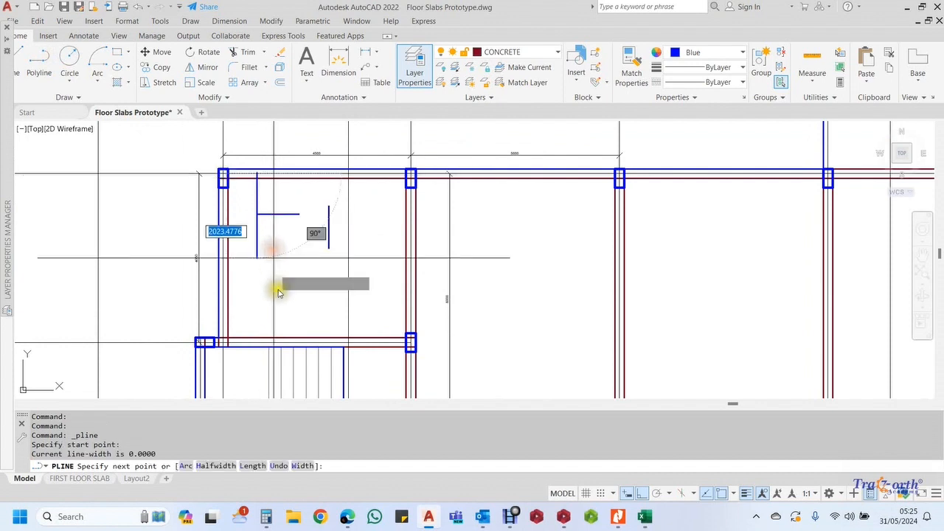
click(256, 342)
key(Escape)
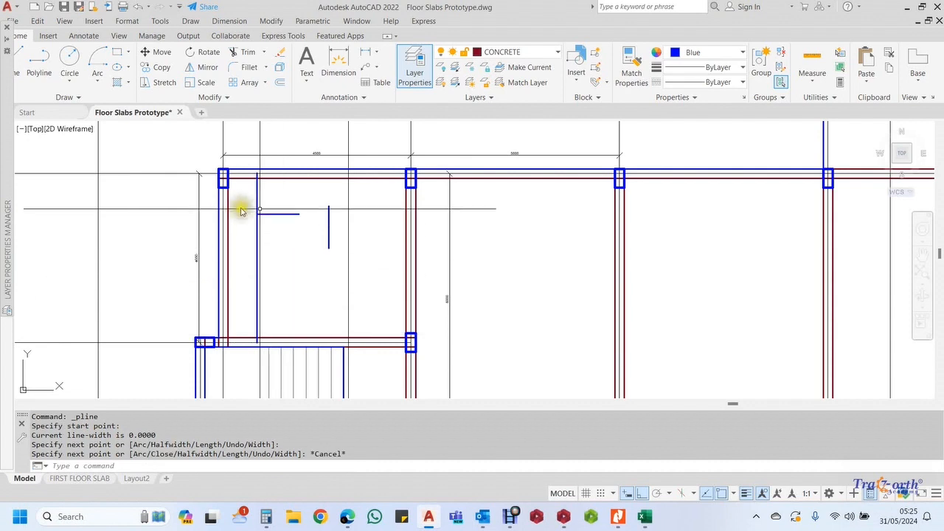
scroll(253, 209, up, 2)
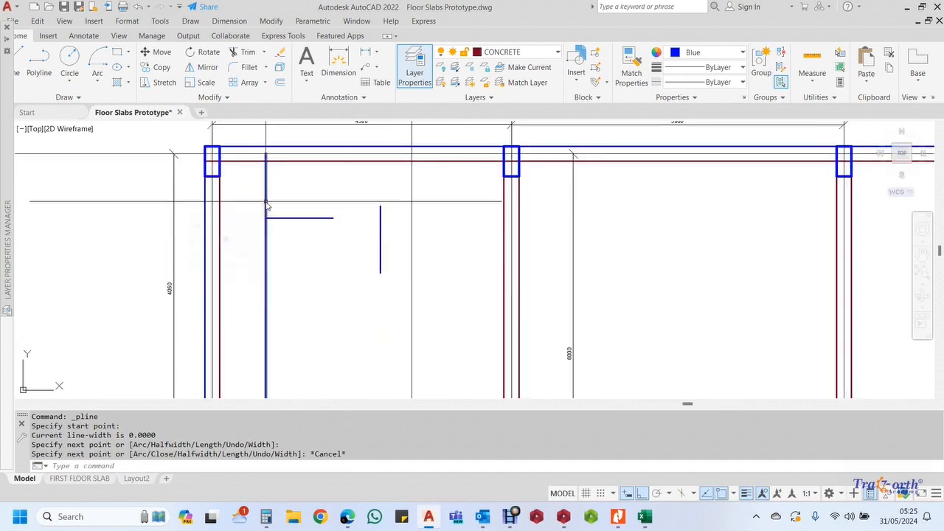
scroll(268, 206, up, 2)
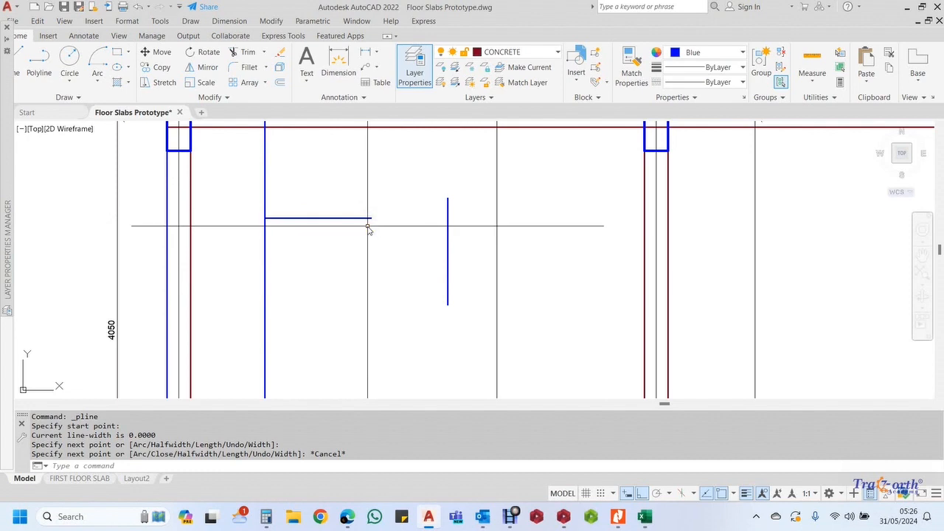
Switch to the Excel workbook and trace the minimum steel area As,min from cell C73 to its formula in AE74
click(647, 518)
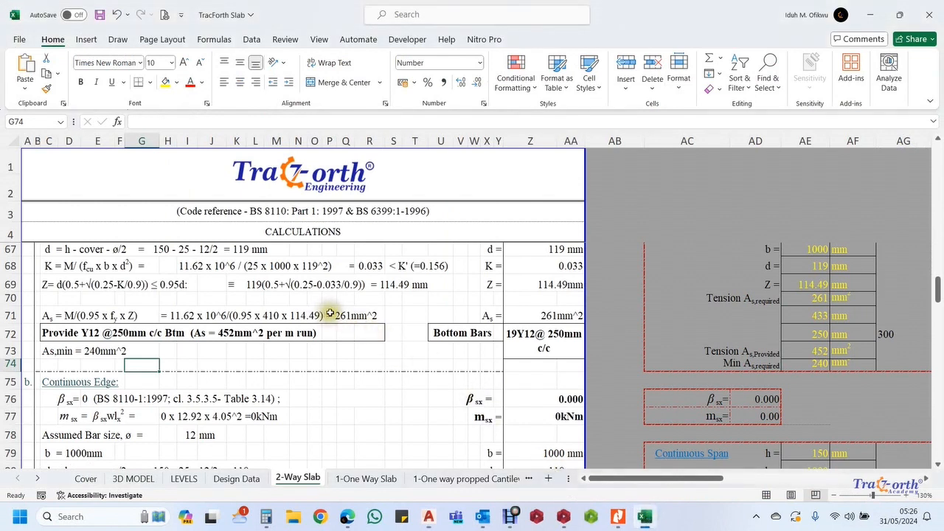
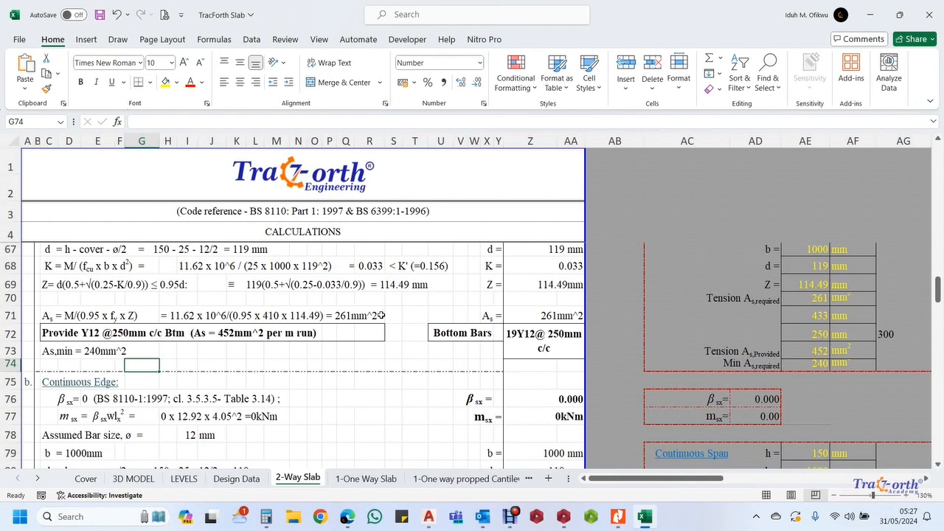
click(47, 352)
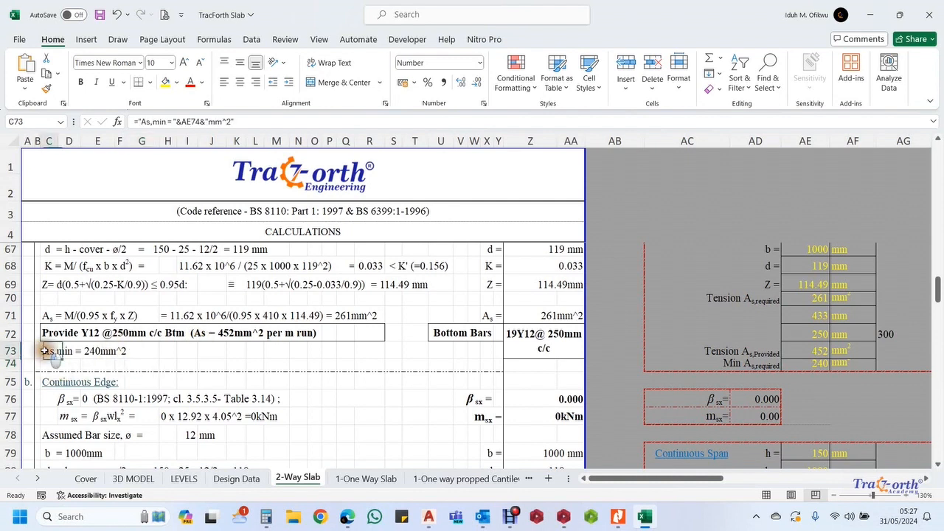
click(810, 364)
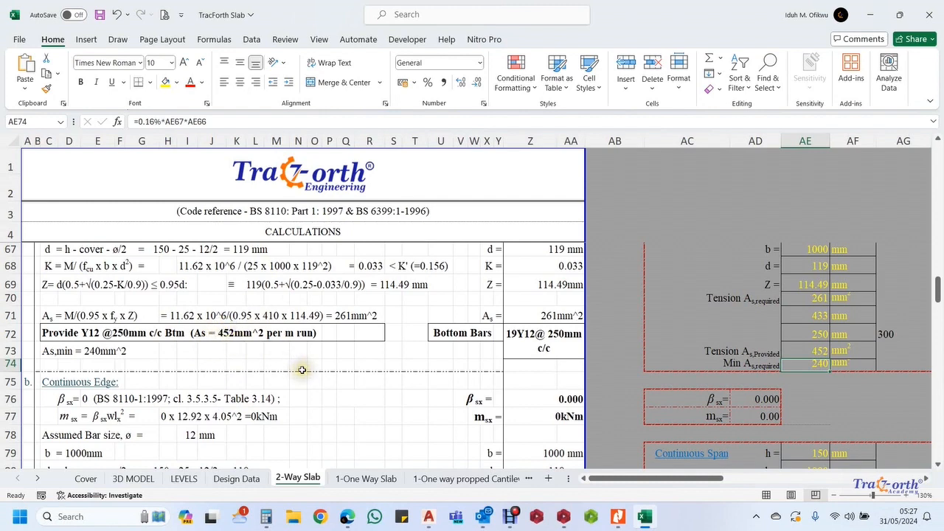
click(618, 519)
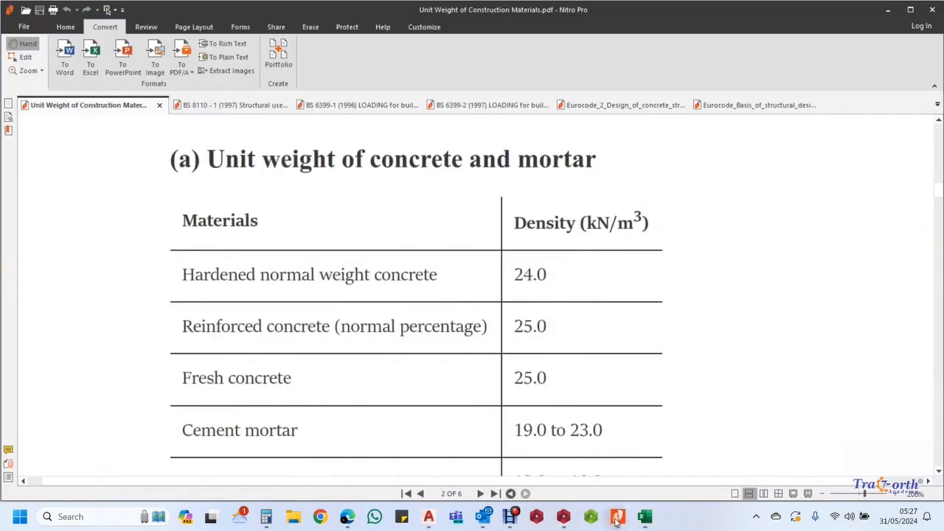
click(623, 522)
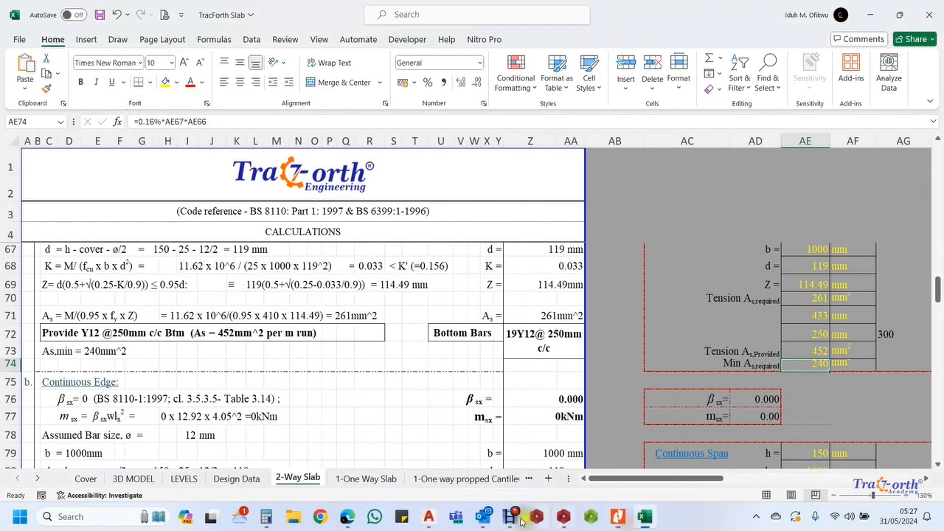
Switch to AutoCAD and draw a rectangle 1000 mm wide and 150 mm deep above the grid E slab panel as the slab strip section
click(429, 516)
scroll(320, 247, down, 3)
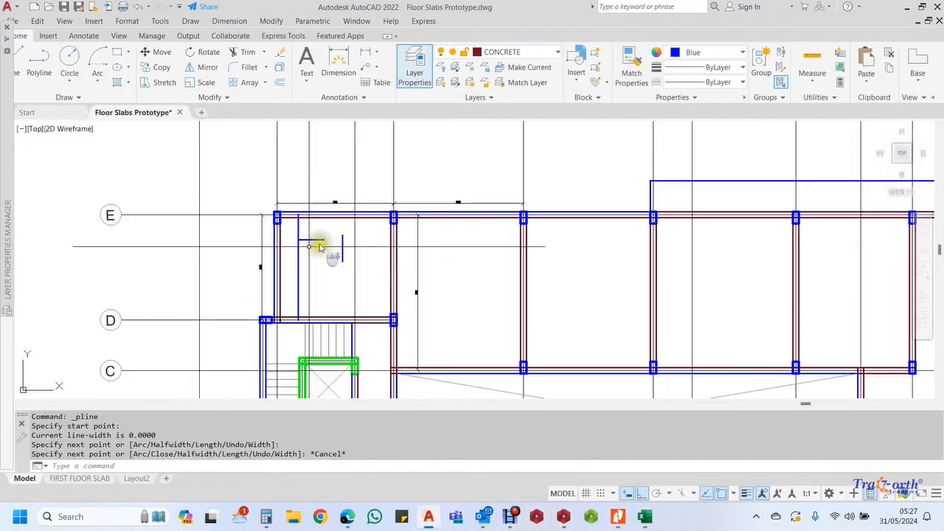
scroll(323, 190, down, 2)
scroll(322, 194, up, 3)
scroll(312, 204, down, 1)
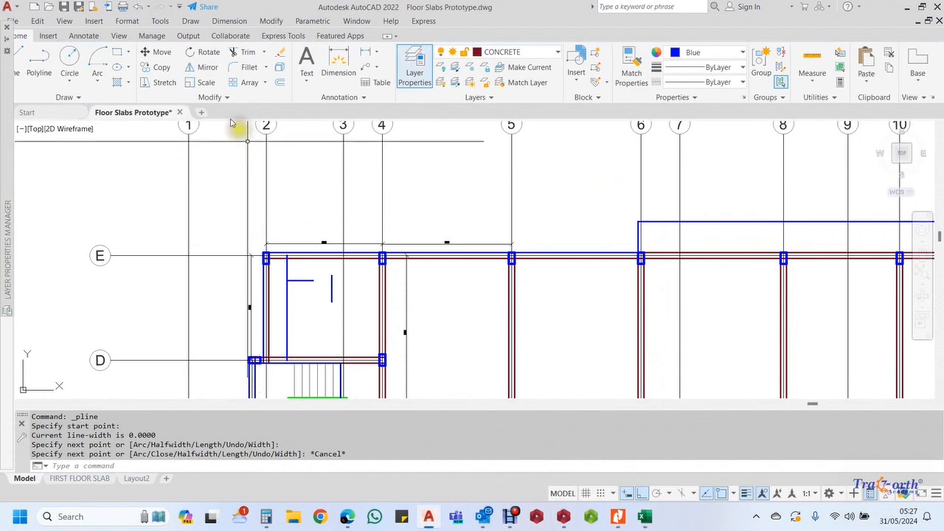
click(116, 52)
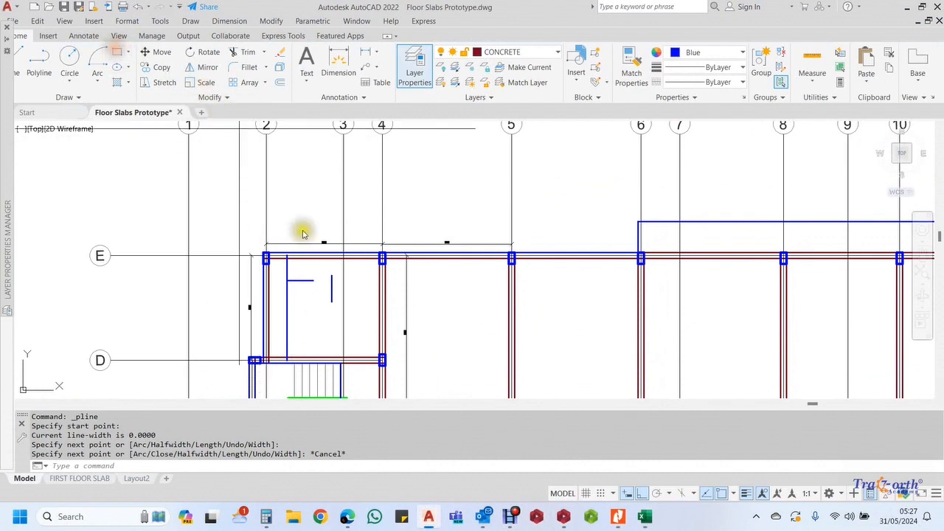
scroll(269, 176, up, 4)
click(277, 182)
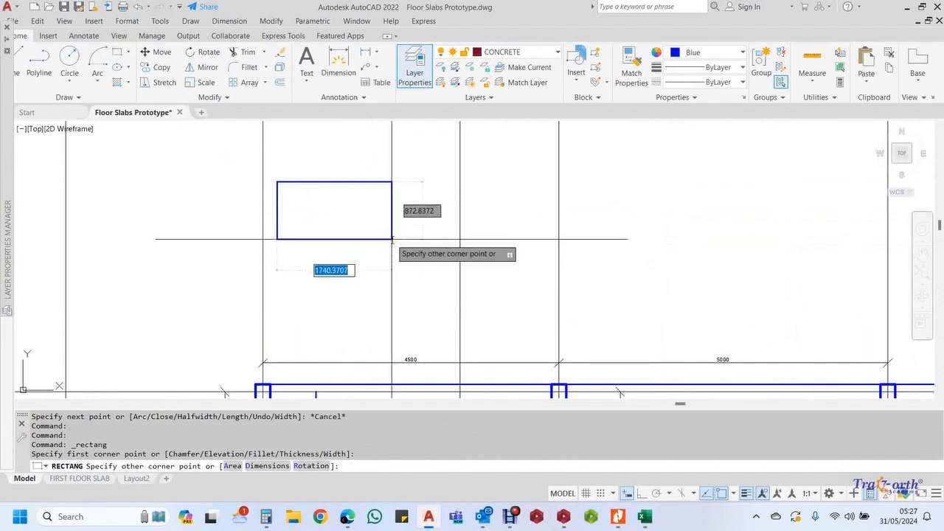
key(Tab)
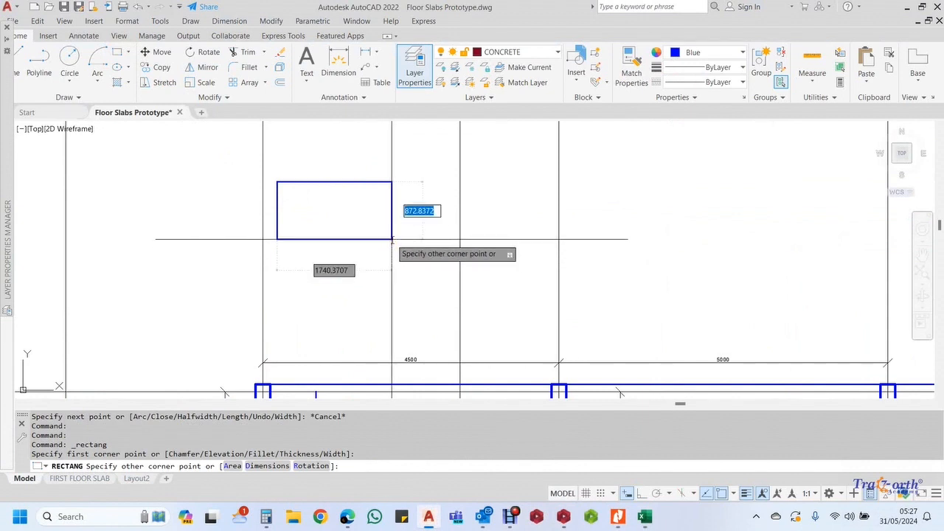
text(150)
key(Tab)
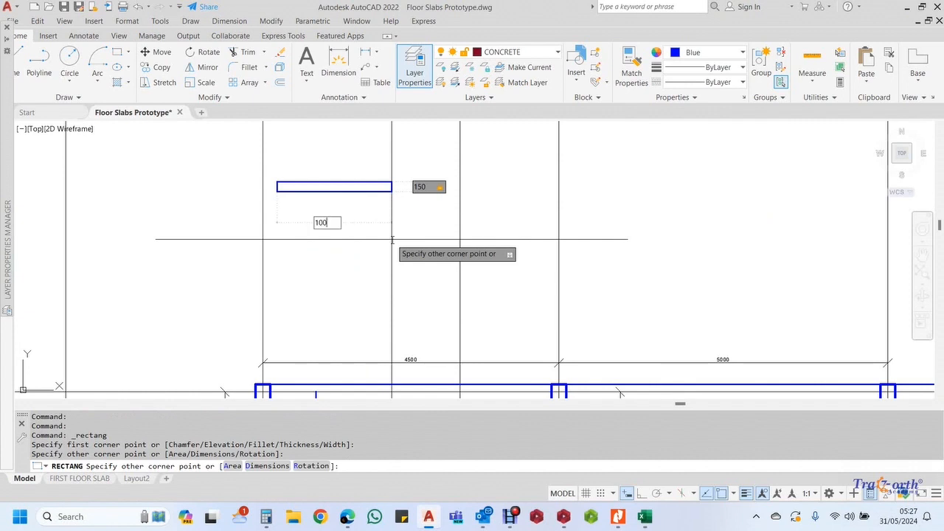
key(Return)
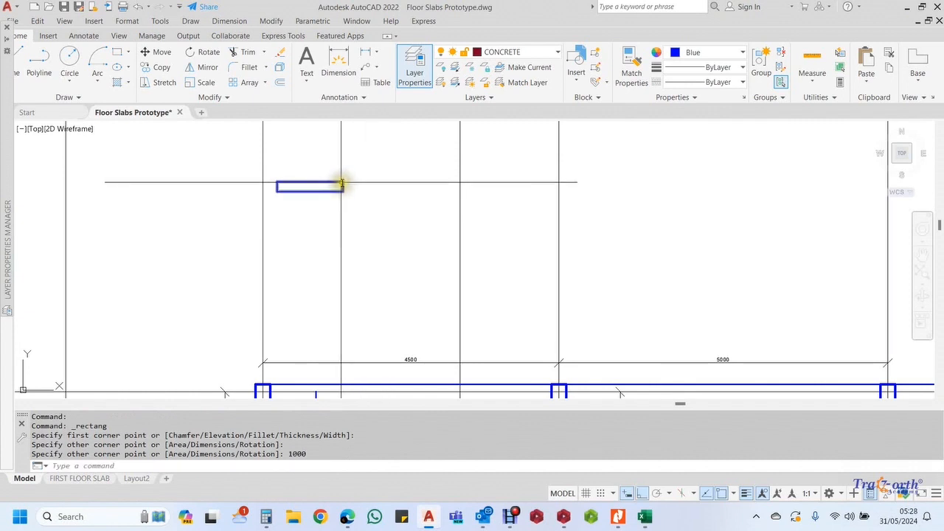
scroll(343, 186, up, 6)
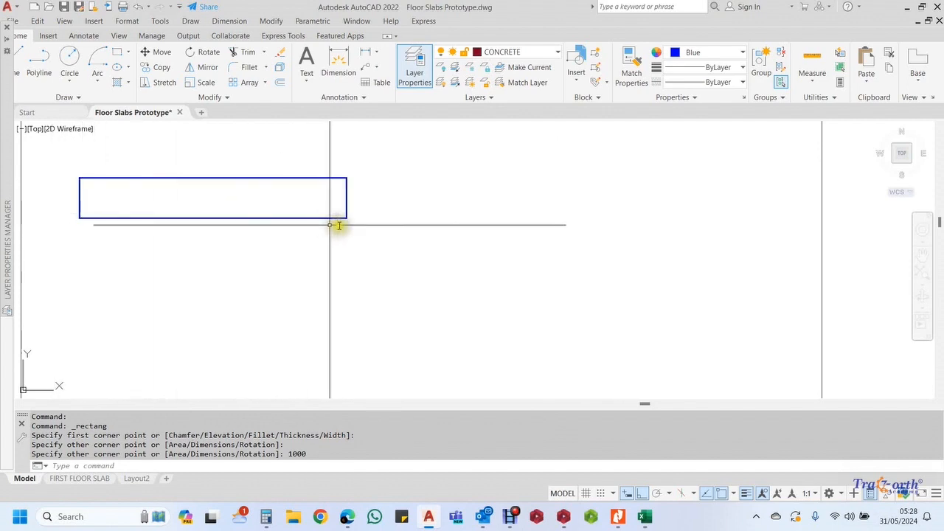
click(346, 186)
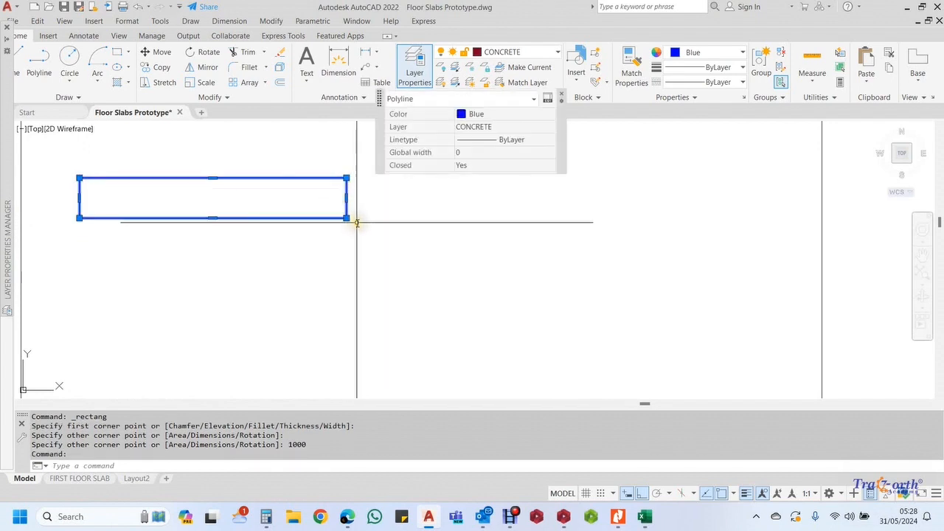
key(Escape)
Switch to Calculator and clear the previous calculation
click(266, 517)
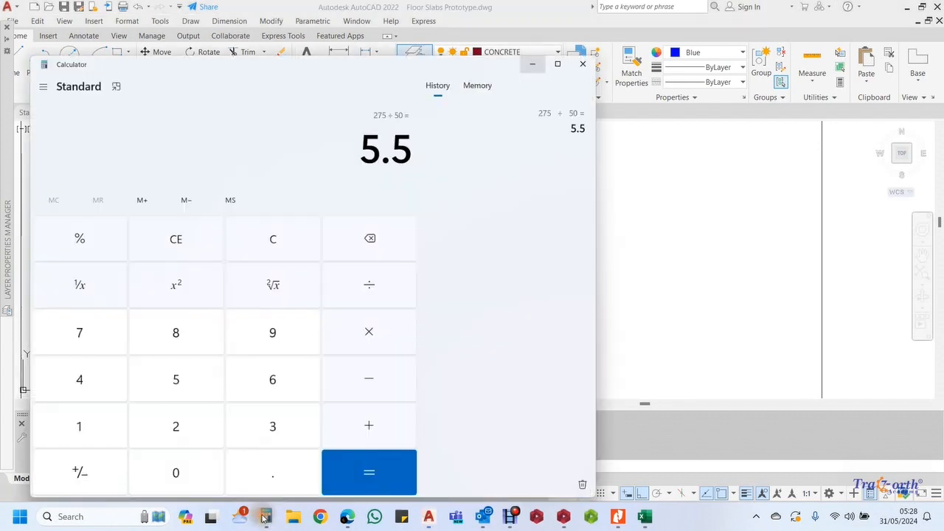
click(300, 214)
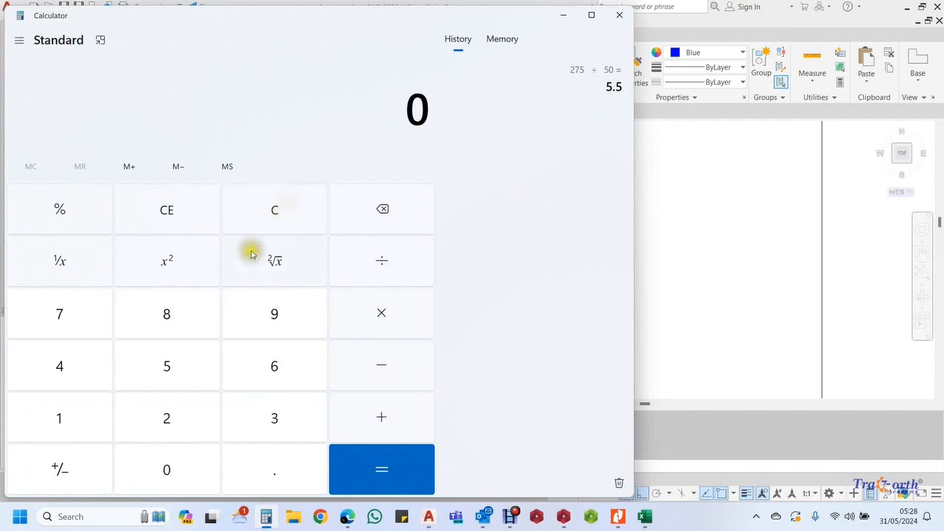
click(270, 472)
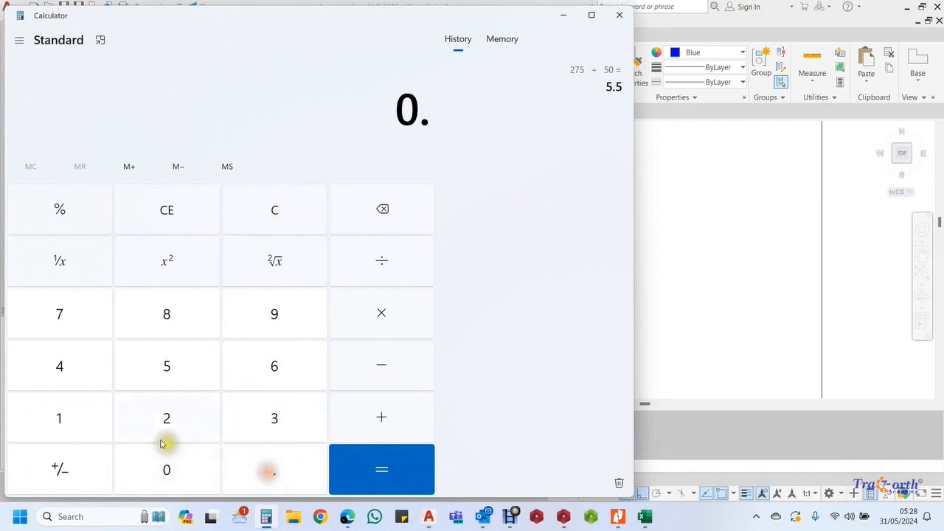
click(61, 417)
click(171, 369)
click(383, 312)
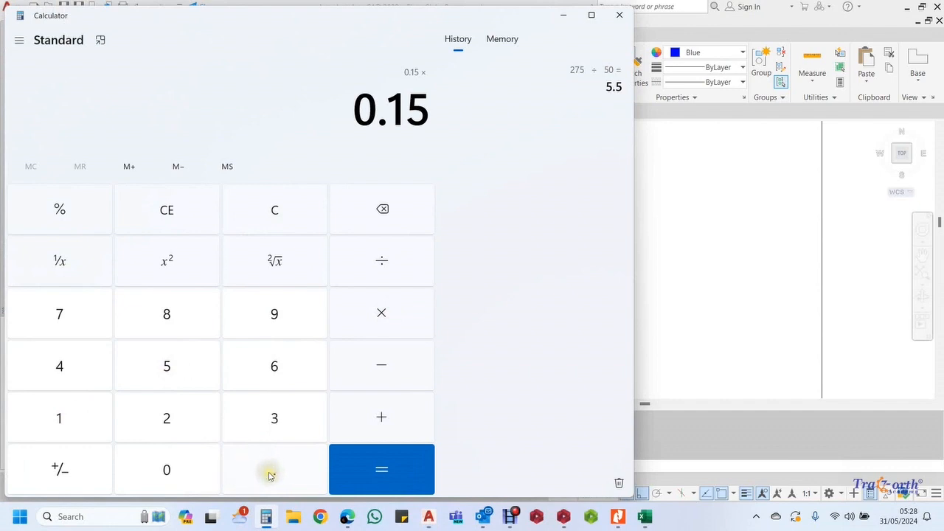
click(271, 213)
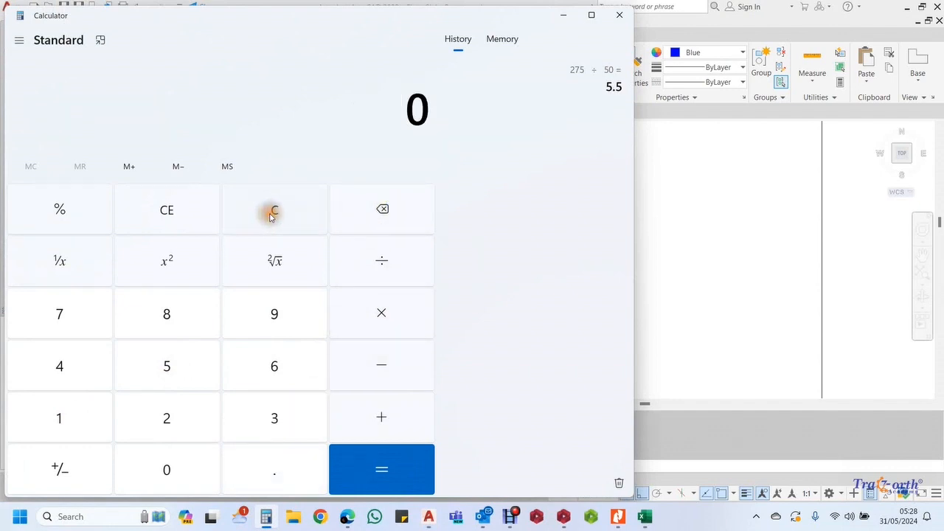
Calculate the cross-sectional area of the slab strip by multiplying 150 by 1000
click(48, 418)
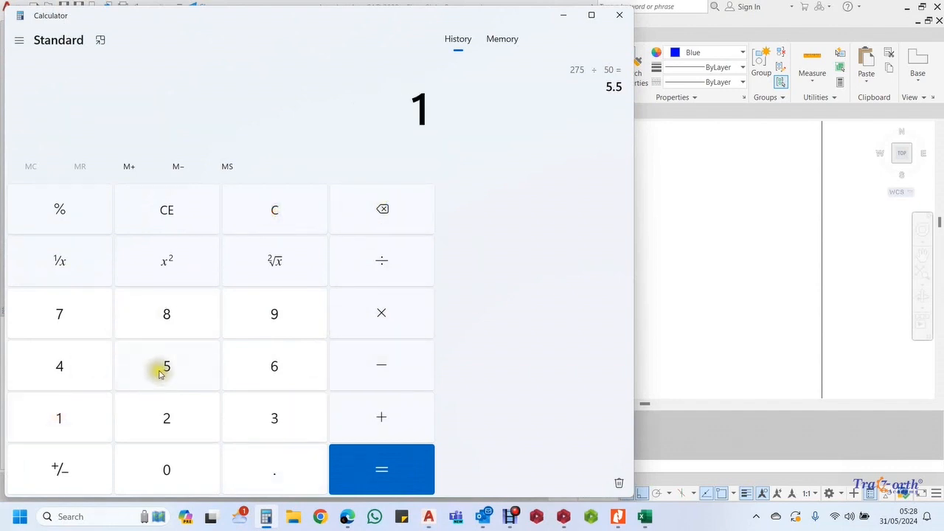
click(159, 373)
click(164, 470)
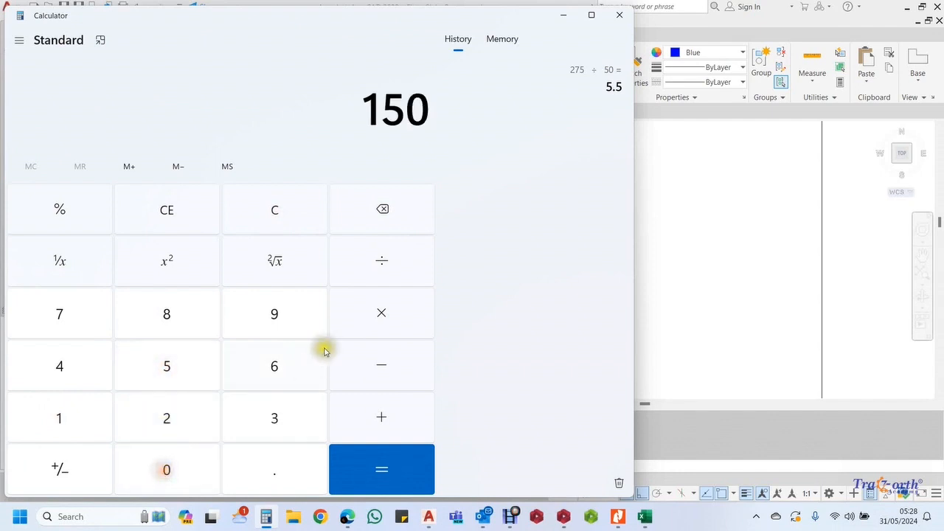
click(374, 319)
click(48, 418)
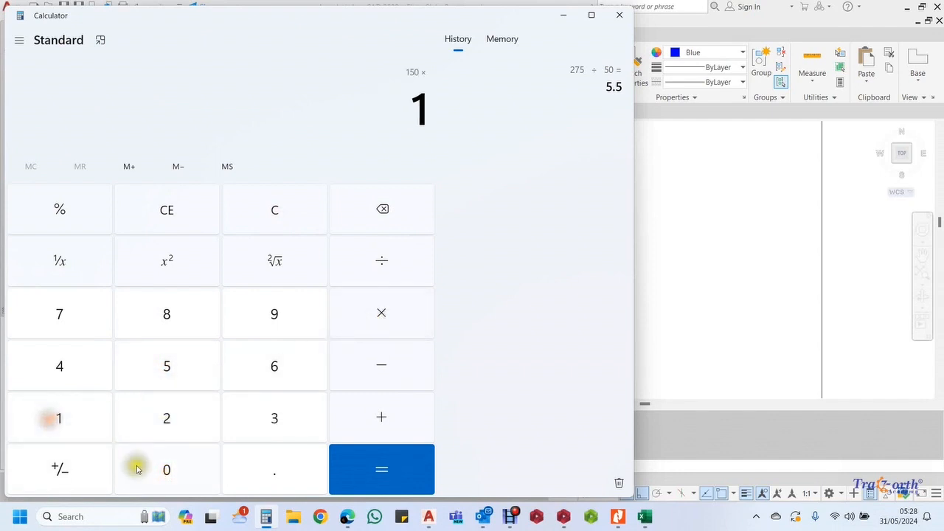
click(156, 470)
click(161, 472)
click(165, 470)
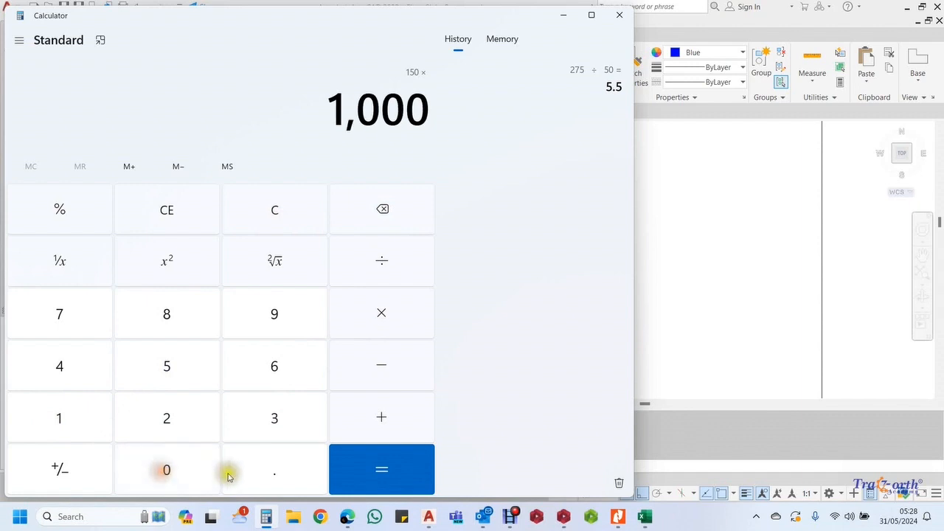
click(382, 467)
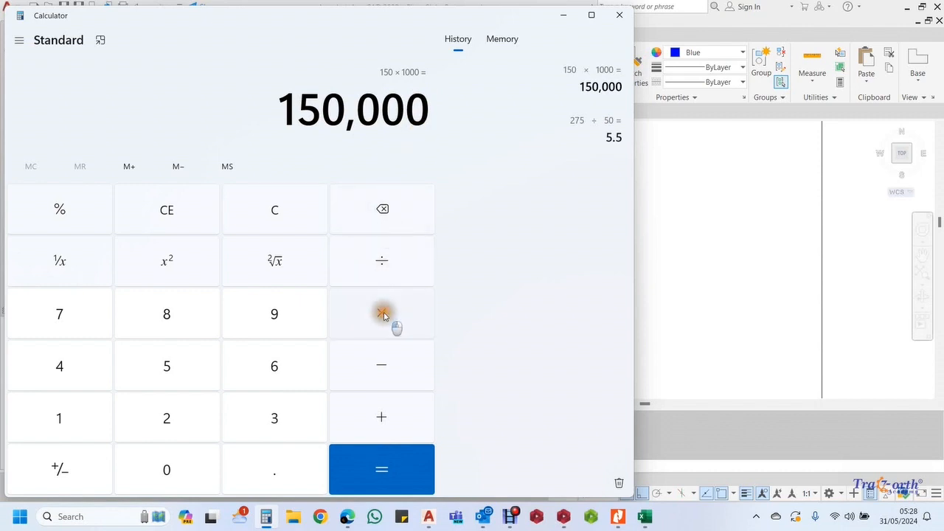
Calculate 0.16% of the 150,000 slab strip area for the minimum steel area, then put the calculator away
click(273, 473)
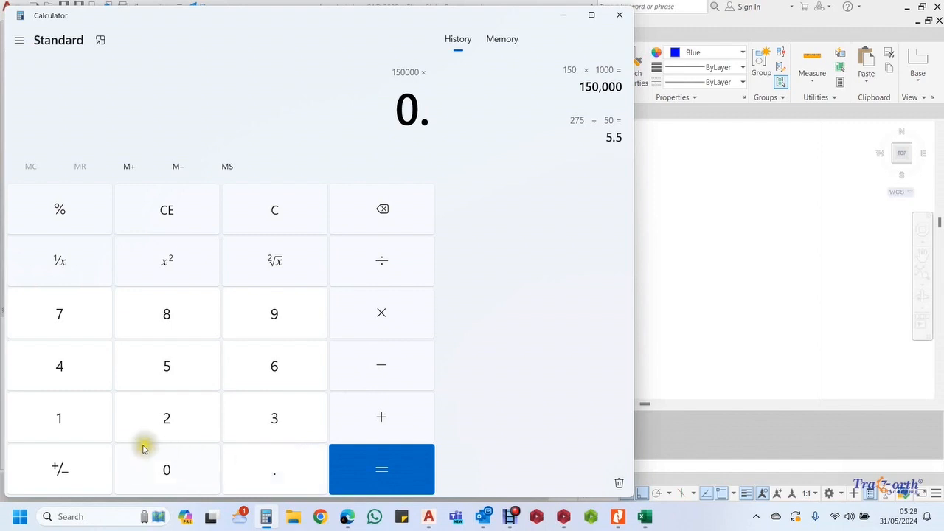
click(69, 421)
click(262, 364)
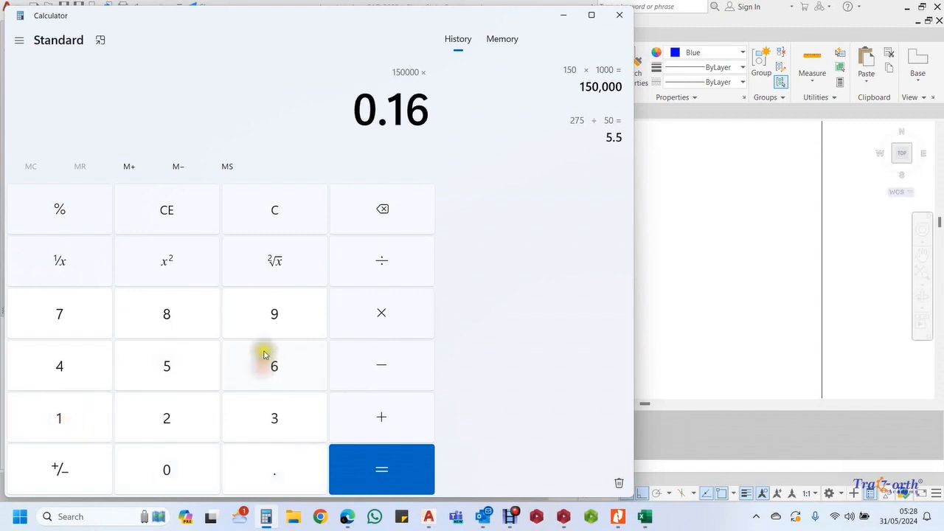
click(59, 212)
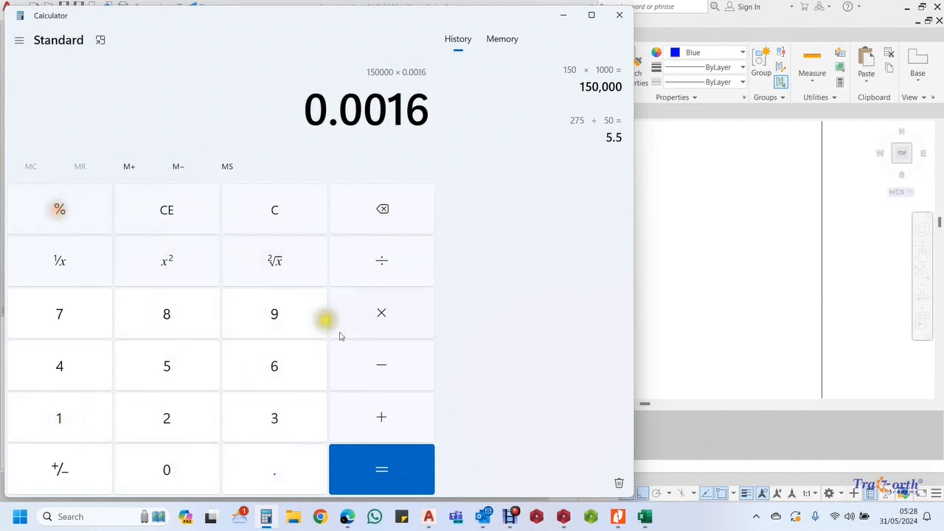
click(388, 457)
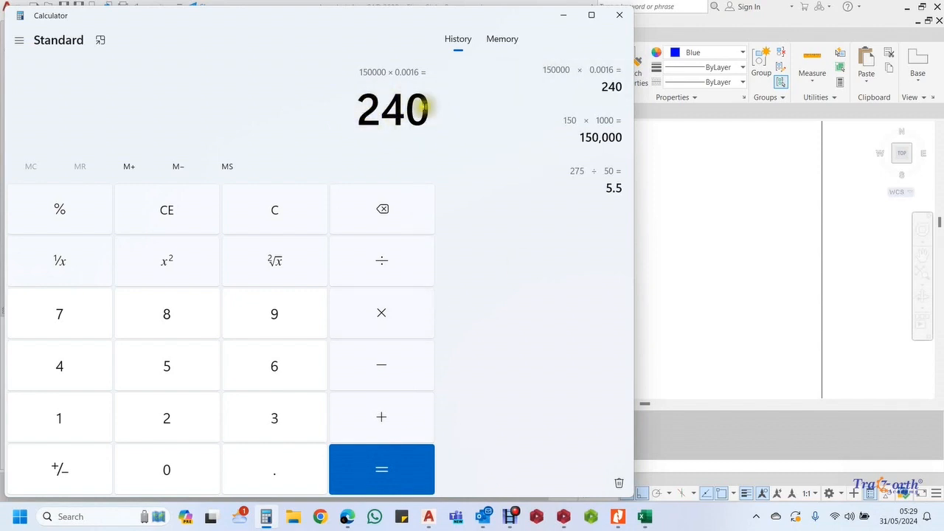
click(564, 15)
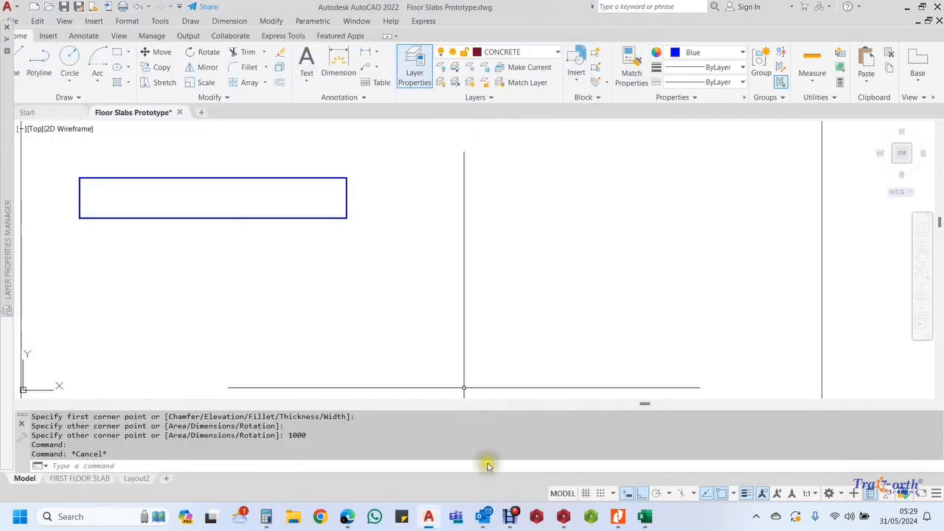
Switch to the Excel workbook and enter Ac in cell AC2, formatting the letter c as subscript
click(646, 518)
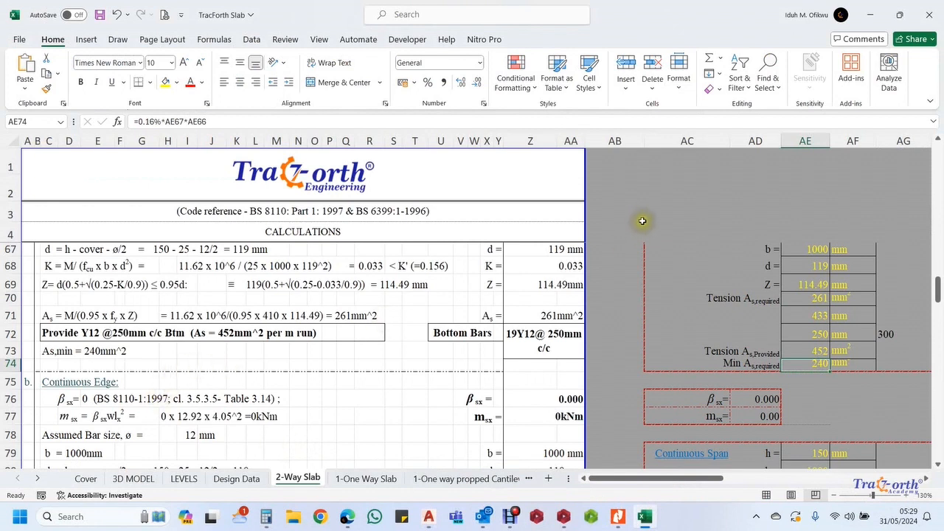
click(657, 184)
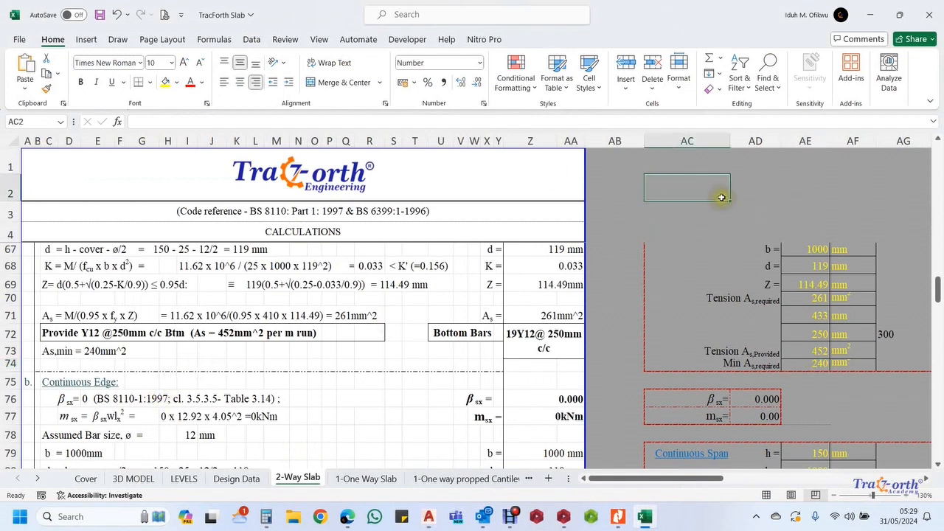
text(A)
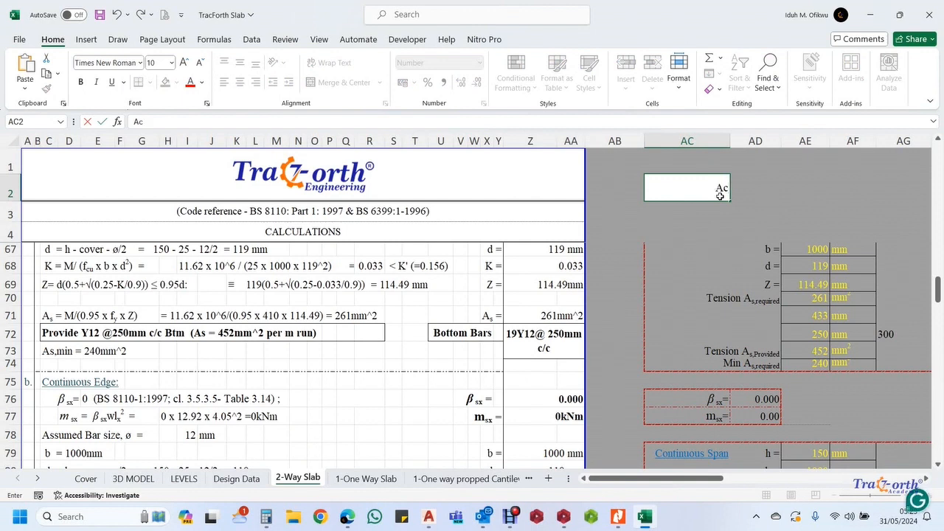
text(c)
click(723, 188)
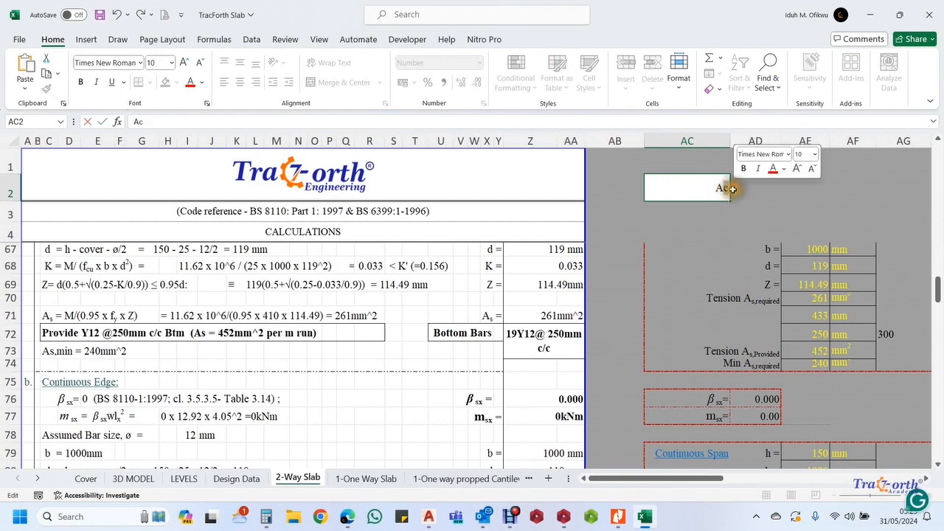
right_click(723, 189)
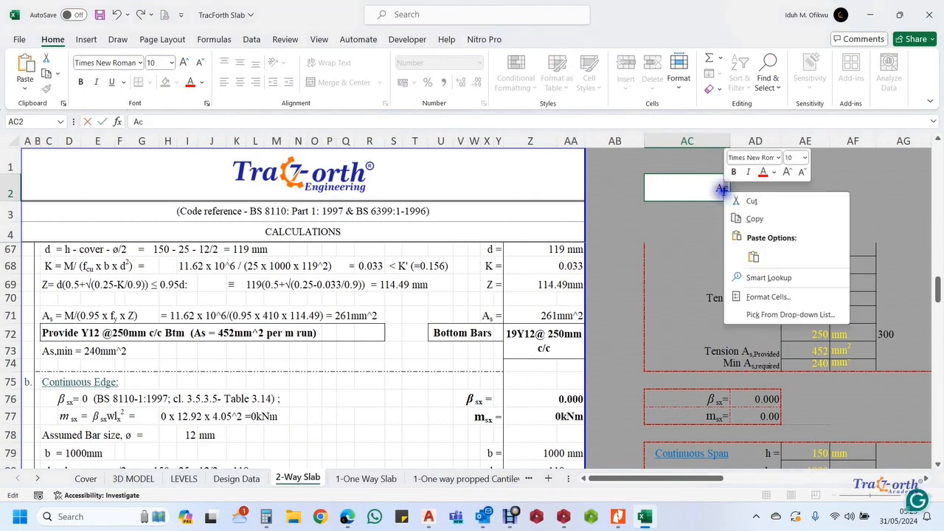
click(770, 299)
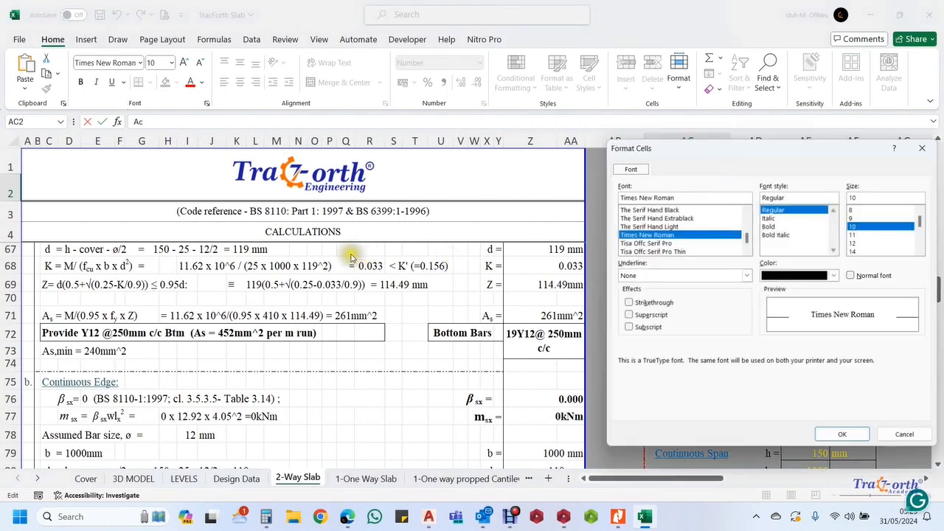
click(647, 326)
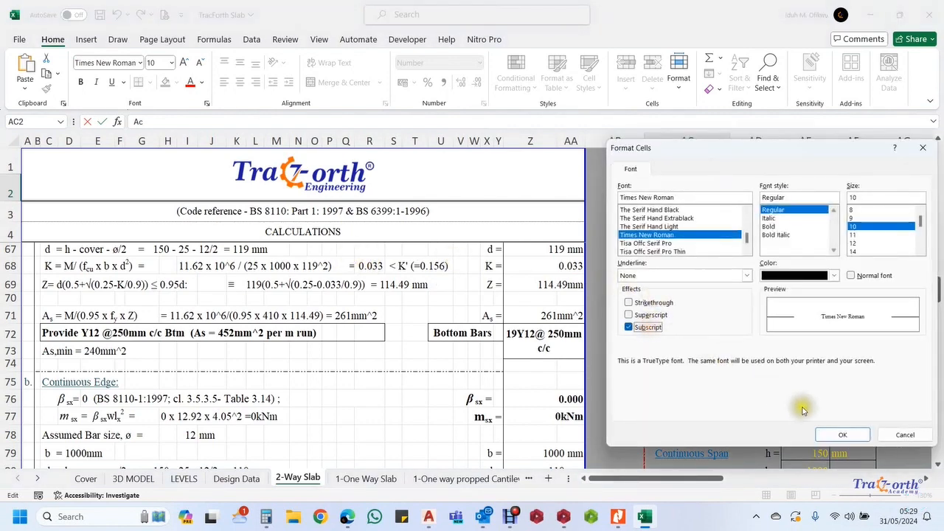
click(843, 436)
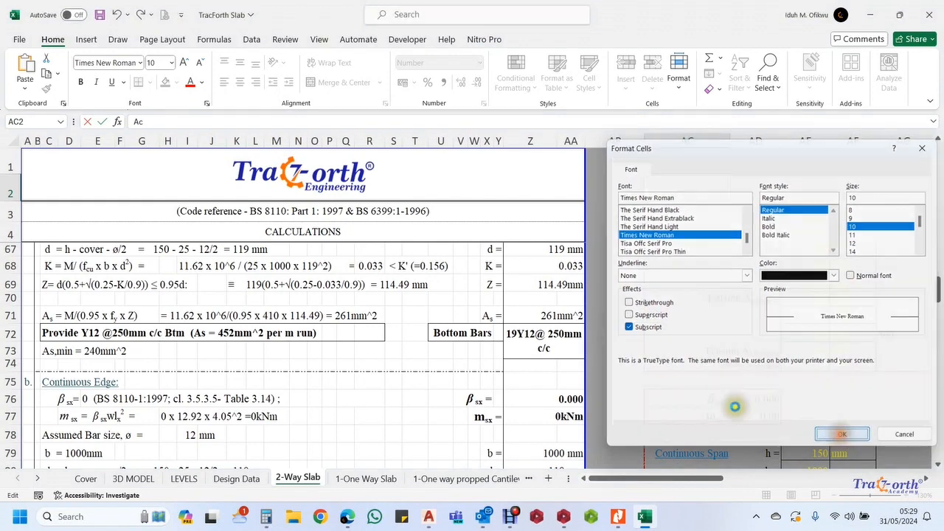
click(744, 206)
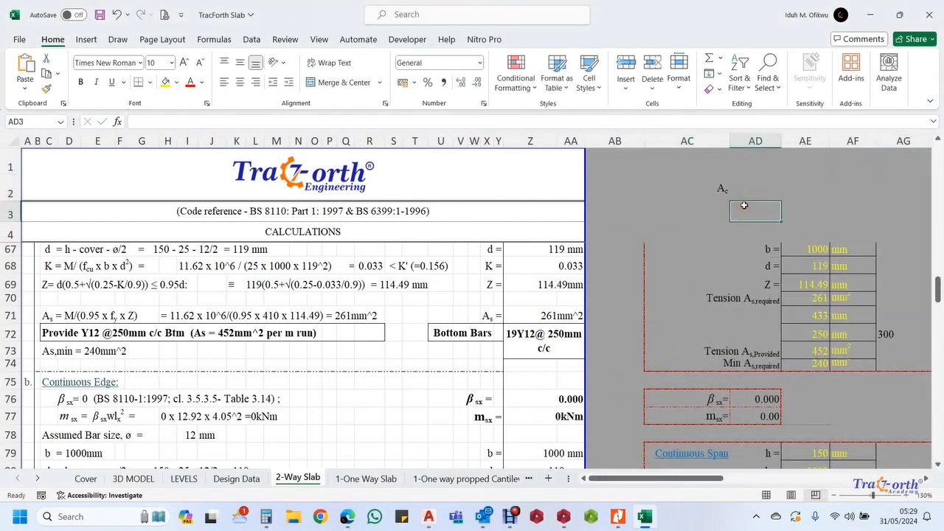
Insert 0.16%* before Ac in cell AC2 to write out the minimum steel expression
click(720, 193)
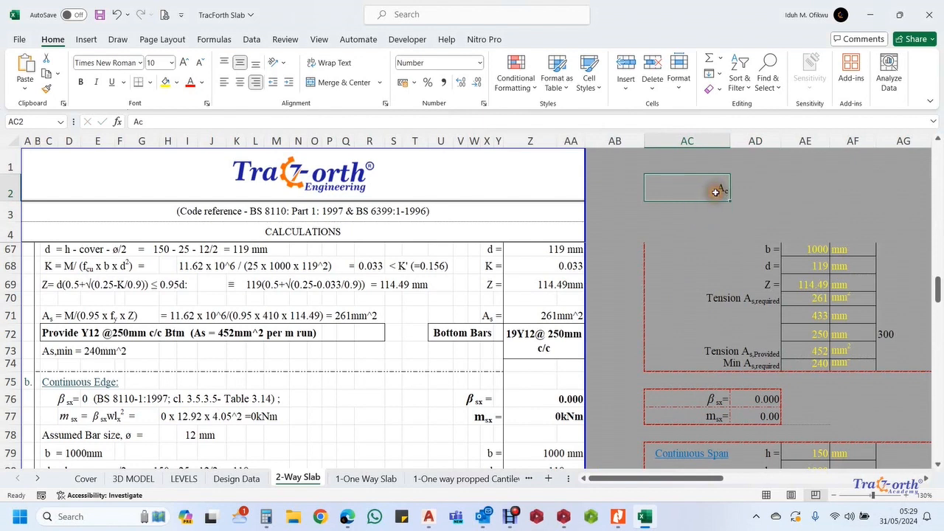
double_click(715, 192)
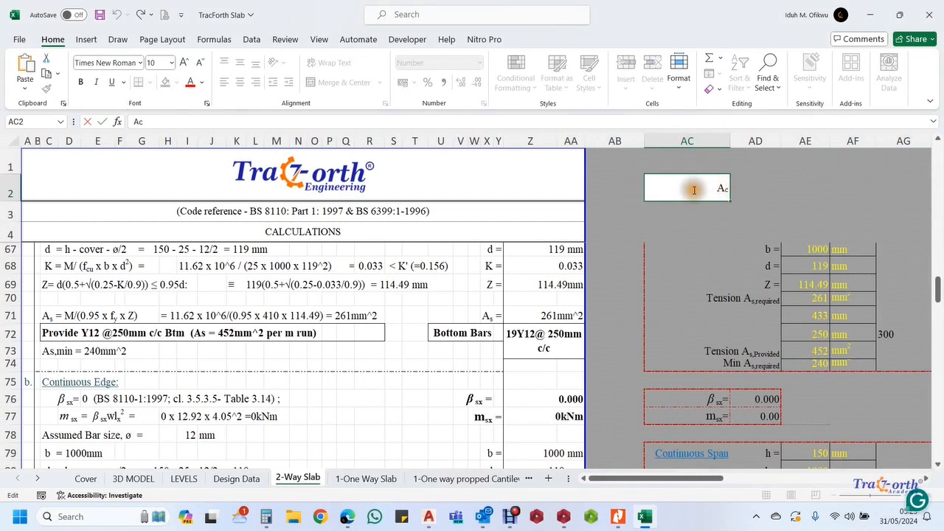
click(694, 190)
text(0.16%*)
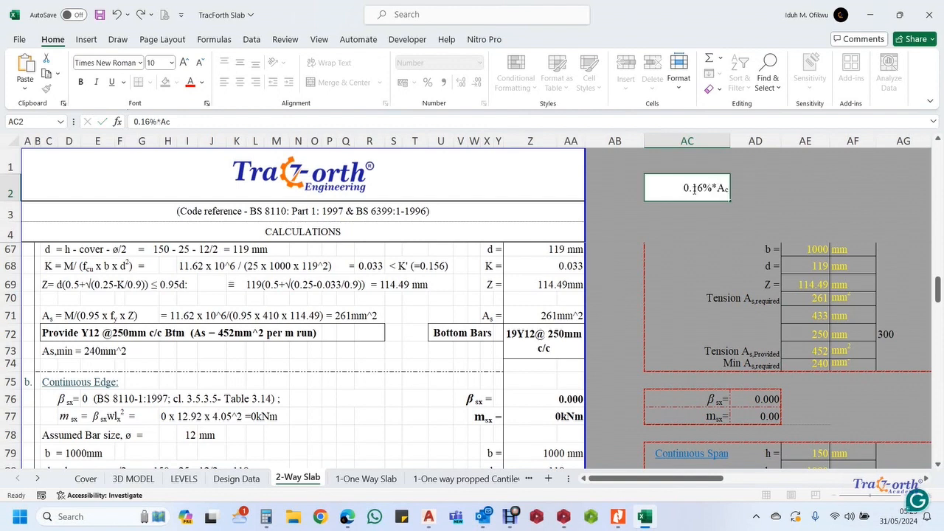
key(Return)
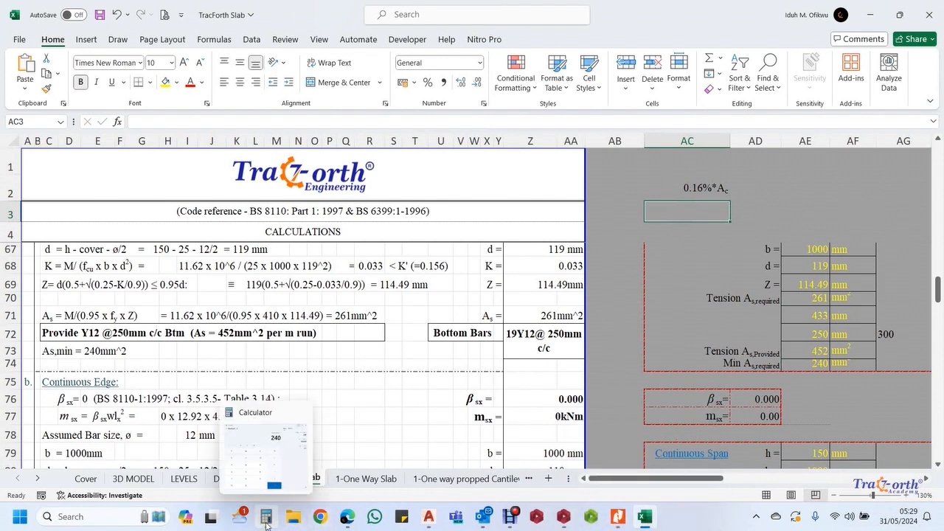
Compare the minimum required steel formula in AE74 with the expression noted in AC2
click(819, 360)
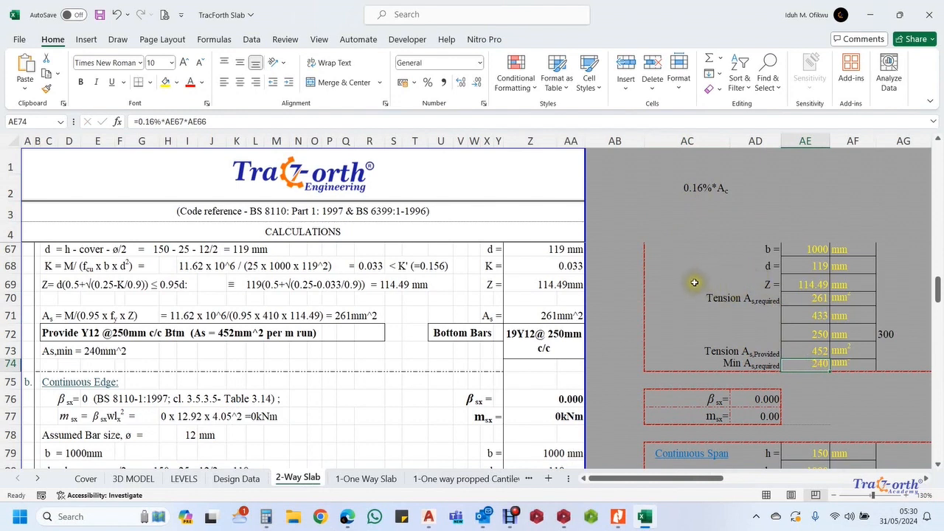
click(699, 183)
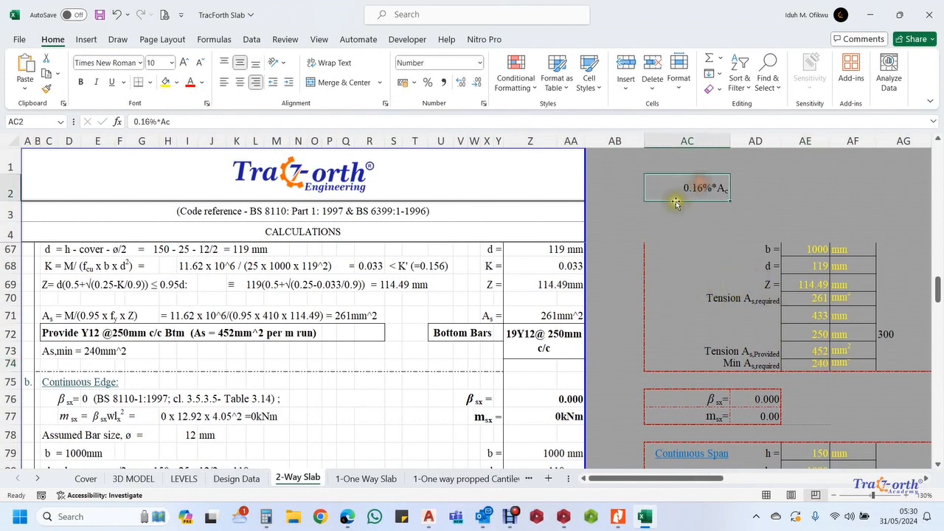
click(645, 516)
click(645, 516)
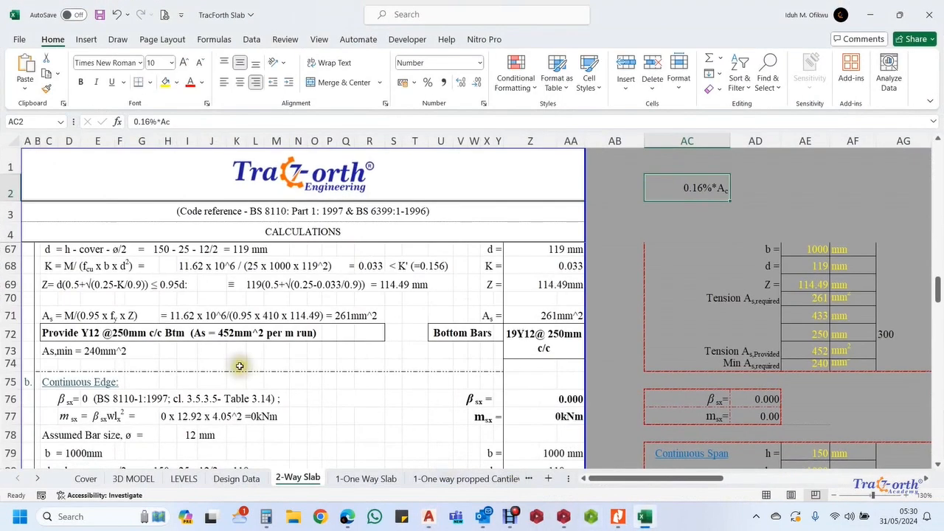
Review the short-span continuous edge calculations and return to the mid-span reinforcement calculations
scroll(261, 366, down, 2)
scroll(167, 400, right, 1)
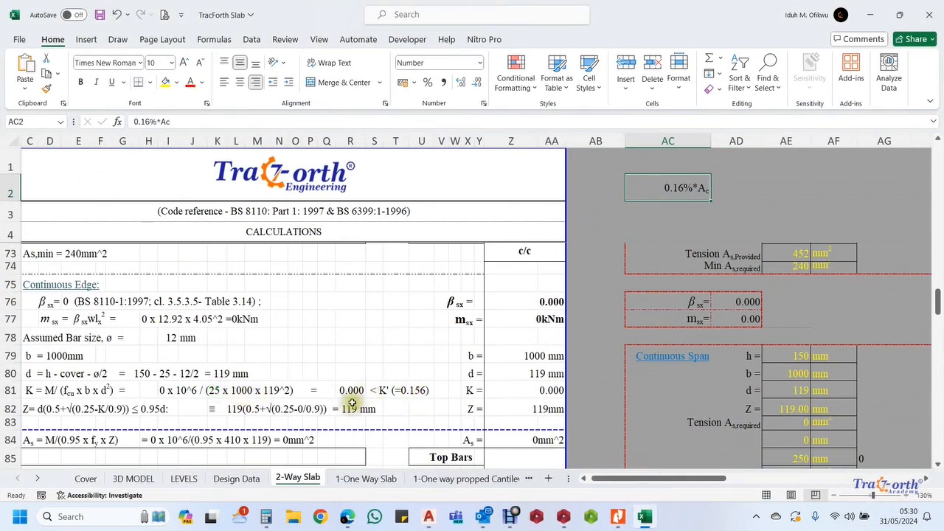
scroll(322, 419, down, 1)
scroll(322, 418, down, 2)
scroll(219, 346, up, 2)
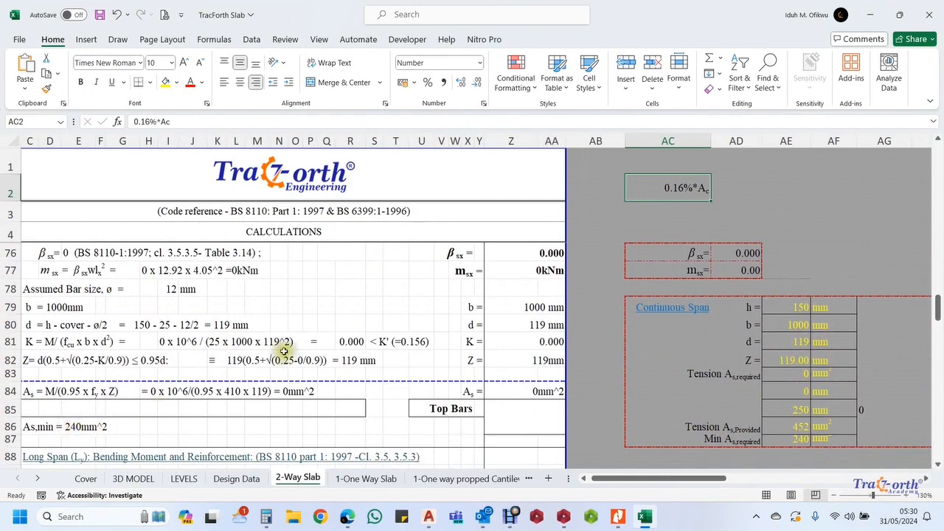
scroll(346, 354, up, 4)
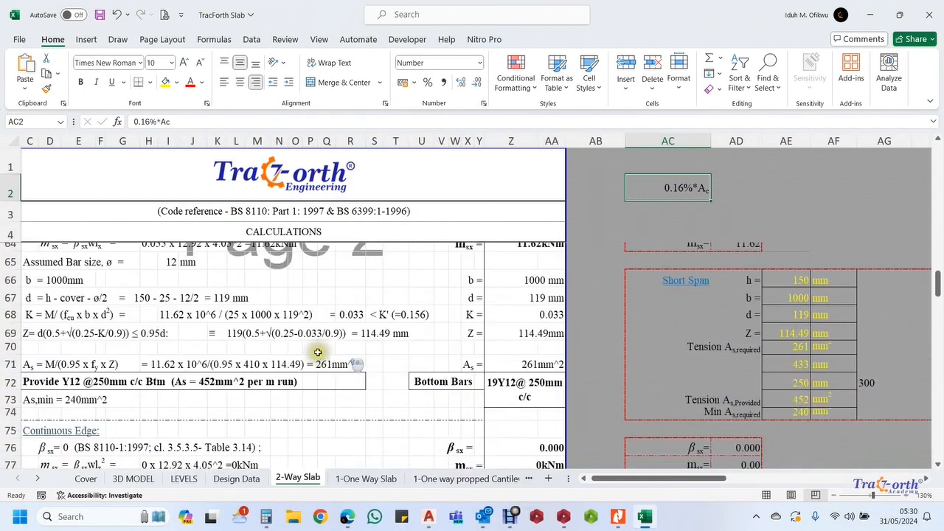
scroll(253, 352, up, 1)
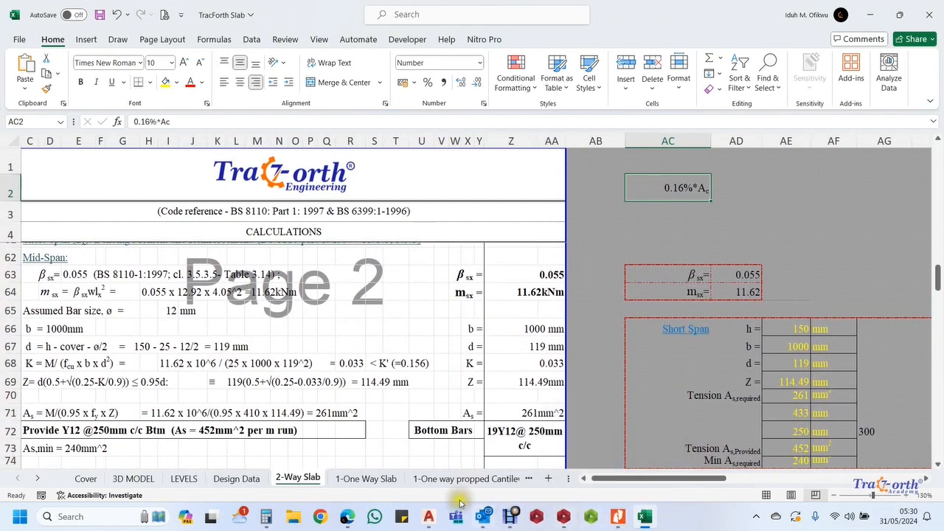
Switch to AutoCAD and draw a circle of radius 12 centred on the slab strip rectangle's lower-left corner
mouse_move(477, 518)
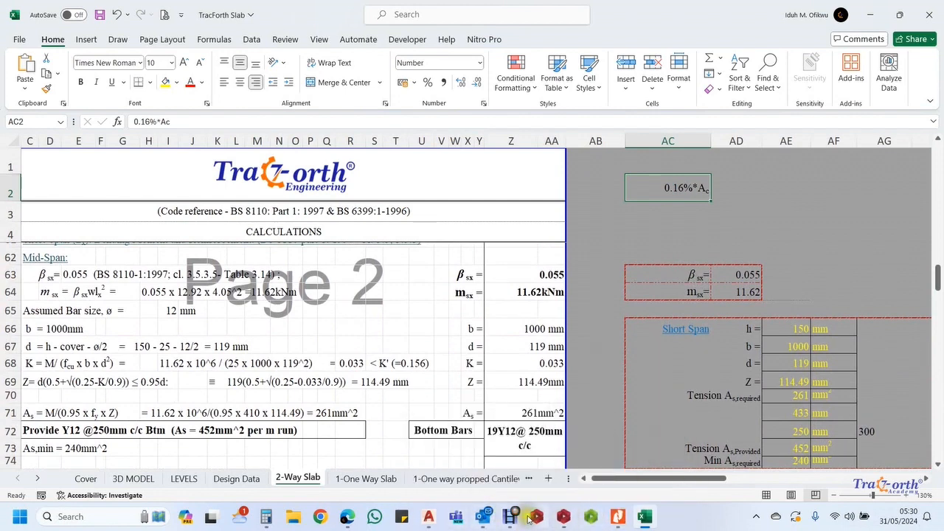
click(430, 517)
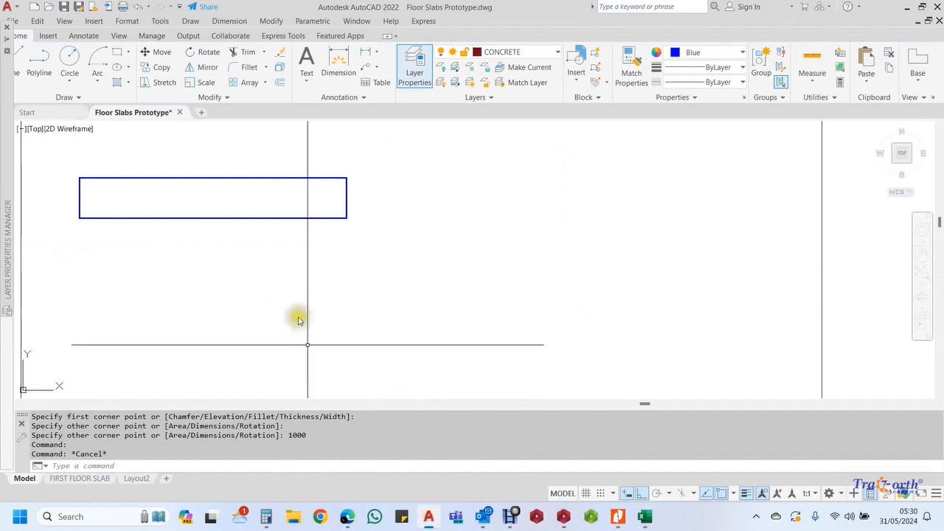
middle_drag(112, 206, 234, 233)
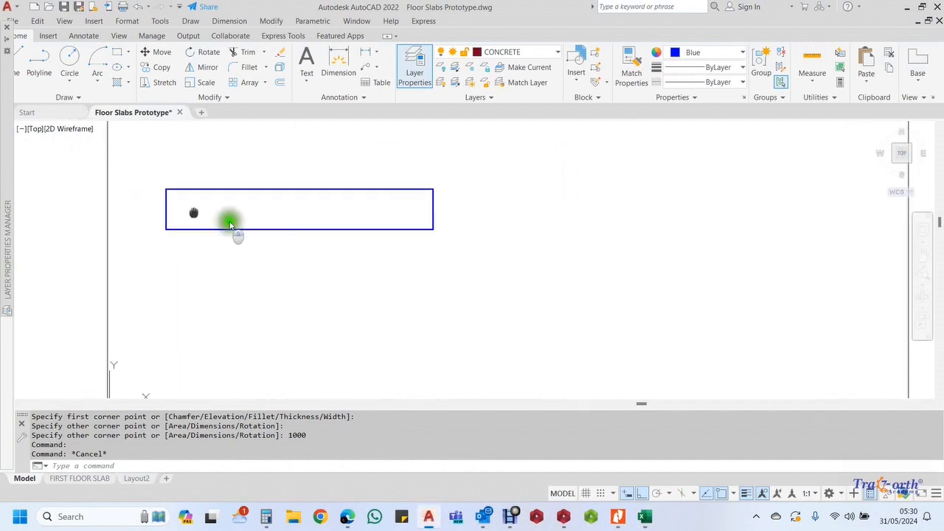
scroll(225, 231, up, 5)
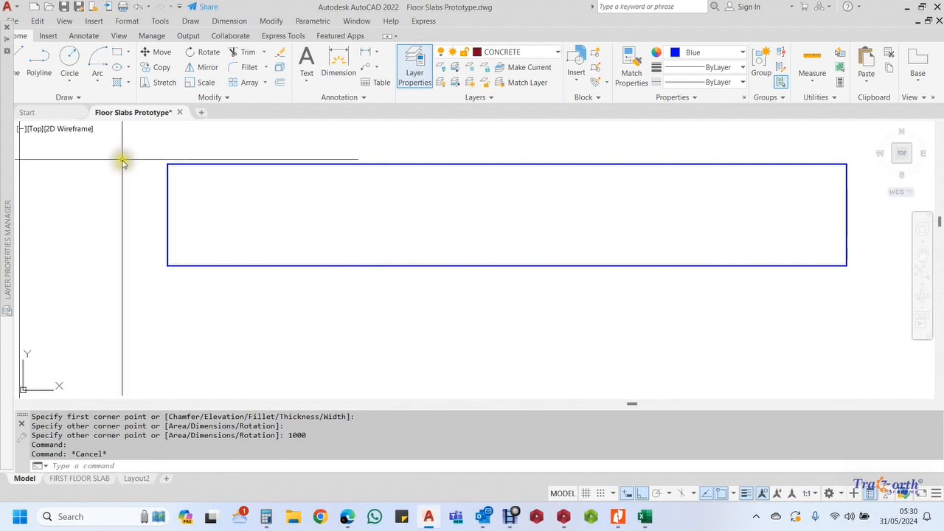
click(70, 60)
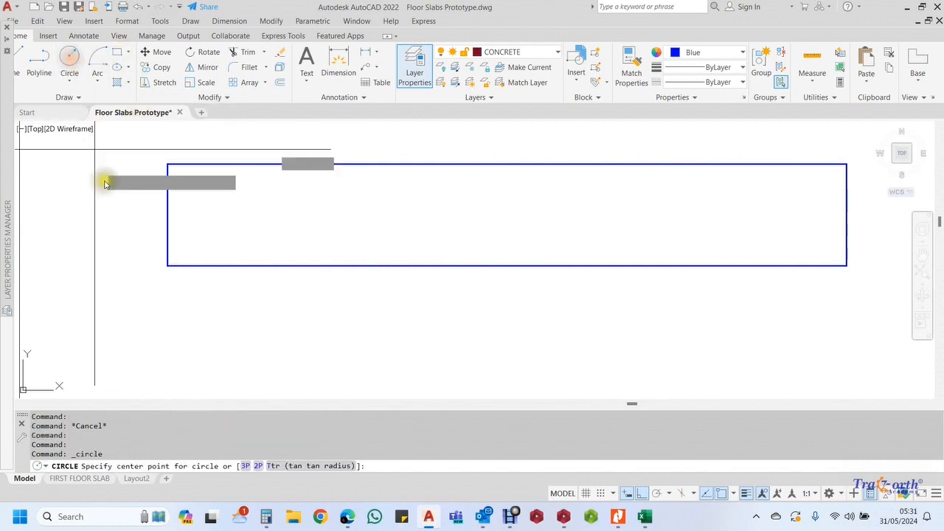
click(169, 266)
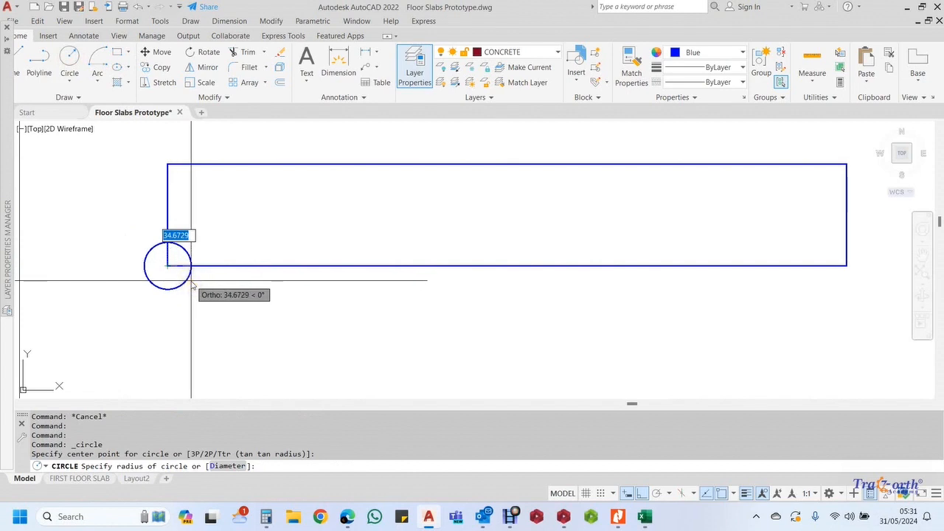
key(Return)
scroll(144, 256, up, 2)
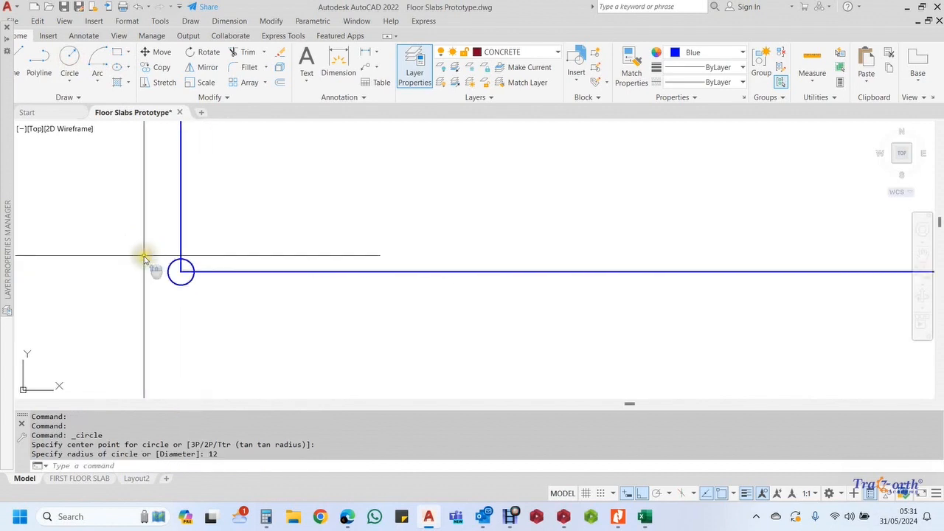
Move the circle up by its bottom quadrant point onto the rectangle's lower-left corner
click(144, 231)
click(274, 358)
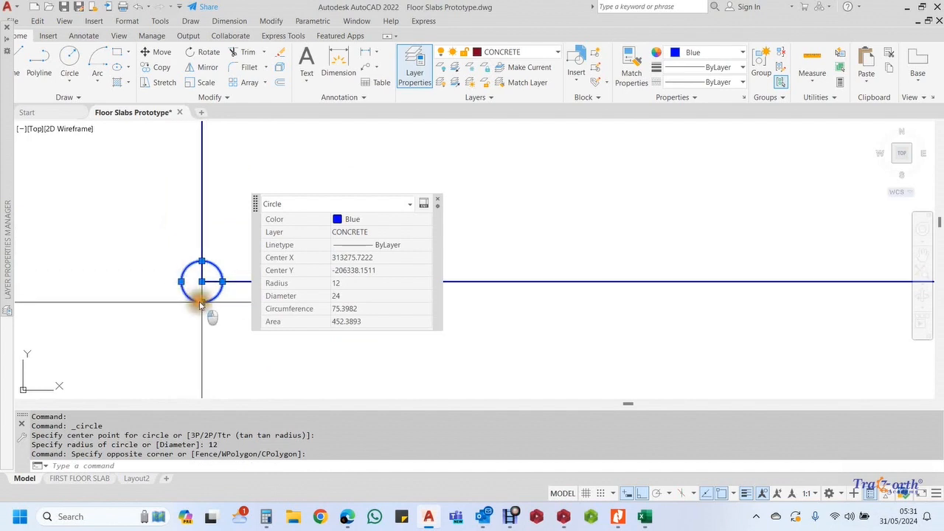
click(202, 301)
key(space)
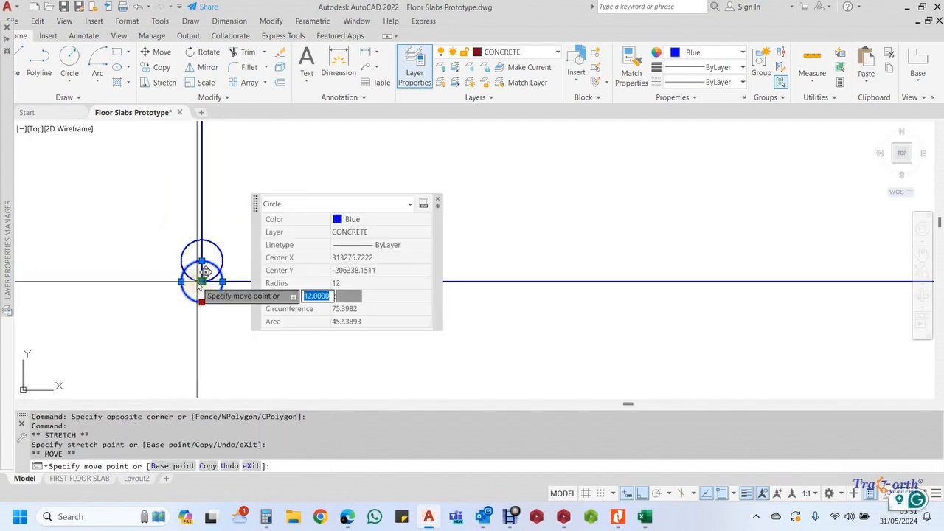
click(201, 282)
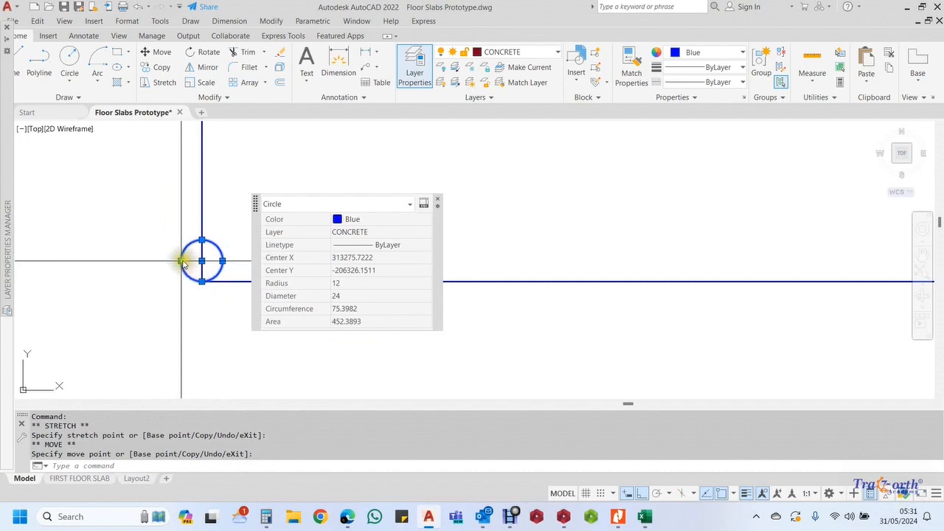
Move the circle right by its left quadrant point onto the slab strip rectangle's left edge
click(181, 261)
key(space)
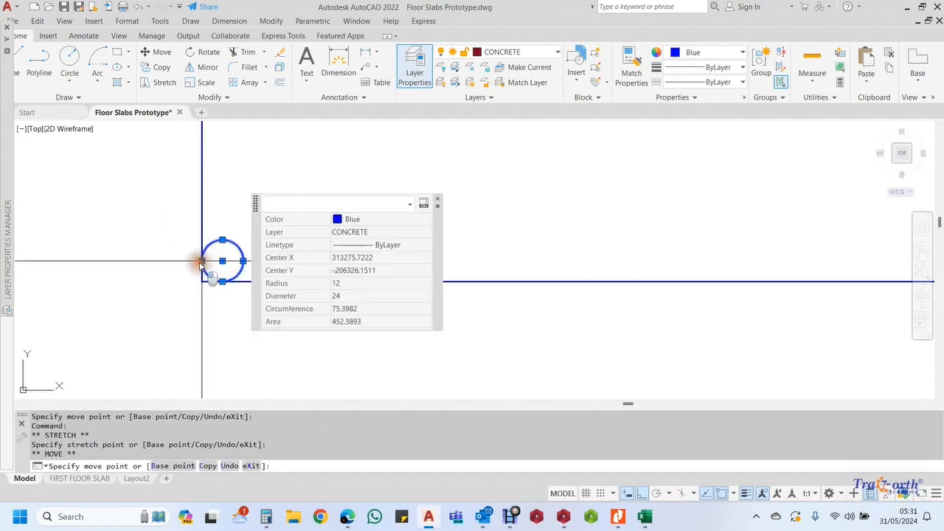
click(196, 270)
scroll(205, 284, down, 4)
scroll(204, 285, up, 3)
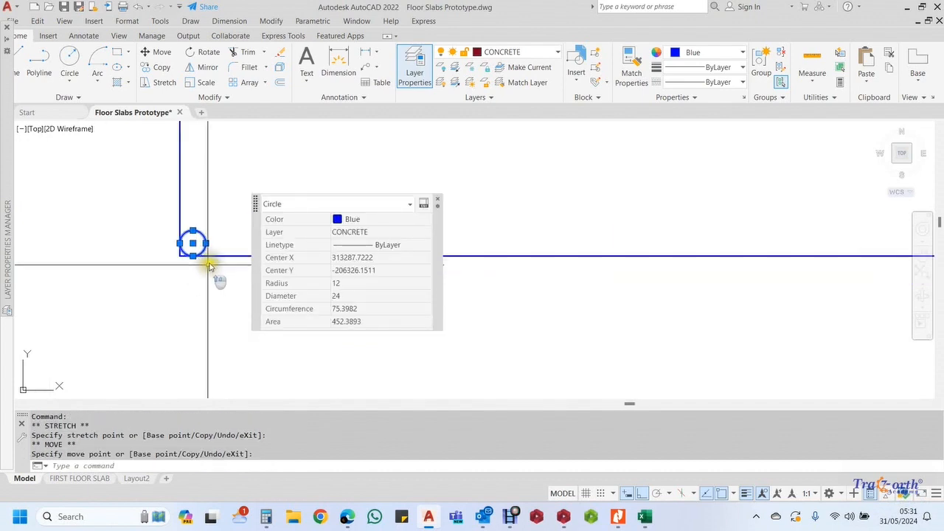
key(Escape)
Select the circle in the strip's lower-left corner to check its radius, diameter and area
scroll(219, 233, down, 3)
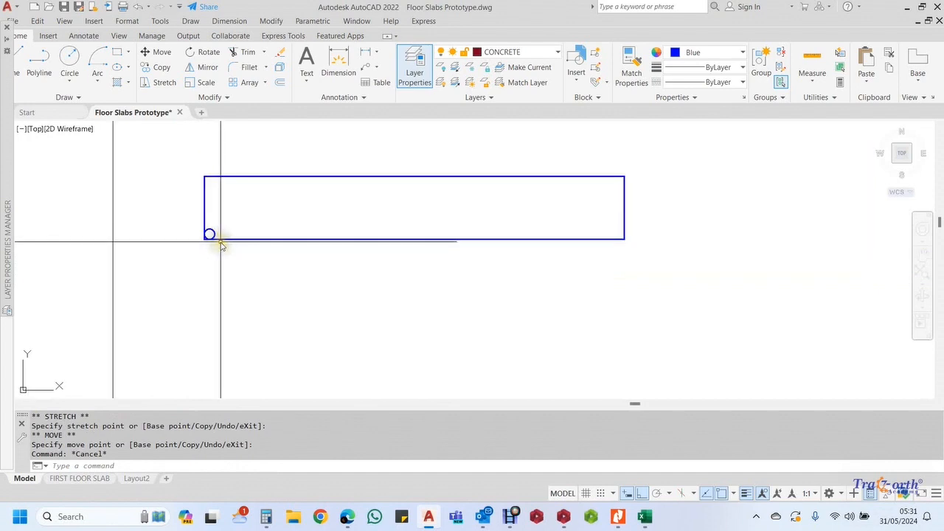
scroll(204, 230, up, 2)
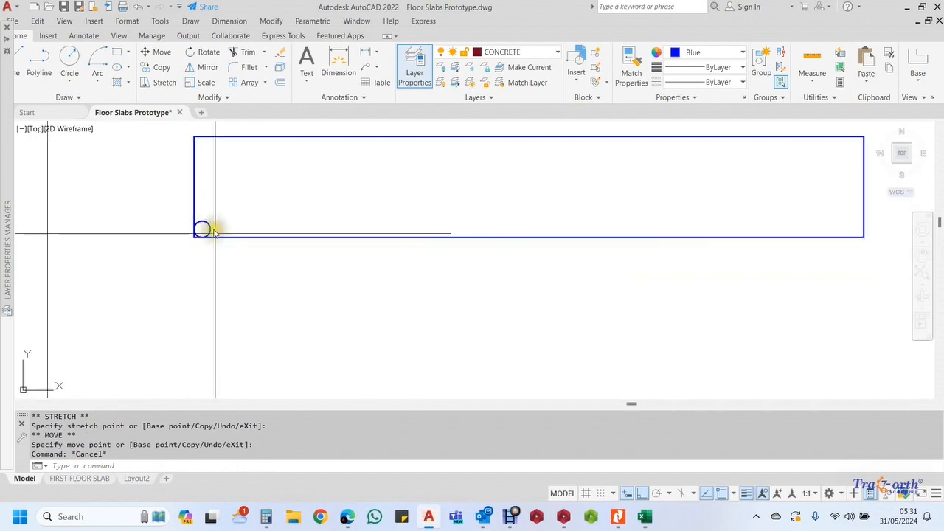
scroll(212, 227, up, 3)
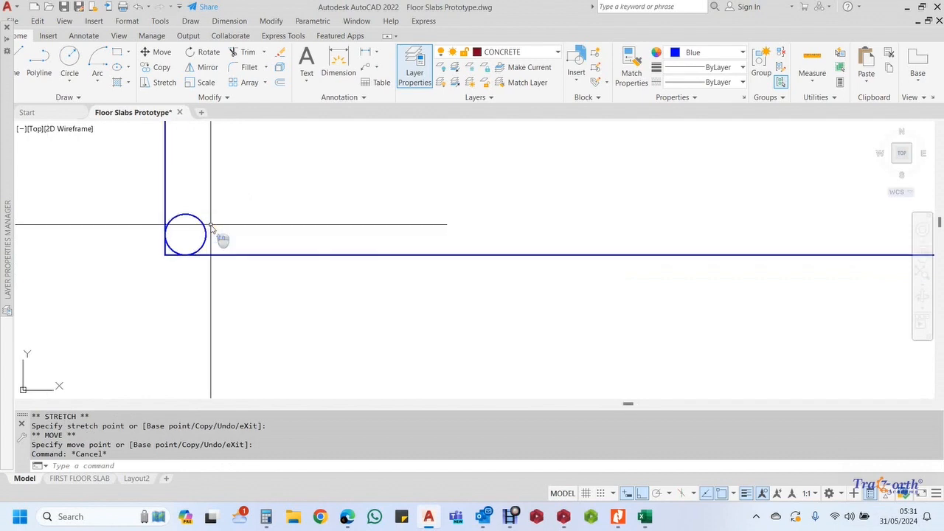
click(206, 229)
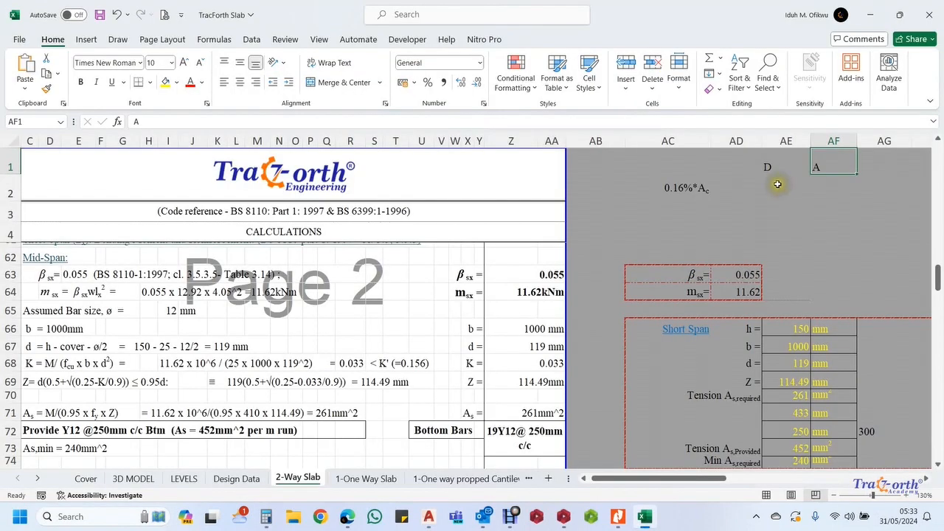
In the Excel 2-Way Slab sheet, enter 12 as the bar diameter in AE2, under the D heading
click(777, 183)
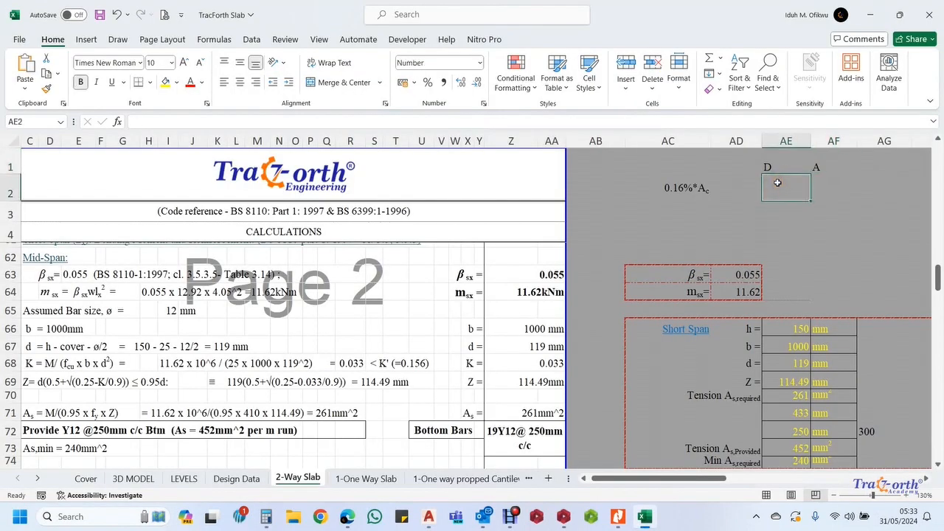
text(12)
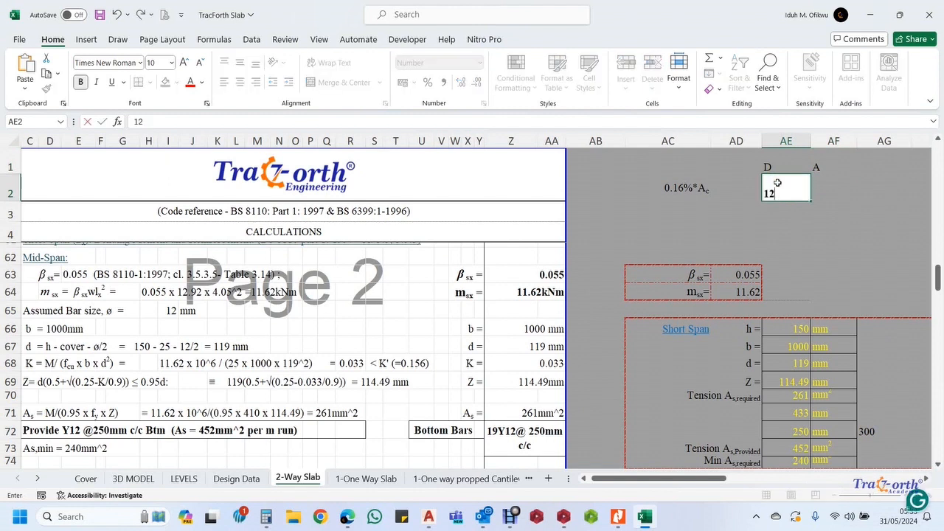
key(Tab)
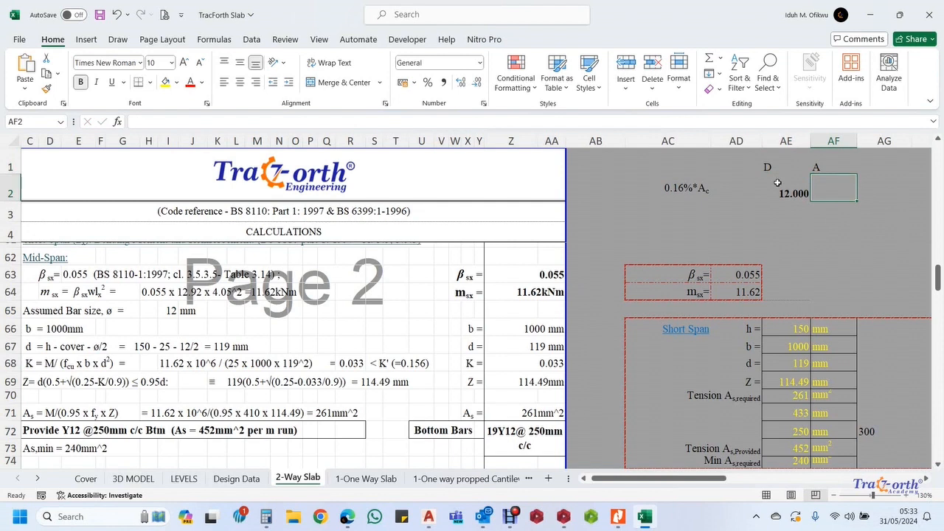
Enter the bar area formula +PI()*AE2/2*AE2/2 in AF2, under the A heading
text(+)
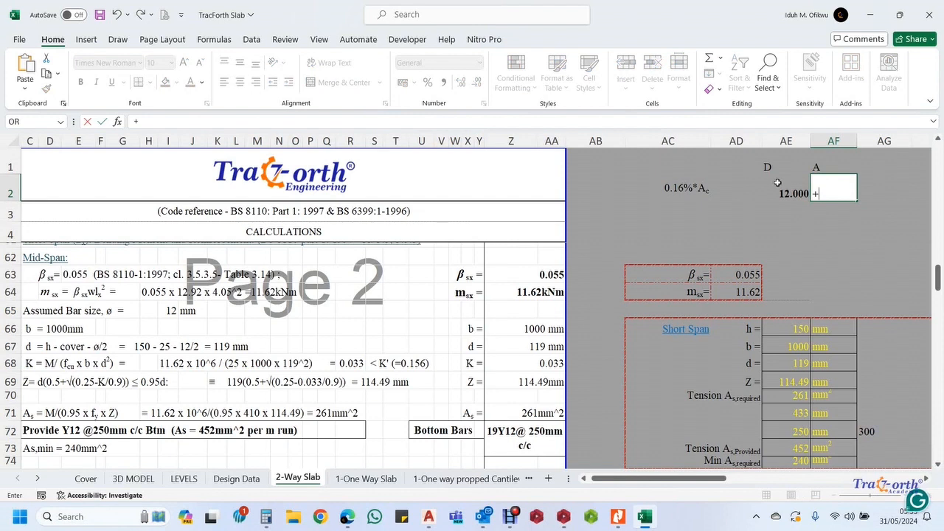
text(p)
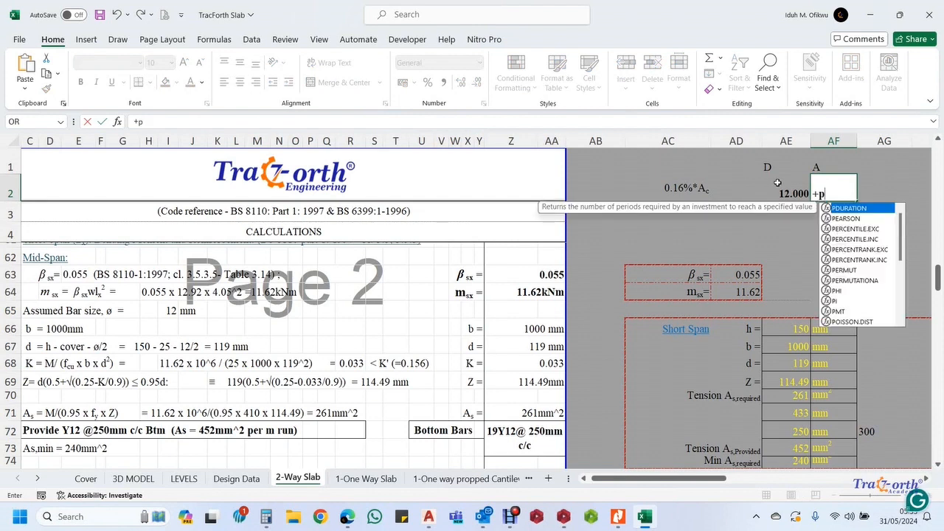
text(i)
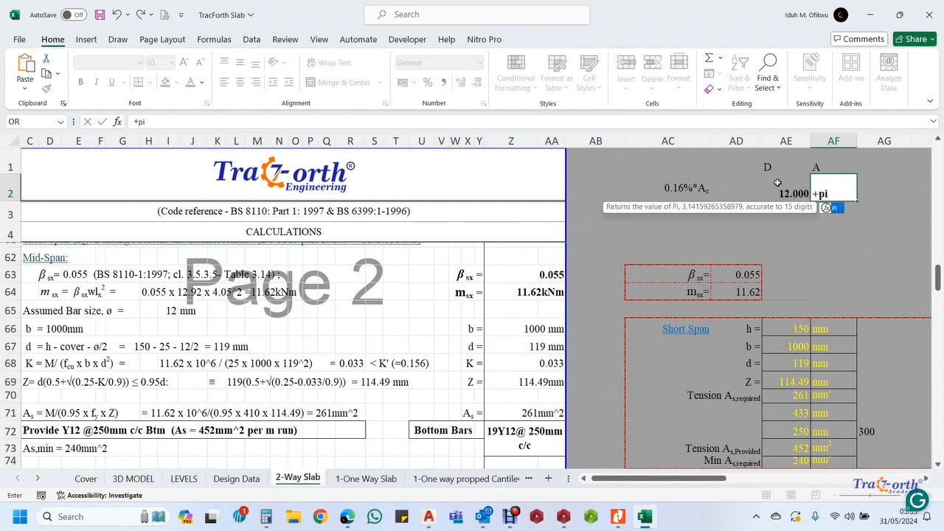
key(Tab)
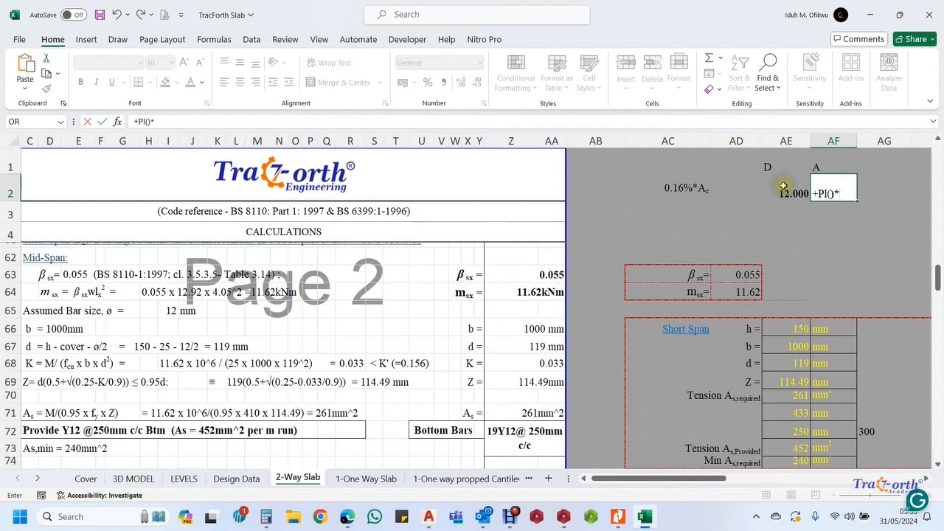
click(788, 193)
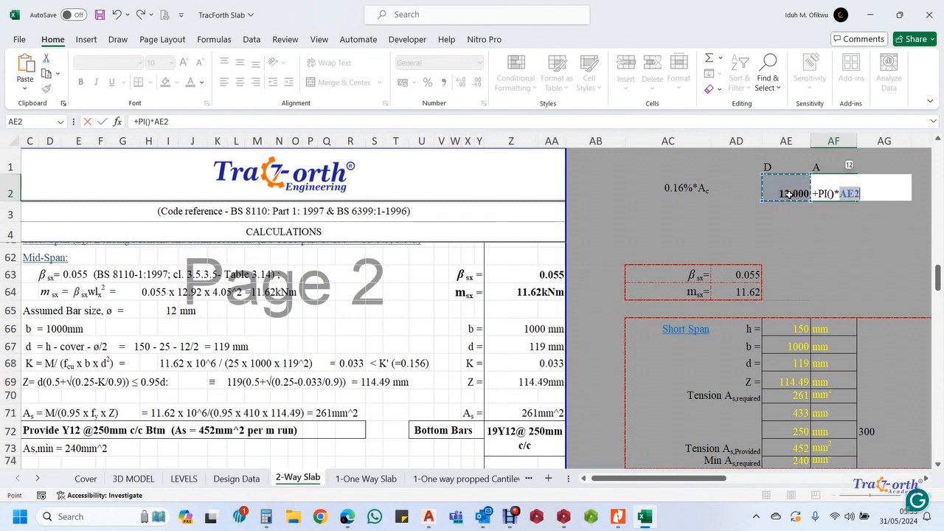
text(/)
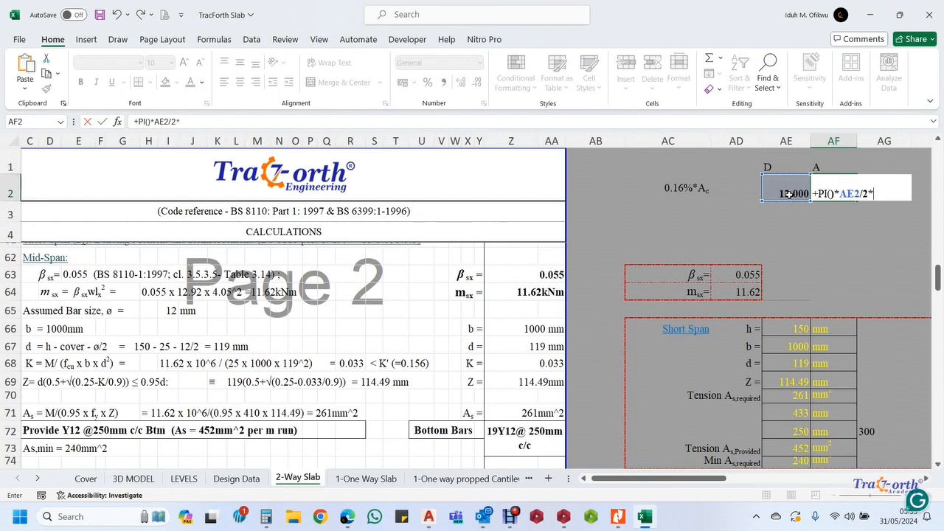
text(2*)
click(788, 193)
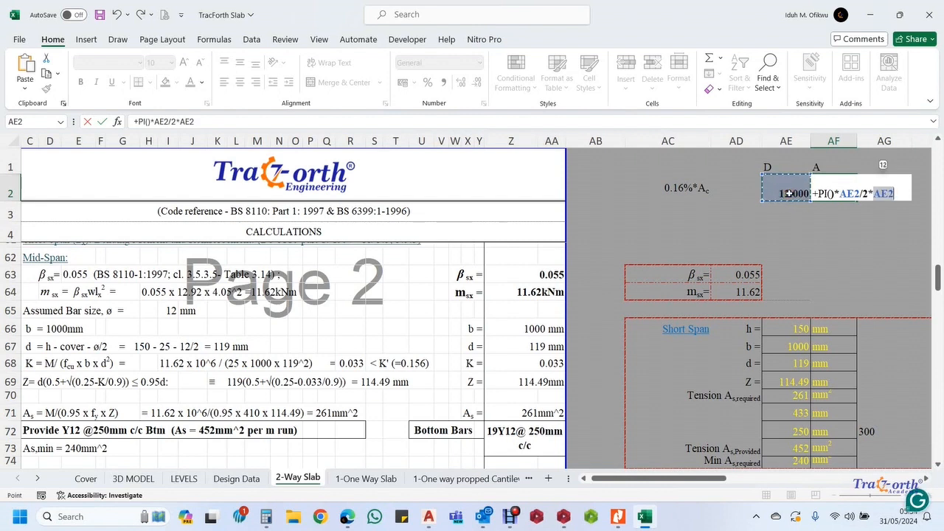
text(/2)
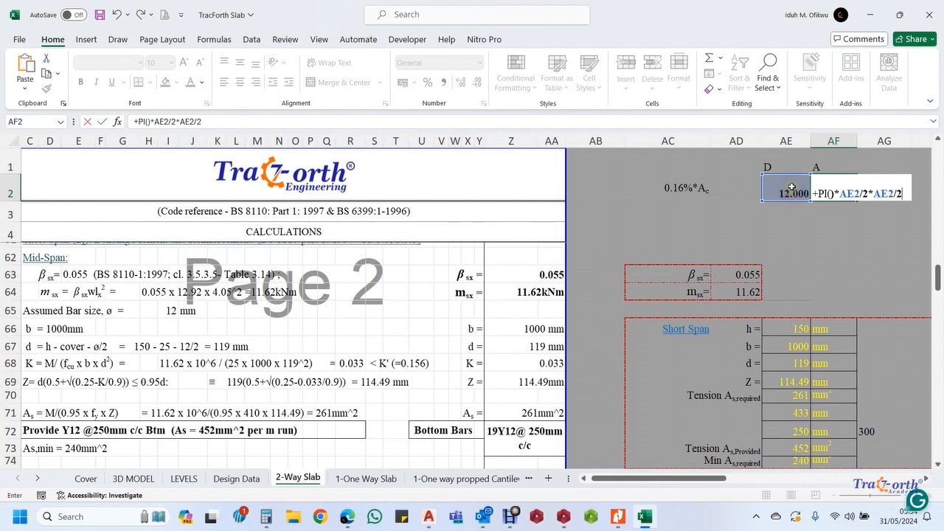
click(840, 189)
text(()
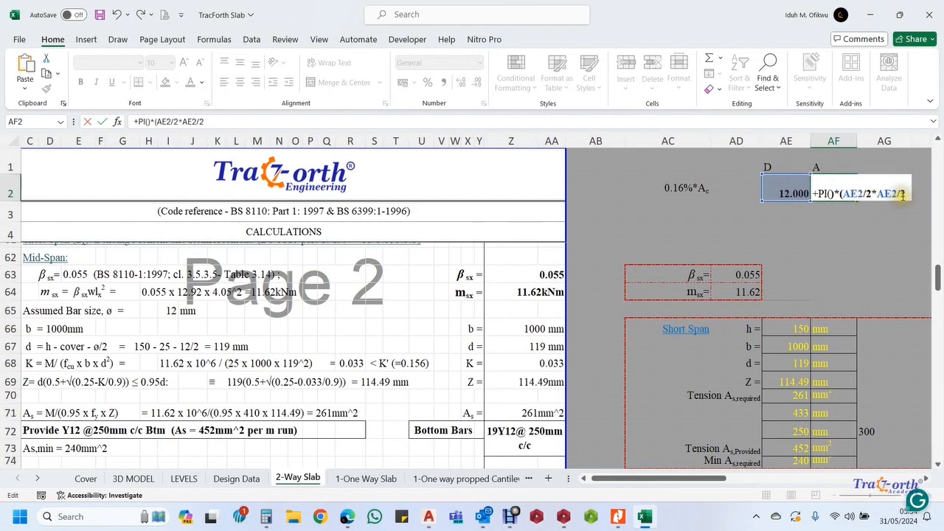
key(BackSpace)
key(Return)
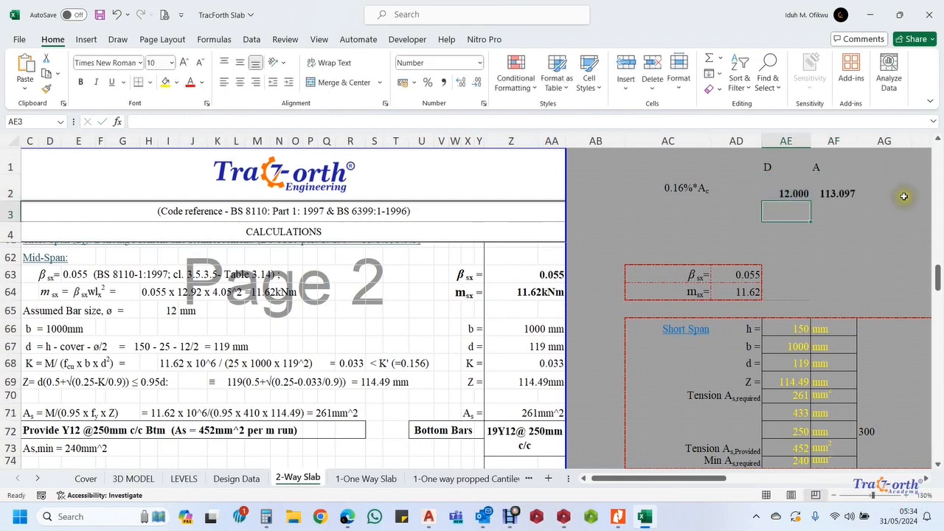
Rewrite the bar area formula in AF2 as PI()*(AE2/2)^2
click(851, 194)
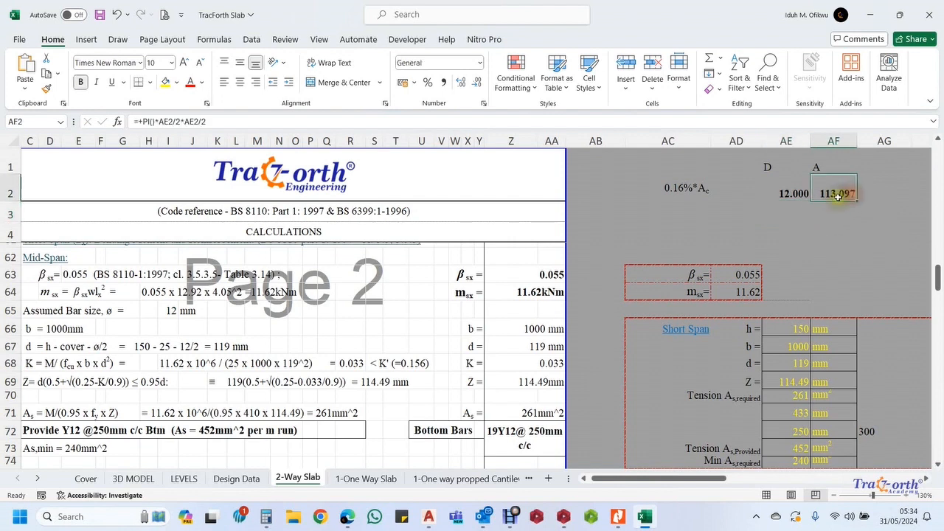
click(797, 193)
double_click(830, 193)
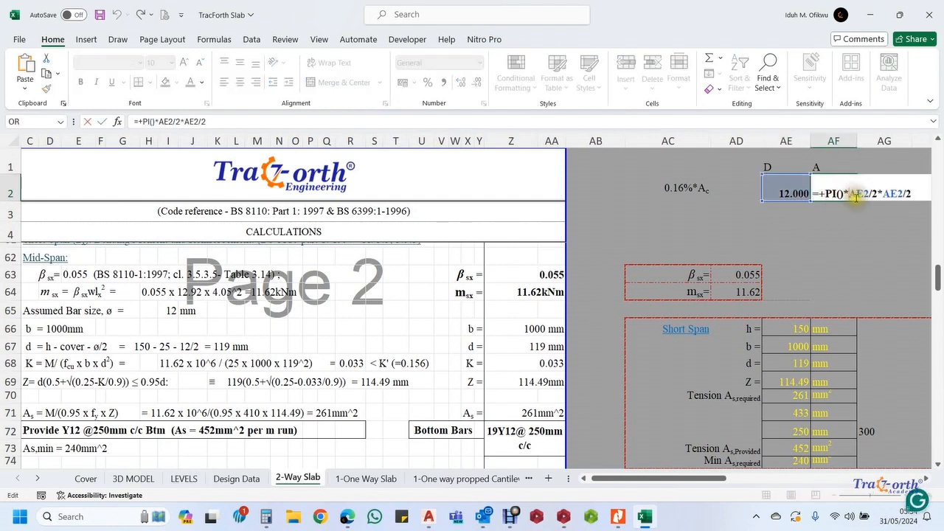
text(()
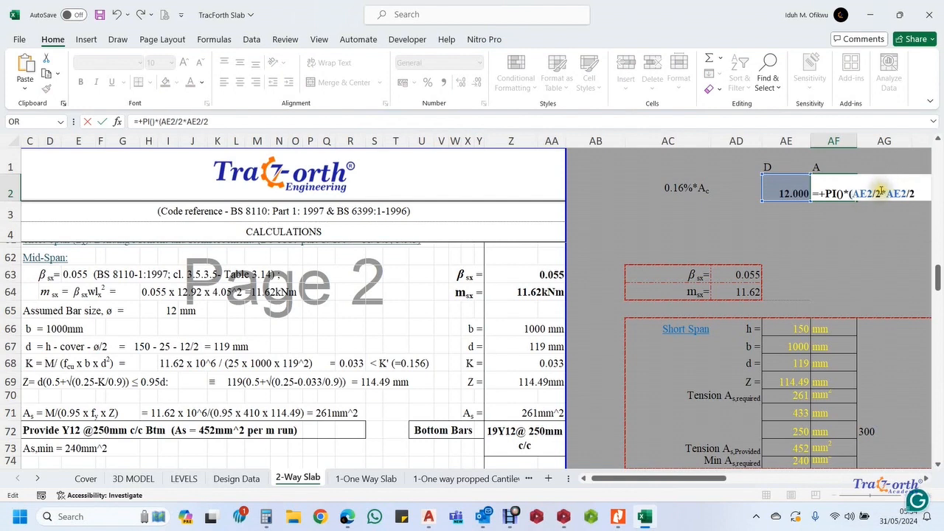
drag(886, 194, 920, 195)
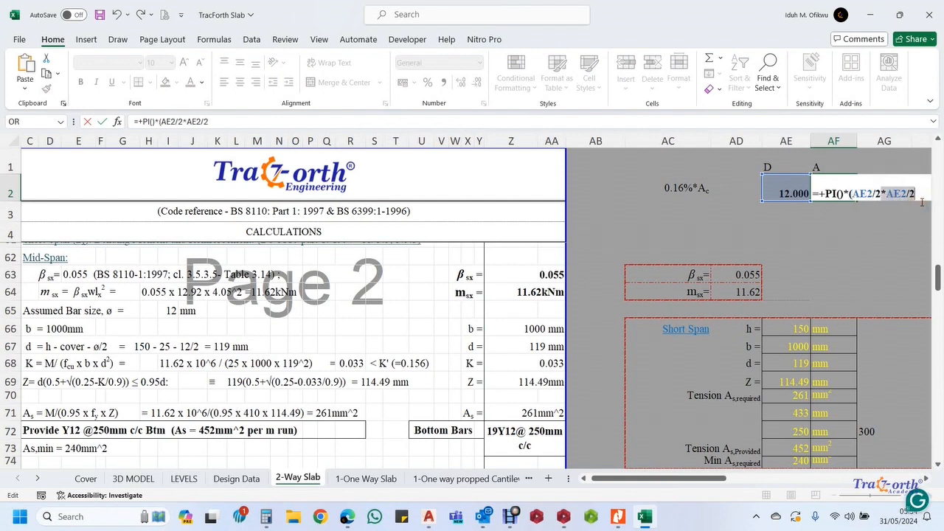
key(BackSpace)
key(BackSpace)
text()^)
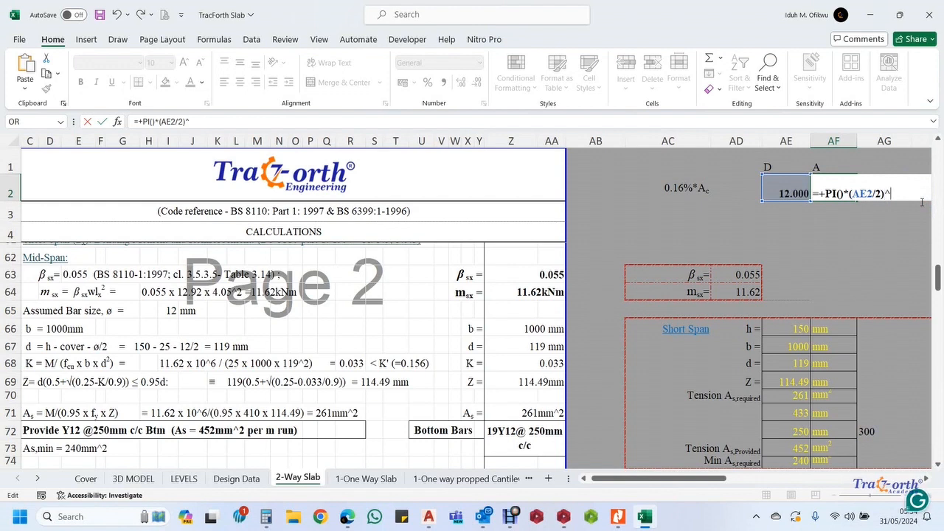
key(Return)
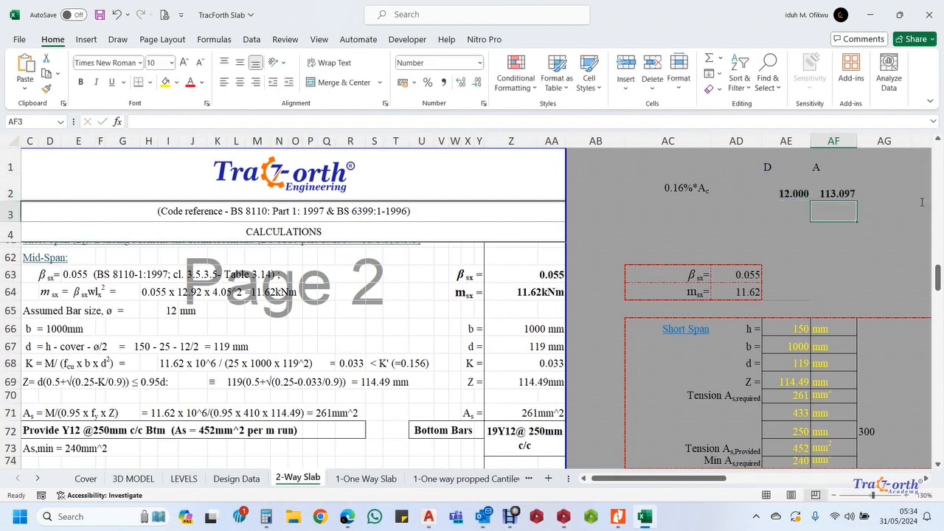
Test the area formula with bar diameters of 10 and 16 in AE2, and set the diameter back to 12
click(802, 194)
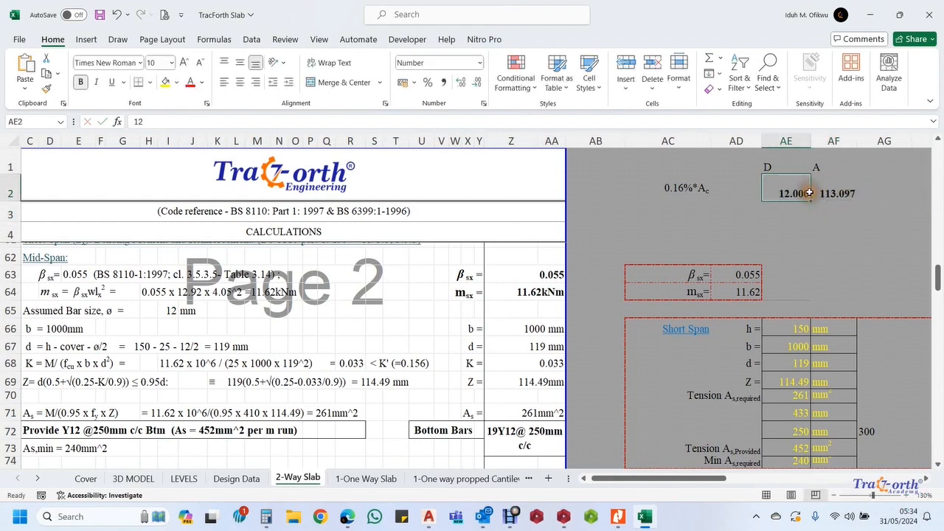
text(10)
key(Return)
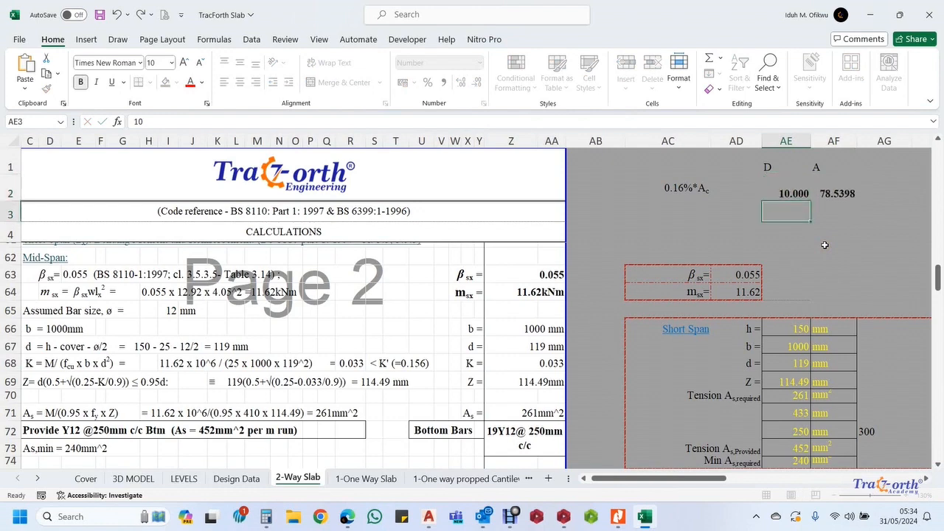
click(786, 189)
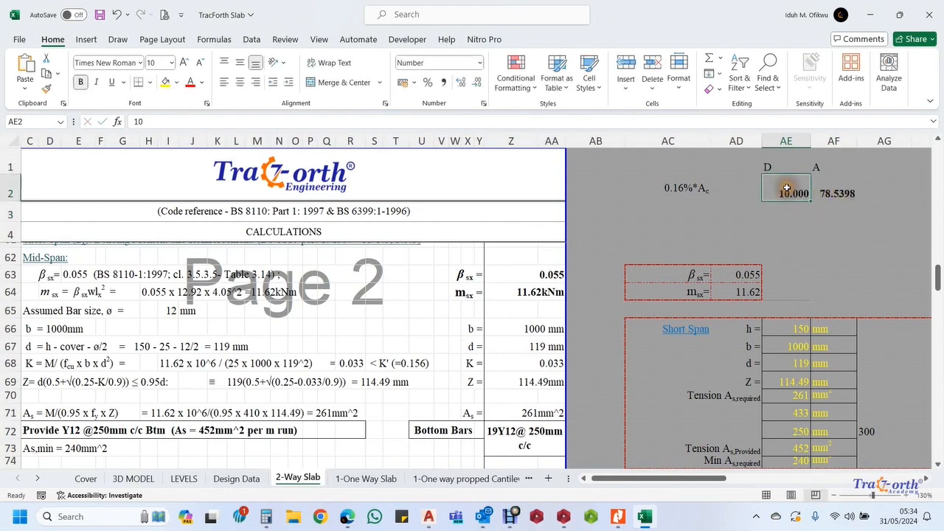
text(16)
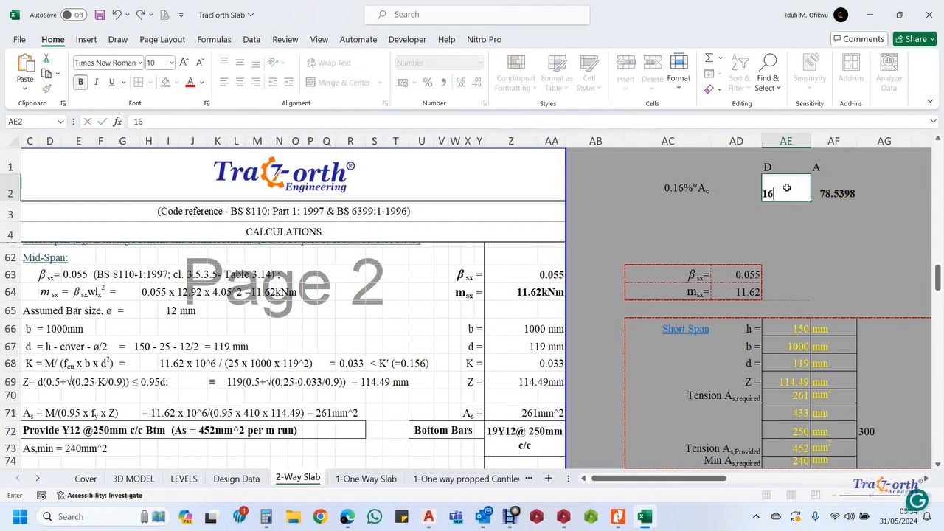
key(Return)
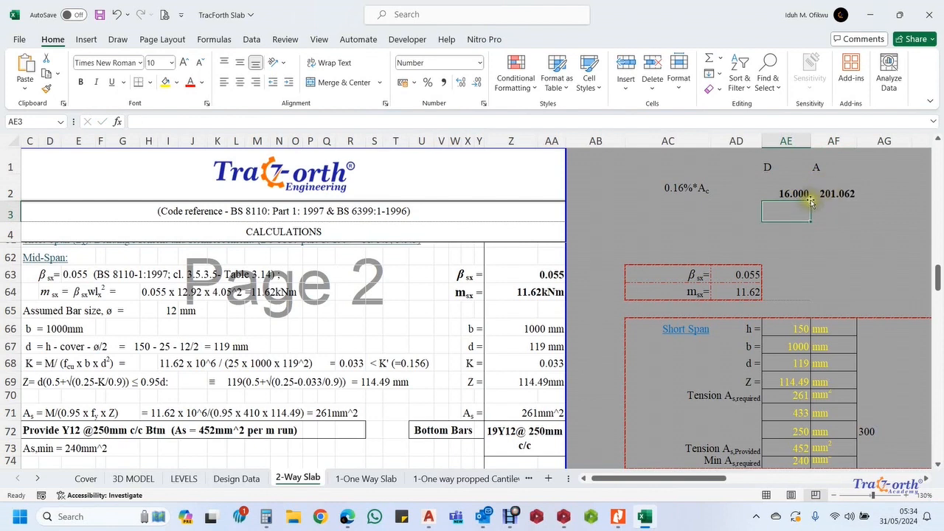
click(795, 194)
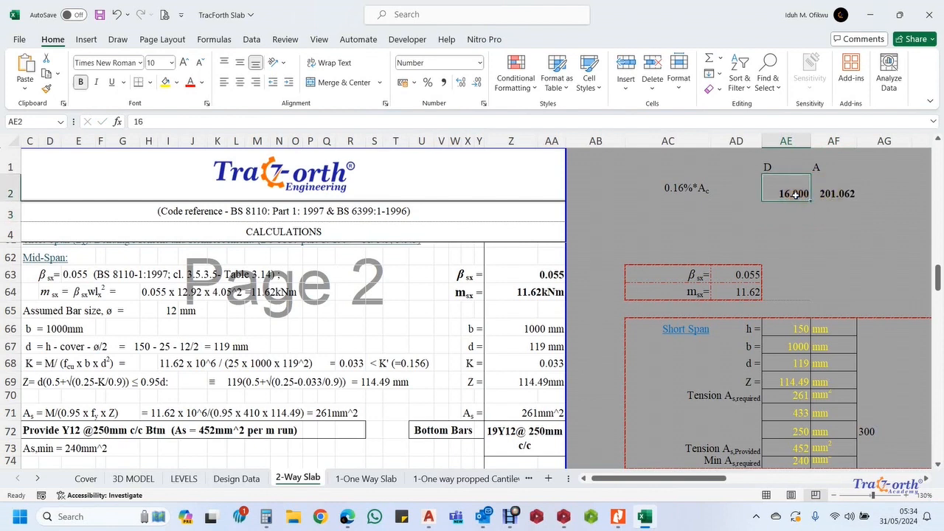
text(12)
key(Return)
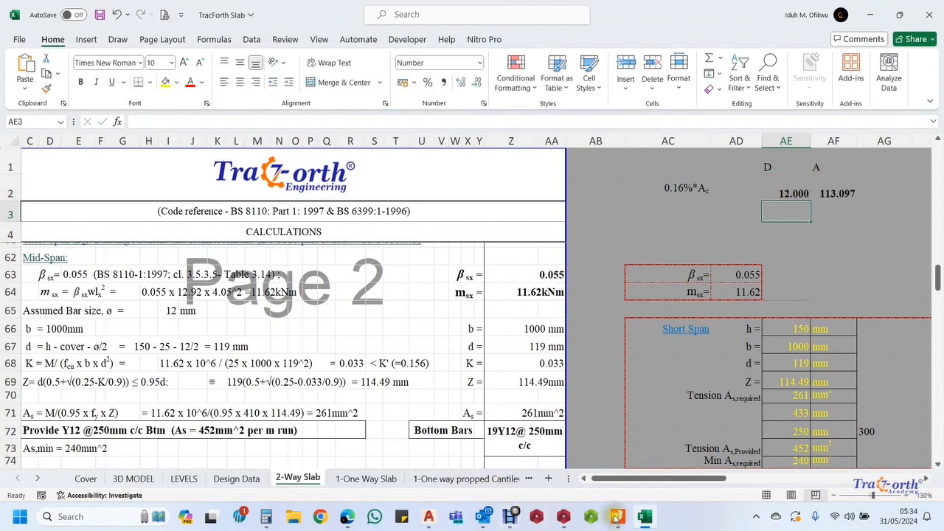
Switch to AutoCAD and examine the selected circle's radius, diameter and area against the spreadsheet's bar area
mouse_move(652, 526)
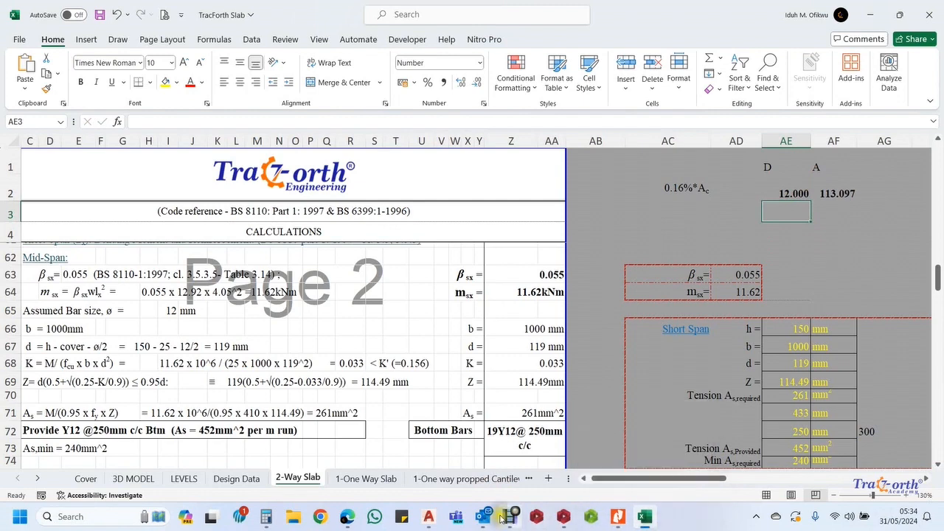
click(428, 517)
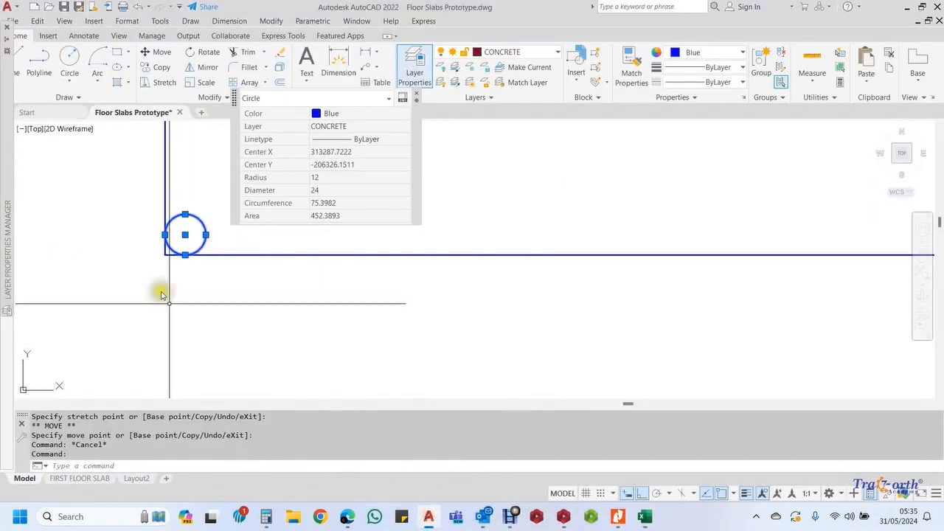
scroll(221, 287, down, 1)
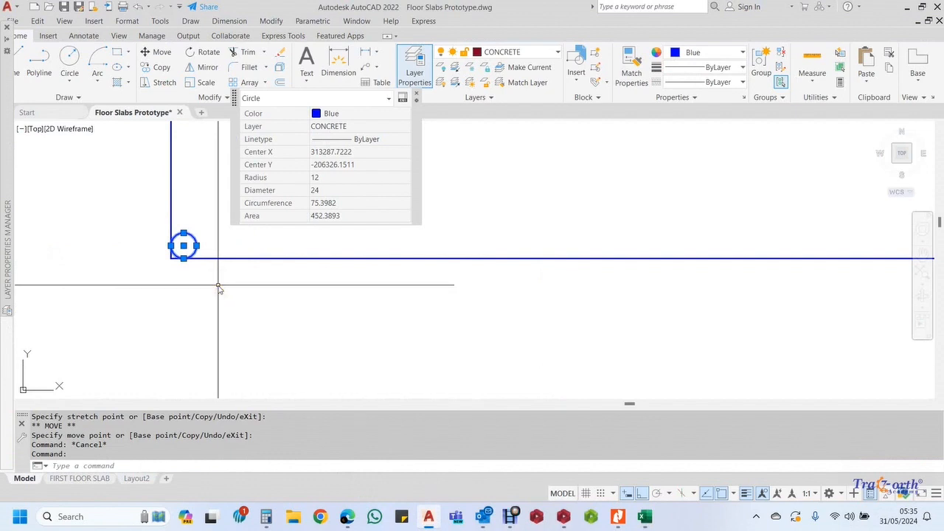
Switch to Excel and calculate the number of bars needed by entering =261/AF2 in AG2
scroll(219, 290, down, 3)
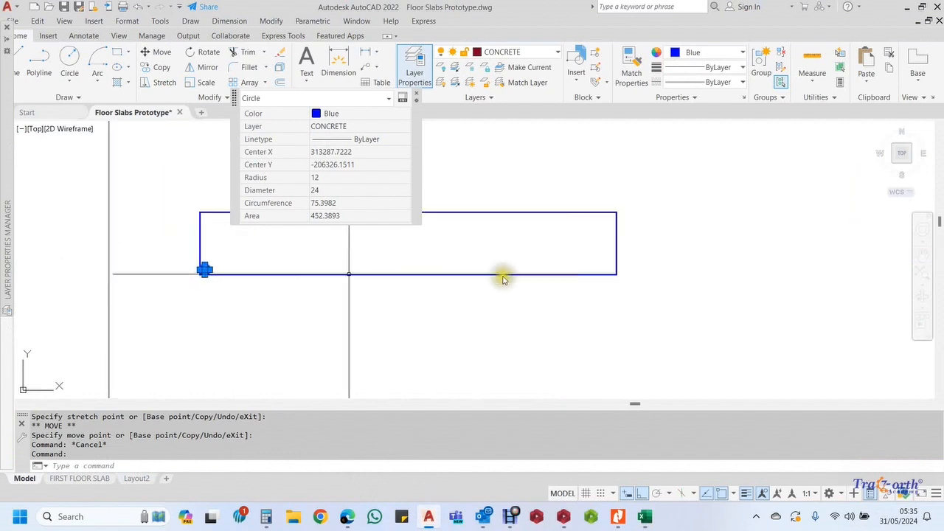
scroll(271, 258, up, 2)
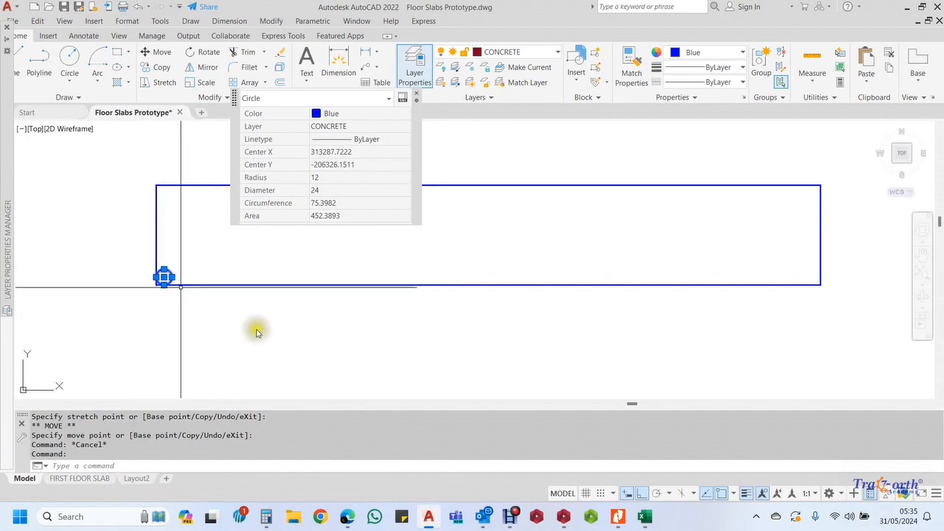
click(645, 518)
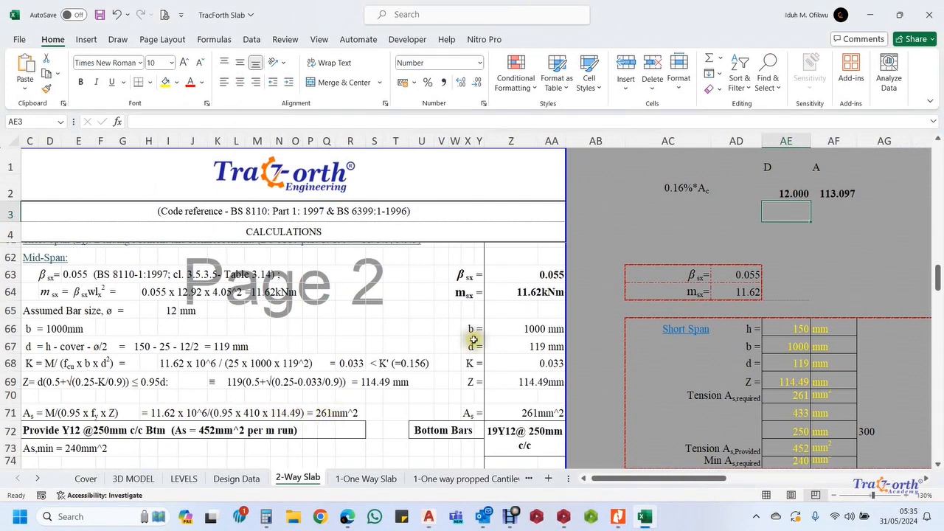
click(866, 190)
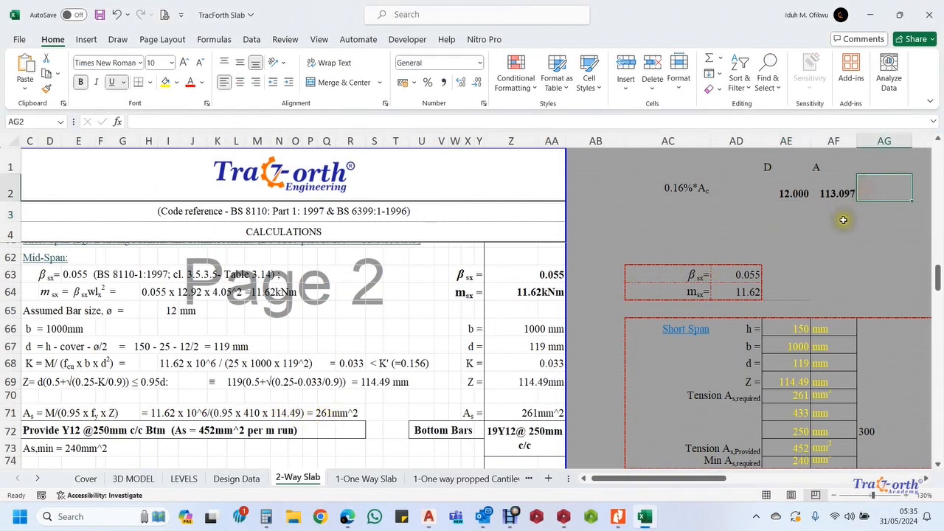
text(+)
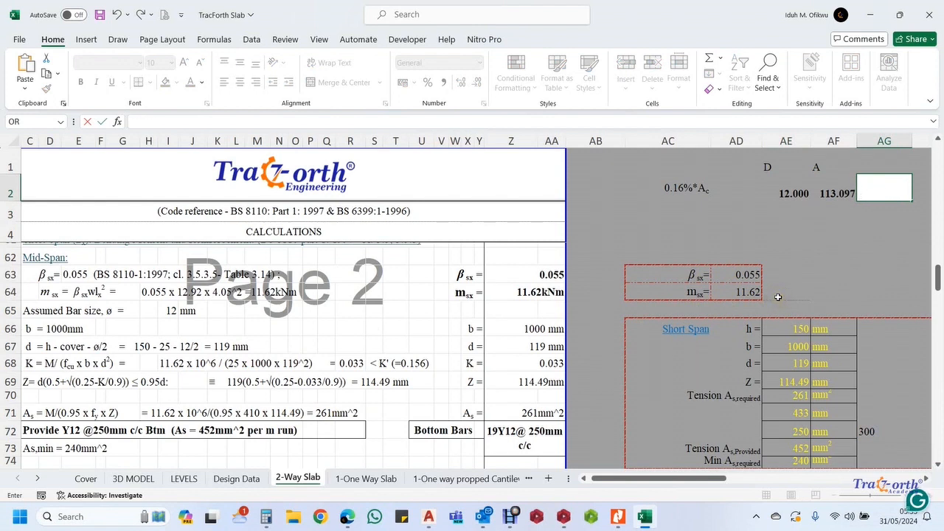
text(=261/)
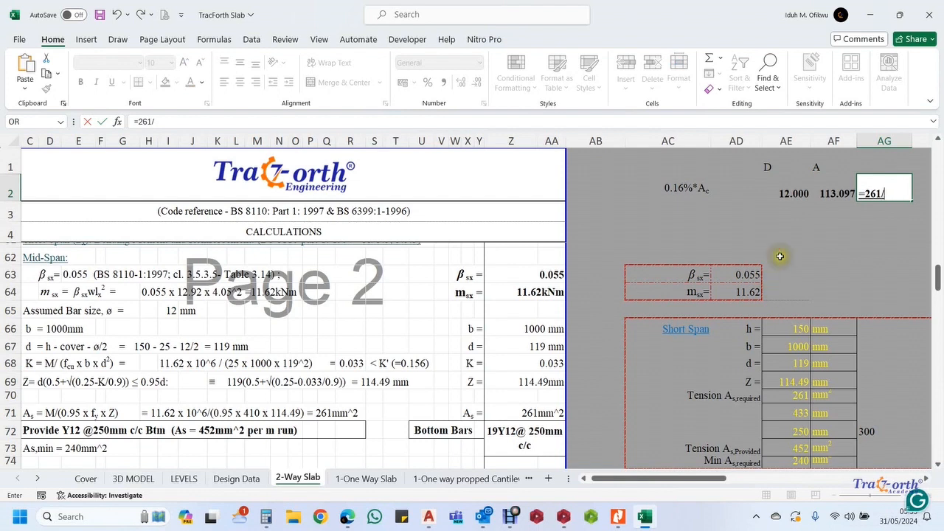
click(834, 193)
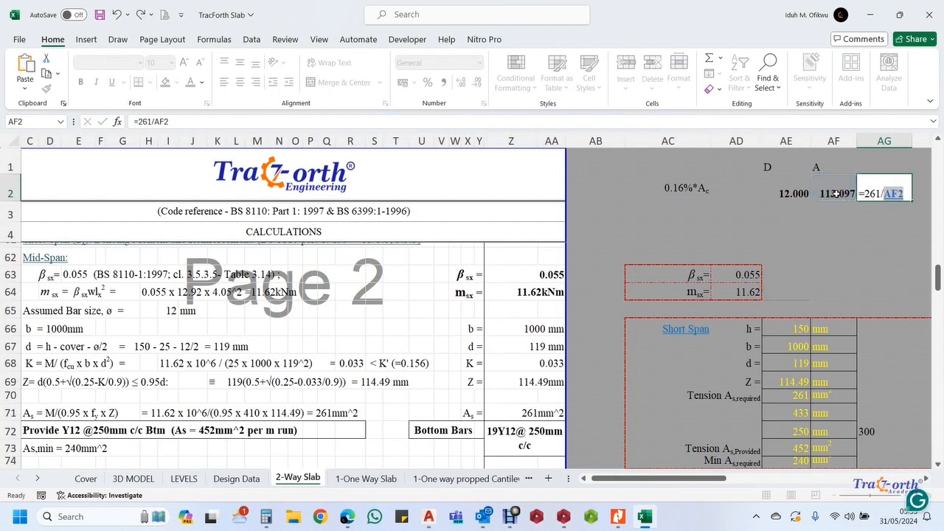
key(Return)
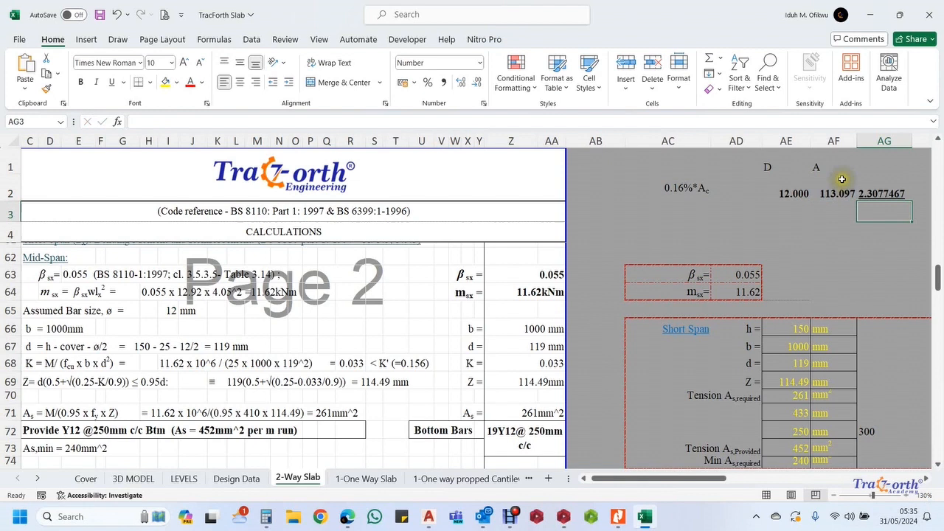
click(882, 192)
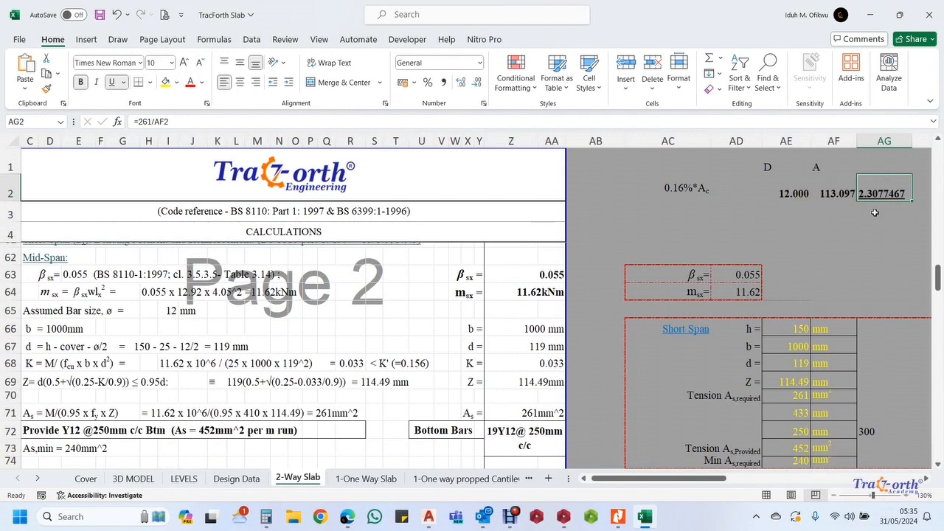
Switch to AutoCAD and add a linear dimension across the full width of the slab strip, placed below the rectangle
click(428, 514)
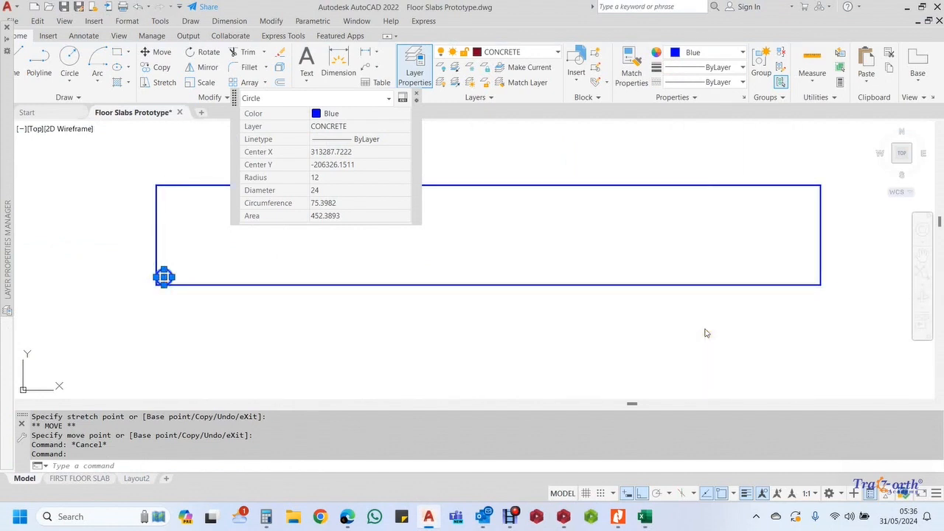
key(Escape)
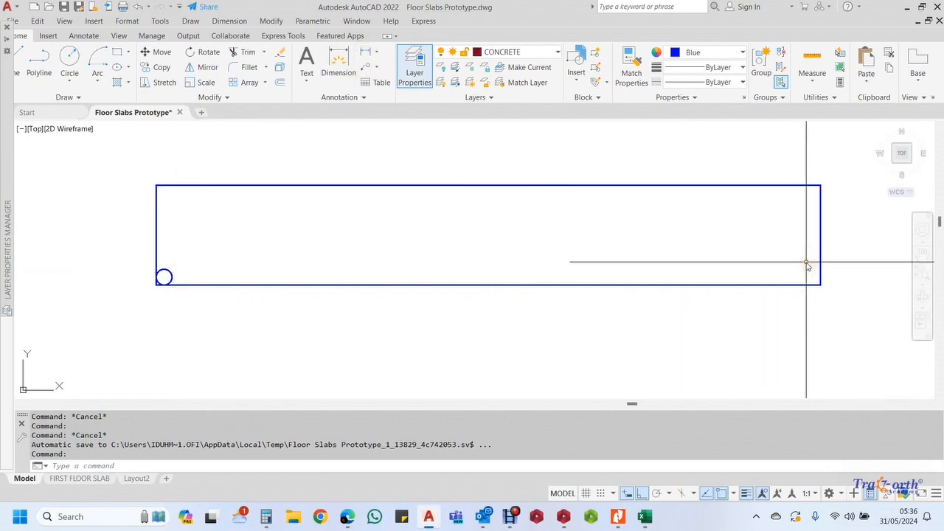
click(365, 53)
click(156, 235)
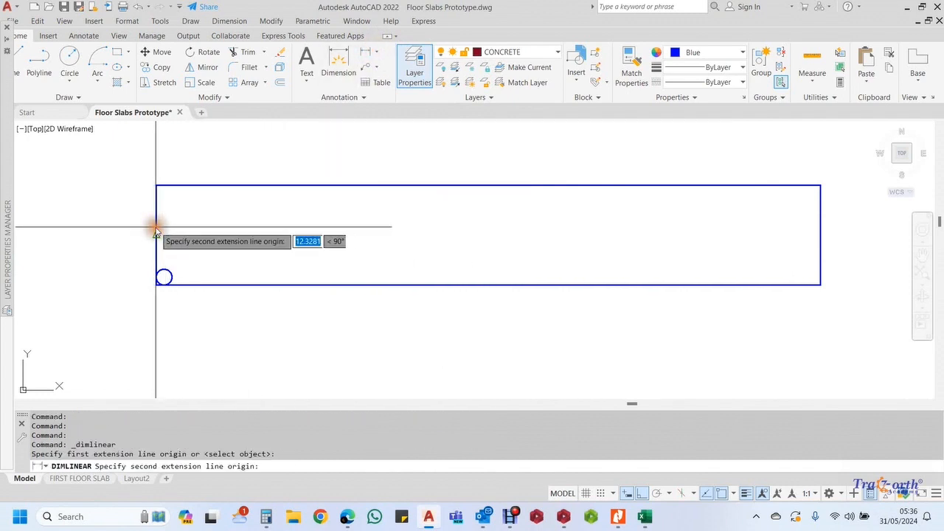
click(819, 234)
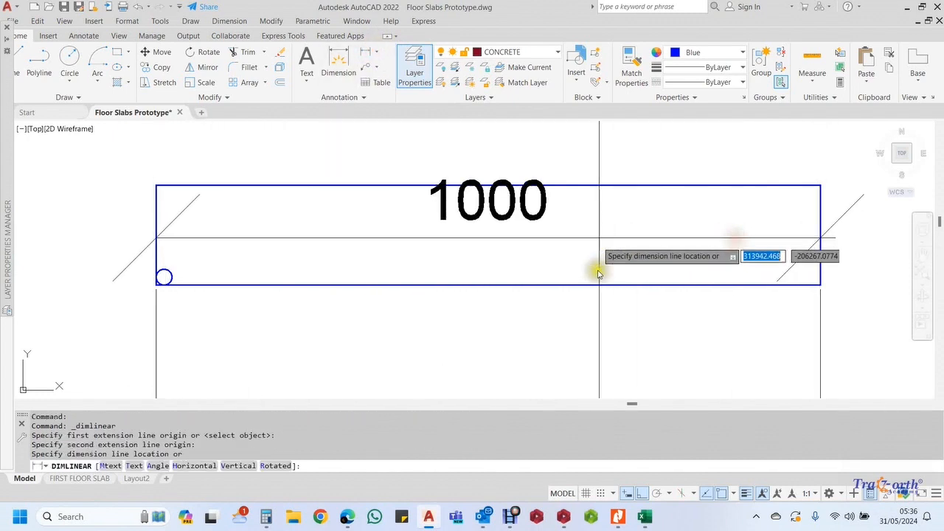
click(537, 331)
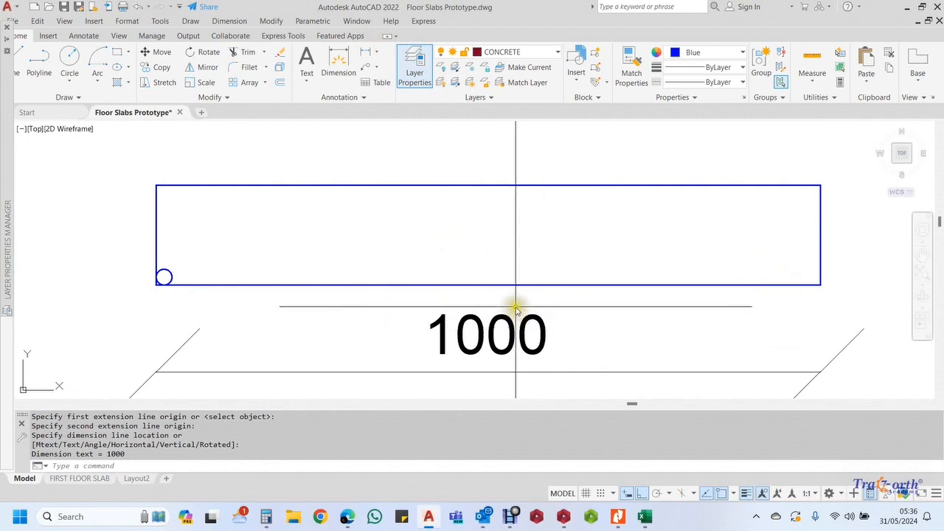
scroll(509, 321, down, 2)
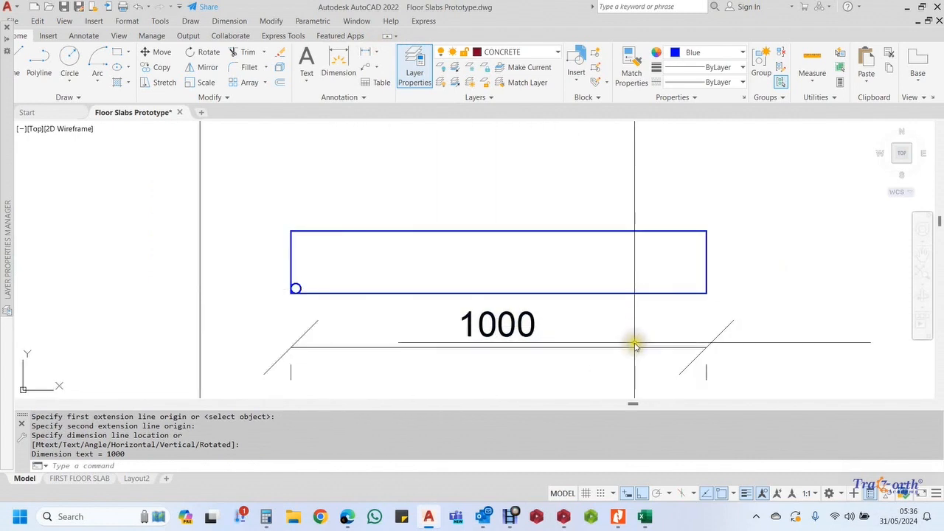
Switch to Excel and review the number of bars calculated in AG2
mouse_move(645, 519)
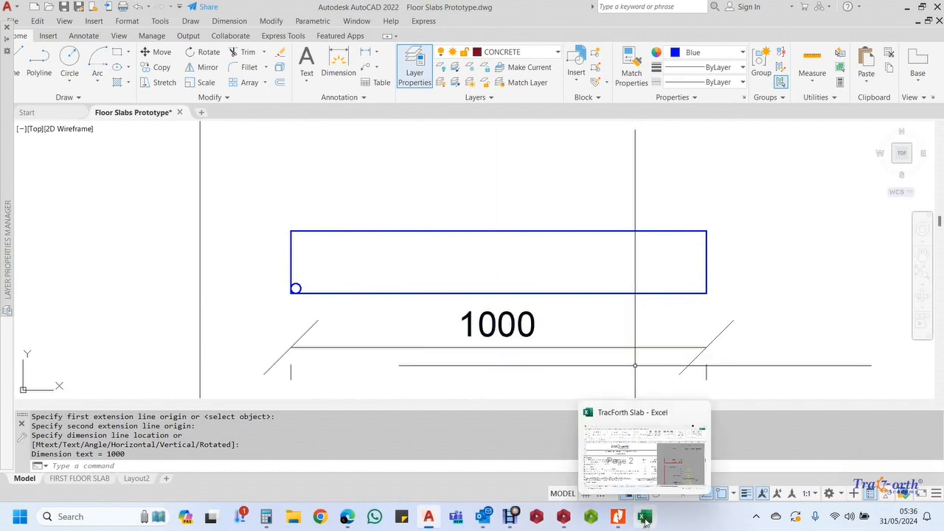
click(645, 519)
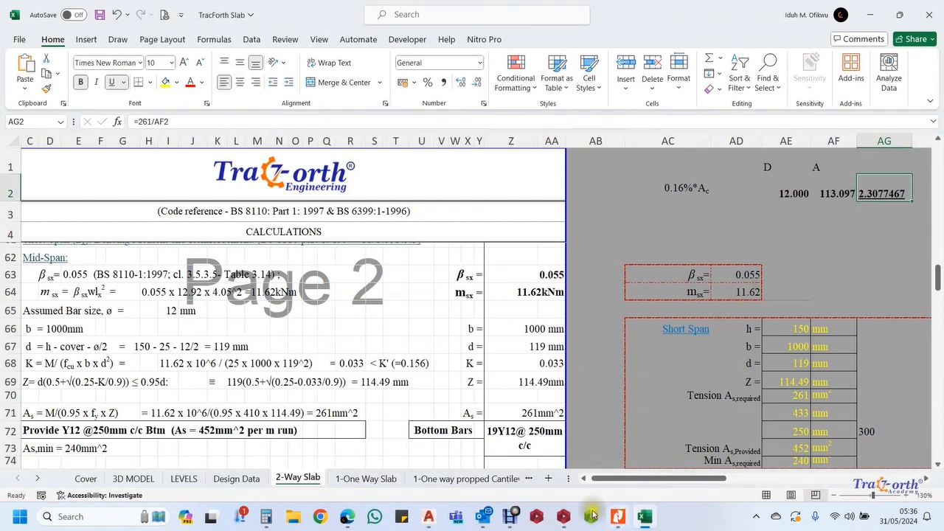
drag(641, 479, 676, 479)
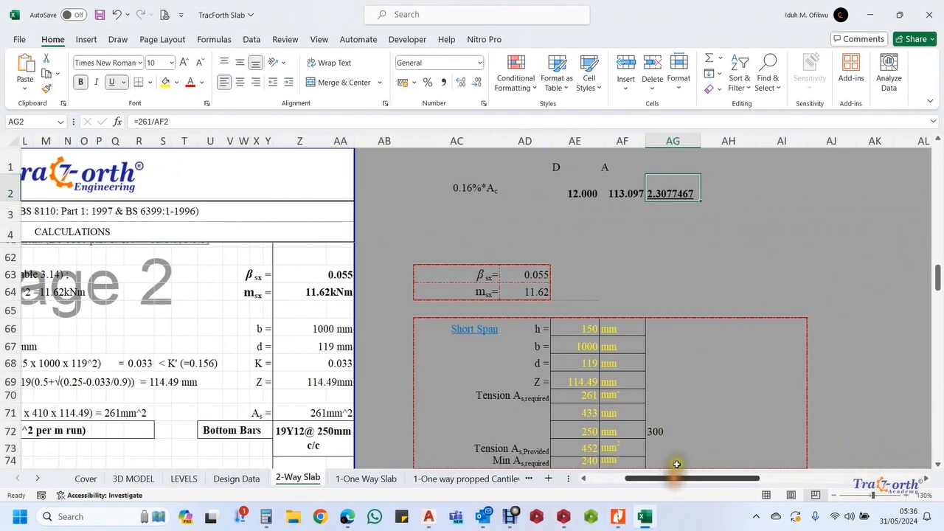
click(728, 192)
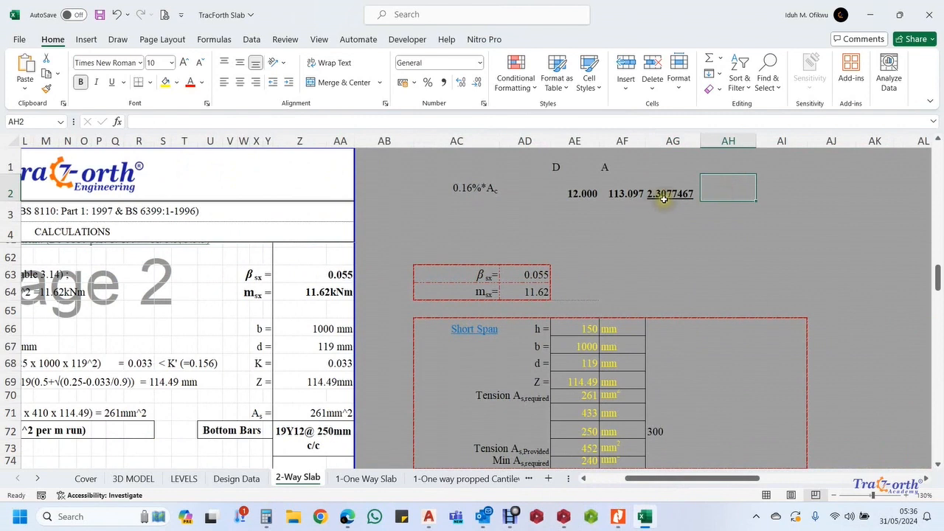
click(664, 199)
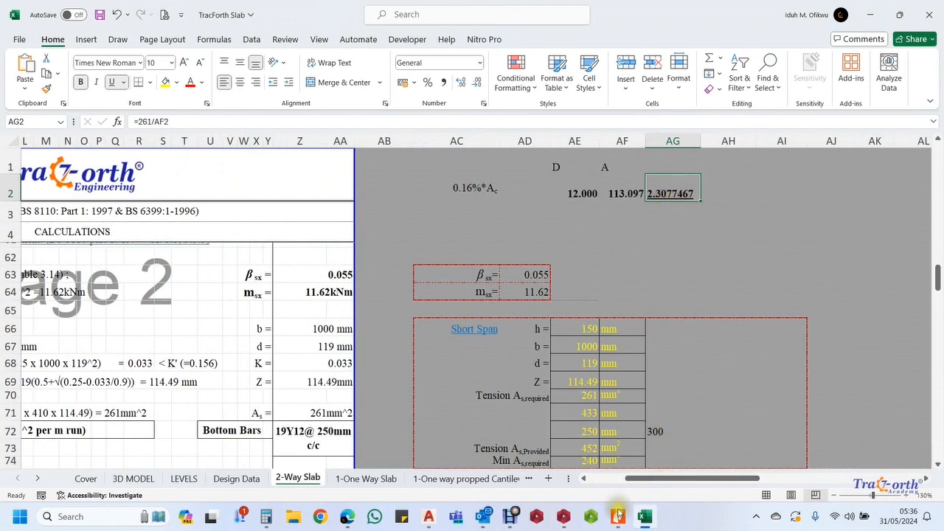
Switch to AutoCAD and copy the corner bar circle from its centre to the middle of the strip's bottom edge
click(647, 518)
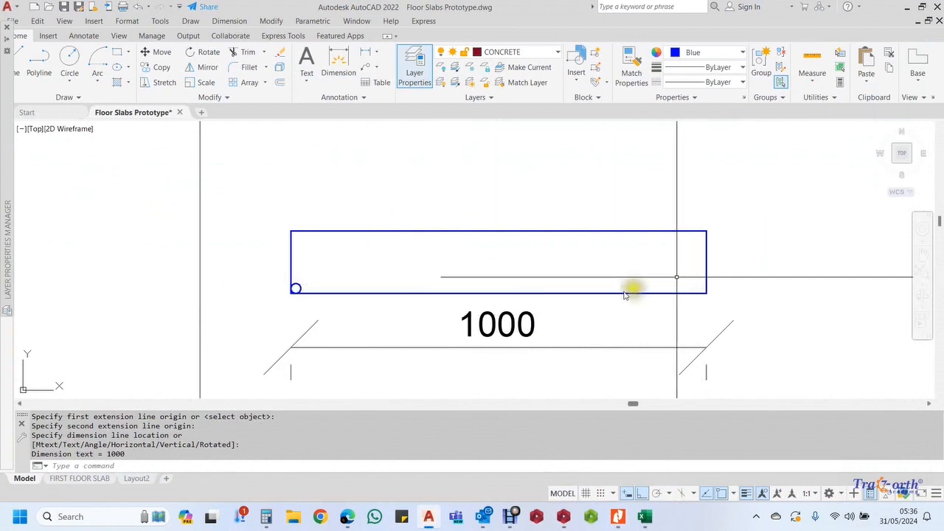
click(279, 271)
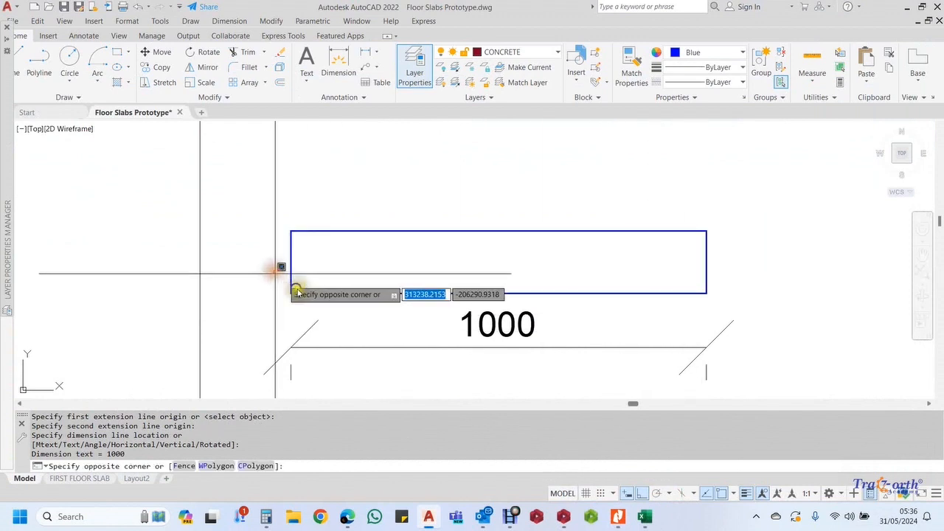
right_click(327, 304)
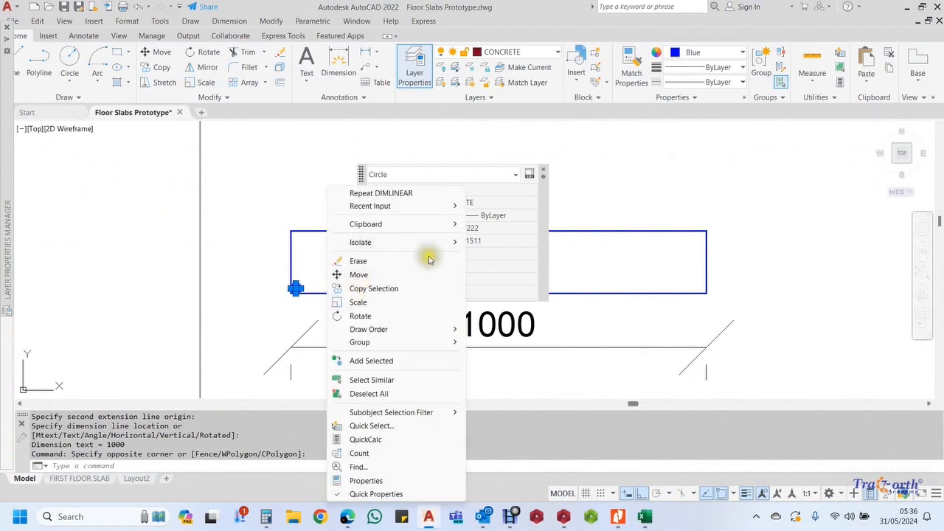
click(404, 286)
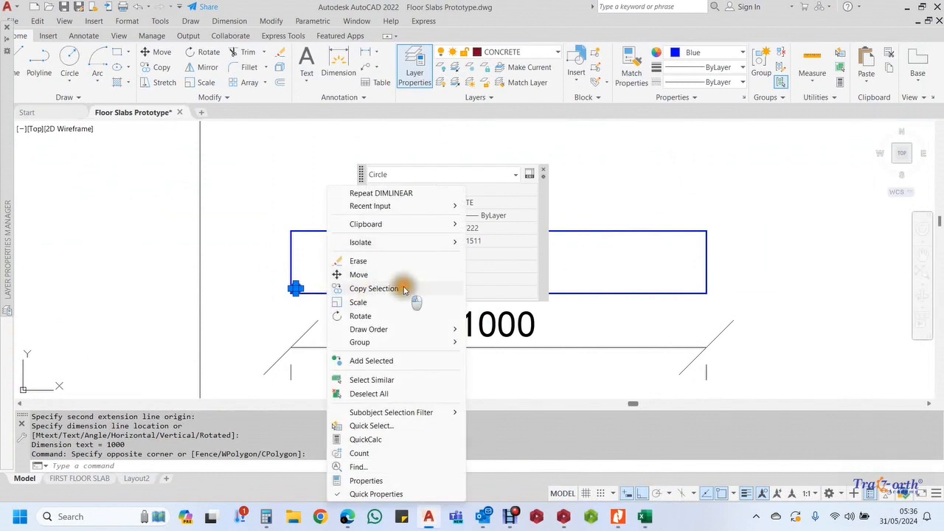
click(295, 287)
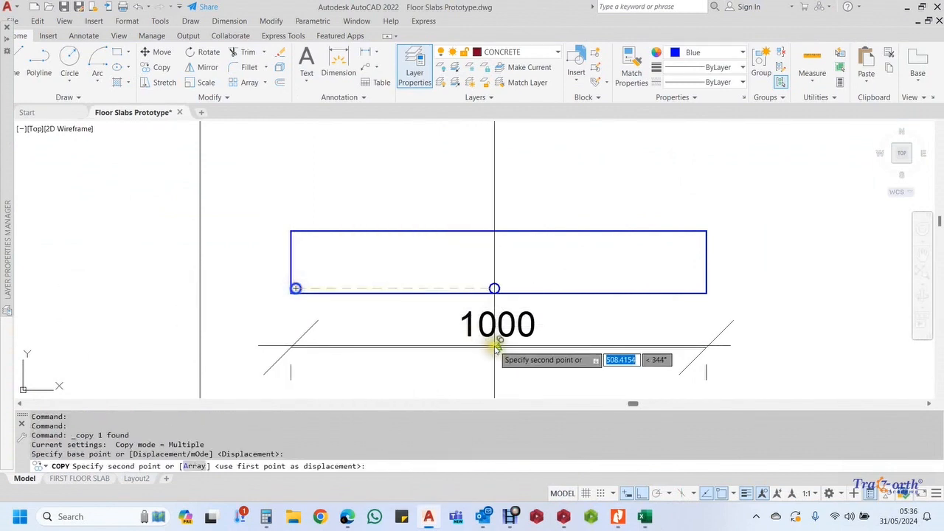
click(499, 308)
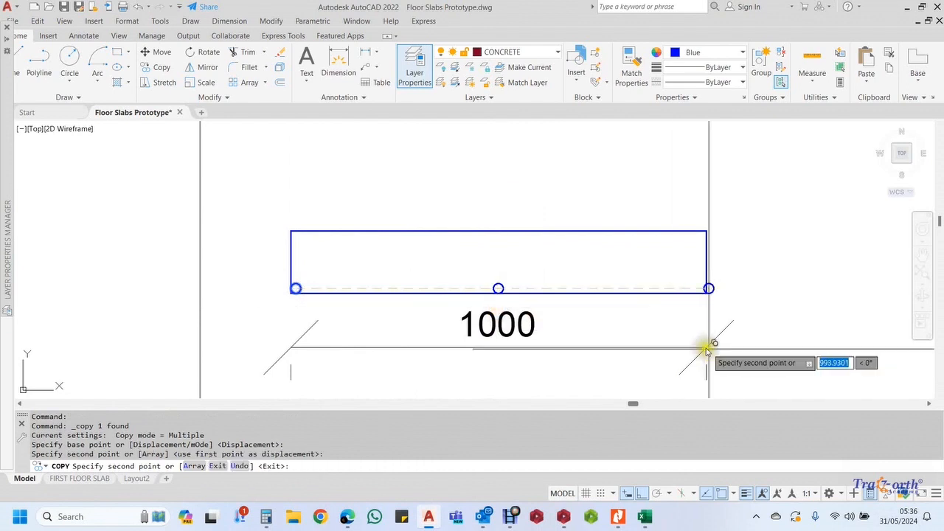
key(Escape)
Mirror the left corner bar circle about the strip's vertical centreline, keeping the source circle
click(243, 274)
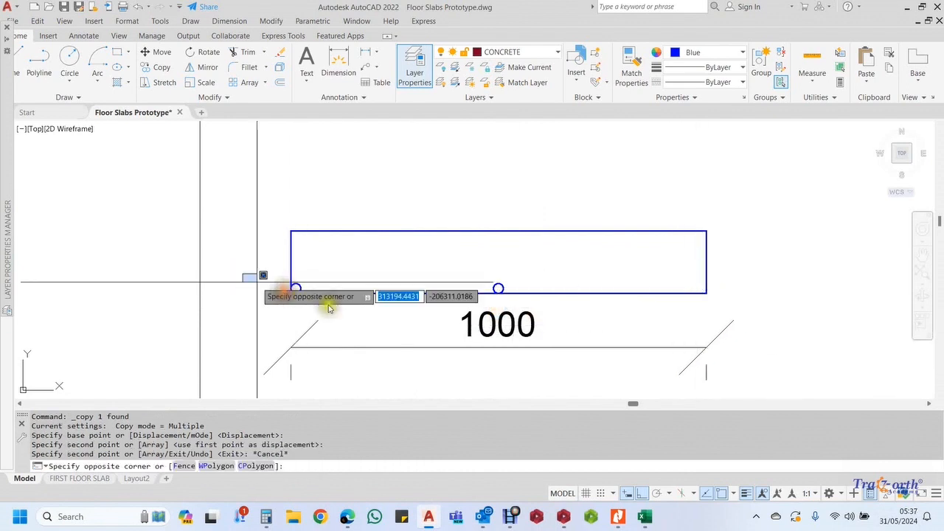
click(333, 305)
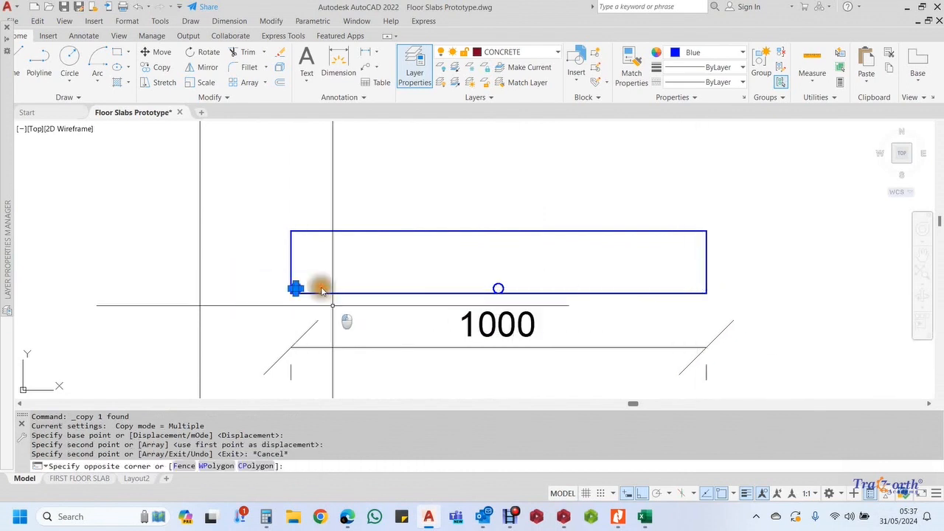
click(190, 67)
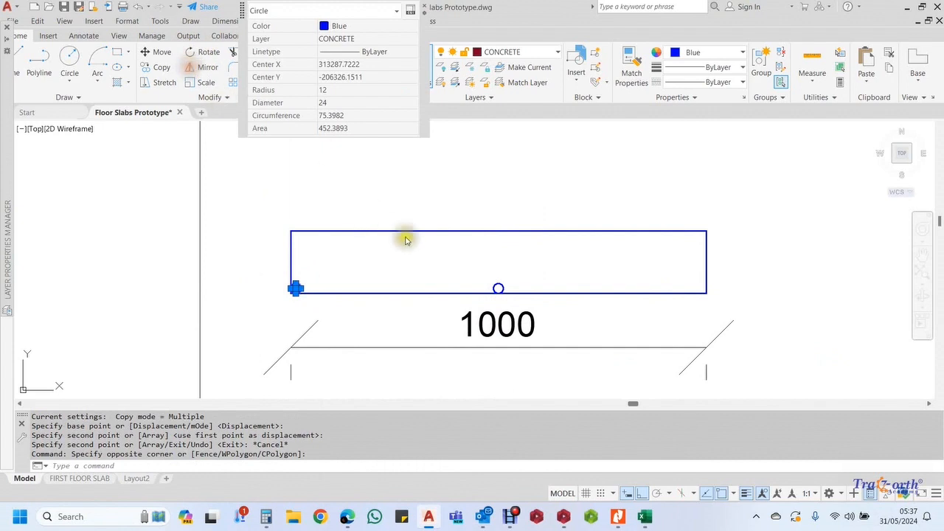
click(498, 231)
click(497, 184)
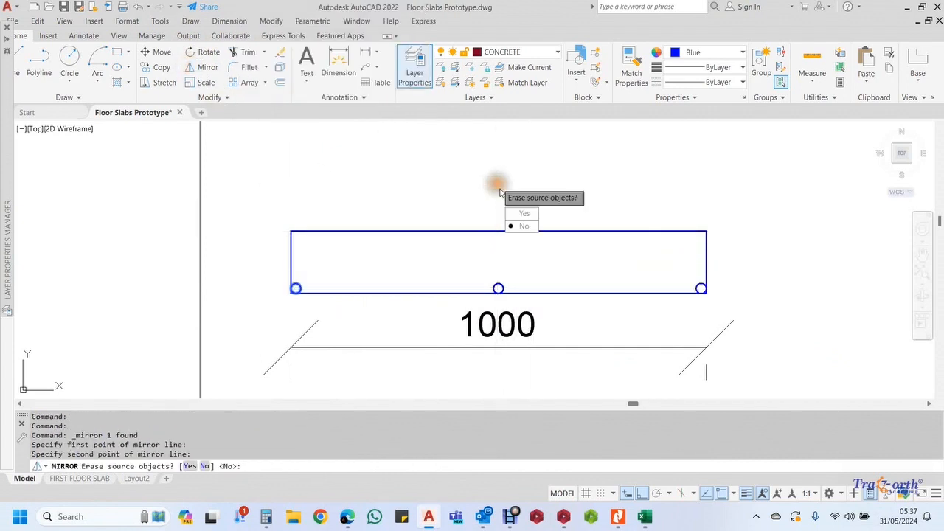
click(516, 219)
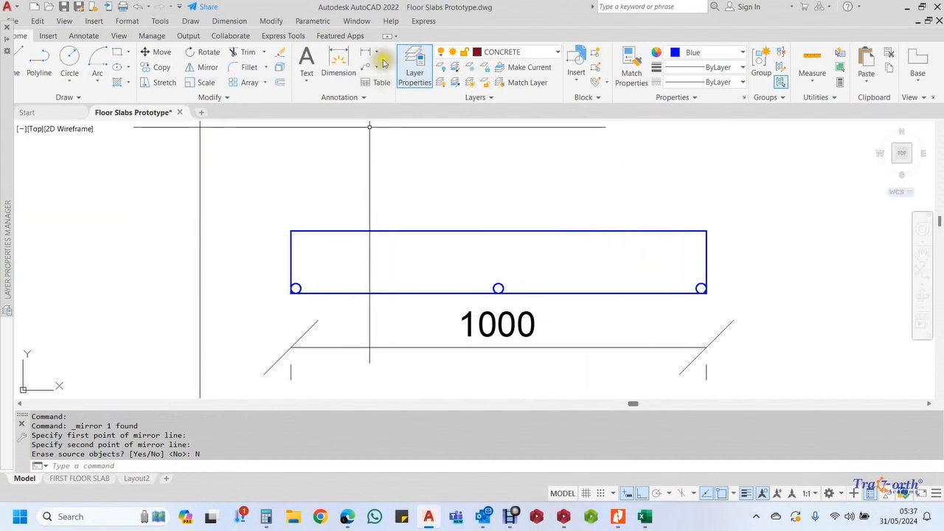
Add a linear dimension between the centres of the left and middle bars, placed above the strip
click(338, 63)
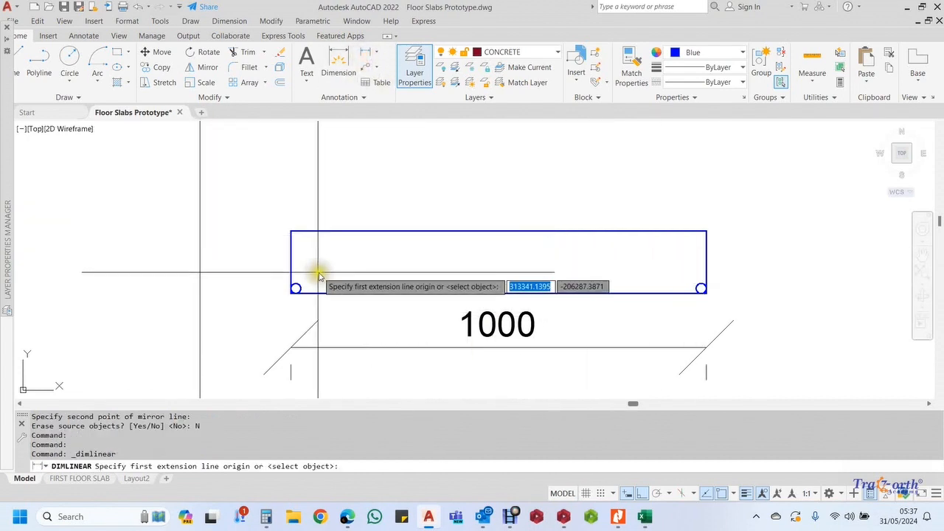
click(295, 290)
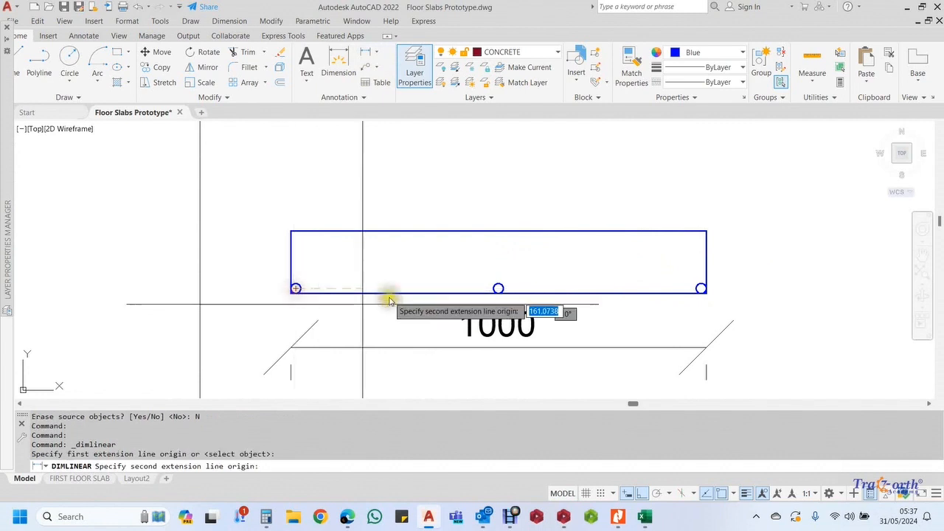
click(499, 289)
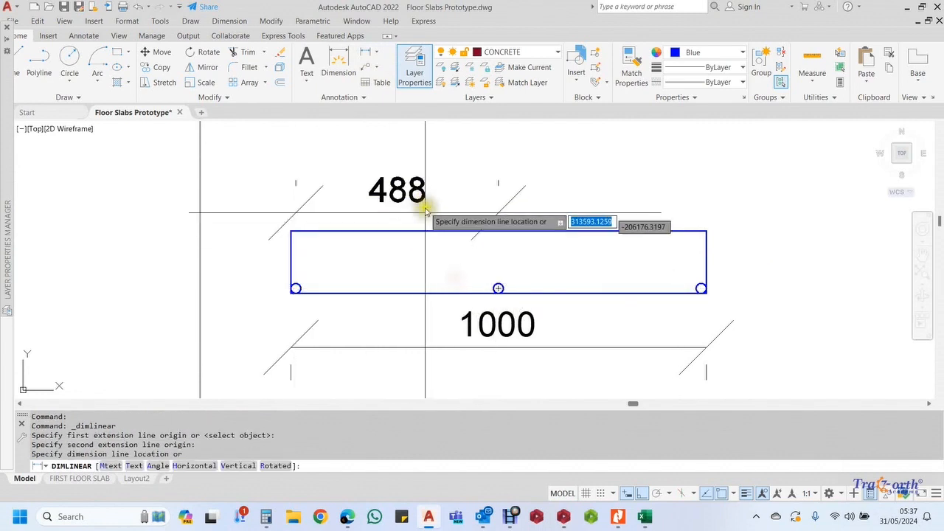
click(391, 162)
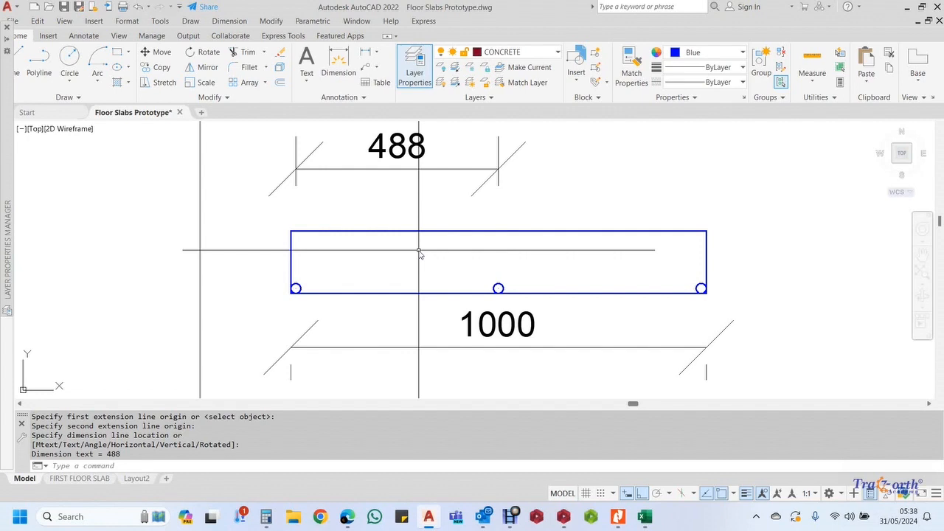
Switch to Excel, review the short-span bar spacing and the provided bottom bars on the 2-Way Slab sheet, and return to AutoCAD
click(648, 521)
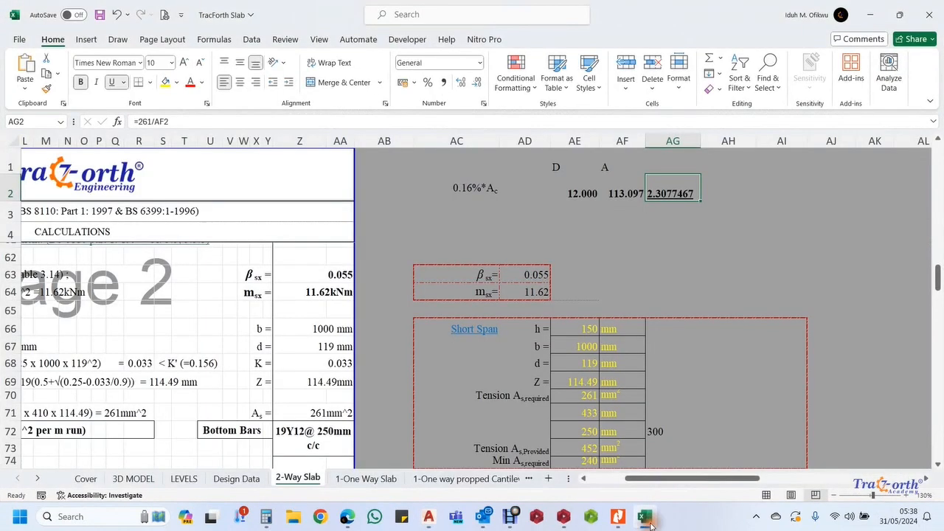
click(648, 521)
click(646, 520)
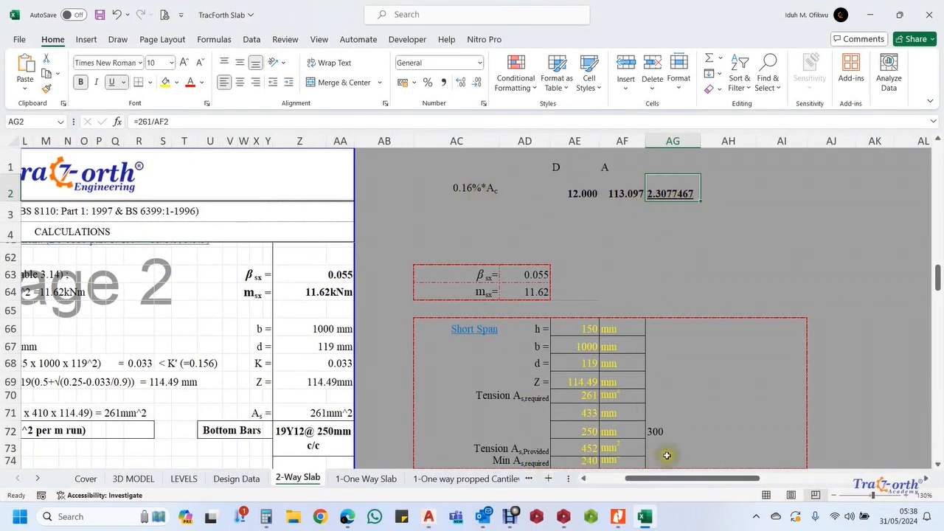
drag(688, 484, 675, 483)
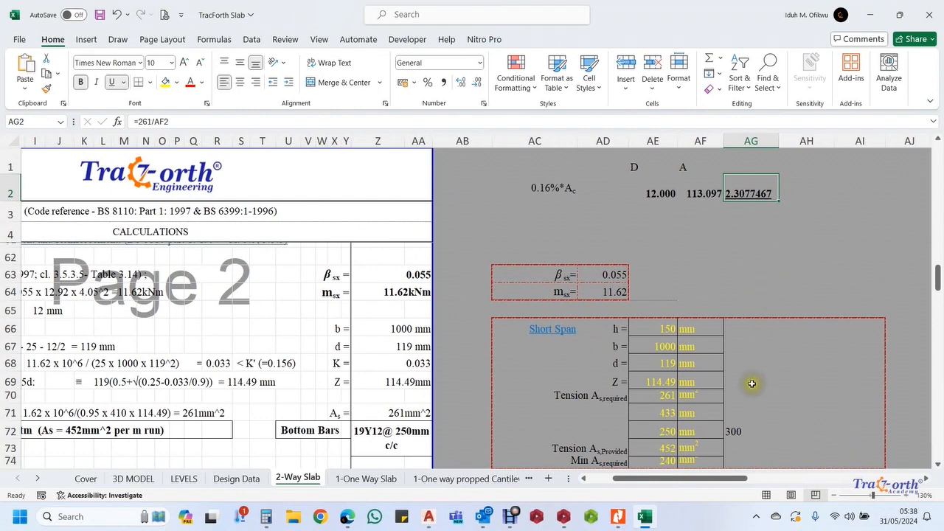
click(647, 518)
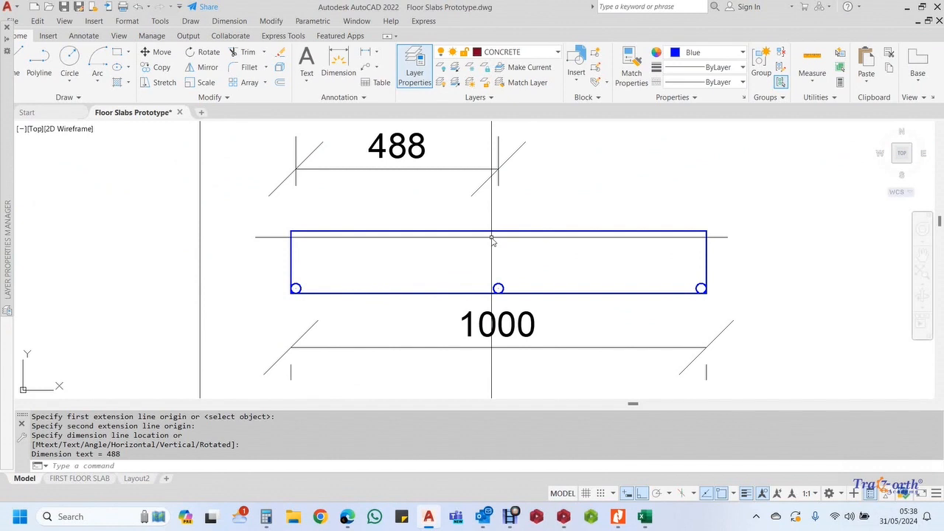
click(644, 518)
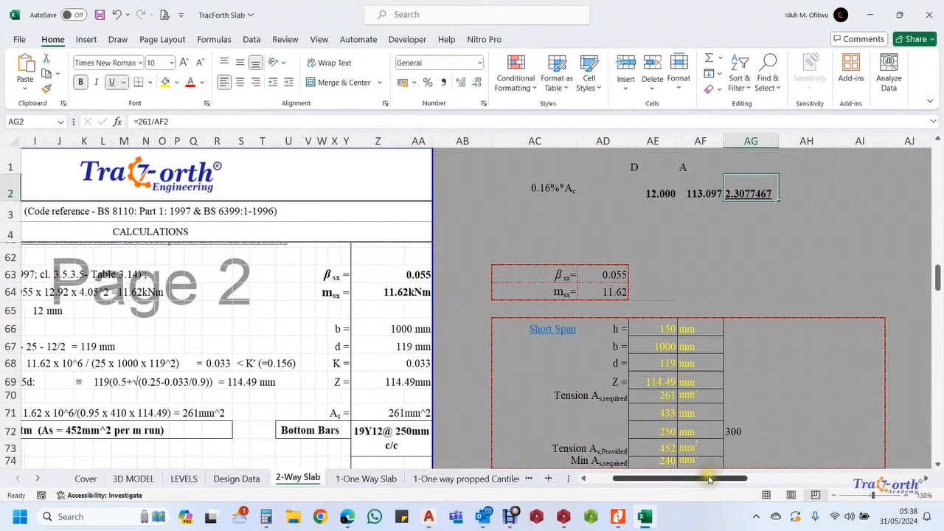
drag(708, 480, 673, 475)
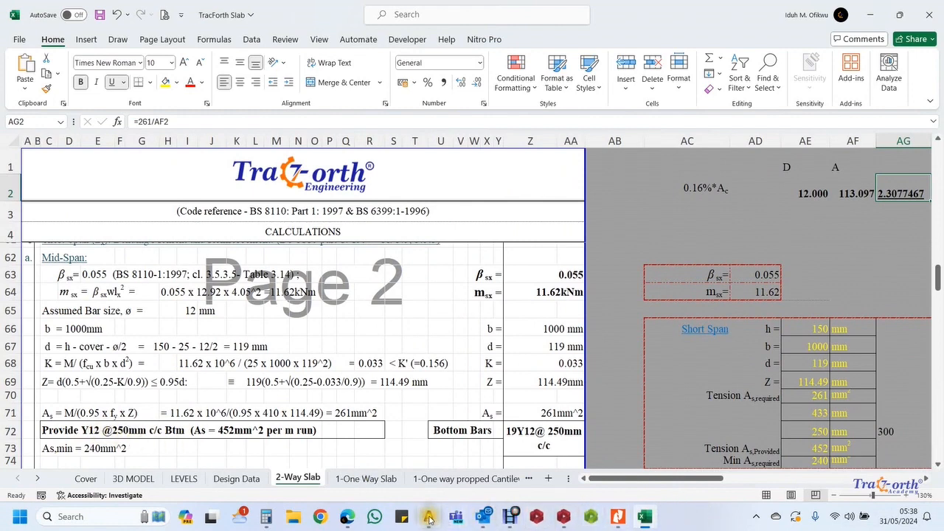
mouse_move(429, 521)
click(433, 471)
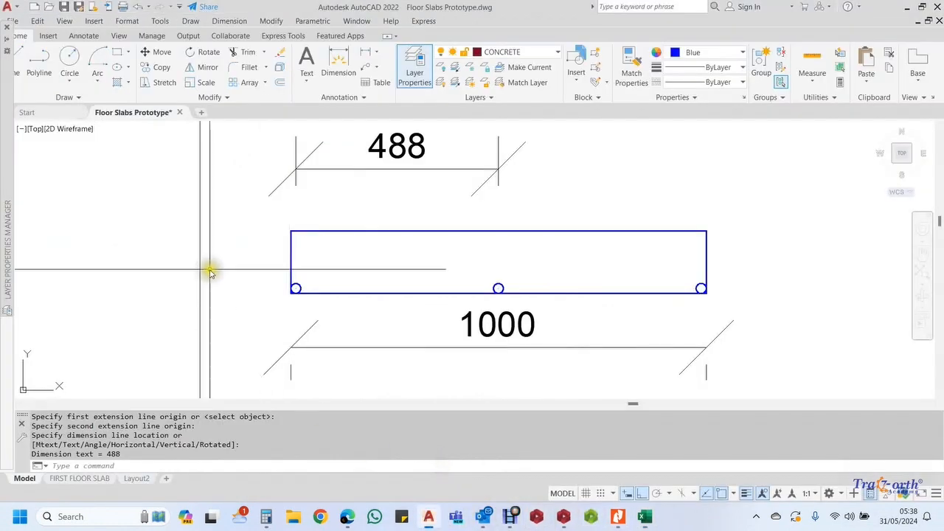
click(404, 267)
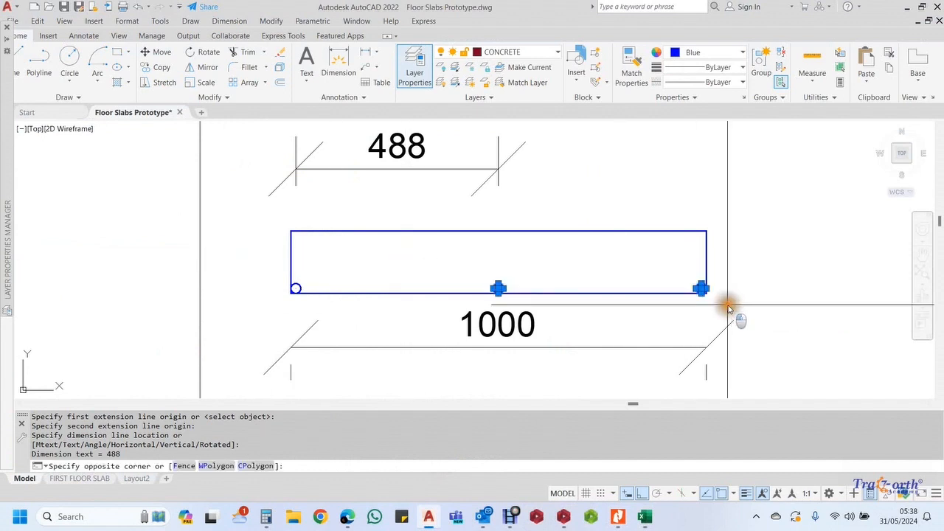
click(729, 309)
key(Delete)
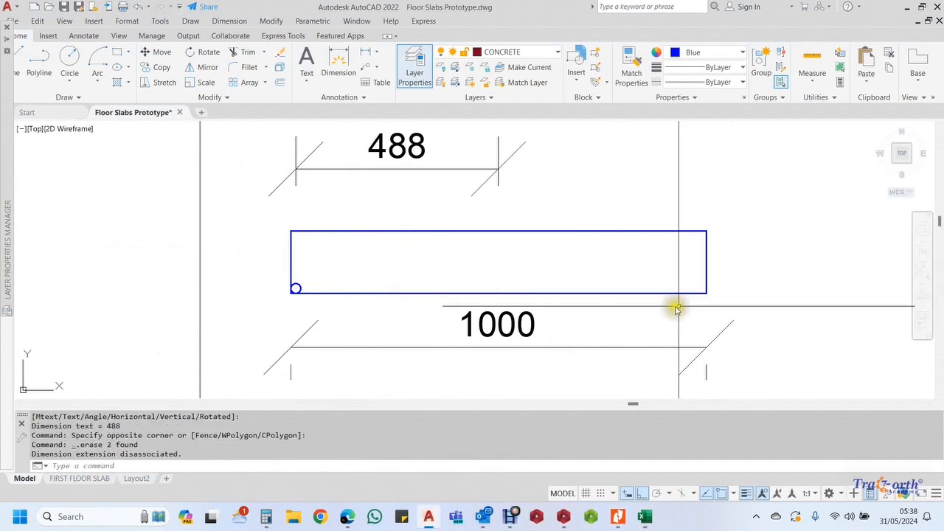
key(ctrl+z)
Erase the middle bar circle from the strip
click(415, 255)
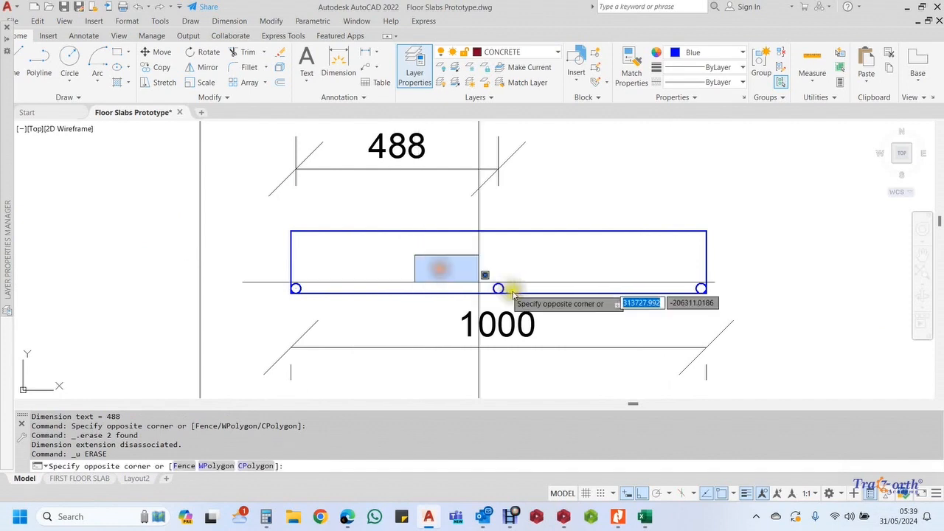
click(537, 305)
key(Delete)
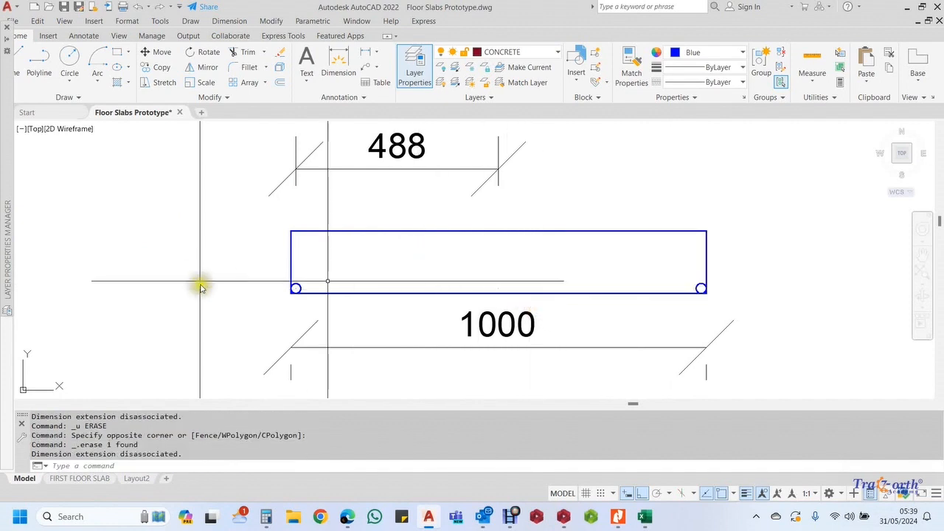
Copy the left corner bar circle horizontally along the strip at distances of 250, 500 and 750 mm
click(258, 263)
click(324, 307)
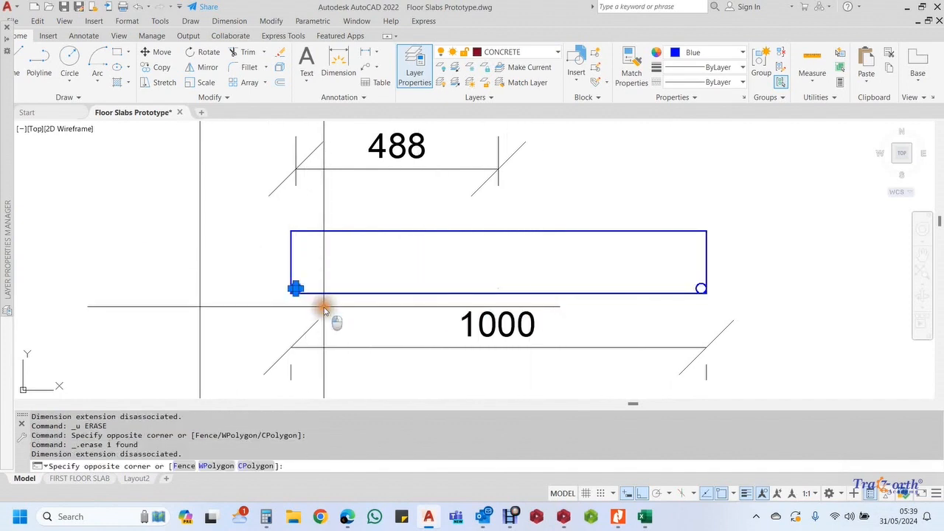
right_click(324, 309)
click(410, 289)
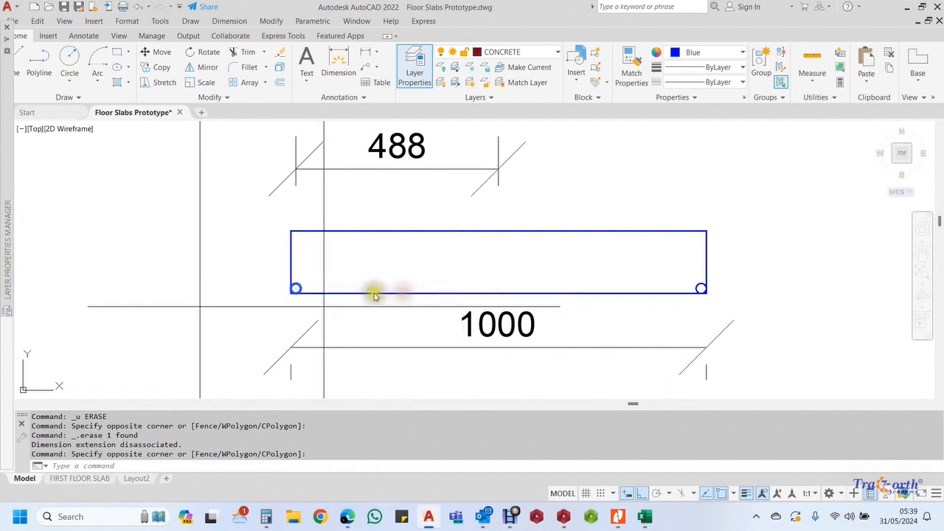
click(345, 262)
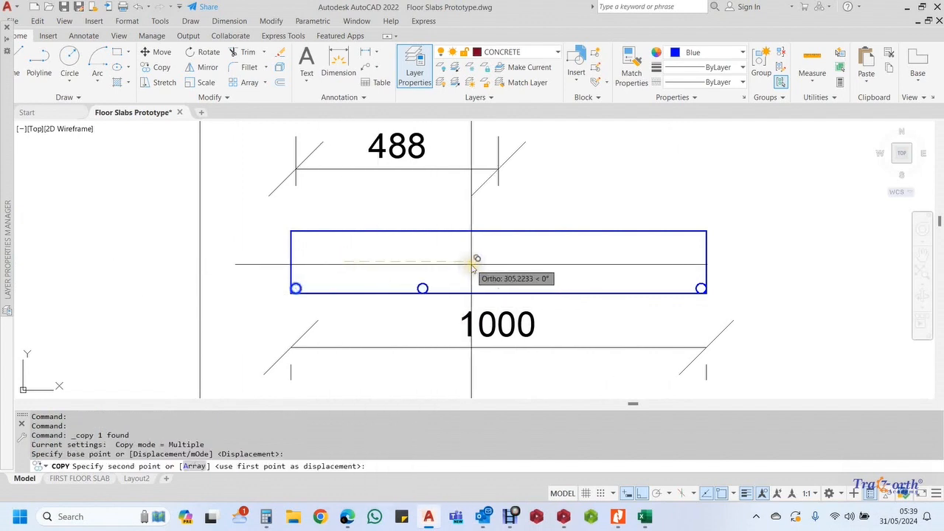
text(250)
key(Return)
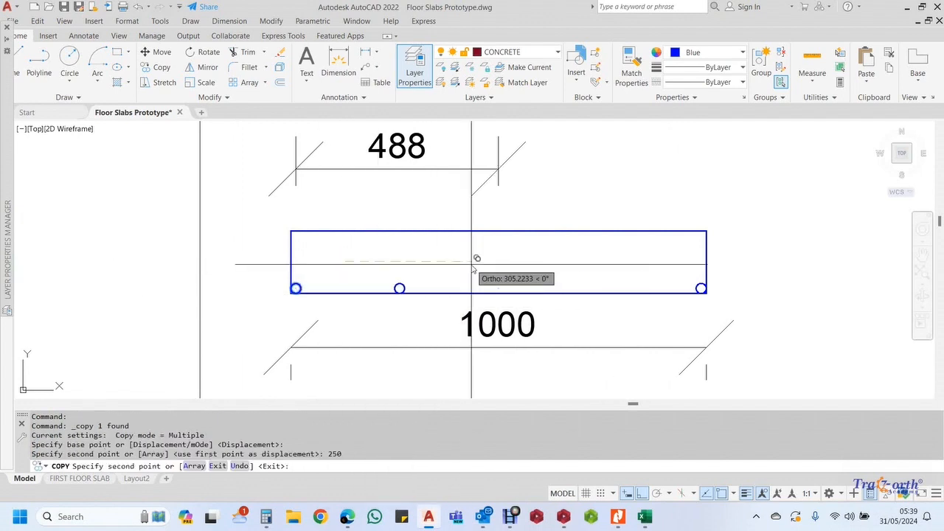
text(500)
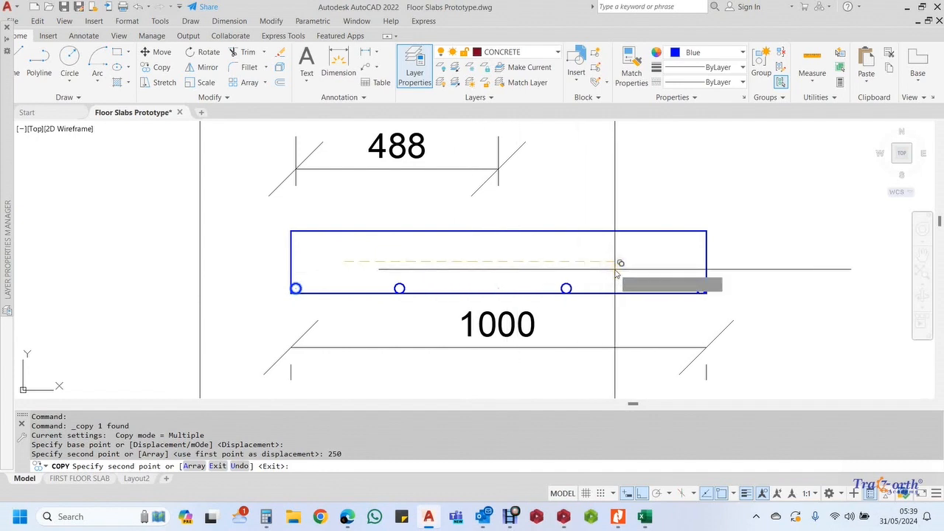
key(Return)
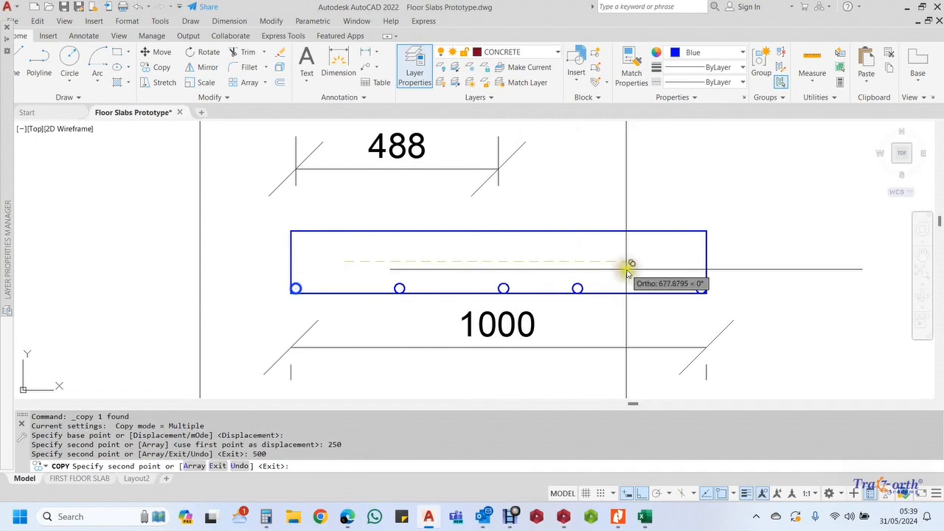
text(750)
key(Return)
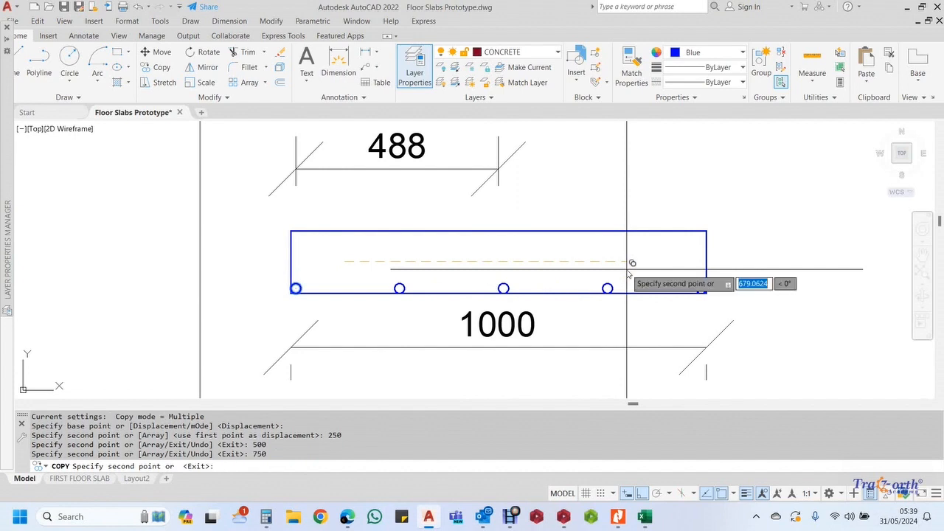
key(Return)
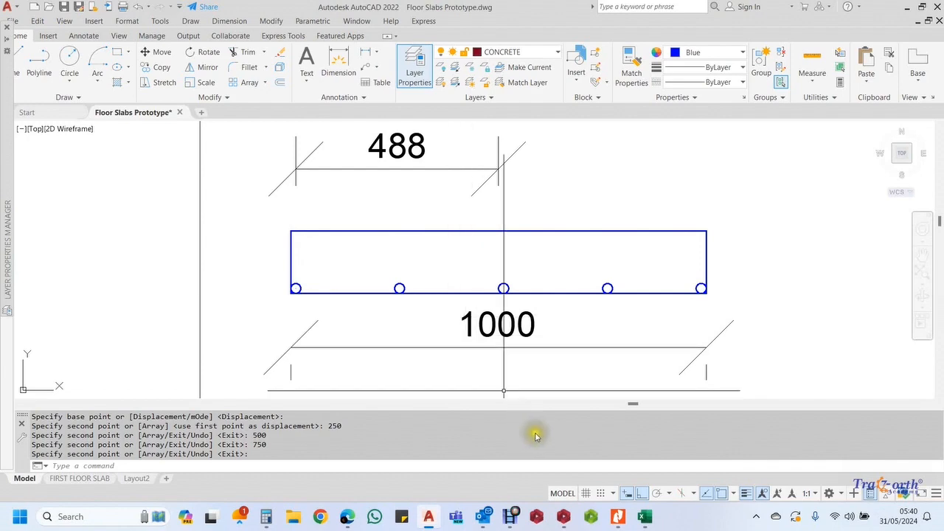
Switch to Excel and calculate the total area of five bars in AF3 with the formula +5*AF2, checking the bars in AutoCAD
click(645, 519)
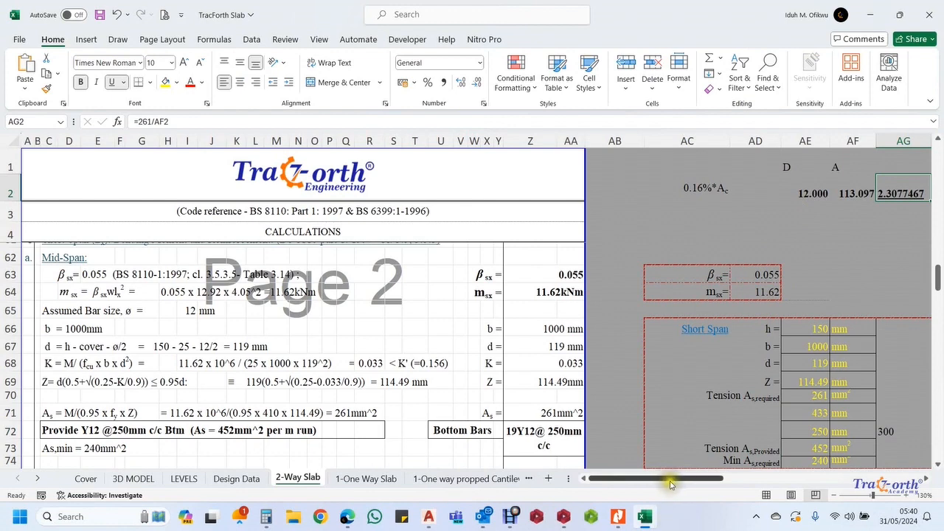
drag(668, 478, 719, 470)
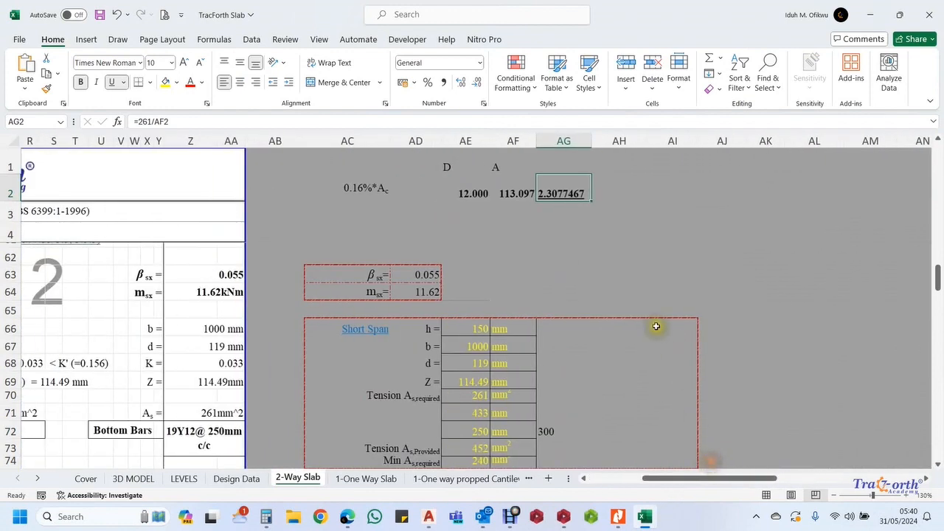
click(520, 212)
text(+4*)
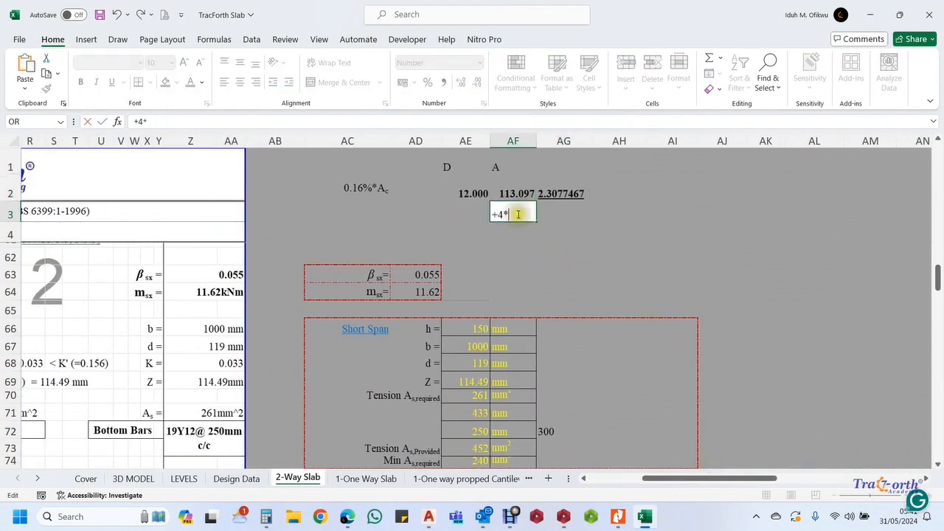
click(426, 518)
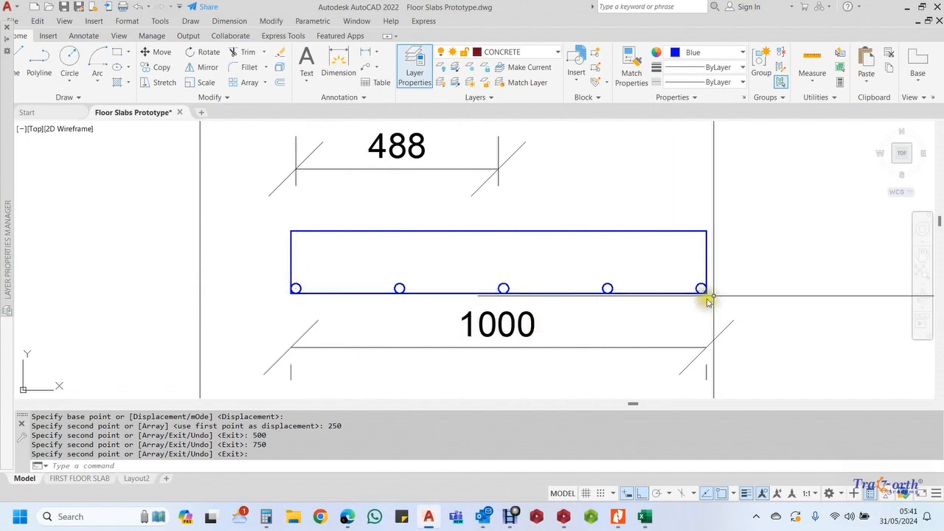
click(648, 518)
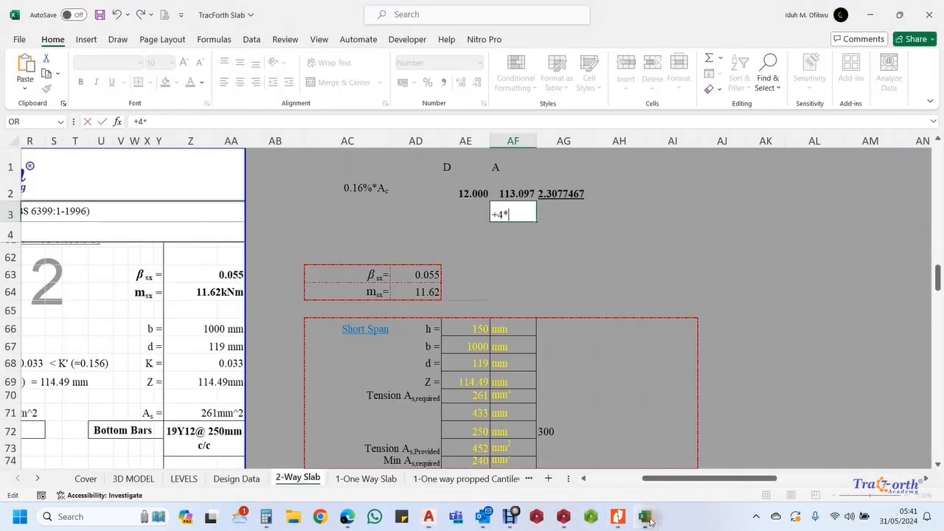
click(503, 215)
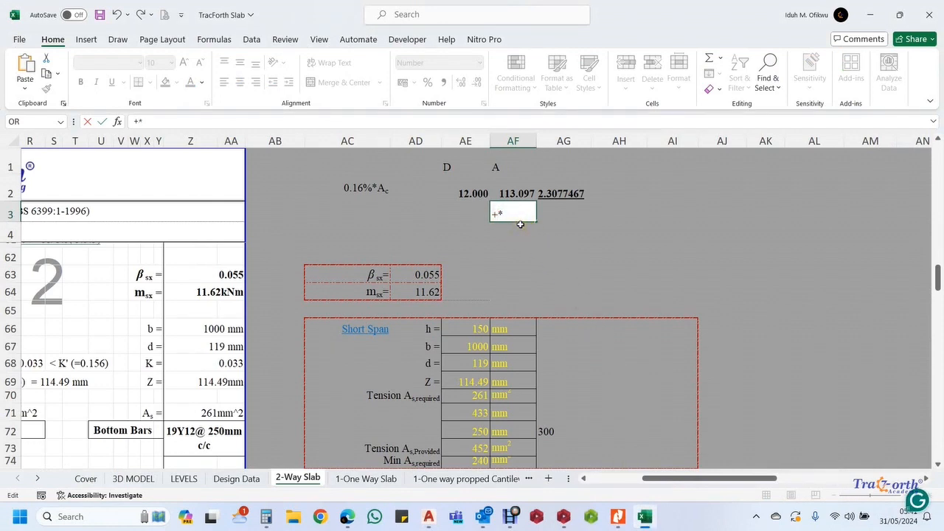
click(521, 219)
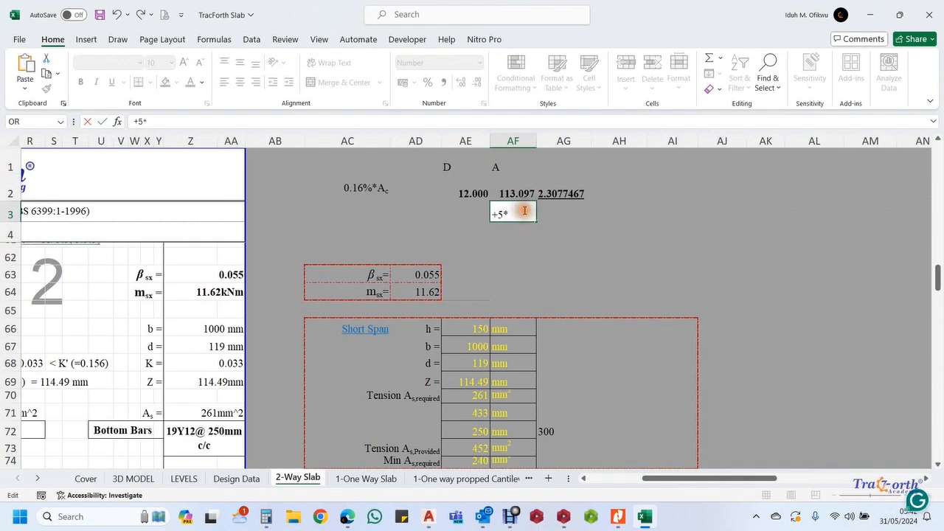
click(520, 192)
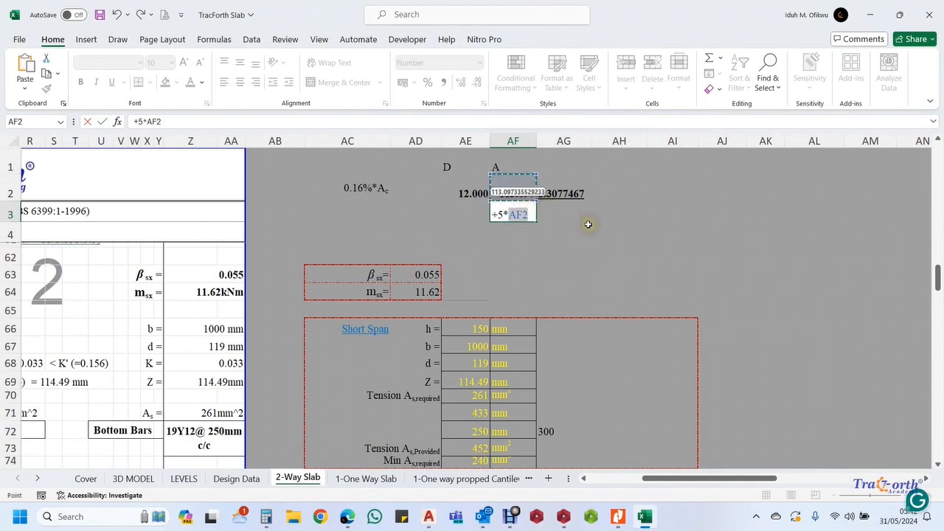
key(Return)
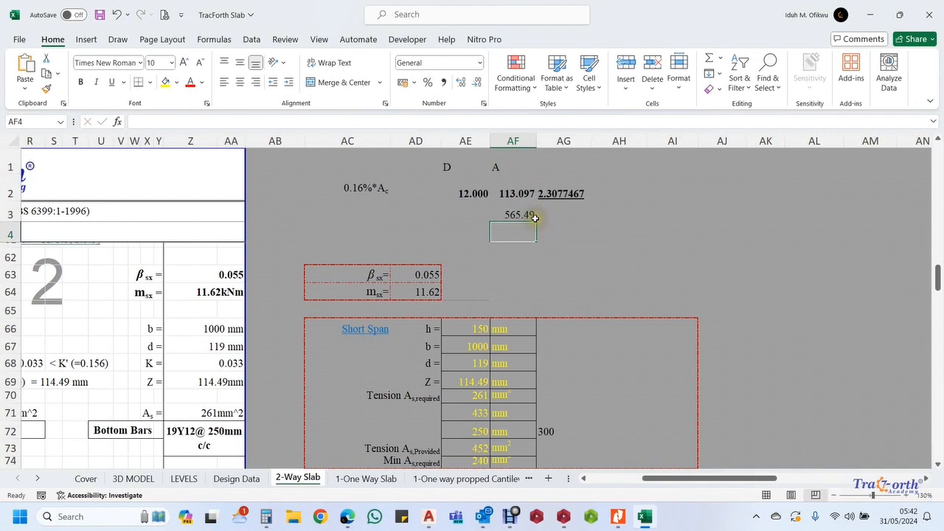
Change the bar count in the AF3 formula to 4 so it reads =4*AF2
double_click(528, 215)
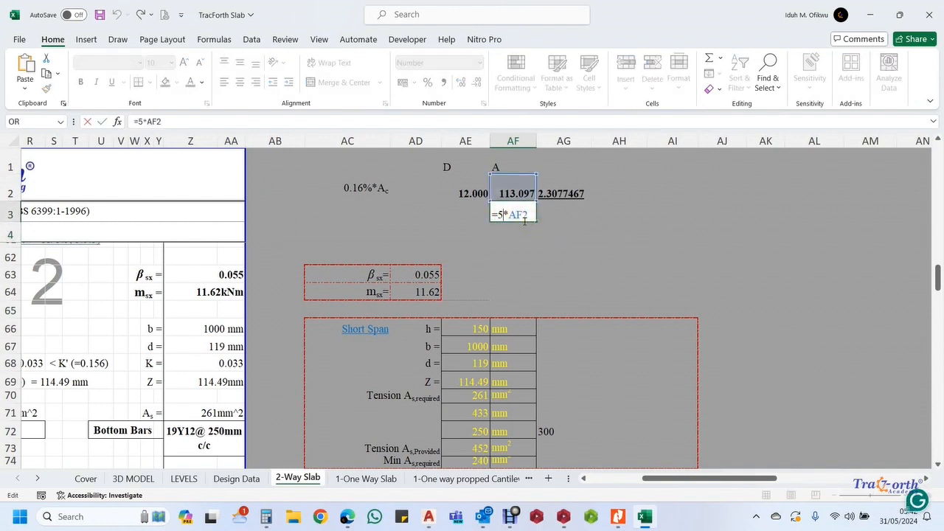
key(BackSpace)
text(4)
key(Return)
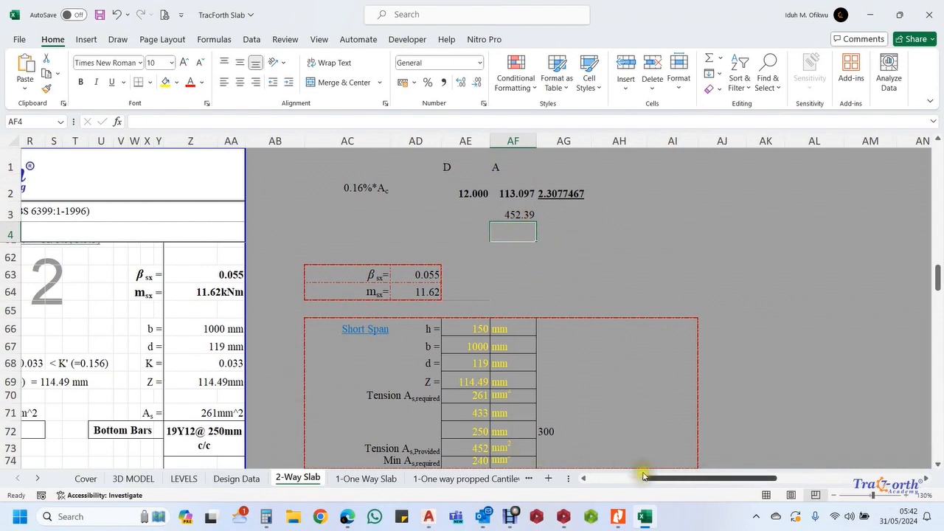
Compare the bar area with the row 72 bottom bar provision, and select the right end bar circle in AutoCAD
drag(664, 478, 569, 485)
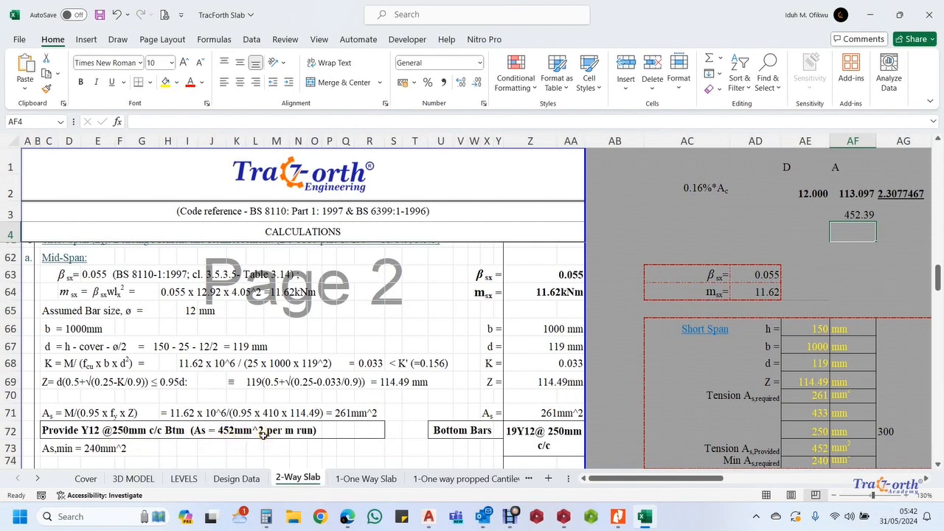
click(431, 515)
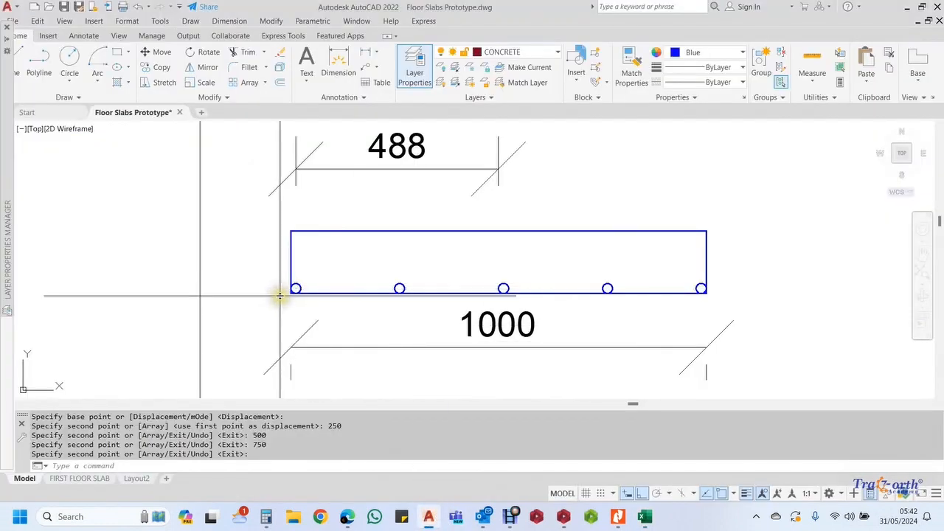
click(682, 264)
click(728, 310)
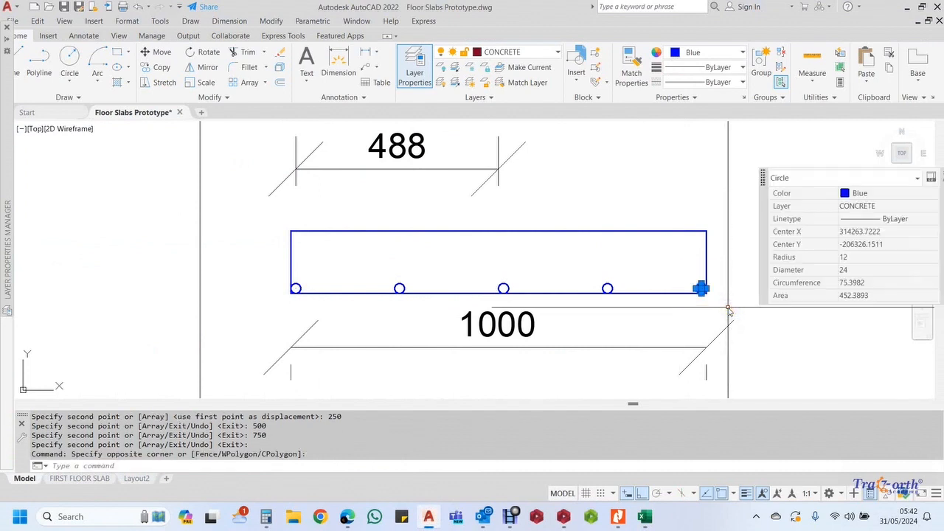
Switch to Excel and review the short-span continuous edge moment and reinforcement calculation in rows 75 to 86
click(646, 517)
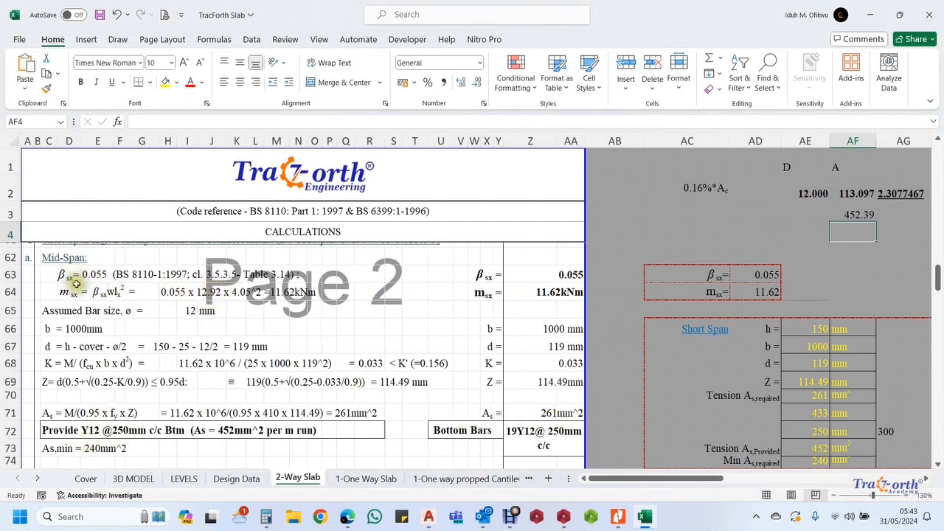
scroll(75, 284, down, 3)
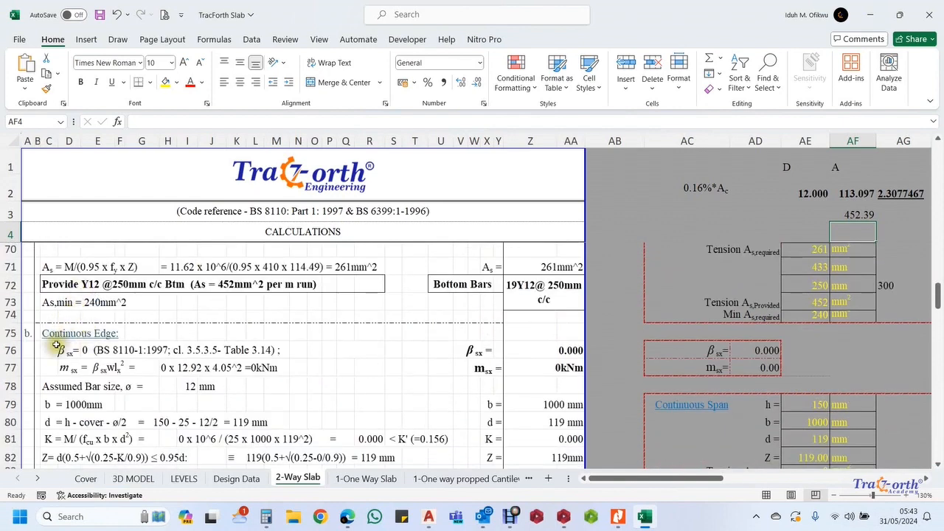
scroll(57, 347, down, 1)
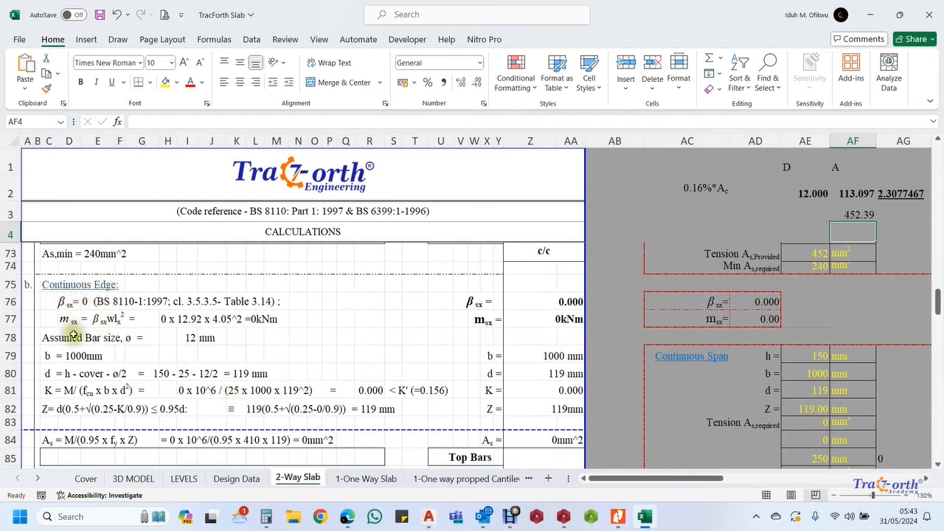
scroll(74, 332, down, 2)
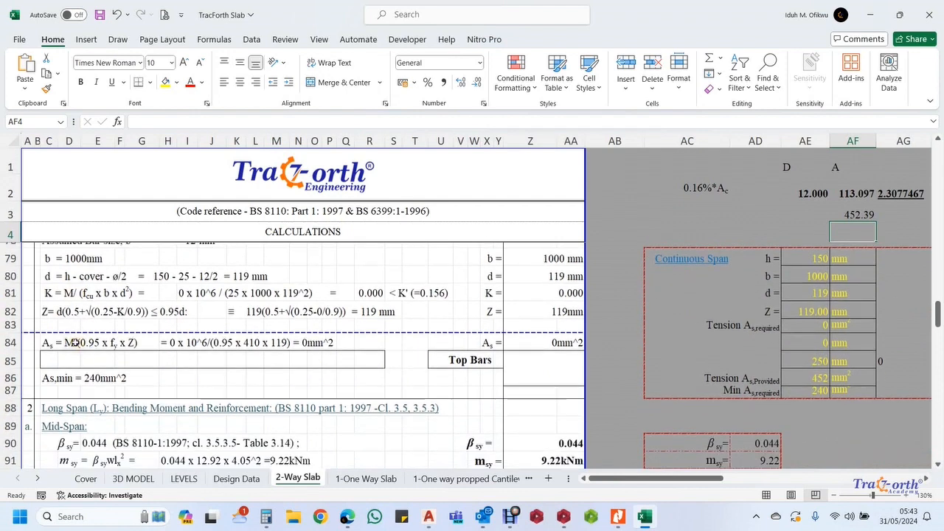
scroll(74, 343, up, 1)
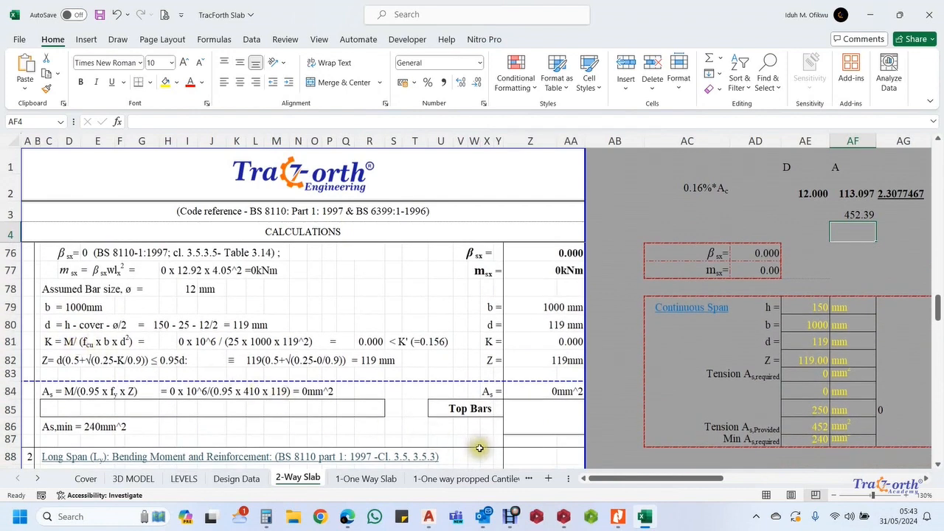
Switch to AutoCAD and examine the edges and spans of the slab panel between gridlines D and E
click(622, 520)
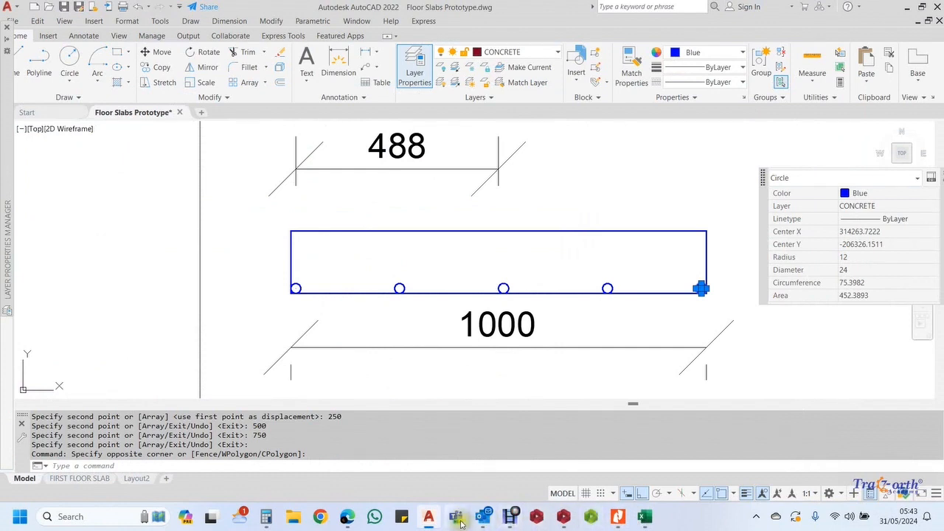
scroll(331, 293, down, 5)
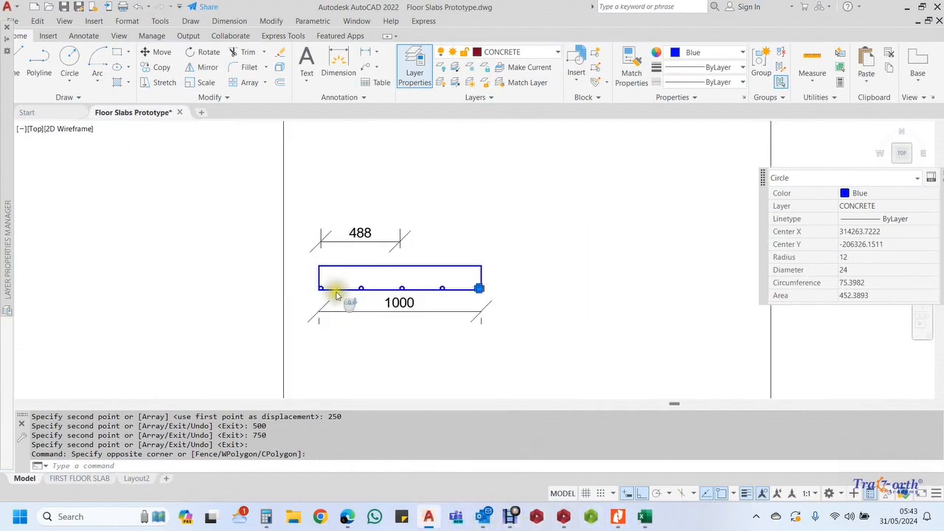
scroll(332, 330, down, 4)
scroll(305, 243, up, 6)
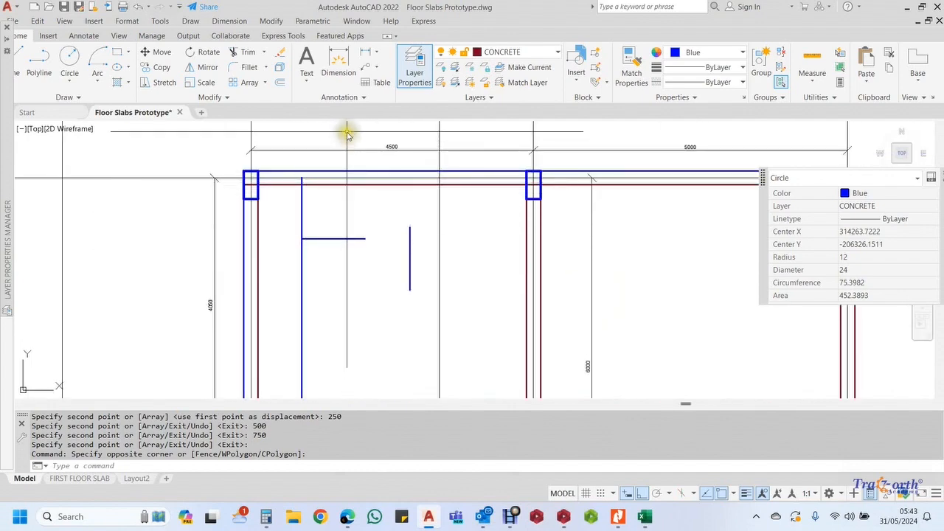
scroll(348, 179, down, 4)
scroll(354, 157, up, 4)
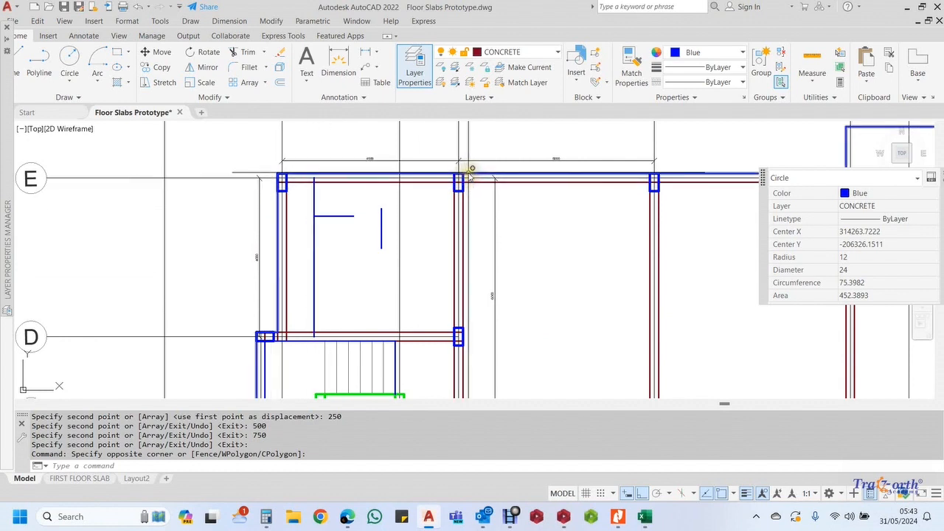
scroll(370, 146, up, 4)
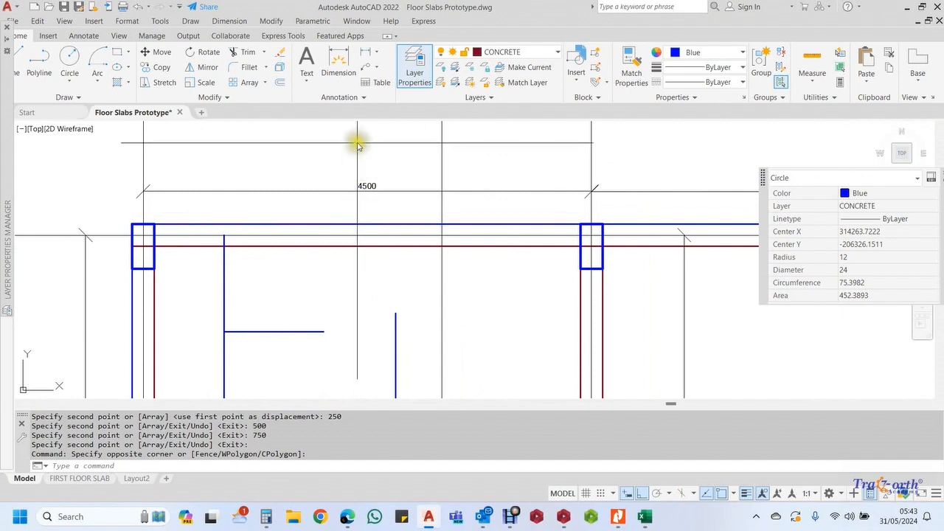
scroll(360, 146, down, 6)
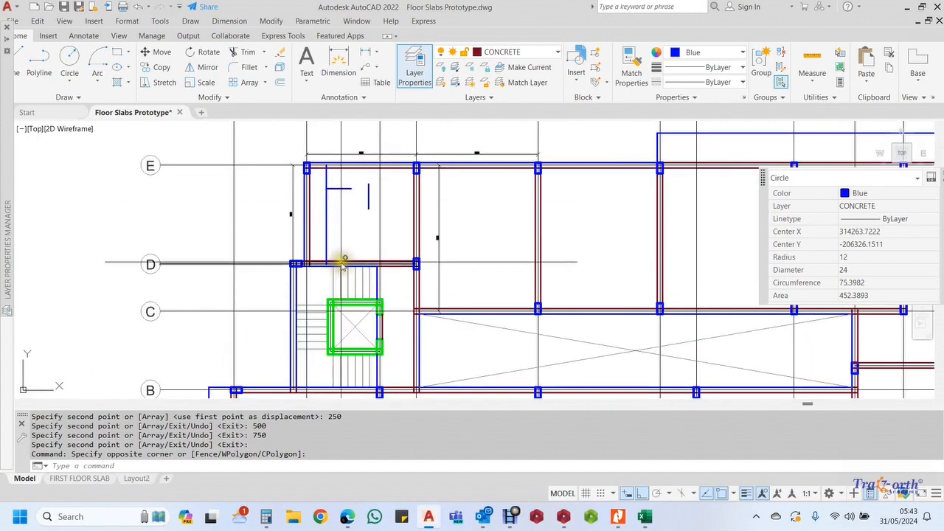
scroll(343, 264, up, 2)
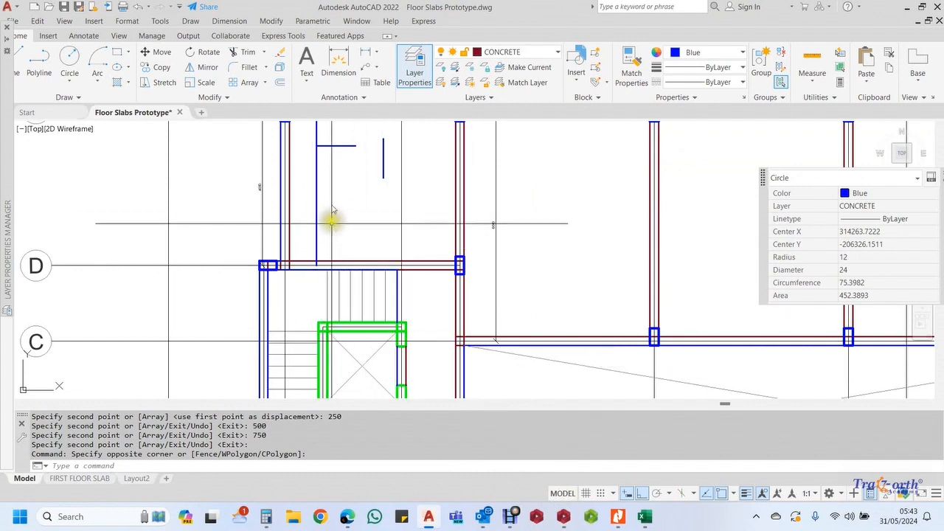
scroll(326, 183, up, 2)
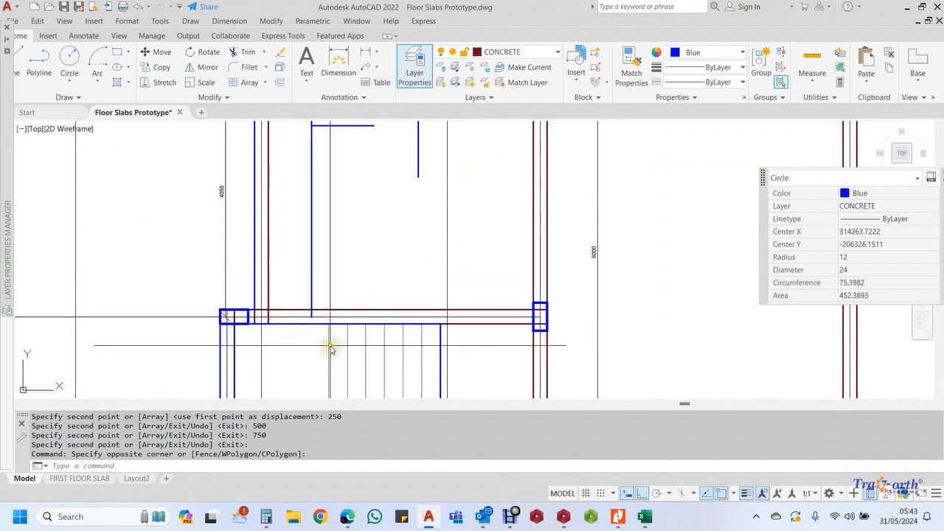
scroll(347, 310, down, 3)
scroll(341, 246, up, 5)
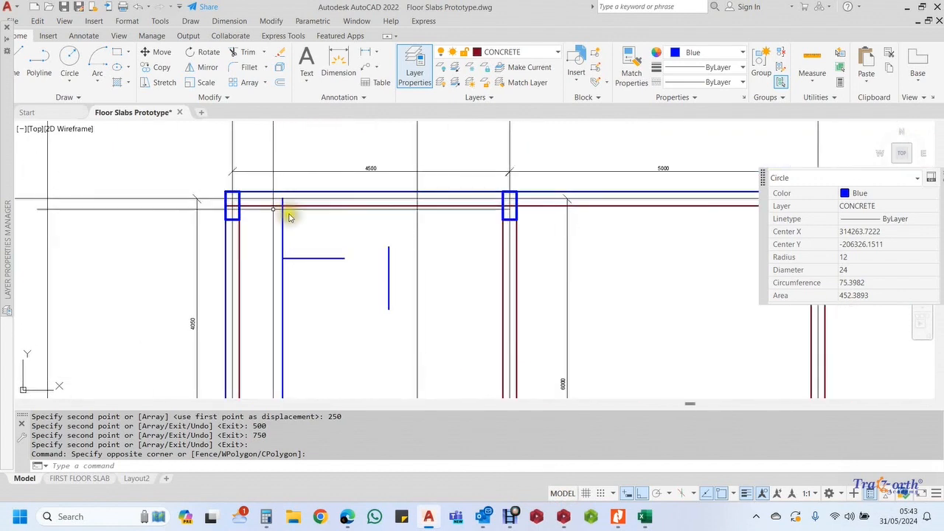
Switch to Excel and read the short-span continuous edge design, followed by the long-span mid-span and continuous edge reinforcement design
click(653, 516)
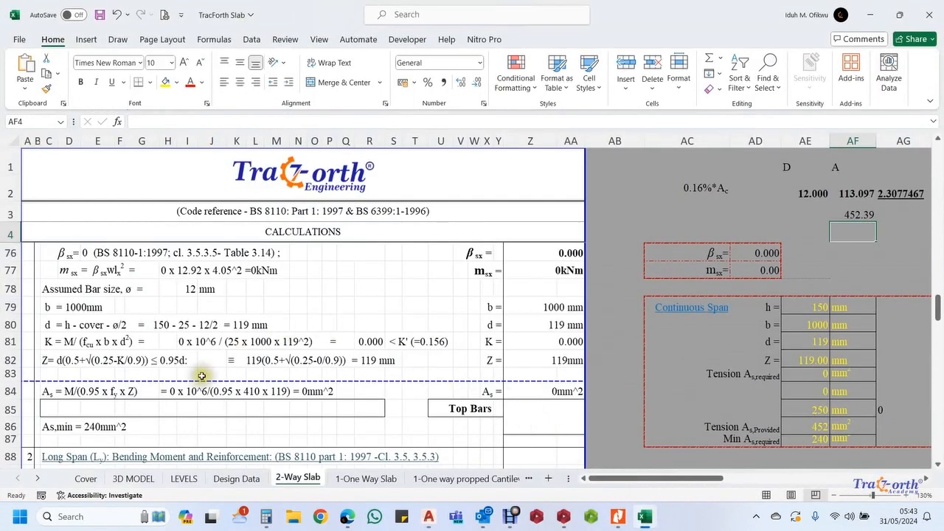
scroll(200, 378, down, 1)
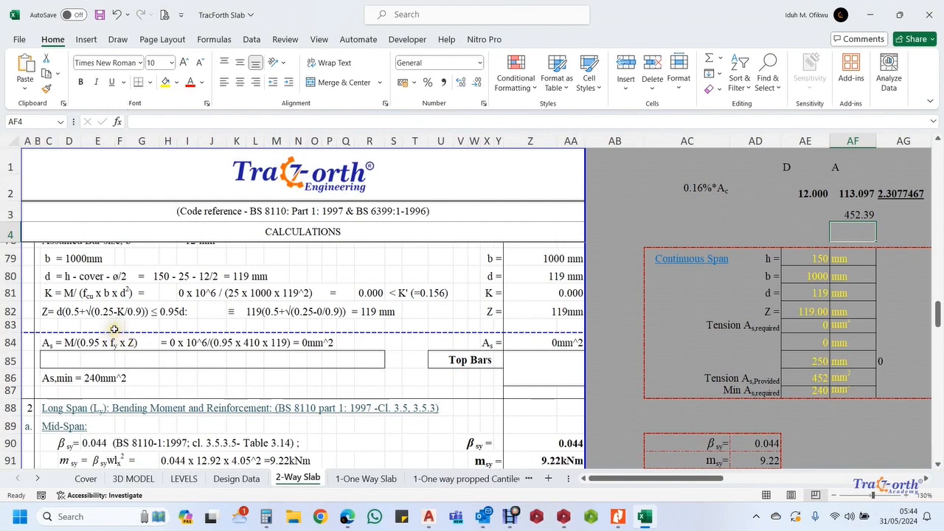
scroll(107, 332, down, 1)
scroll(106, 315, up, 3)
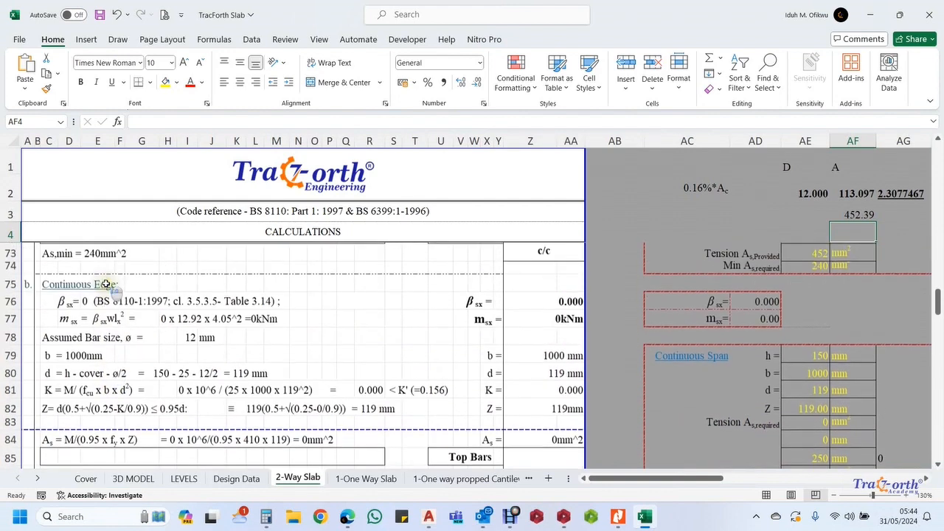
scroll(96, 311, down, 3)
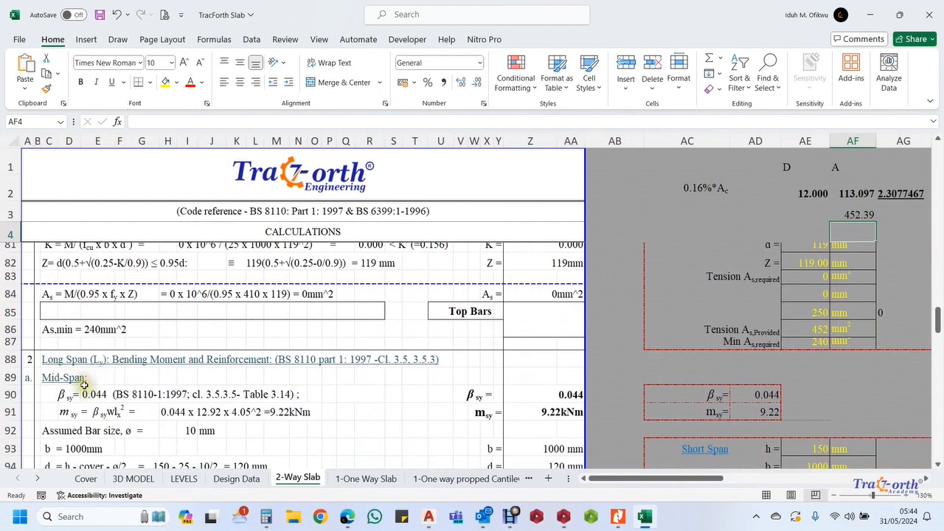
scroll(86, 402, down, 1)
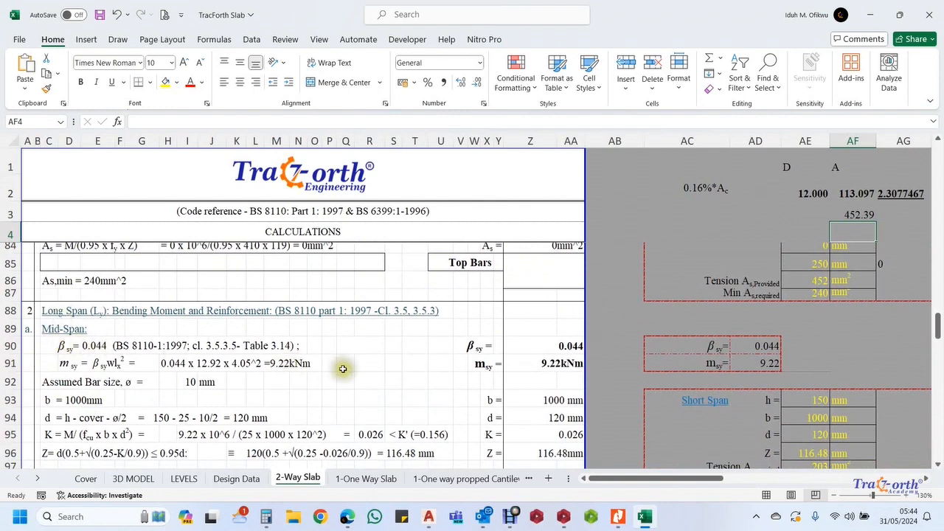
scroll(22, 400, down, 2)
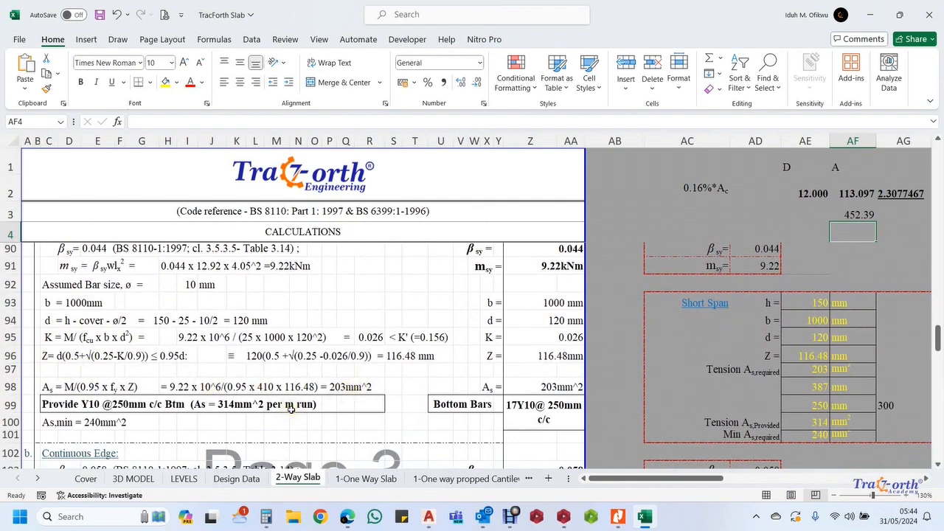
scroll(291, 409, down, 4)
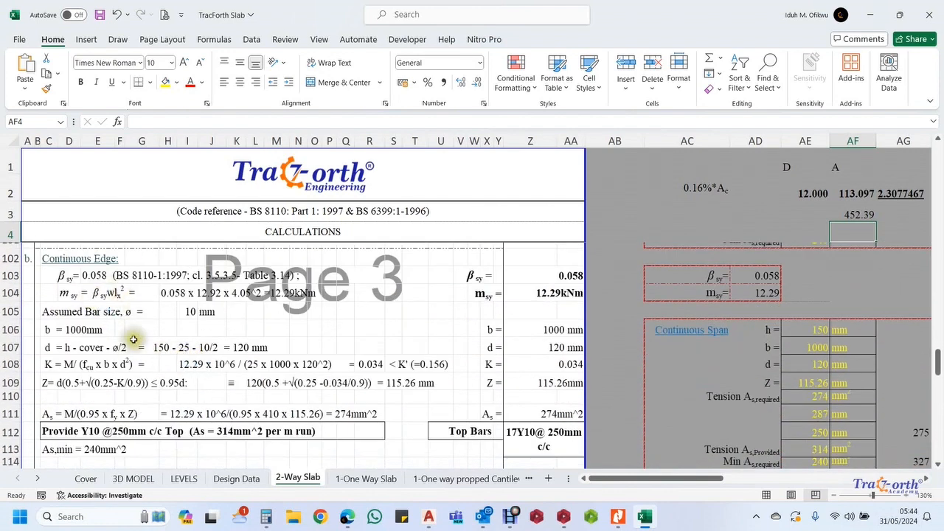
Examine the deflection check in rows 115 to 121, including service stress, modification factor, and allowable and actual span/depth ratios
scroll(134, 339, down, 4)
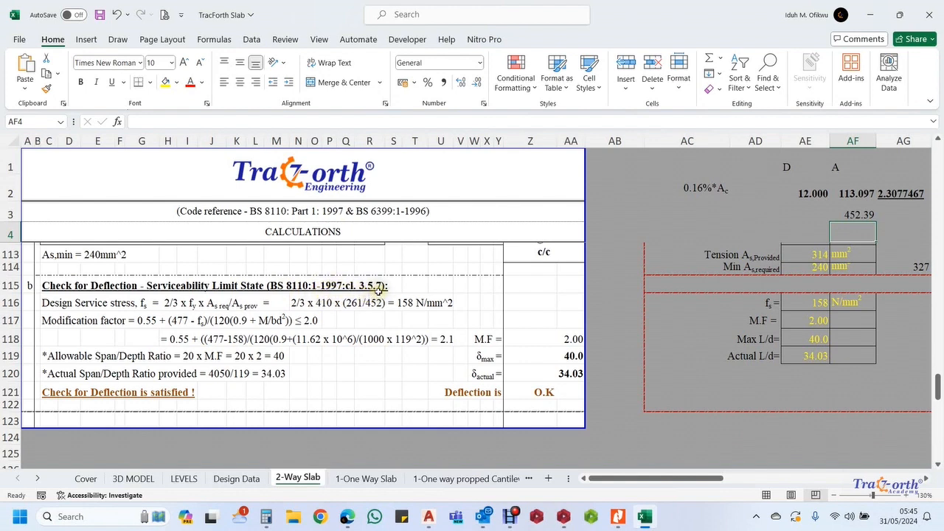
click(50, 303)
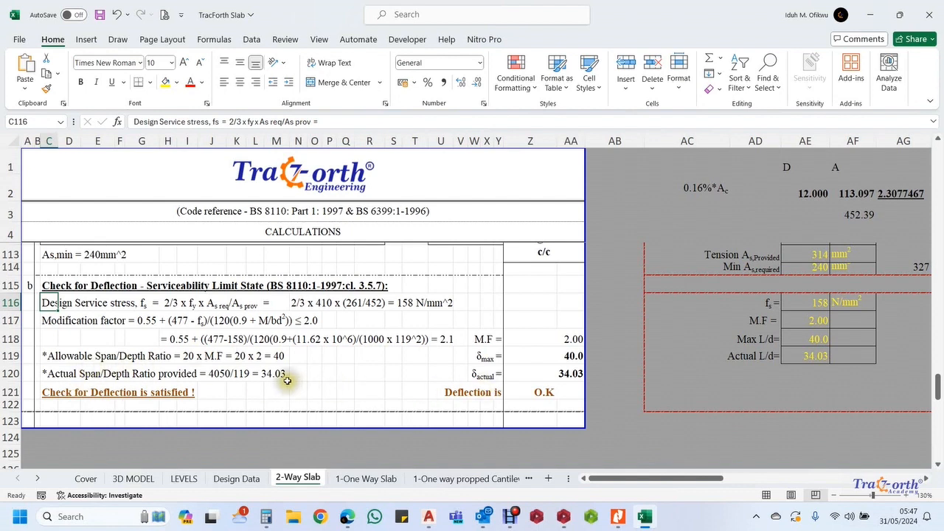
click(567, 358)
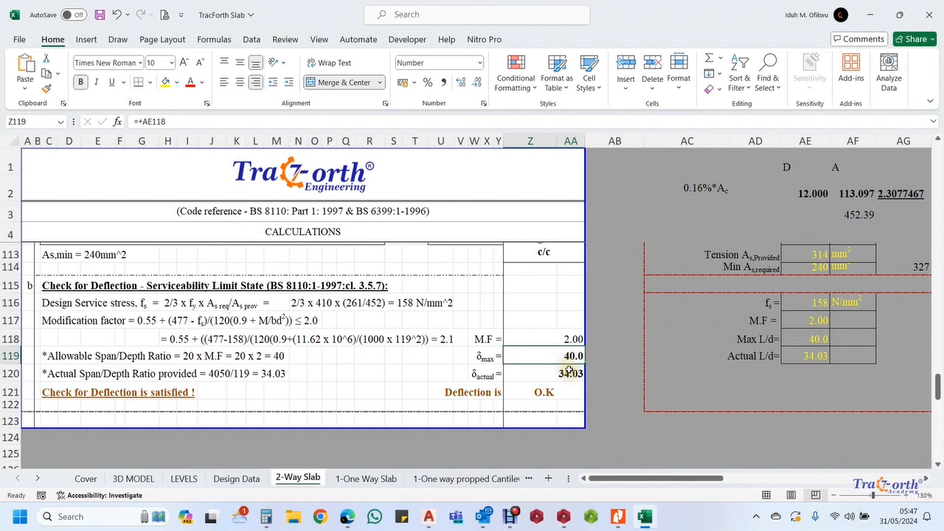
click(51, 373)
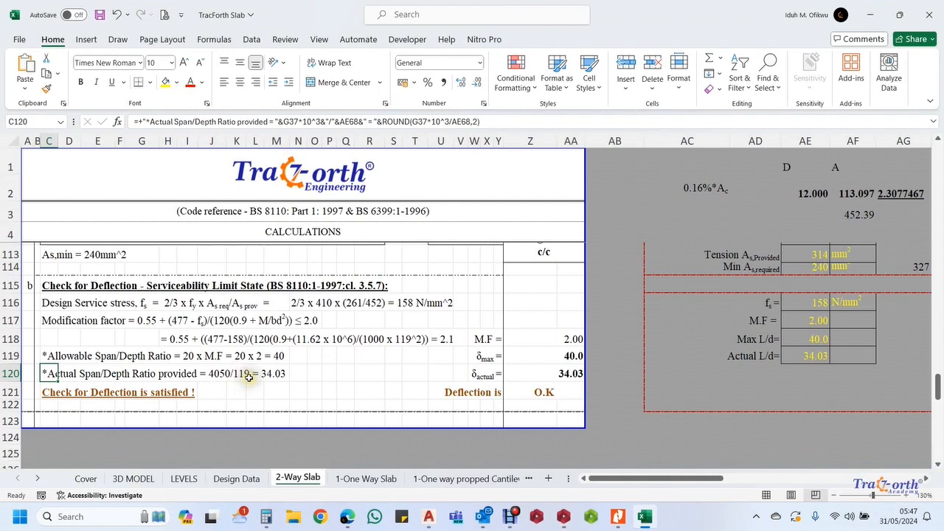
Trace the effective depth used in the actual span/depth ratio through the span calculations and return to the deflection check result
scroll(249, 376, up, 7)
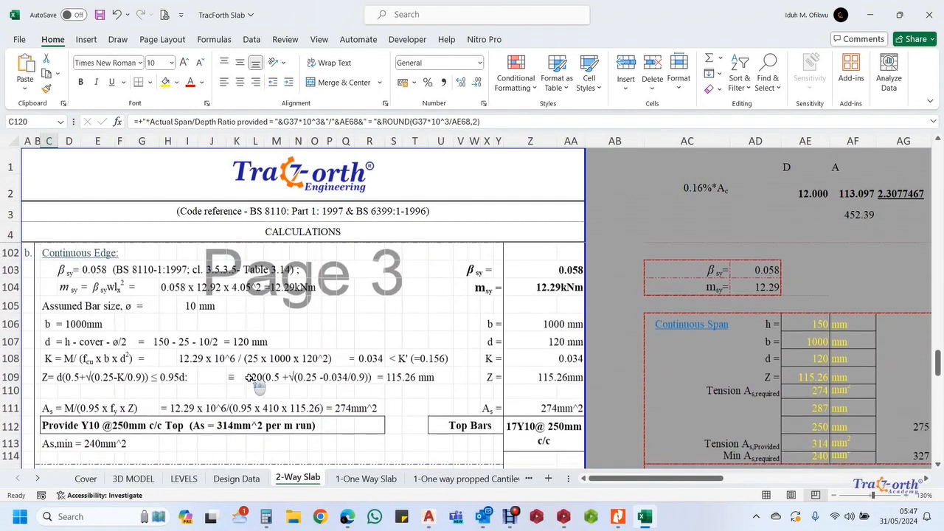
scroll(254, 369, down, 1)
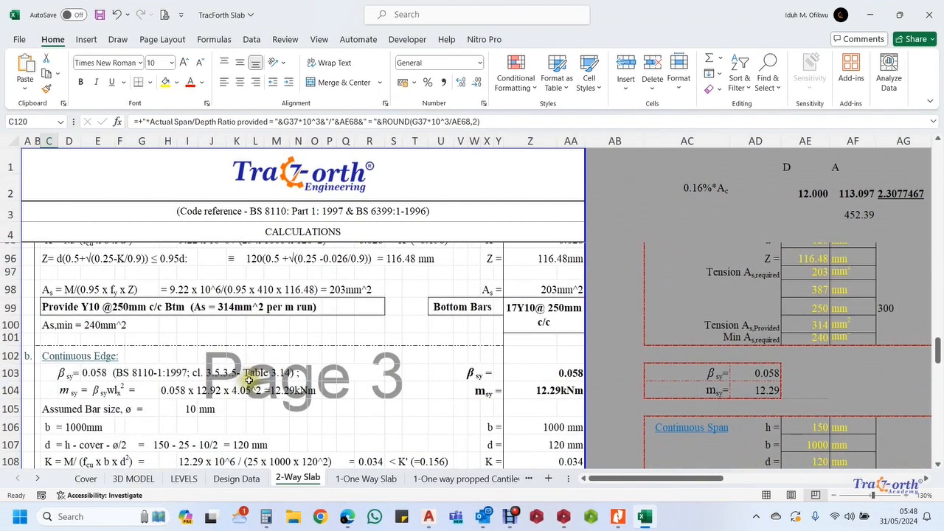
scroll(247, 388, down, 5)
scroll(237, 381, up, 6)
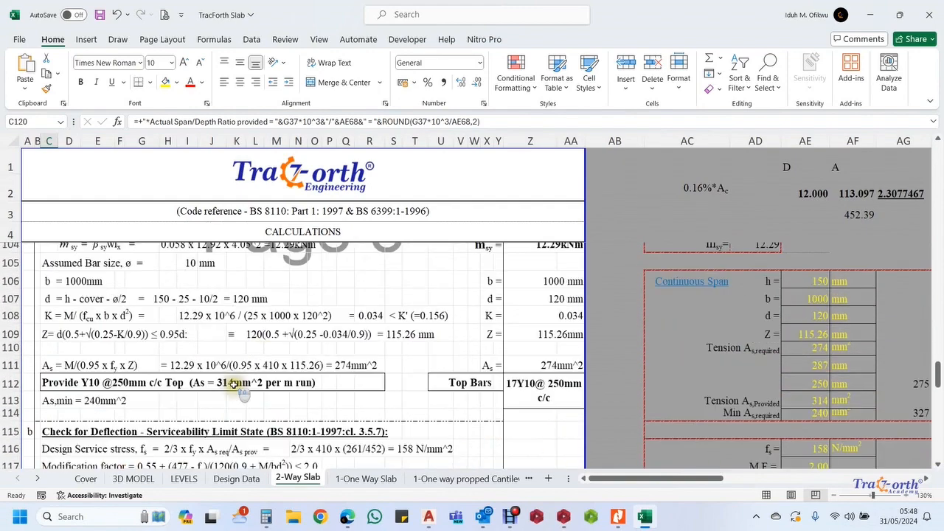
scroll(237, 379, up, 2)
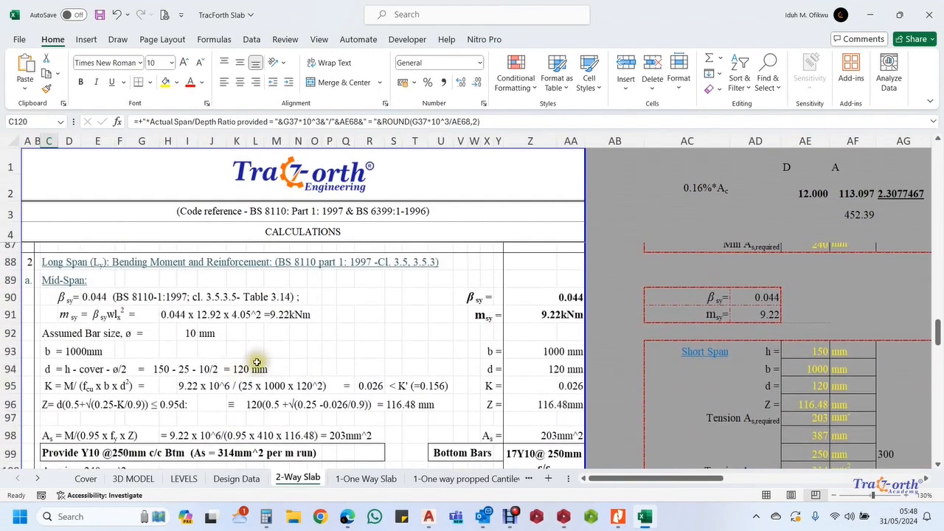
scroll(247, 357, up, 8)
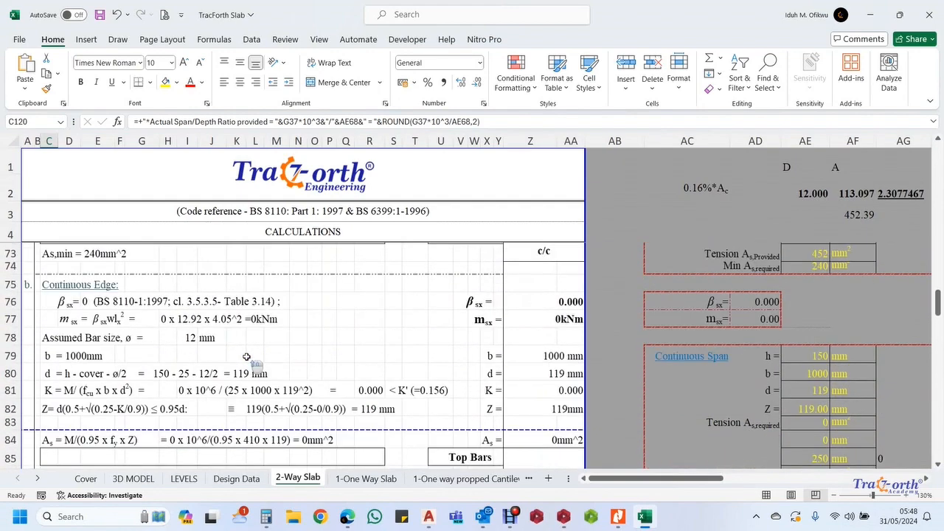
scroll(248, 354, up, 1)
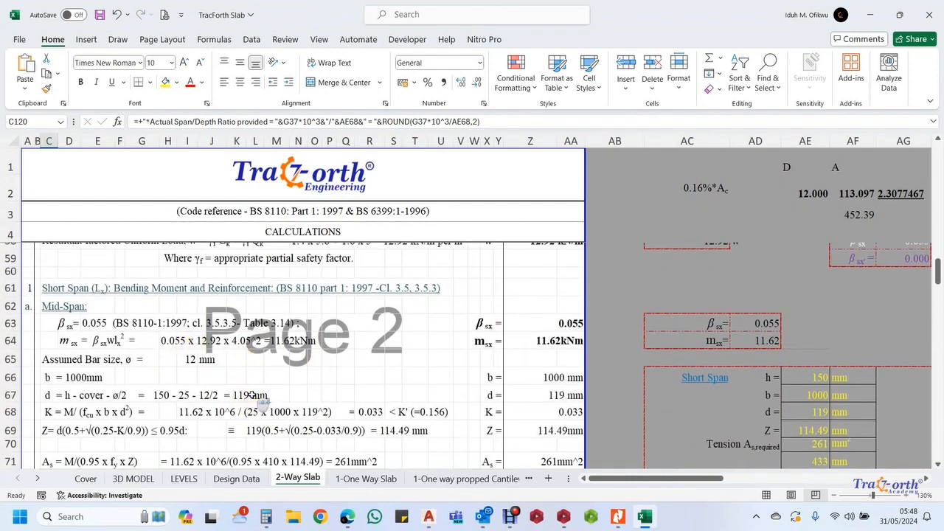
scroll(251, 396, down, 14)
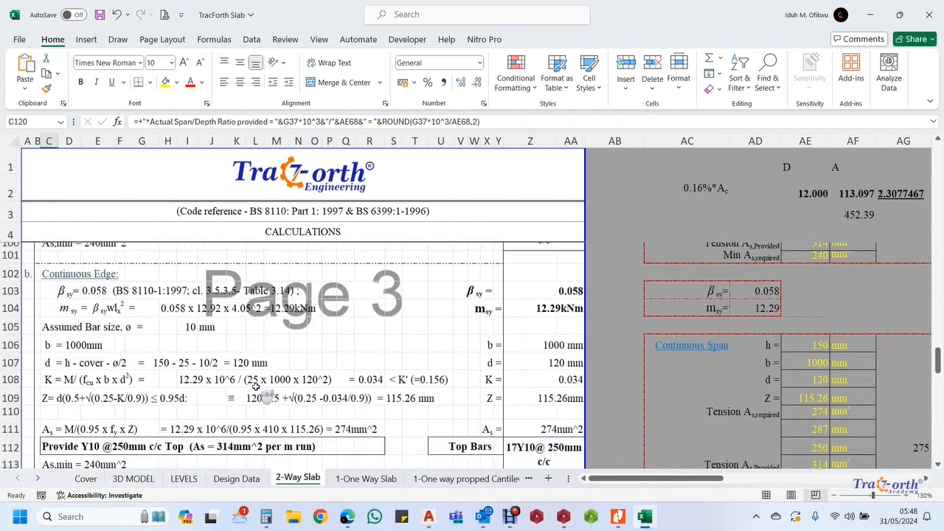
scroll(254, 385, down, 7)
scroll(262, 390, up, 4)
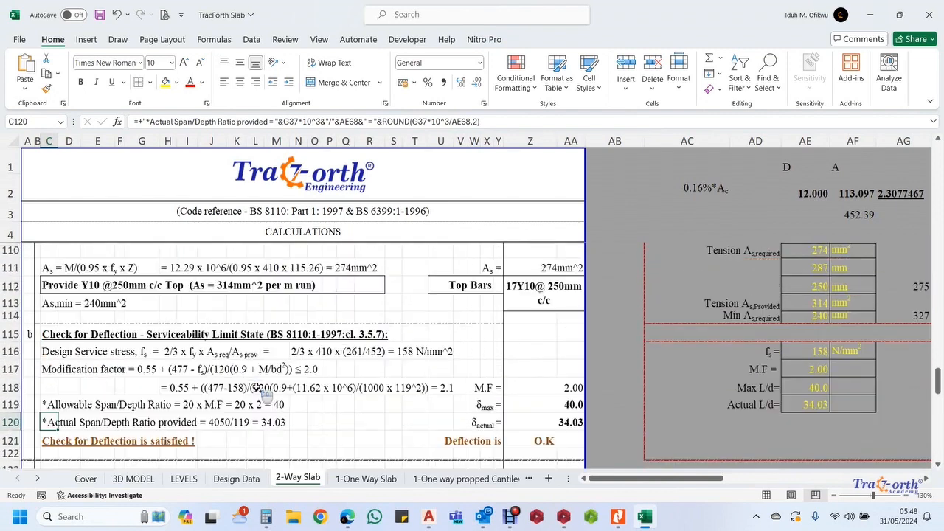
scroll(247, 385, down, 1)
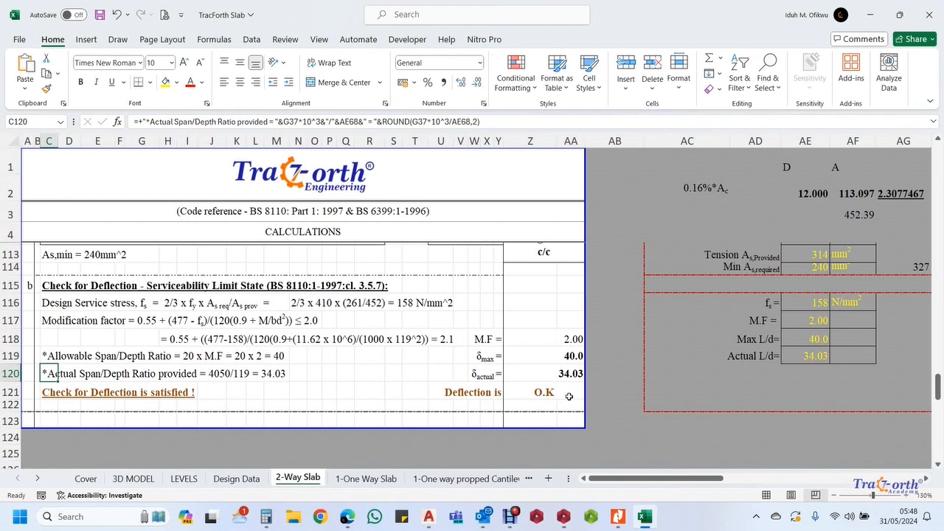
Switch to AutoCAD and examine the corner slab panel between gridlines D and E and gridlines 2 and 4, including its span lines
click(430, 514)
scroll(300, 305, down, 4)
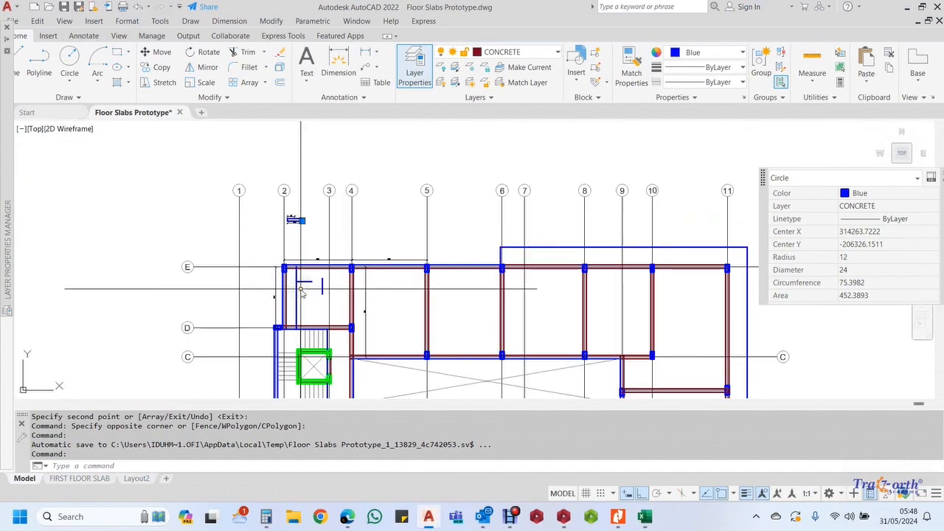
scroll(291, 250, up, 3)
scroll(280, 229, up, 4)
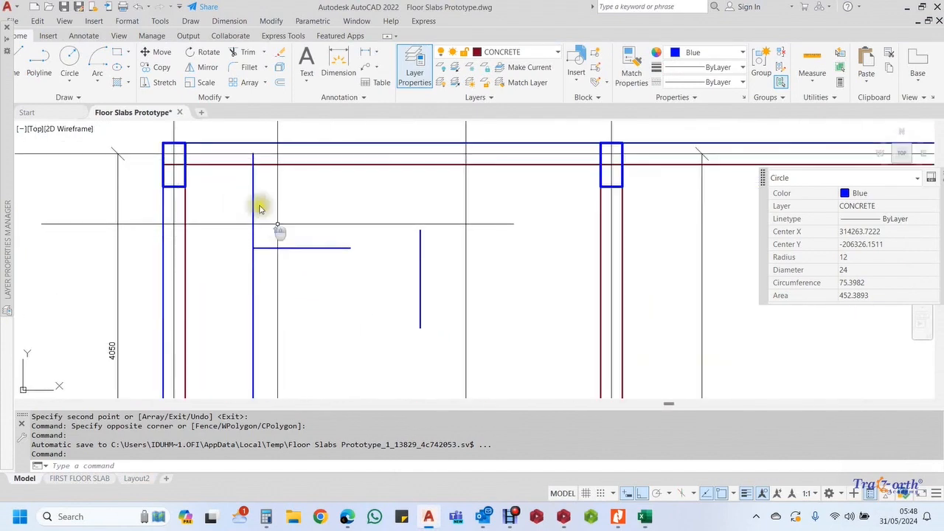
scroll(258, 209, down, 4)
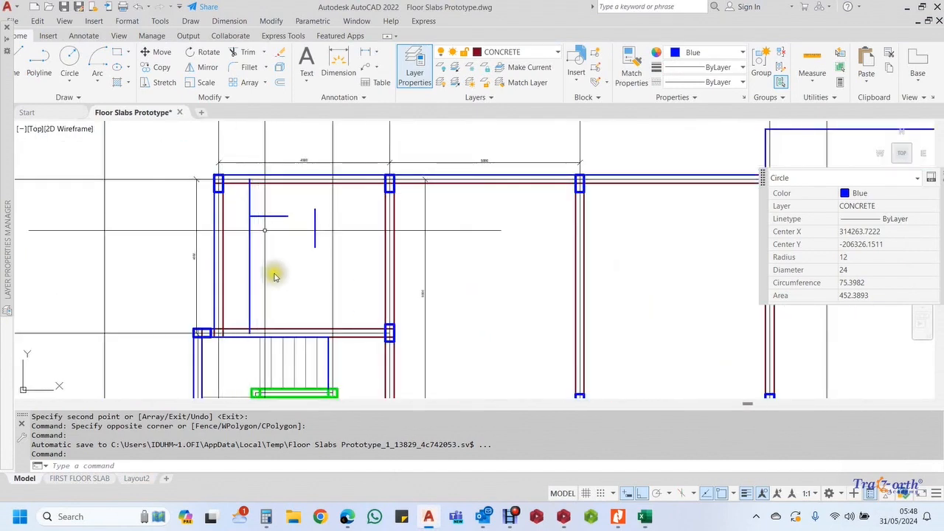
scroll(297, 260, up, 4)
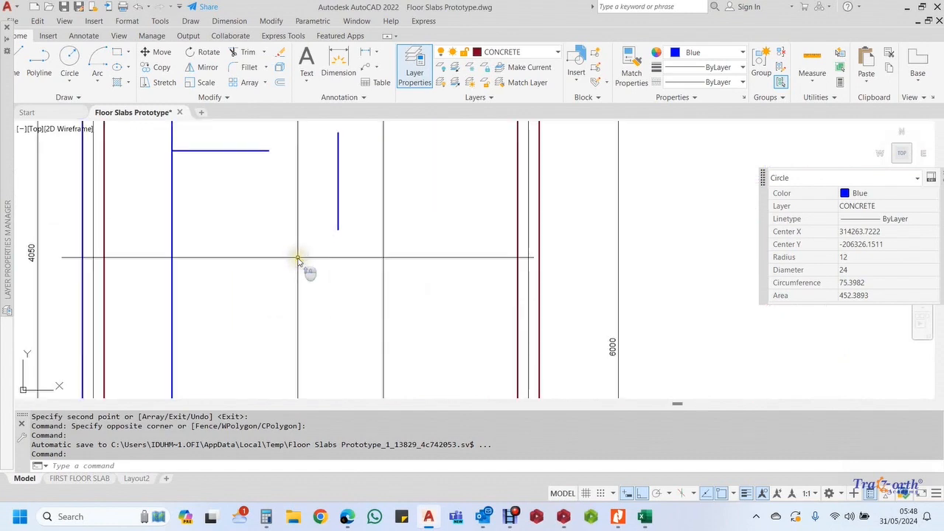
scroll(298, 260, down, 4)
scroll(305, 236, up, 3)
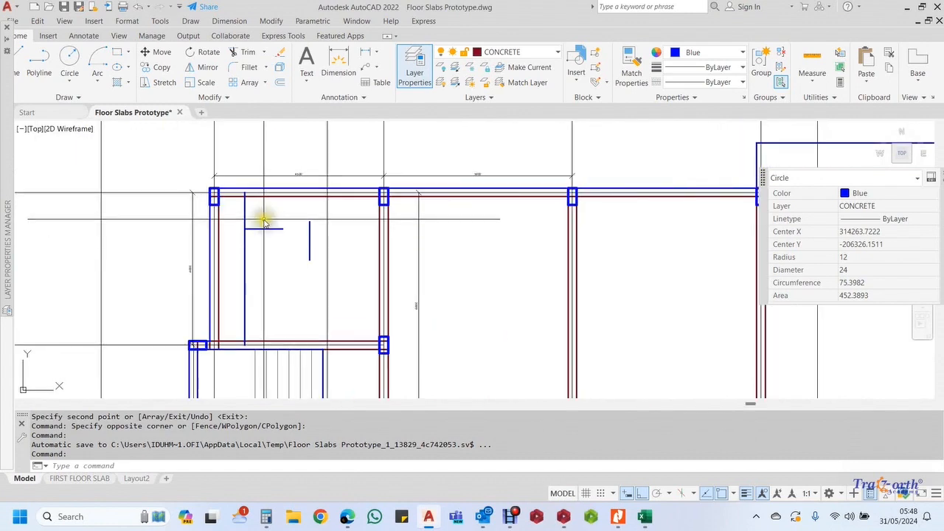
scroll(264, 221, up, 4)
scroll(295, 237, down, 2)
middle_drag(285, 276, 324, 242)
scroll(307, 207, up, 2)
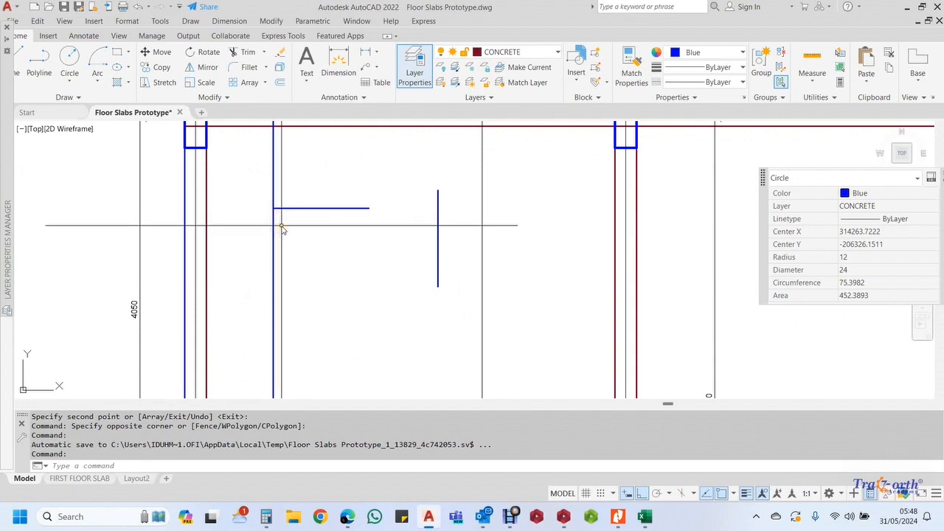
scroll(281, 229, down, 2)
scroll(288, 238, up, 2)
scroll(392, 248, down, 4)
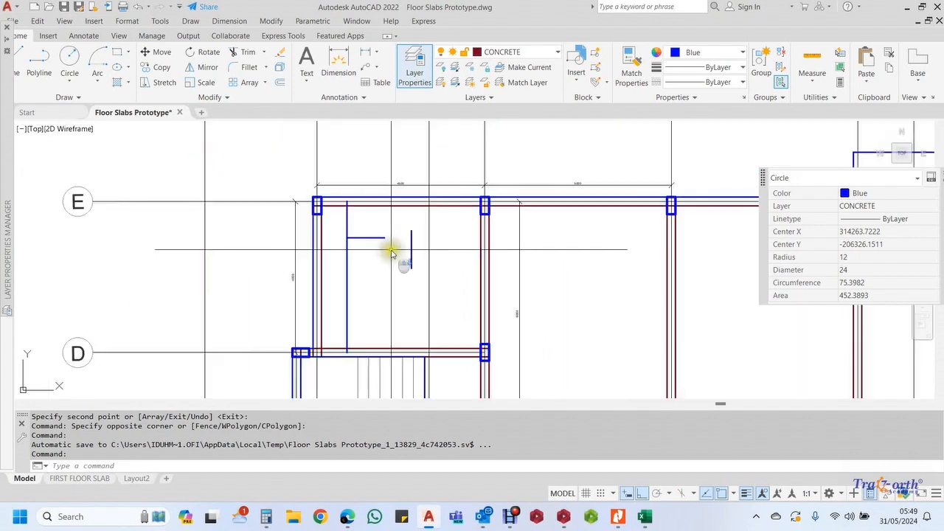
scroll(405, 243, up, 2)
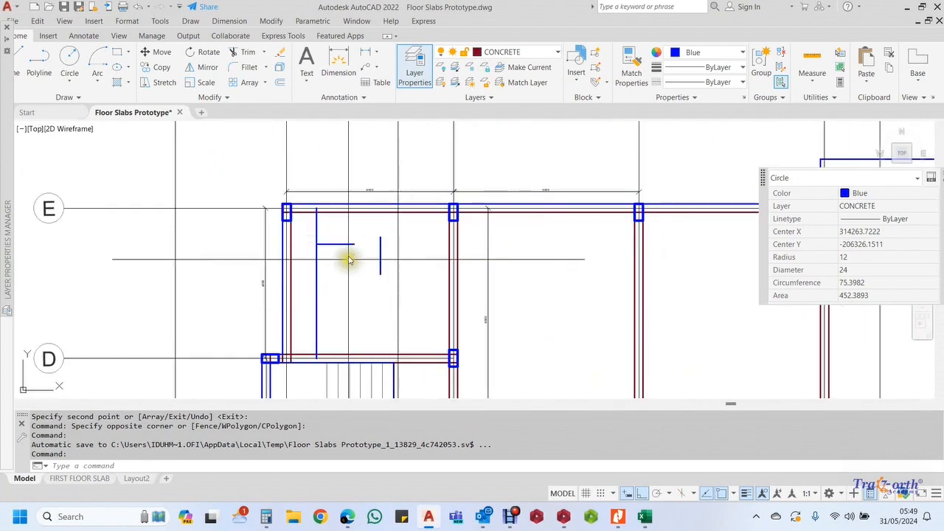
mouse_move(352, 259)
middle_down()
mouse_move(356, 234)
mouse_move(328, 213)
middle_up()
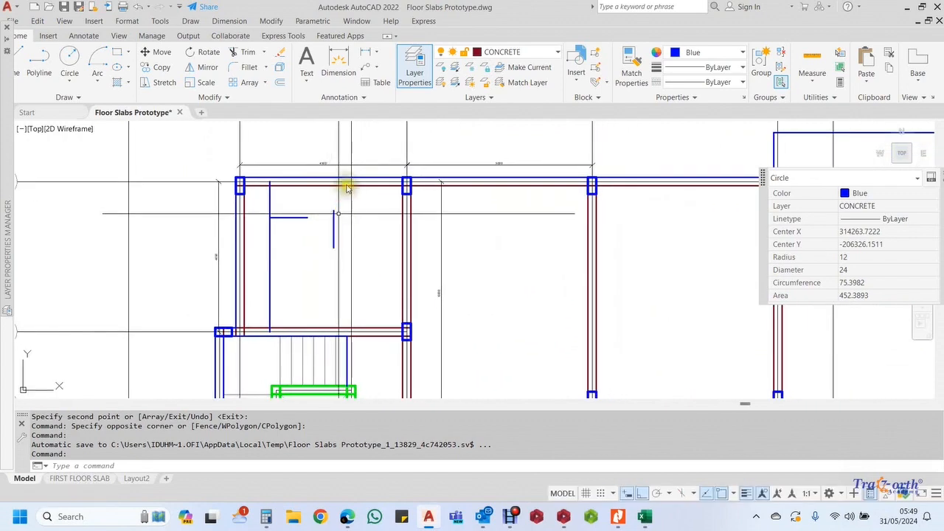
scroll(267, 185, up, 4)
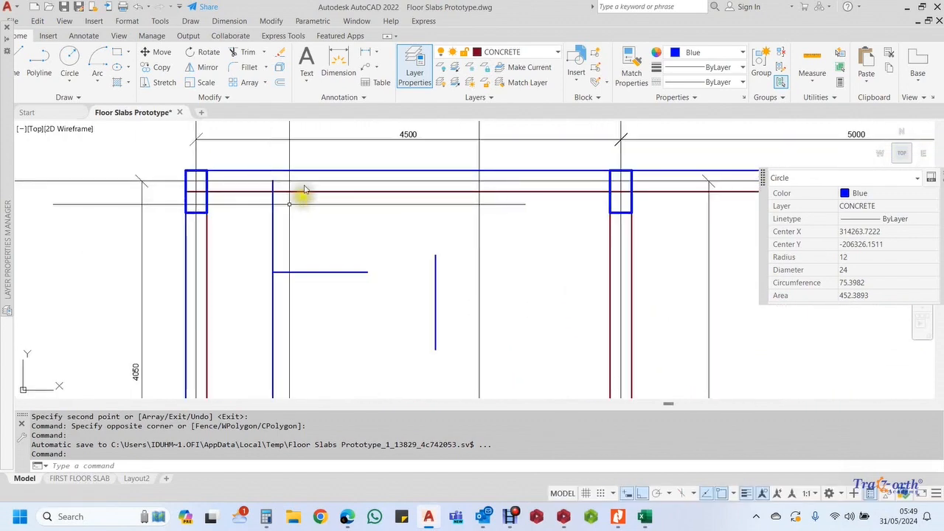
scroll(280, 199, down, 2)
mouse_move(295, 274)
middle_down()
mouse_move(274, 245)
mouse_move(301, 248)
mouse_move(298, 238)
middle_up()
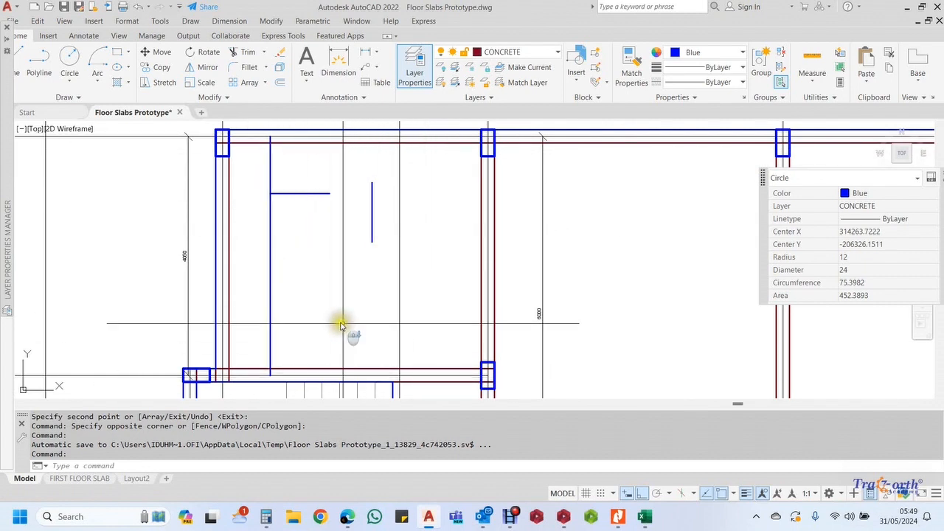
Examine the adjoining slab panels between gridlines C and E, from gridline 4 across to gridline 11
scroll(365, 316, down, 3)
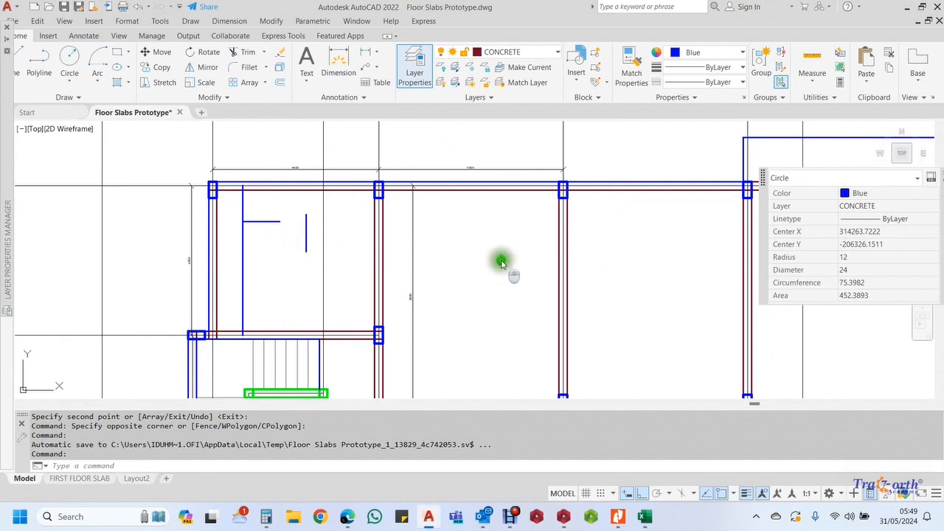
middle_drag(501, 261, 337, 257)
scroll(328, 249, down, 3)
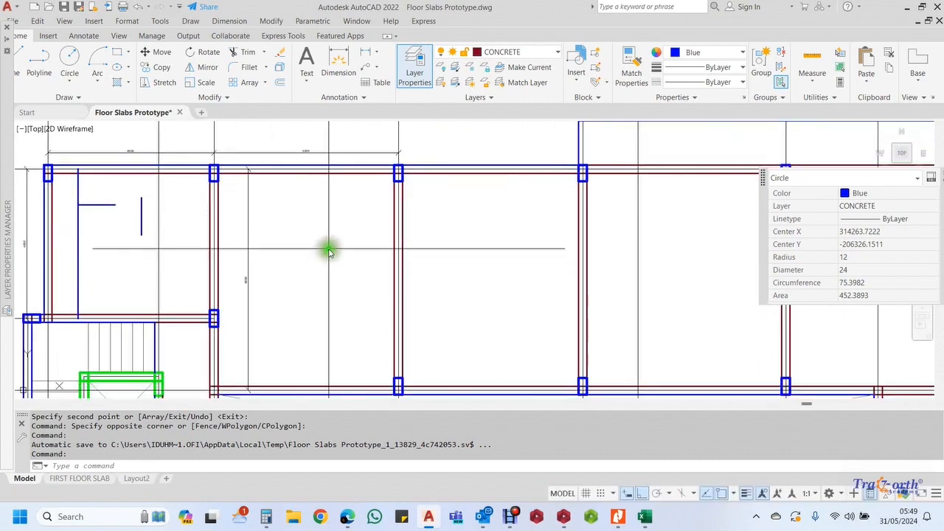
scroll(299, 248, up, 2)
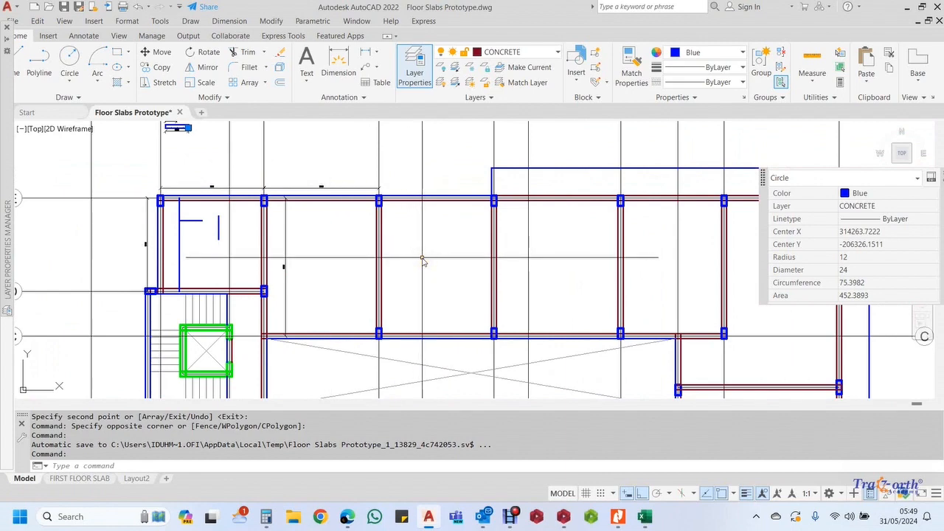
middle_drag(423, 261, 337, 248)
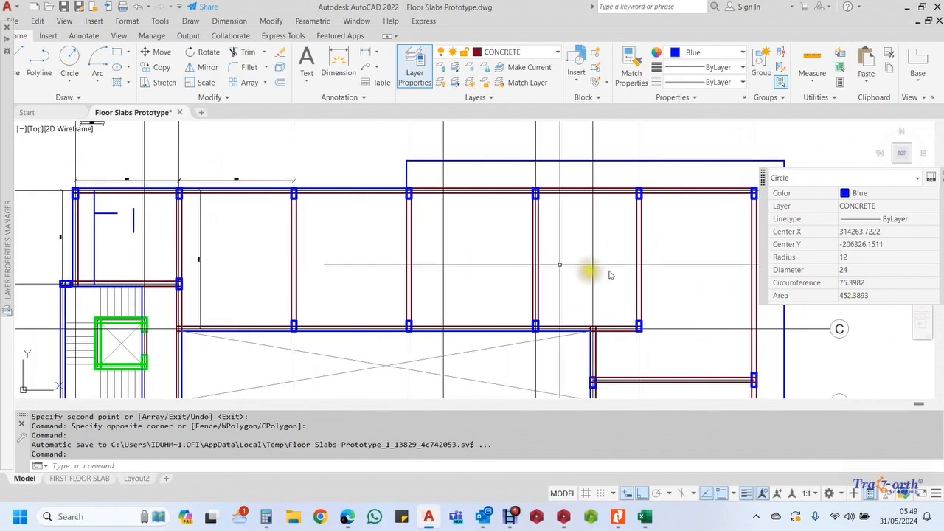
middle_drag(609, 274, 508, 297)
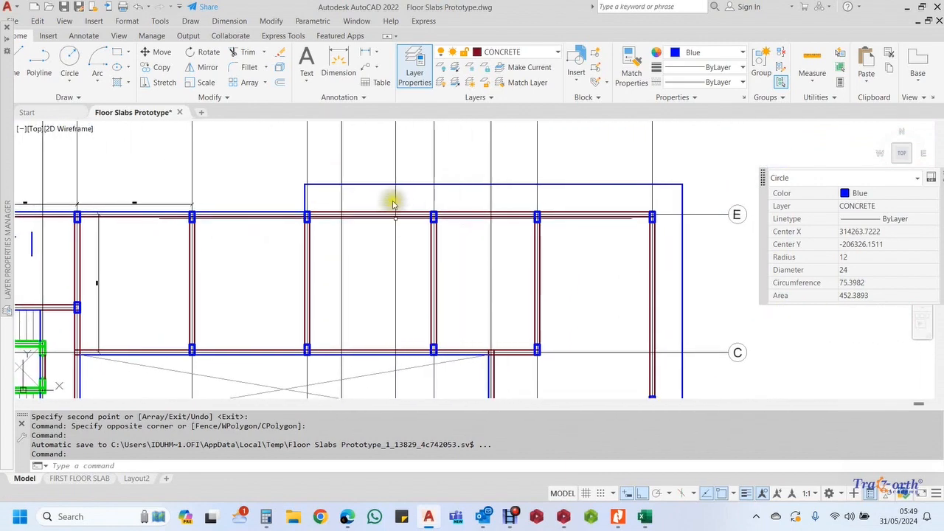
Examine the slab overhang beyond gridline E from gridline 6 to 11 and compare it with the rest of the floor plan
scroll(393, 188, up, 3)
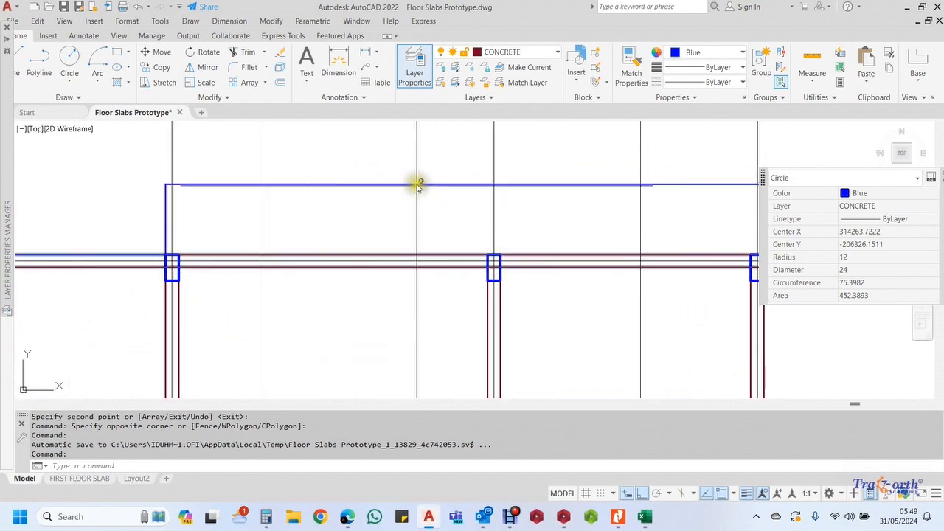
scroll(434, 275, down, 2)
middle_drag(434, 301, 431, 274)
scroll(415, 188, down, 4)
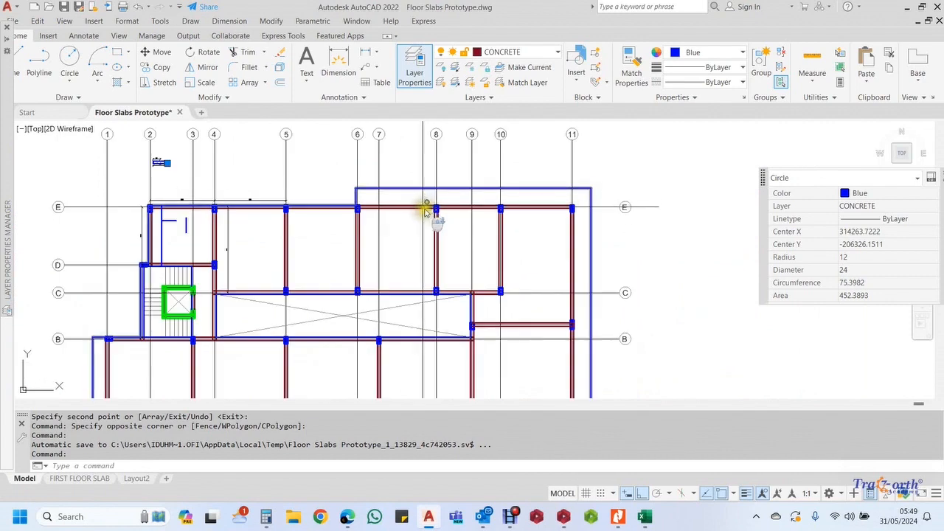
scroll(425, 193, up, 4)
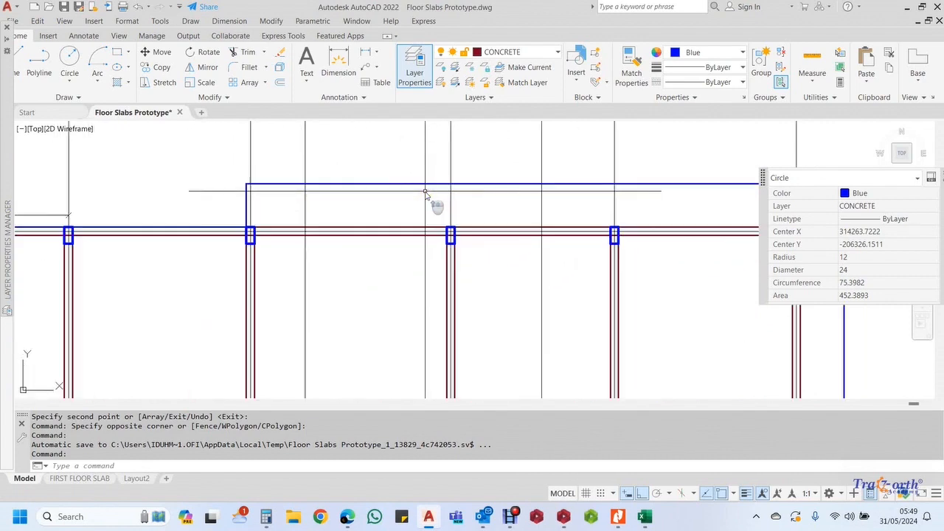
middle_drag(432, 223, 436, 216)
scroll(431, 190, down, 4)
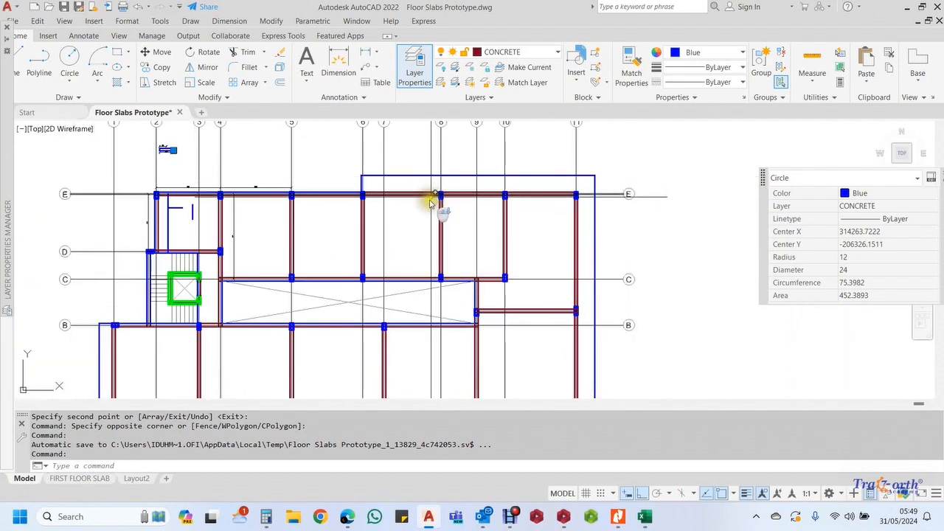
middle_drag(508, 215, 519, 183)
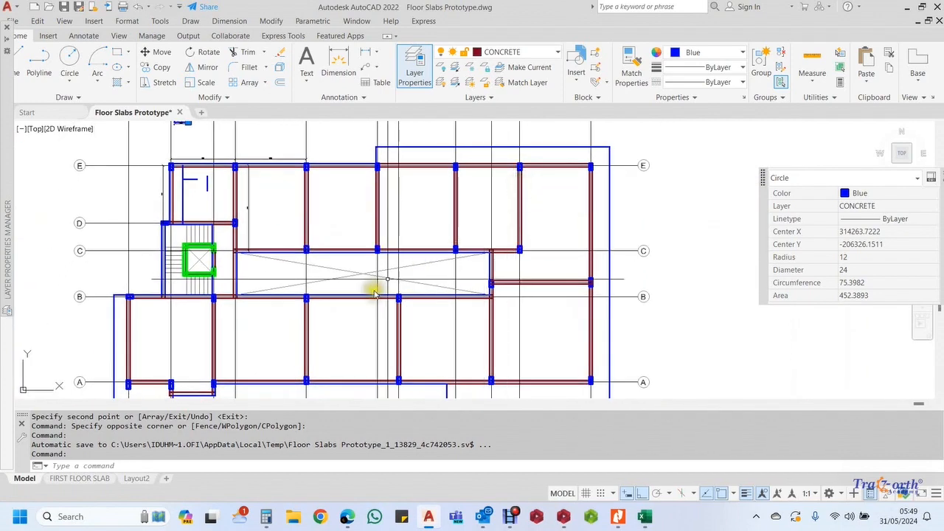
mouse_move(371, 288)
middle_down()
mouse_move(406, 232)
mouse_move(396, 288)
middle_up()
scroll(458, 133, up, 5)
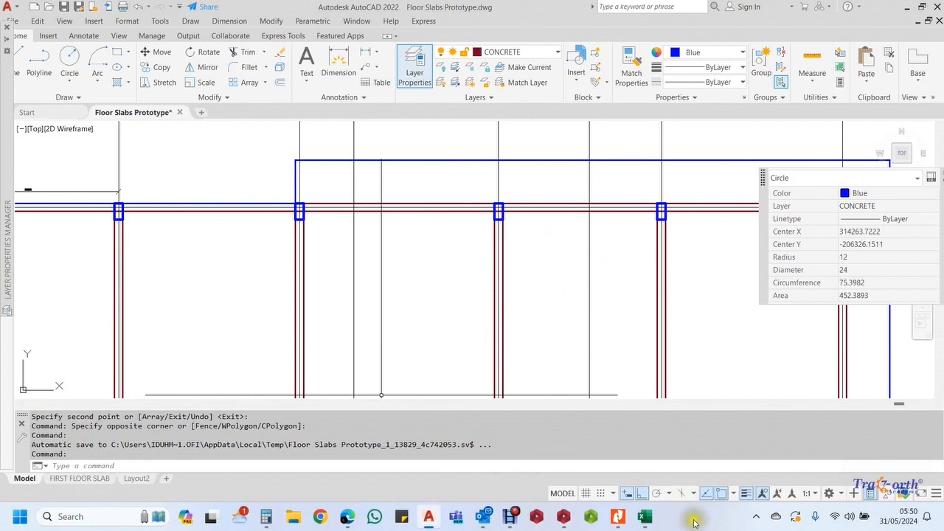
Recheck the deflection check in Excel and return to AutoCAD to view the panels along gridlines C to E
click(647, 517)
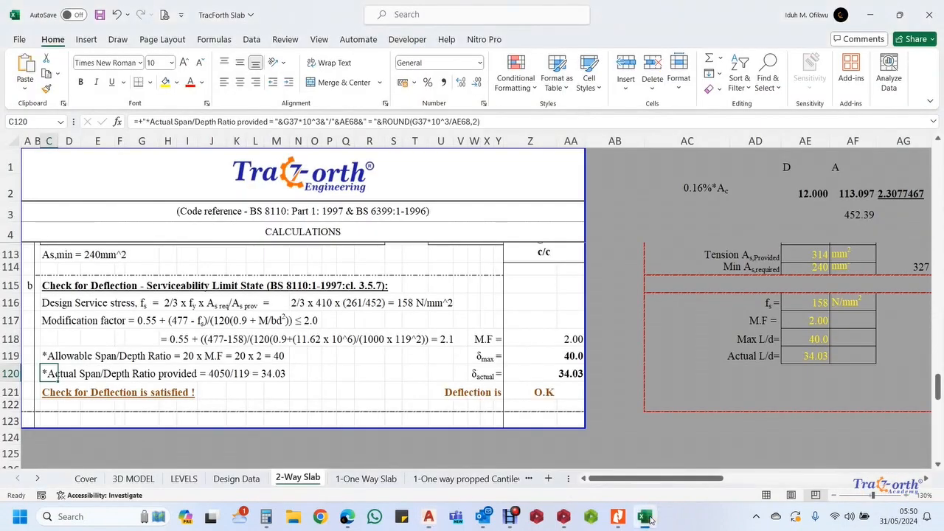
click(648, 517)
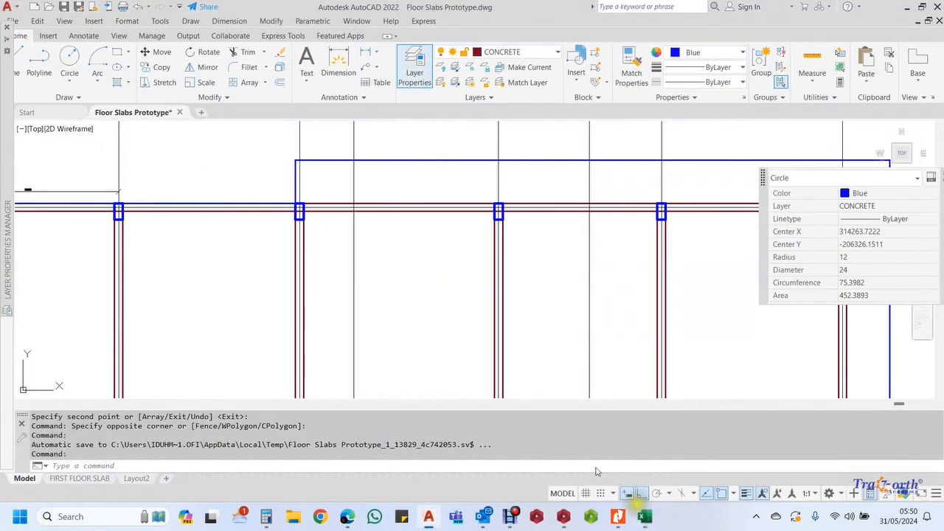
scroll(347, 200, down, 3)
scroll(323, 190, up, 6)
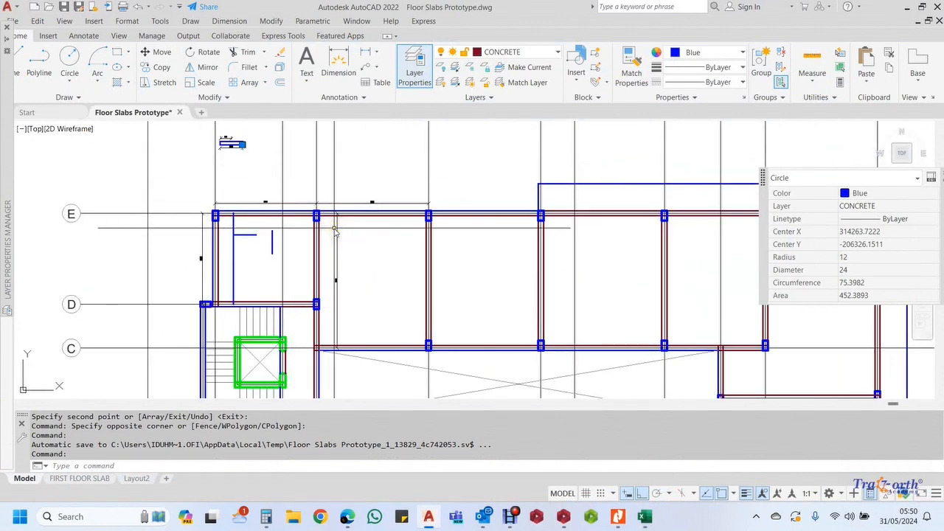
mouse_move(518, 522)
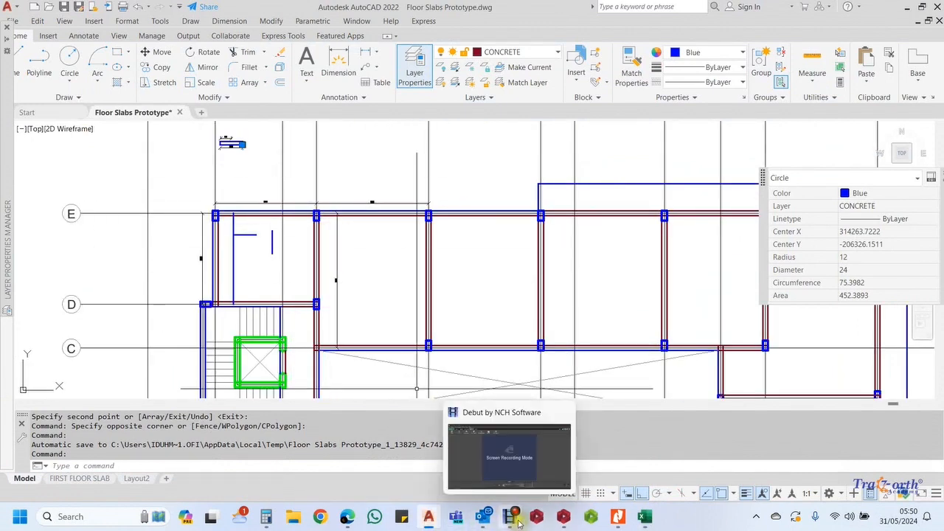